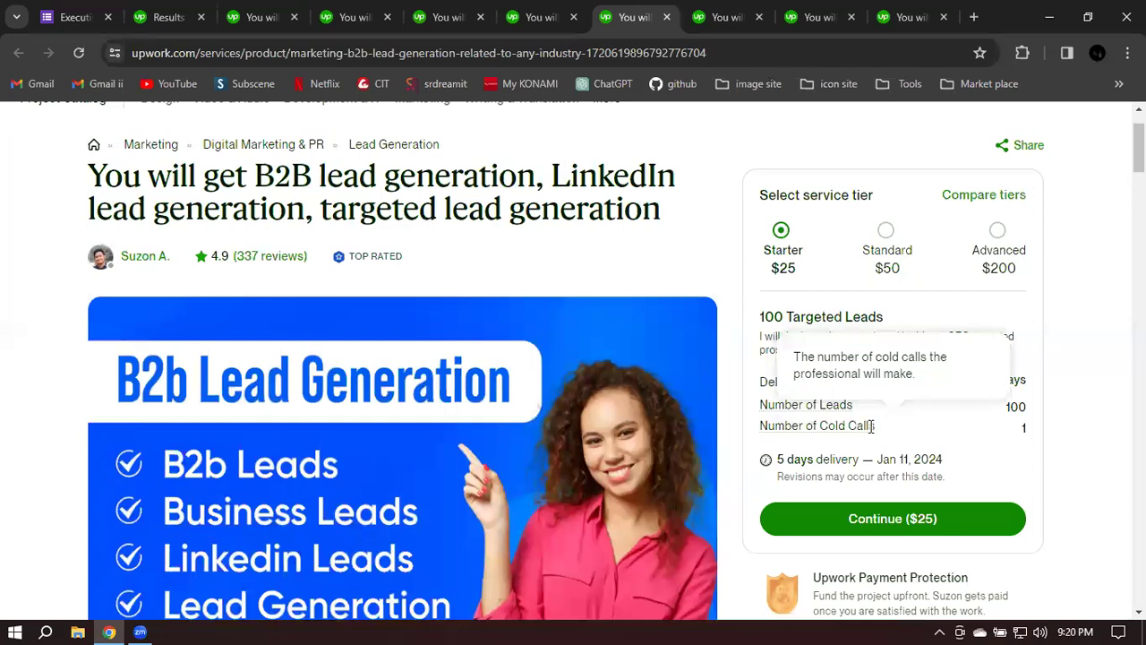
Step: Compare the starter tier offers, including leads and extra services, across the open B2B lead generation project listings
left_click_drag(774, 426, 759, 426)
left_click_drag(857, 426, 902, 433)
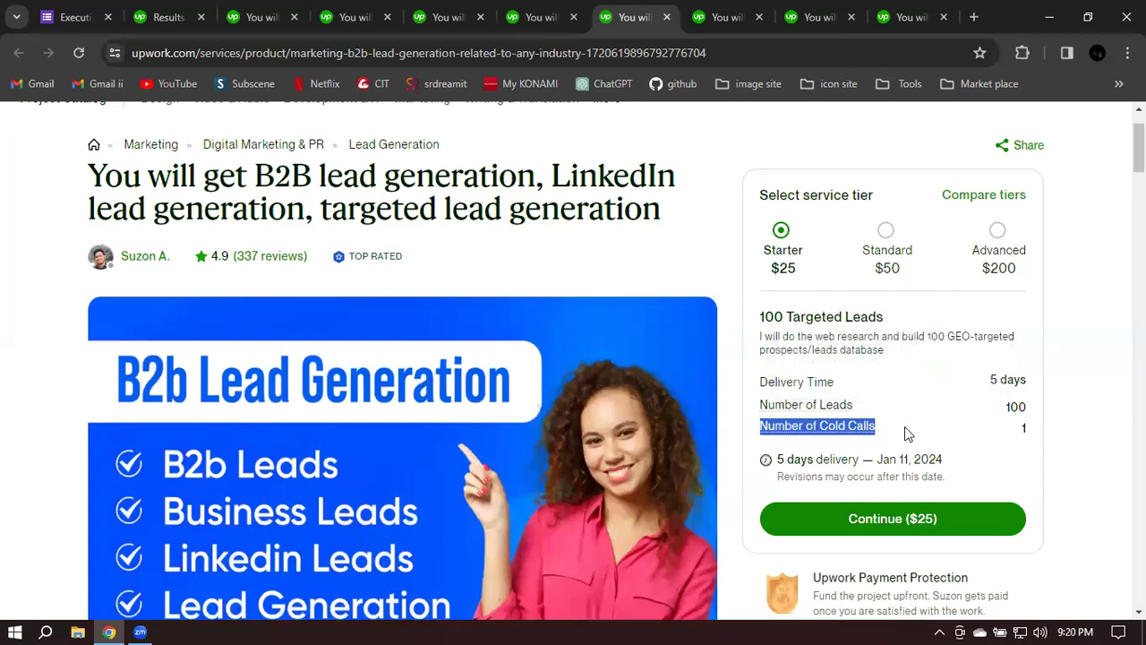
left_click(707, 13)
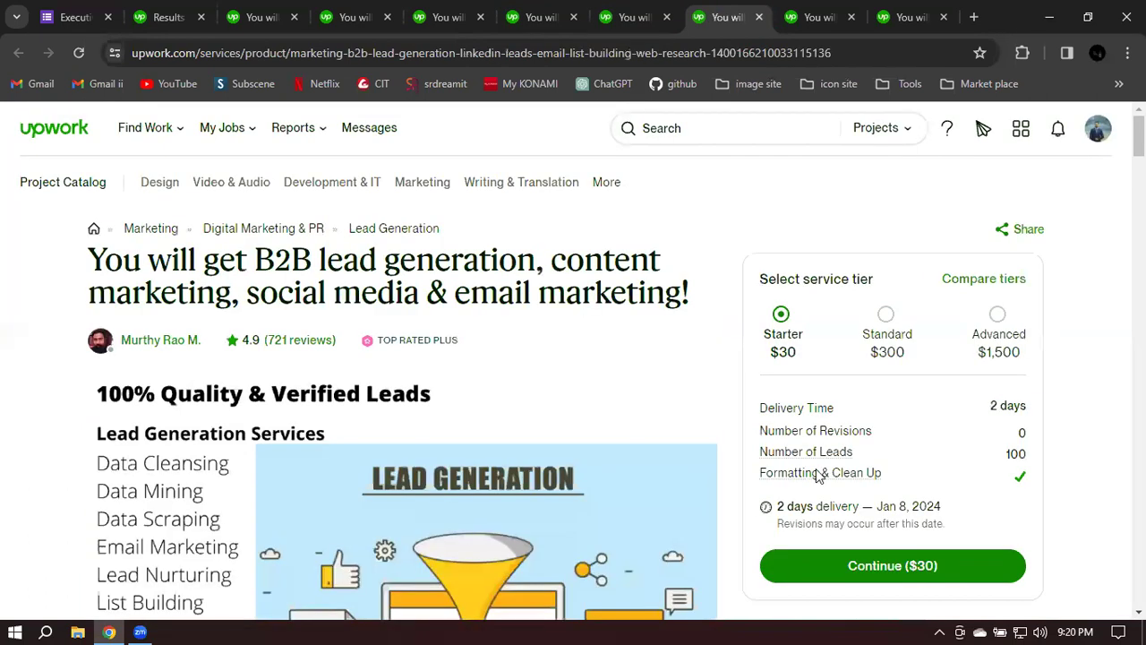
left_click(820, 24)
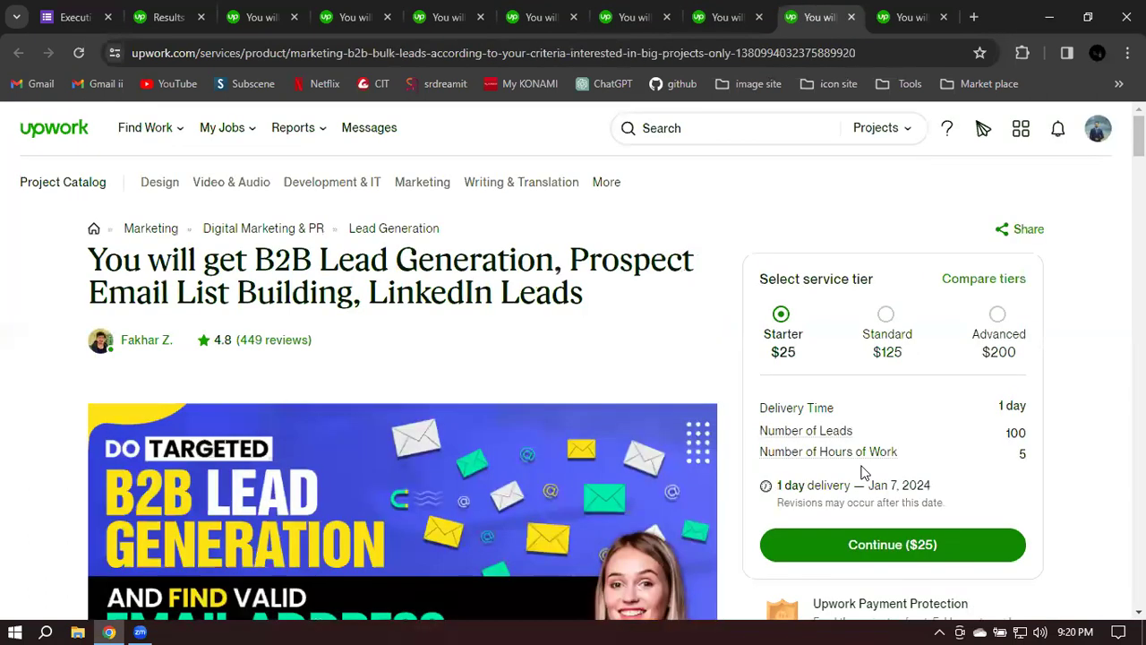
left_click(888, 17)
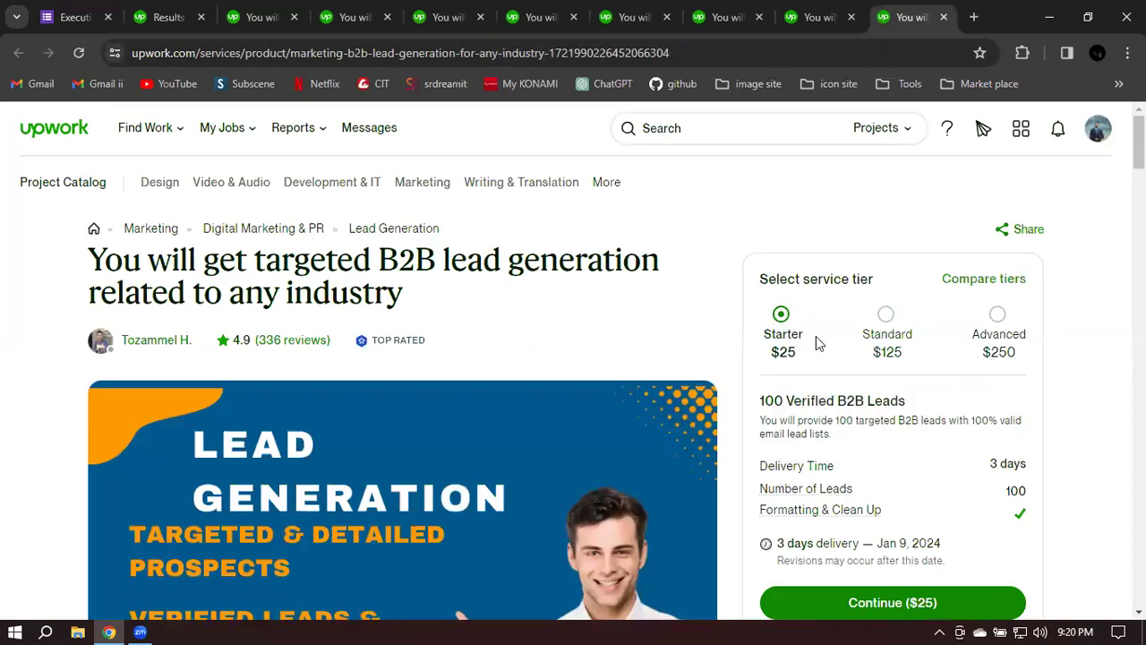
Step: Go to My Project Dashboard and start creating a new project
left_click(164, 13)
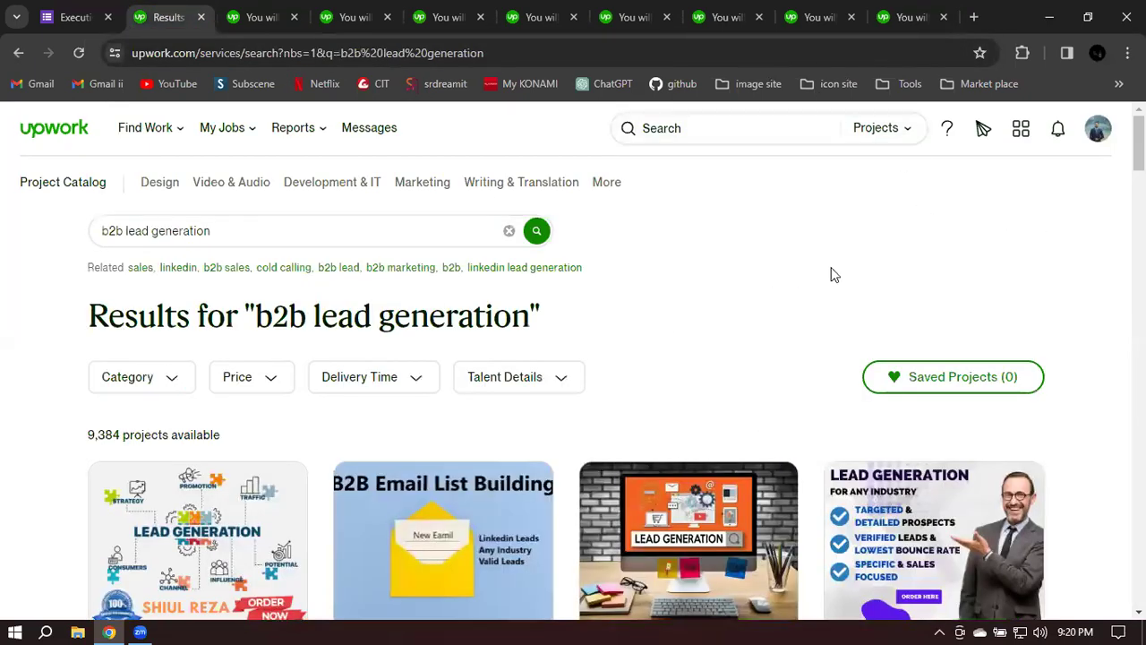
mouse_move(163, 148)
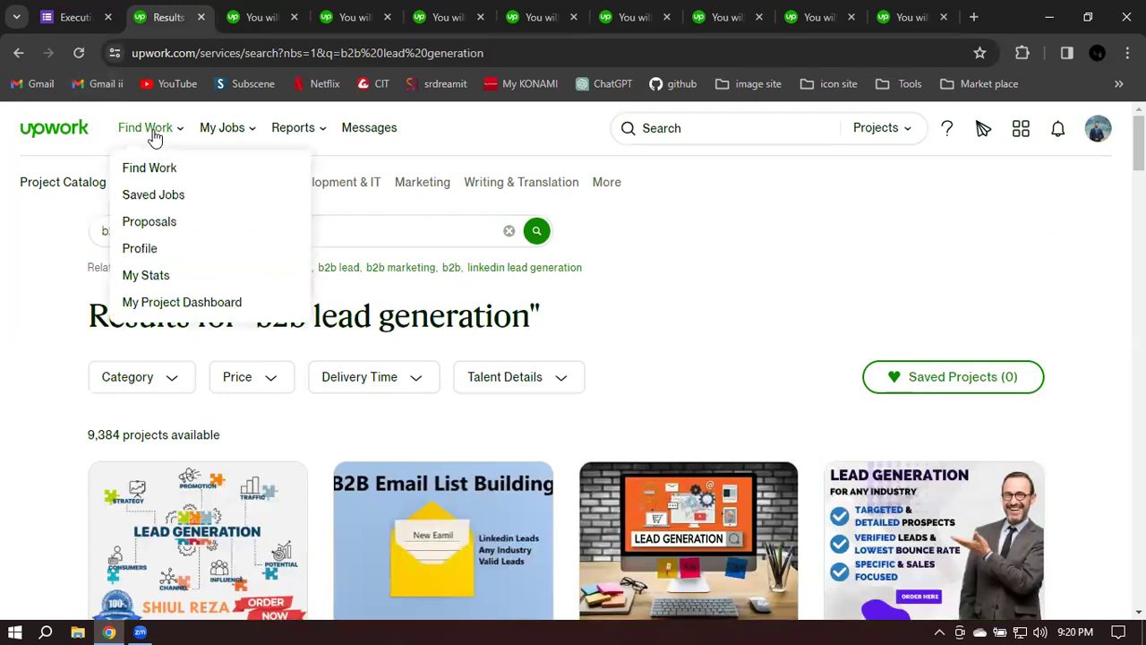
mouse_move(270, 131)
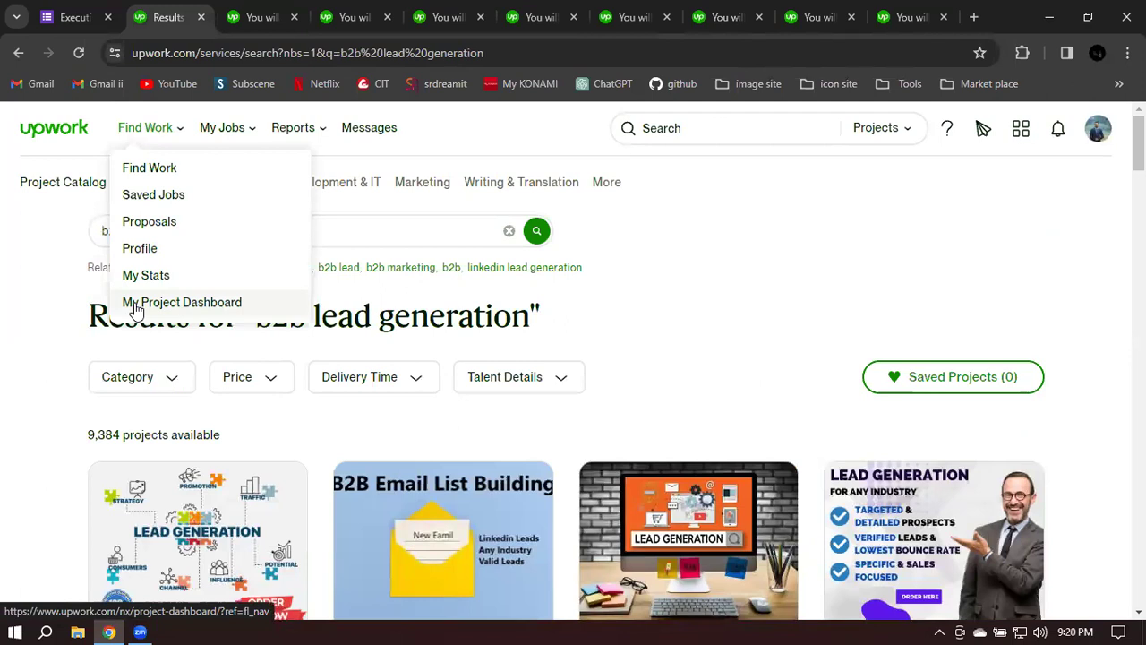
left_click(189, 306)
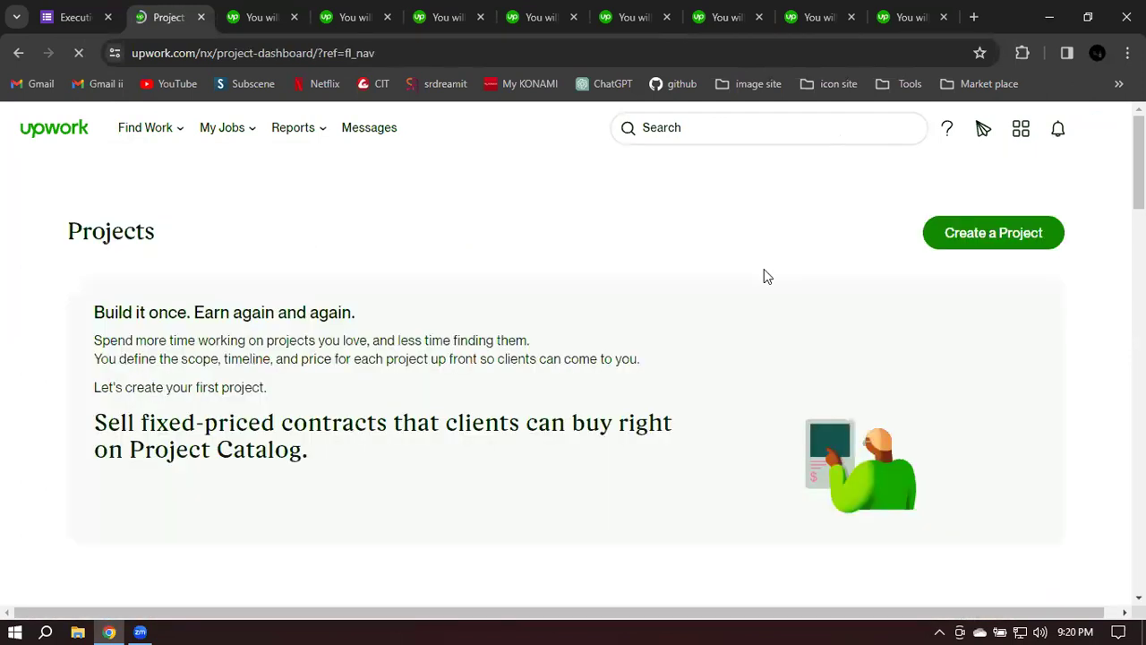
scroll(683, 229, "down", 3)
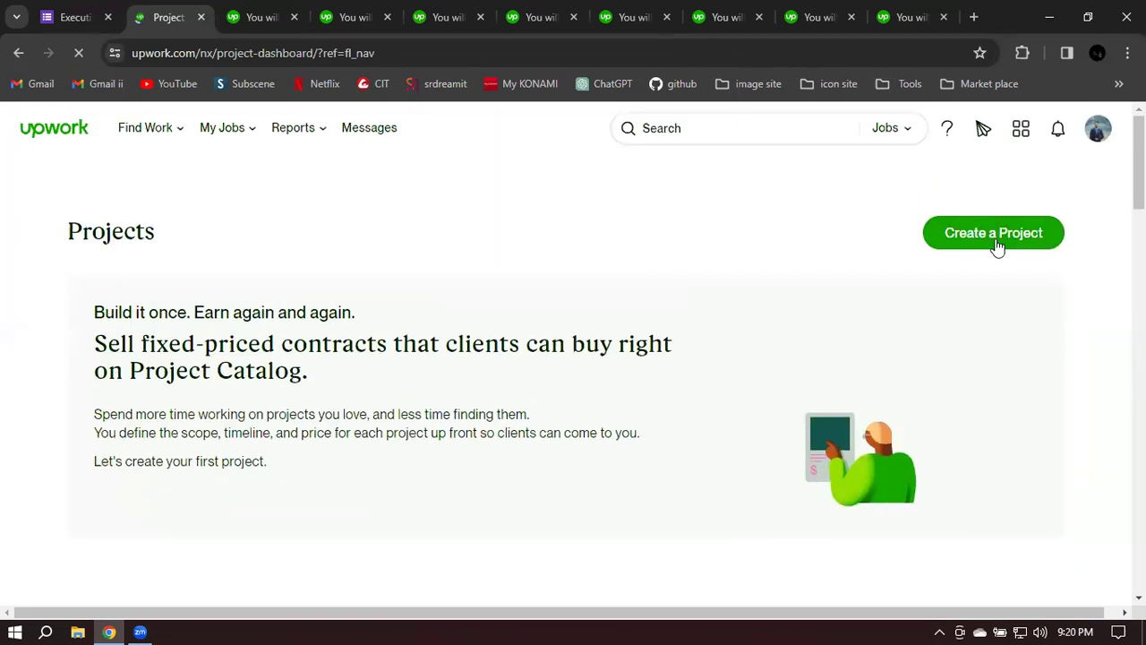
left_click(994, 235)
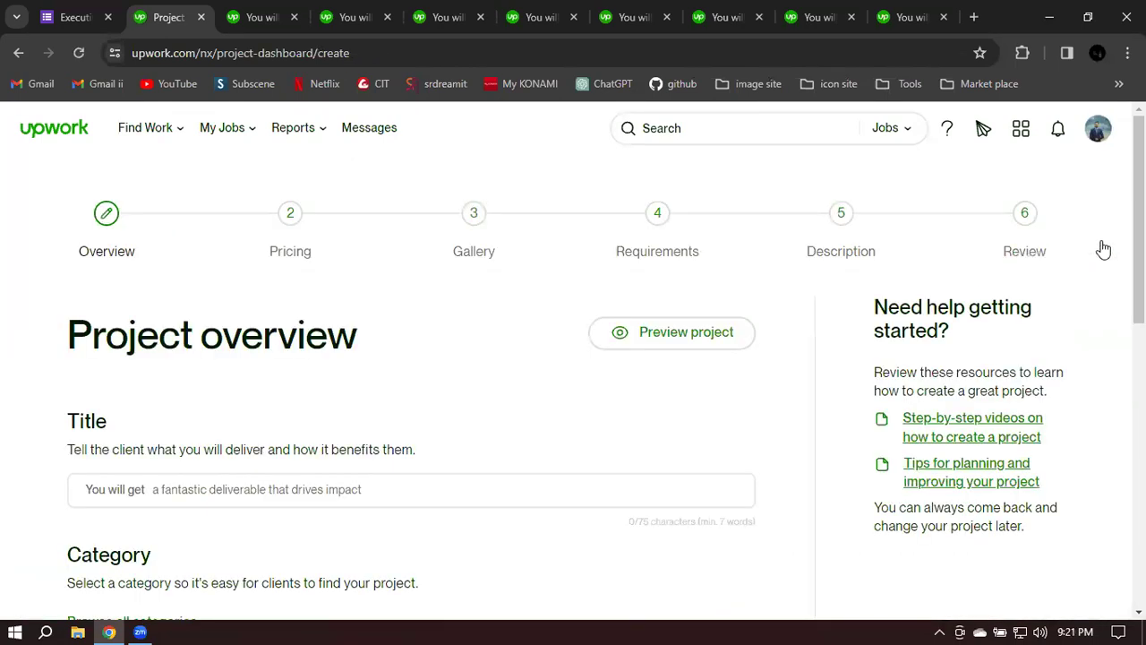
Step: Begin the project title with "B2B Lead Generation | Linkedin", correcting the spelling of "Generation"
scroll(402, 319, "down", 2)
left_click(166, 321)
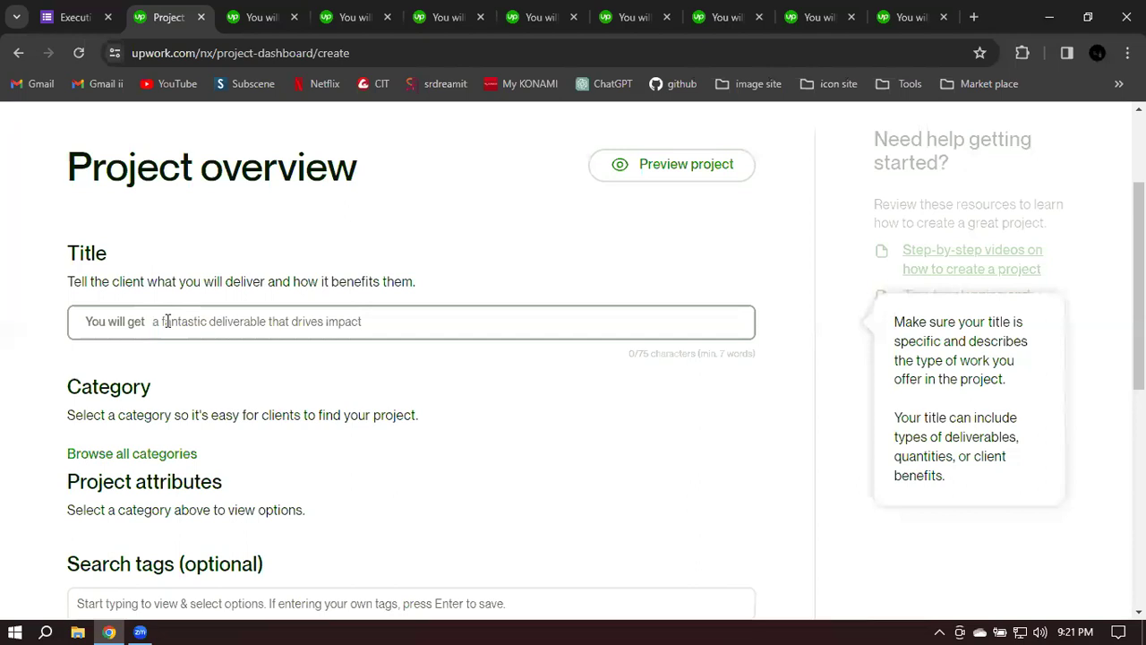
type("B2B")
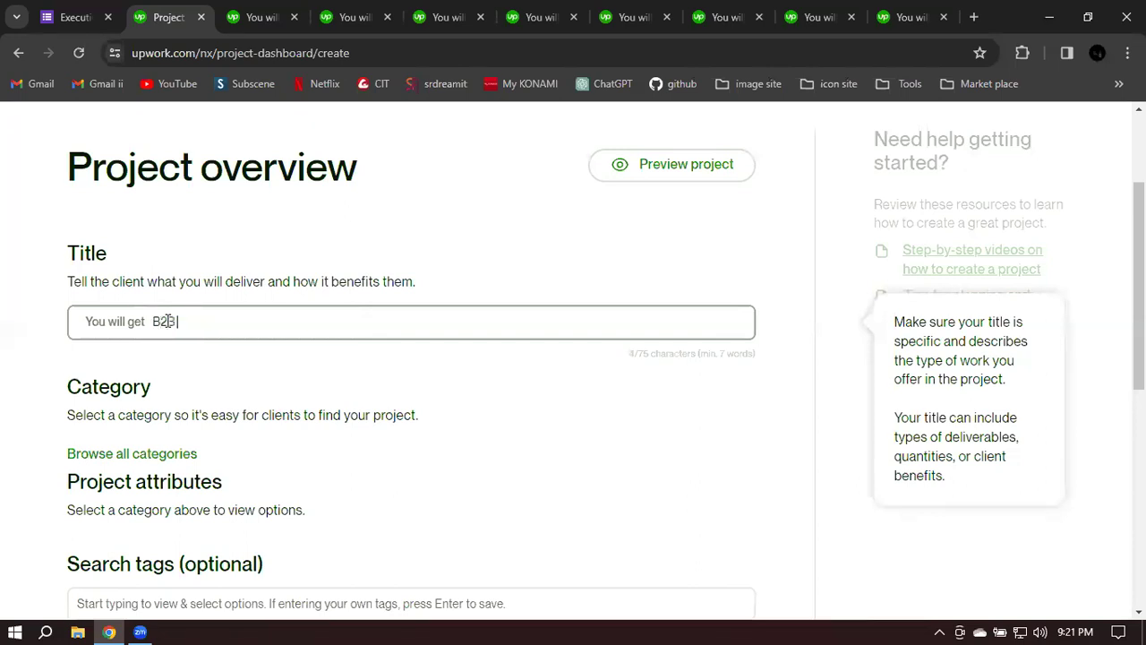
type(" Lead Geeration ")
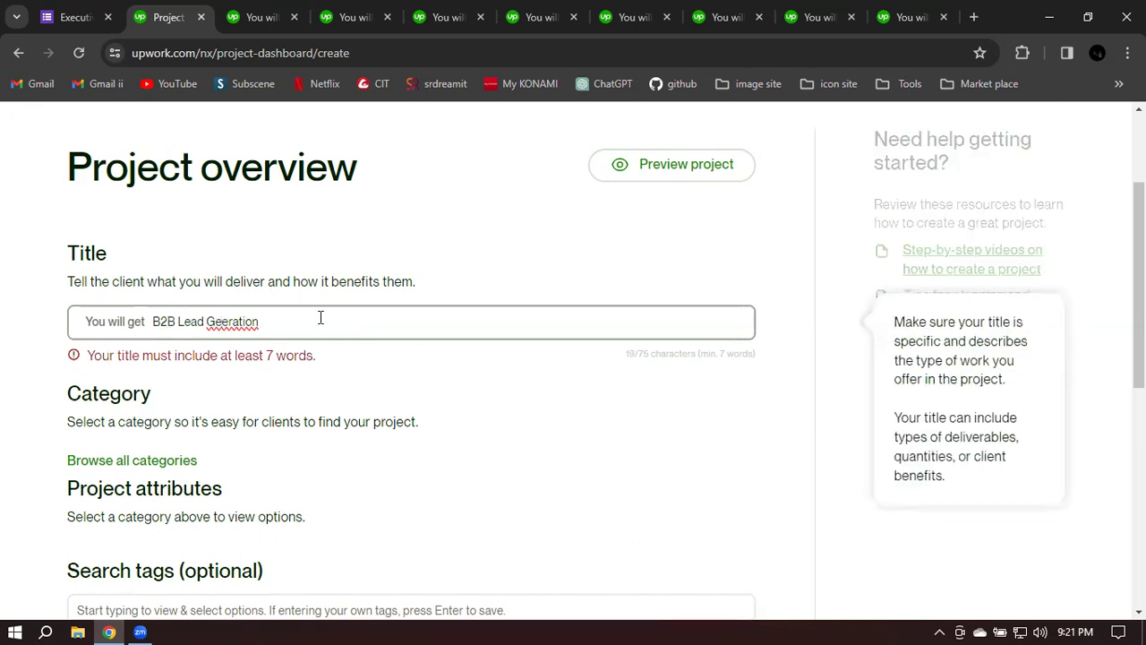
type("n")
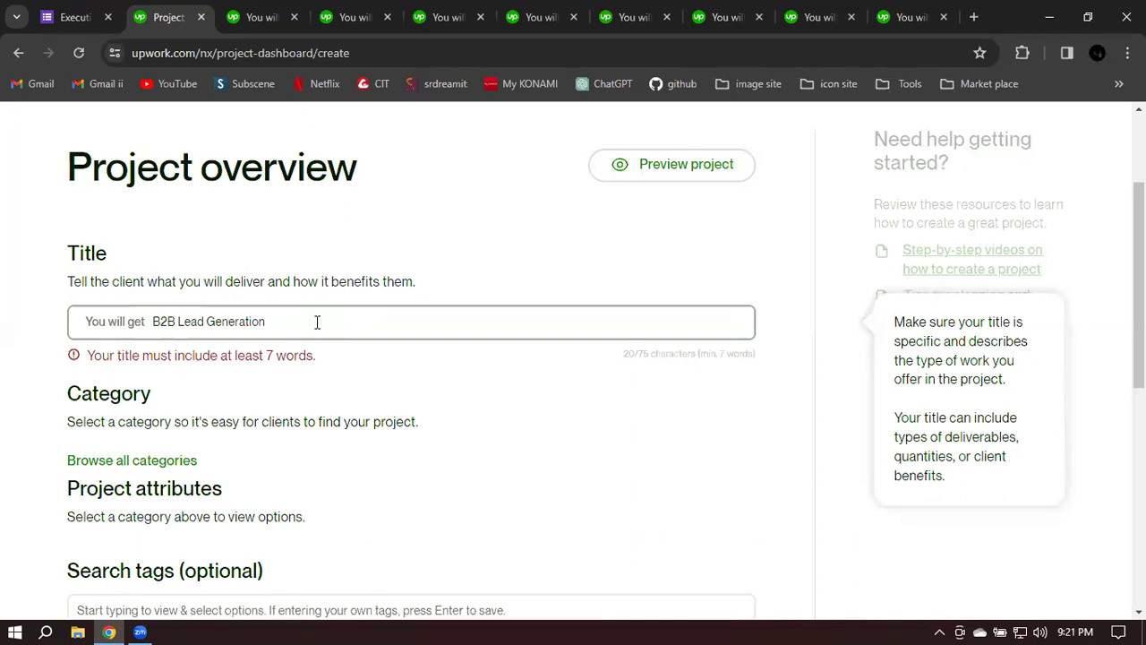
type(" |")
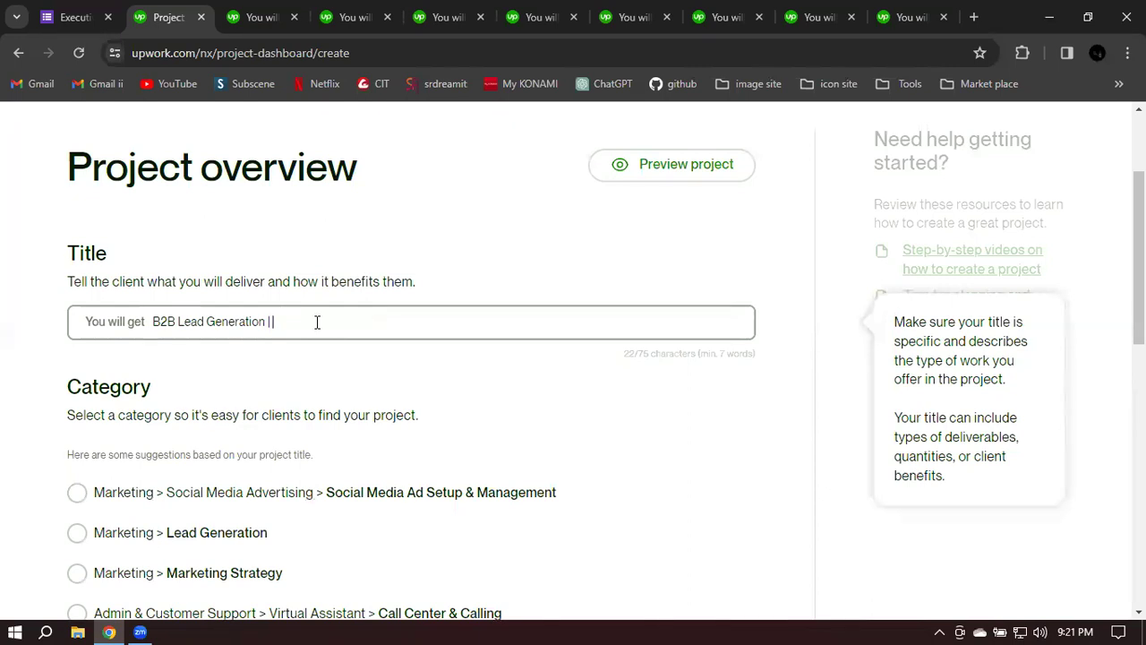
type(" Linkedin")
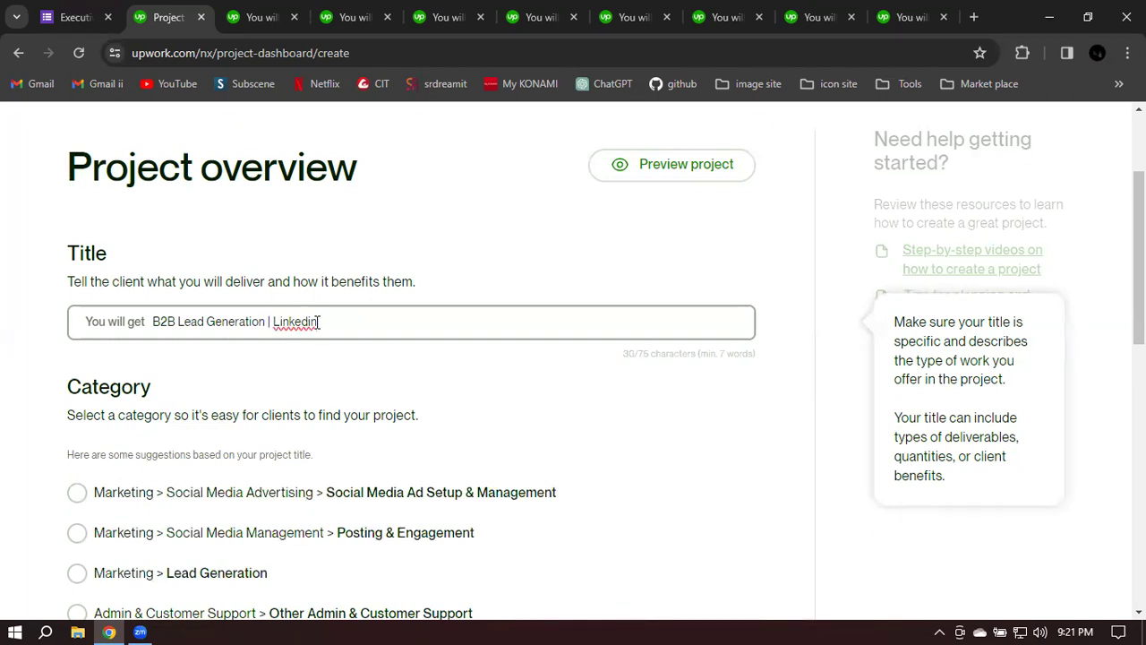
Step: Delete the lowercase second "i" from "Linkedin" in the project title
type("|")
key("BackSpace")
key("Left")
key("BackSpace")
type("I")
key("BackSpace")
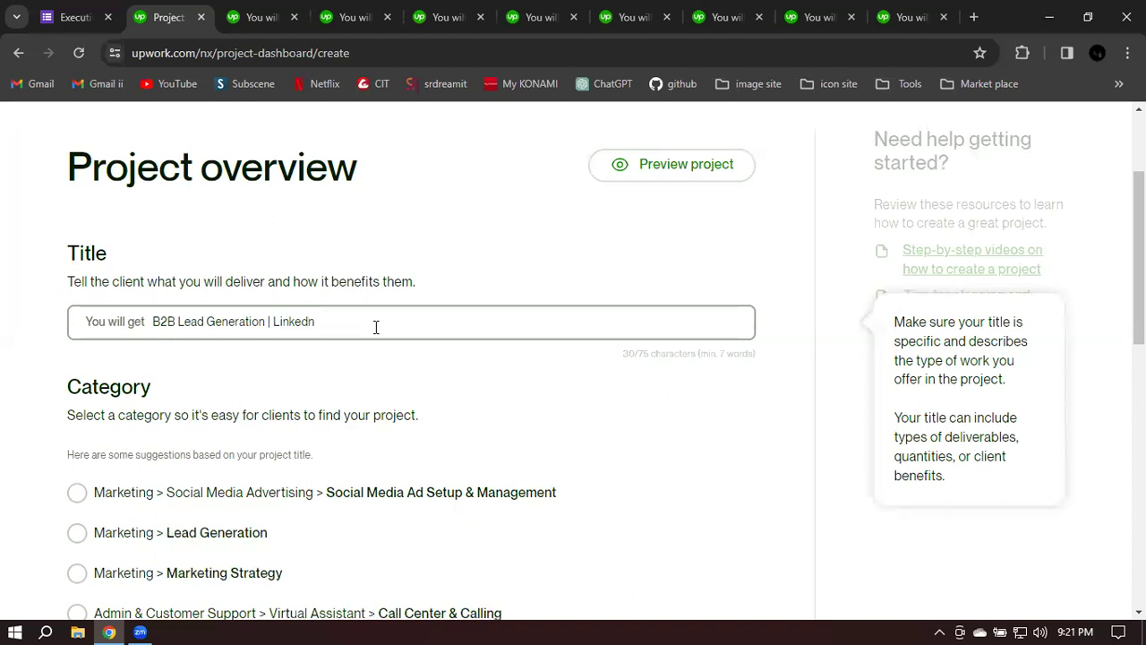
Step: Search Google for "back slash" in a separate page and return to the project overview
left_click(973, 16)
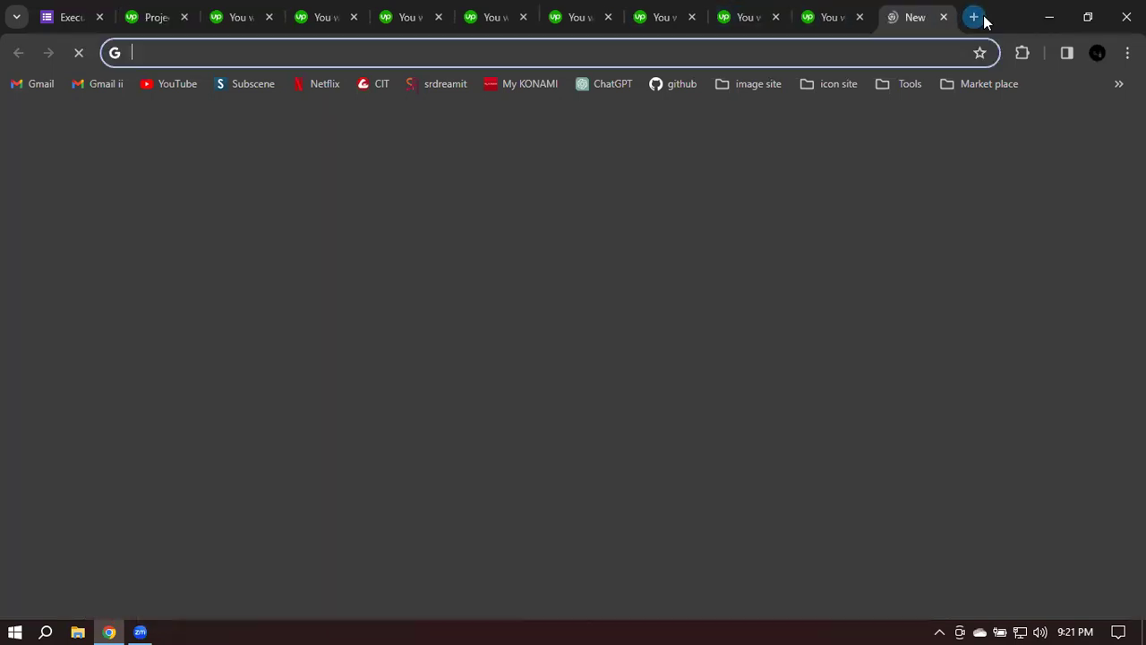
type("back")
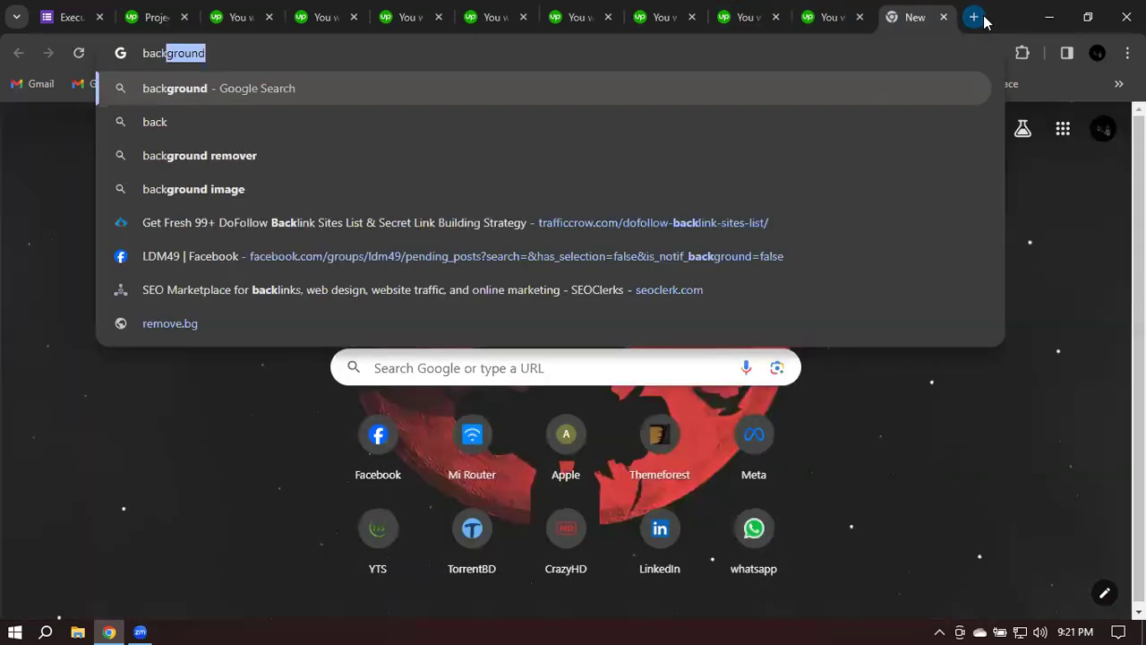
type(" slash")
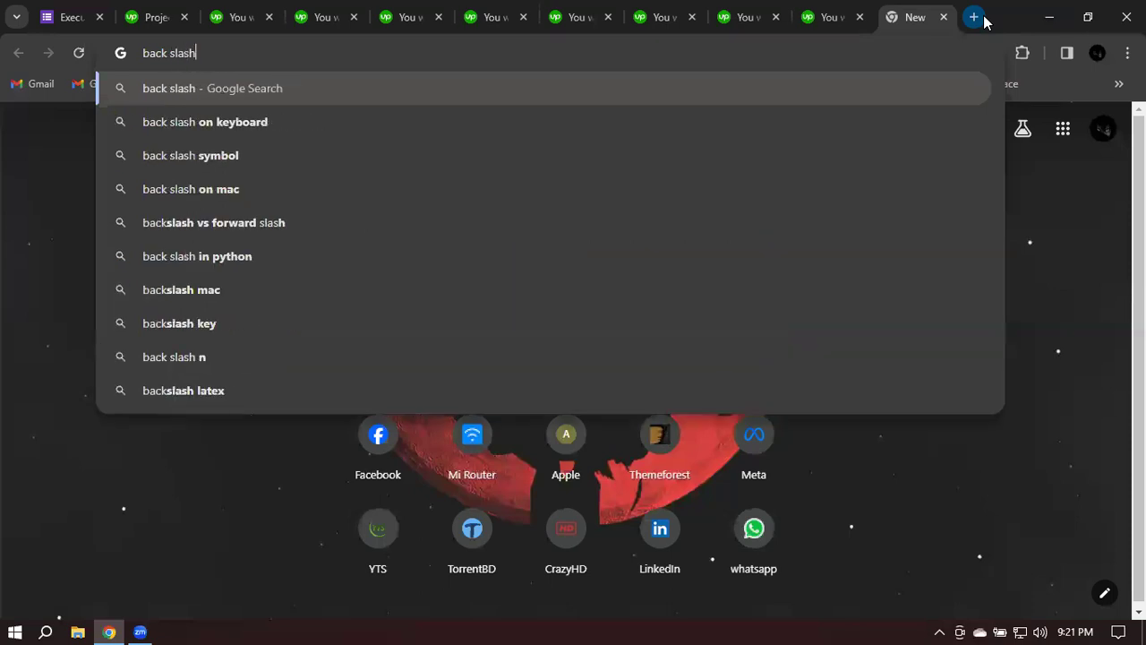
key("Return")
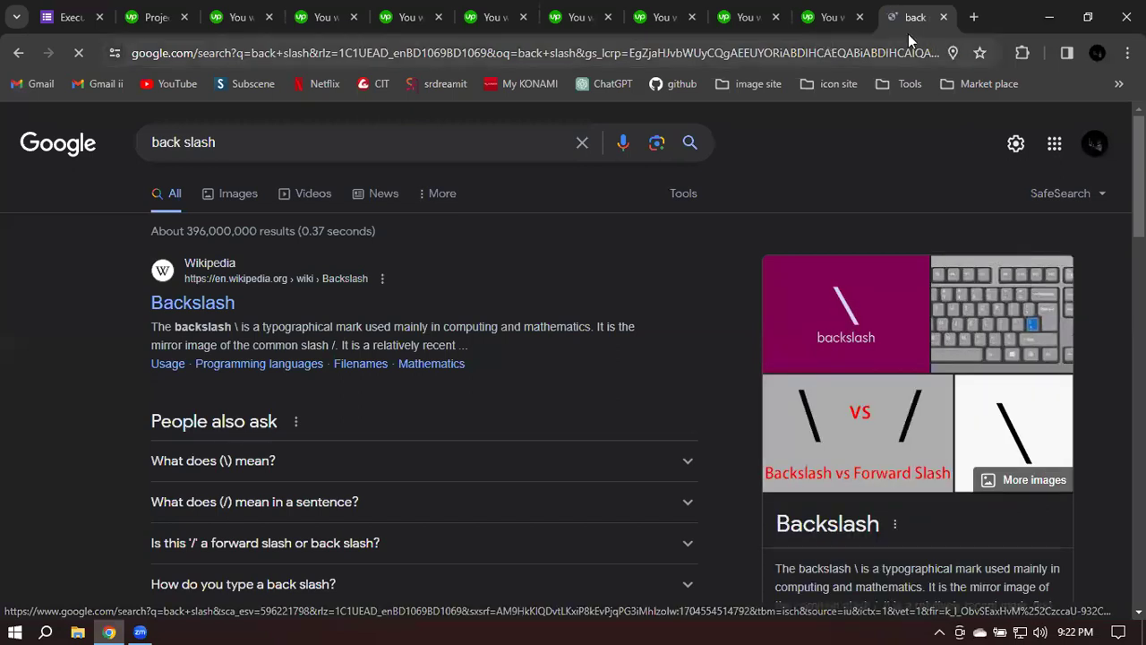
left_click(944, 17)
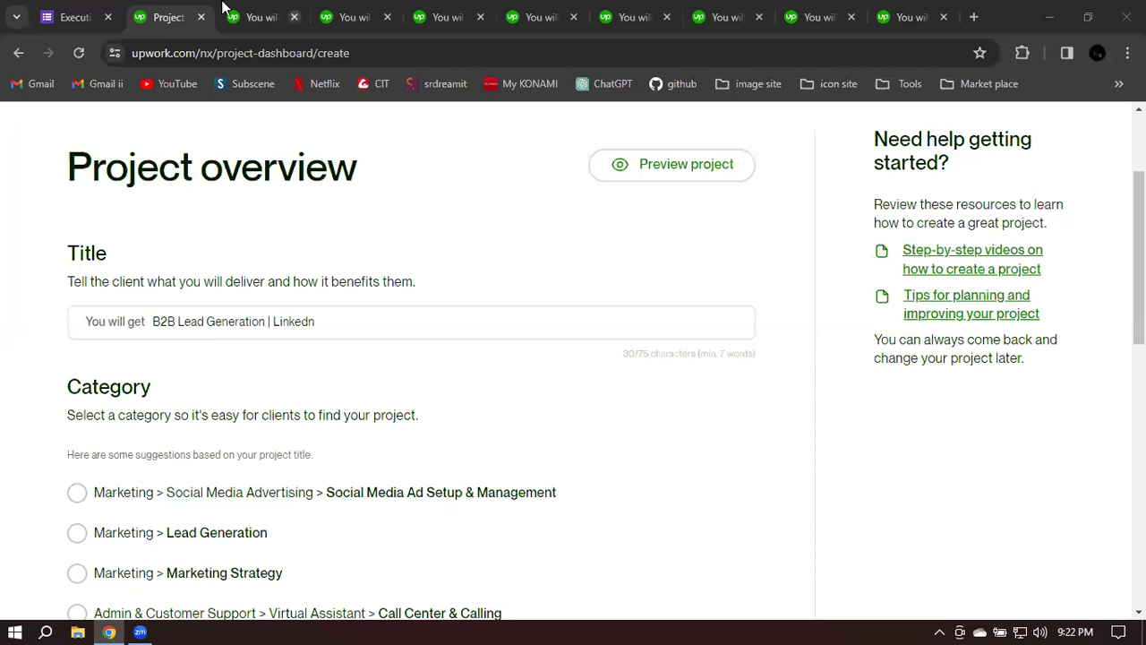
Step: Complete the project title as "B2B Lead Generation | LinkedIn Lead generation and Email list building"
left_click(342, 321)
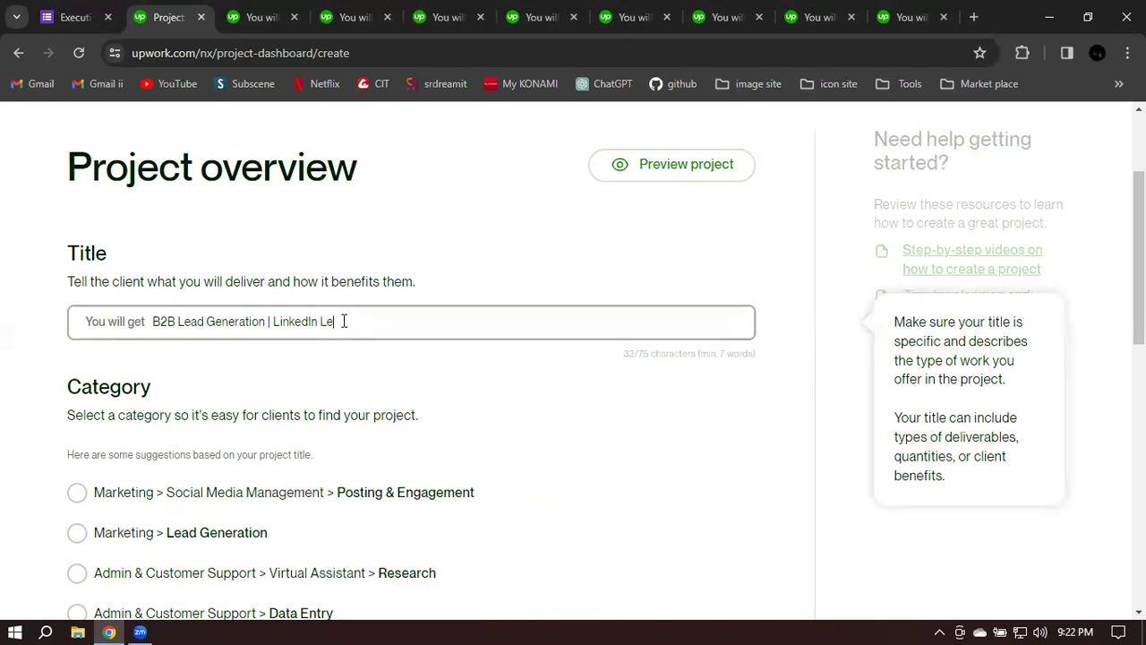
type("In Lead generation an")
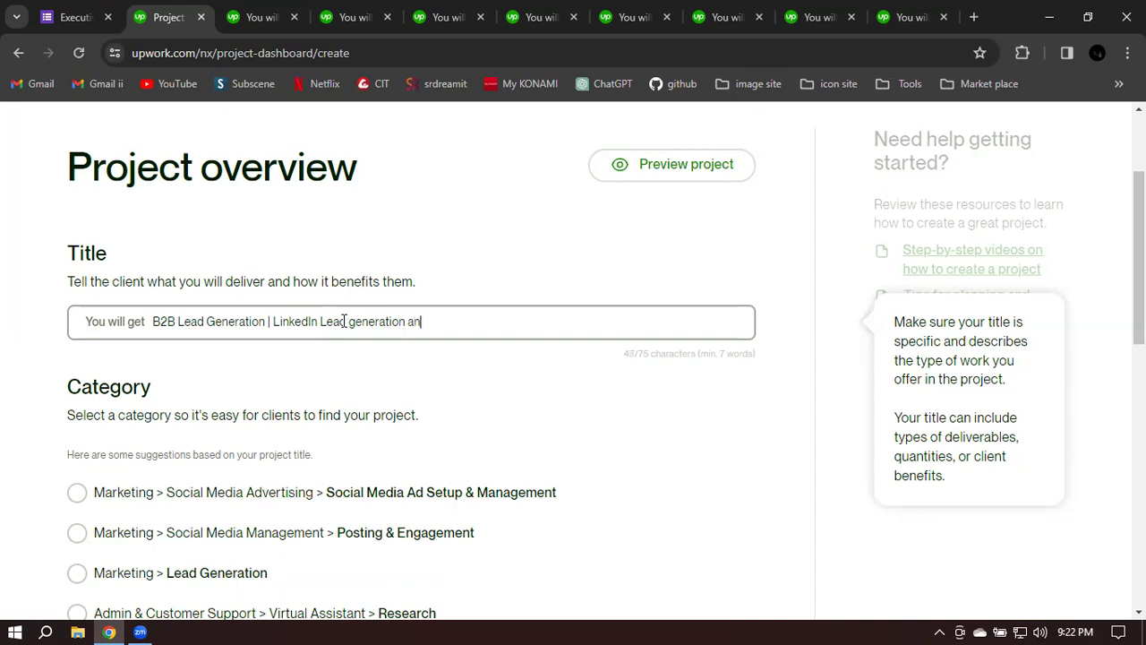
type("d Email list building |")
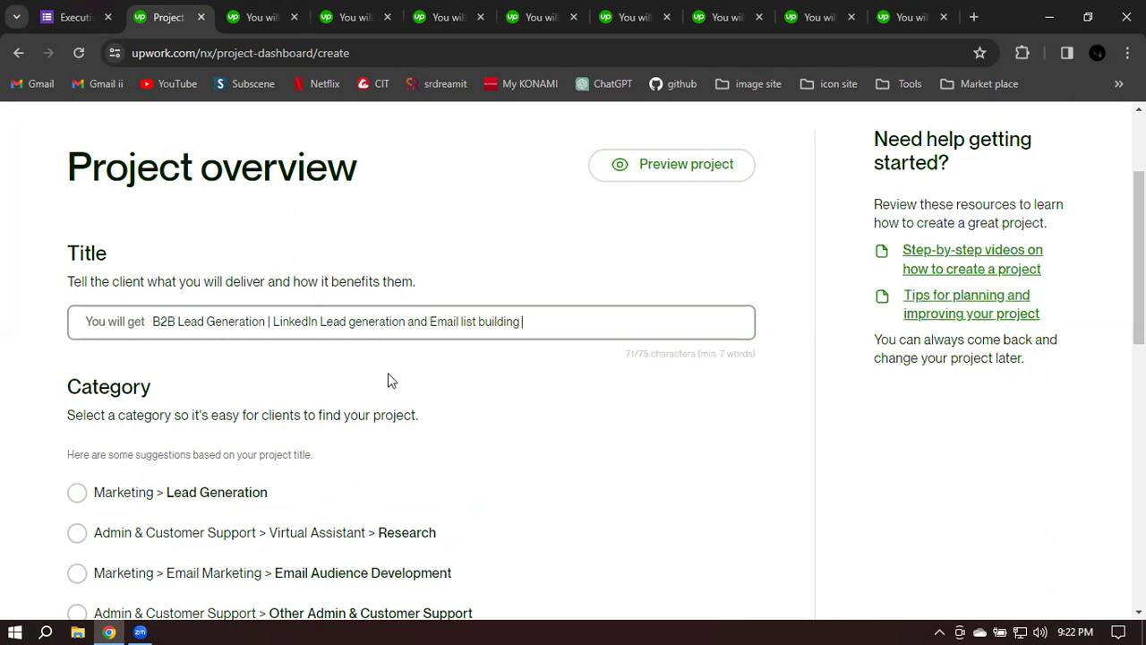
left_click(762, 402)
Step: Choose the suggested category Admin & Customer Support > Other Admin & Customer Support for the project
scroll(765, 402, "down", 1)
scroll(762, 402, "down", 2)
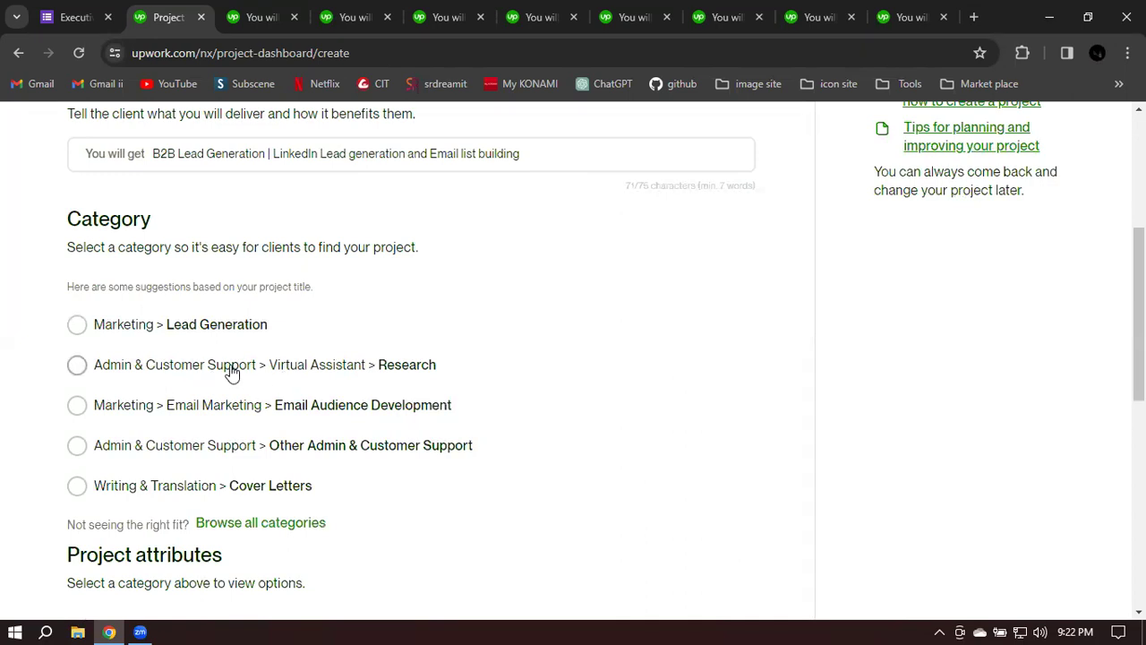
scroll(79, 315, "down", 1)
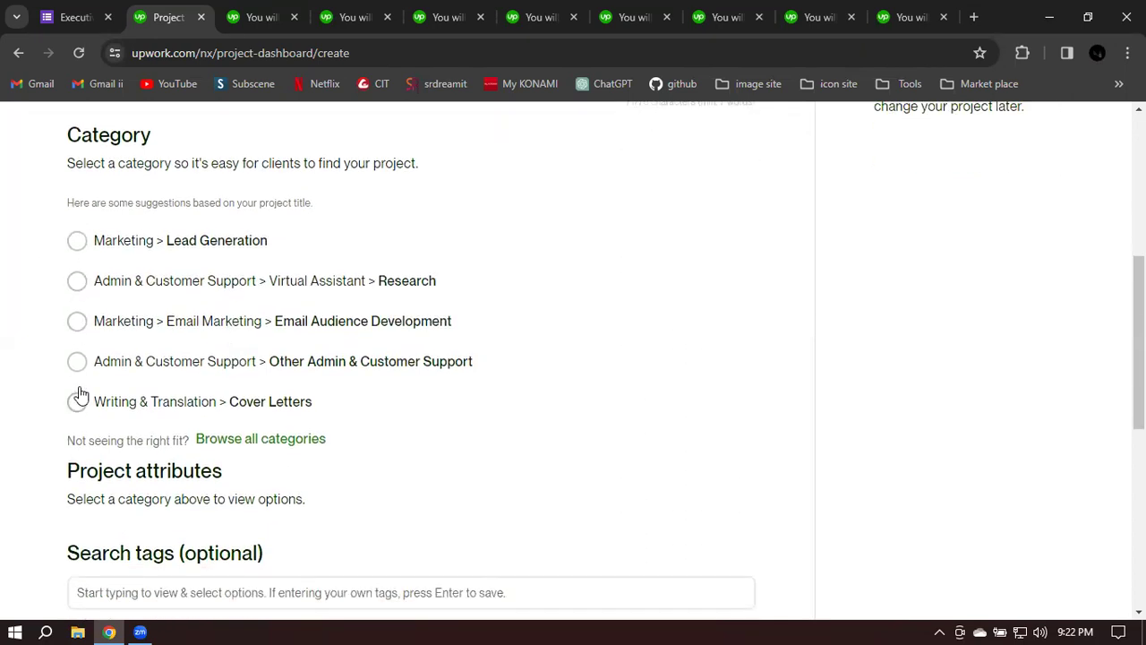
left_click(685, 380)
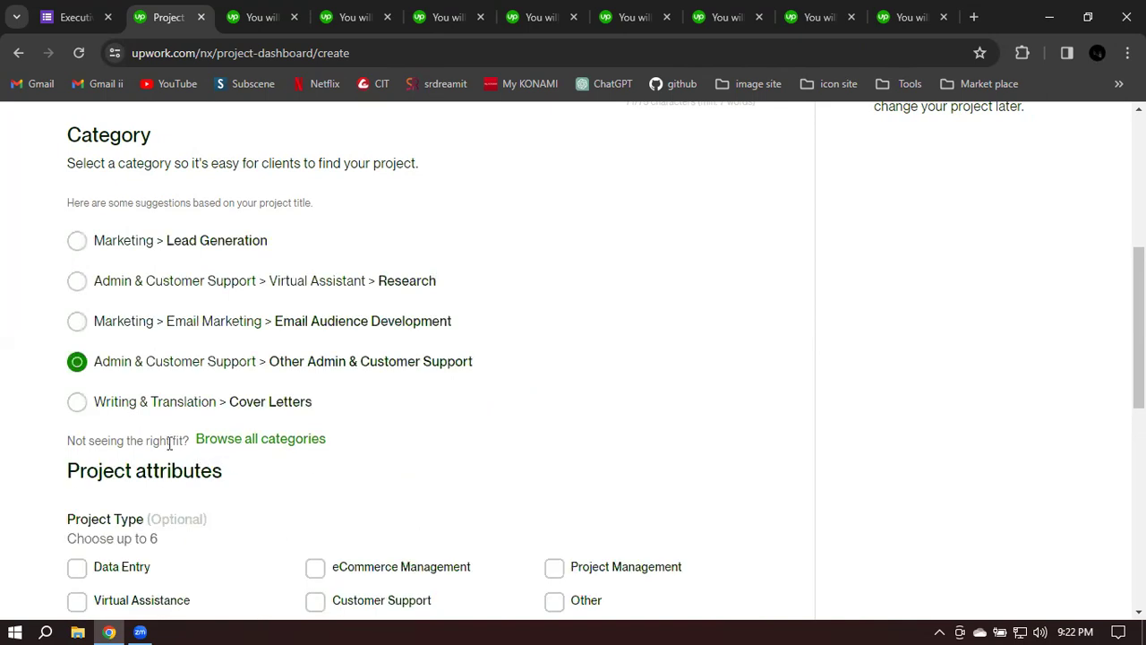
Step: Browse all project categories and set the main category to Marketing
left_click(268, 17)
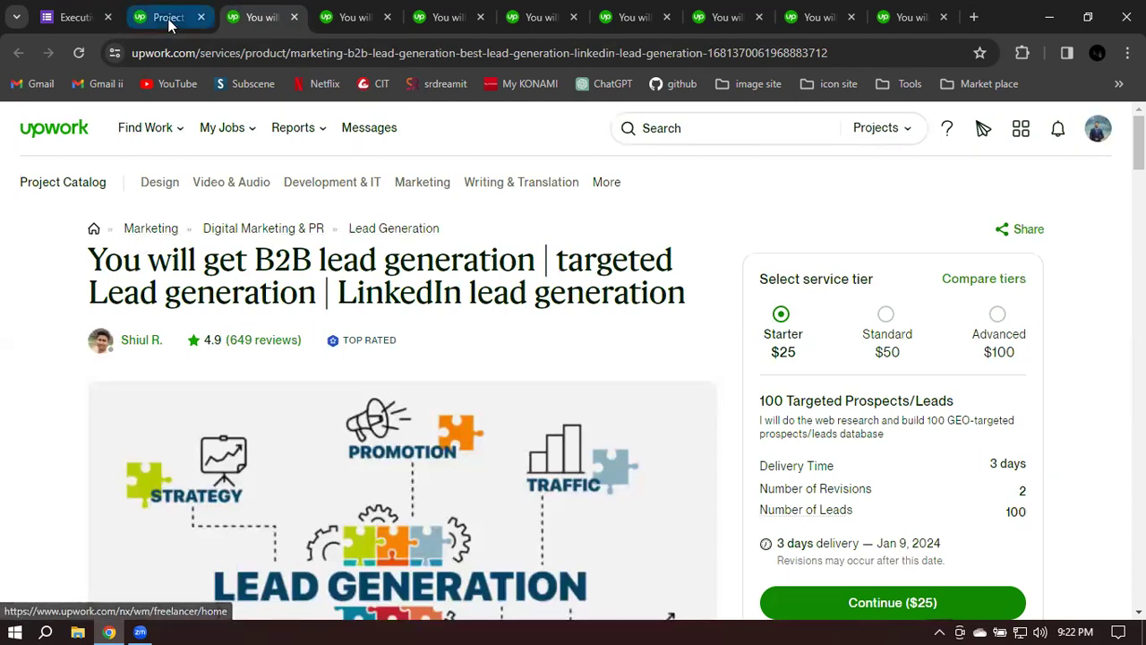
left_click(165, 17)
left_click(243, 445)
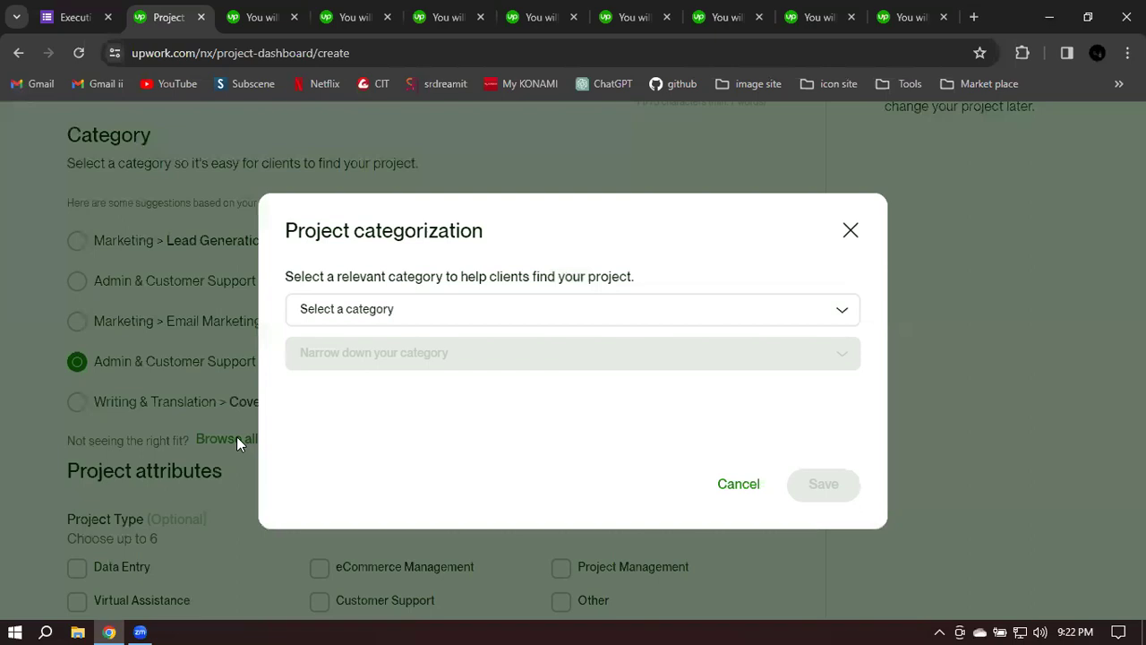
left_click(770, 310)
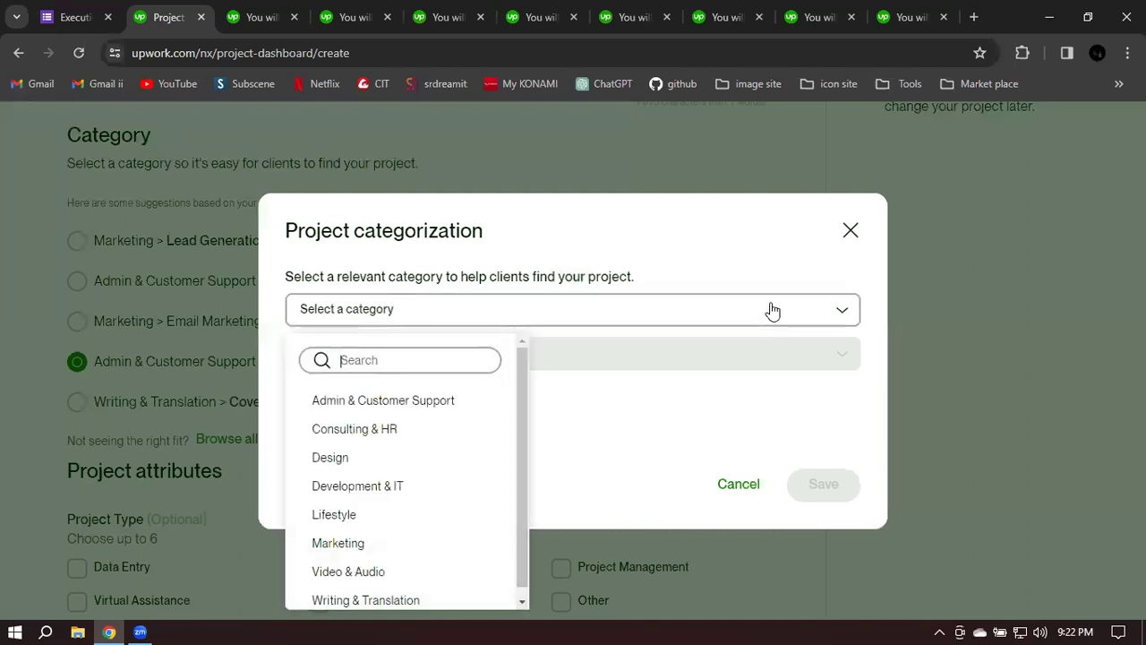
left_click(358, 544)
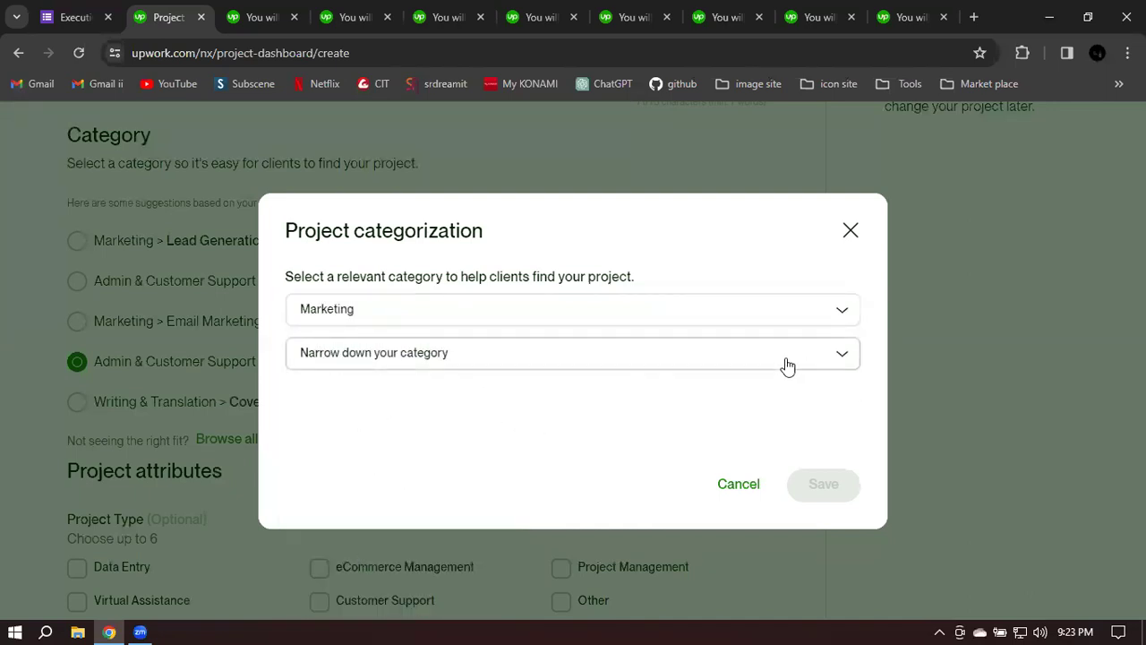
Step: Narrow the Marketing category down to Lead Generation and save the project categorization
left_click(380, 362)
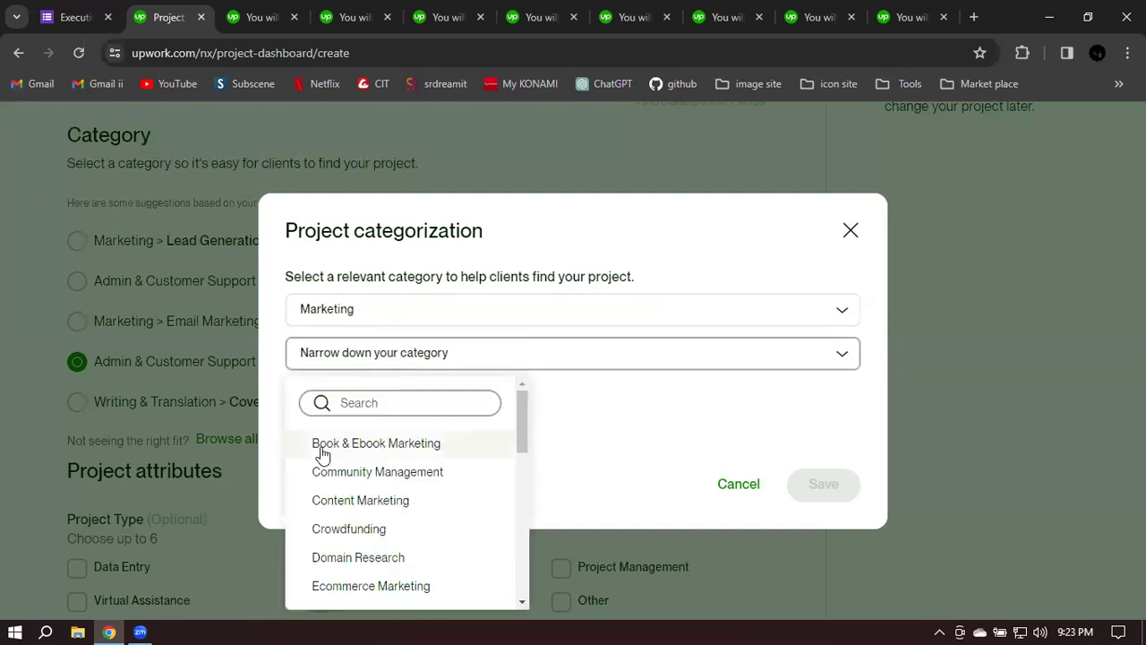
scroll(421, 463, "down", 1)
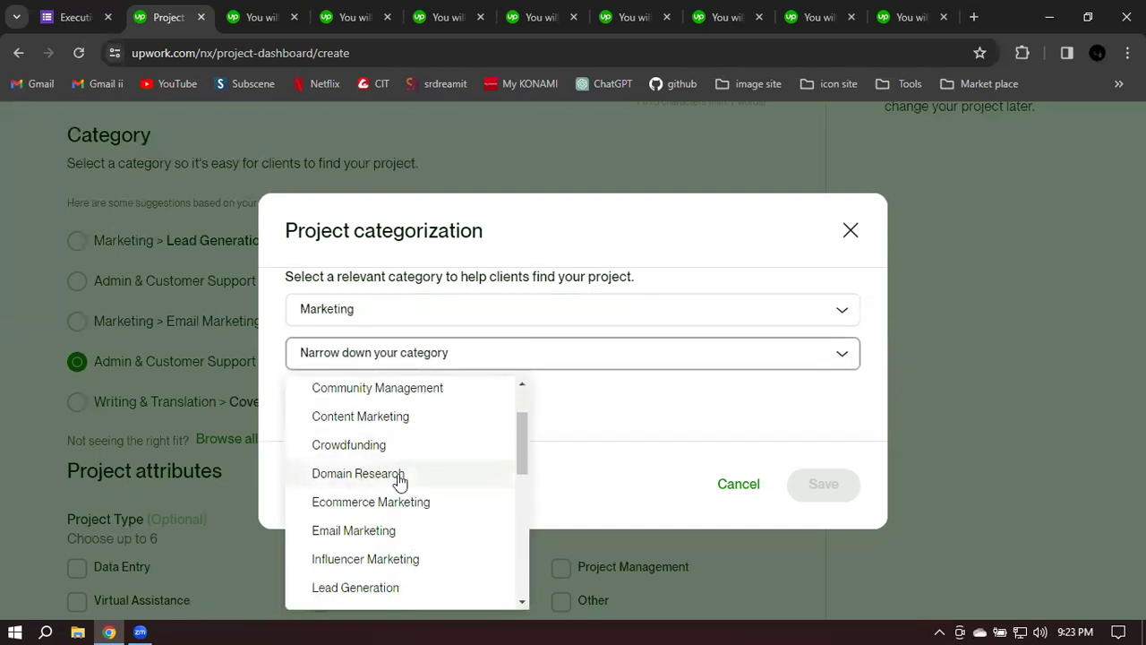
scroll(400, 477, "down", 1)
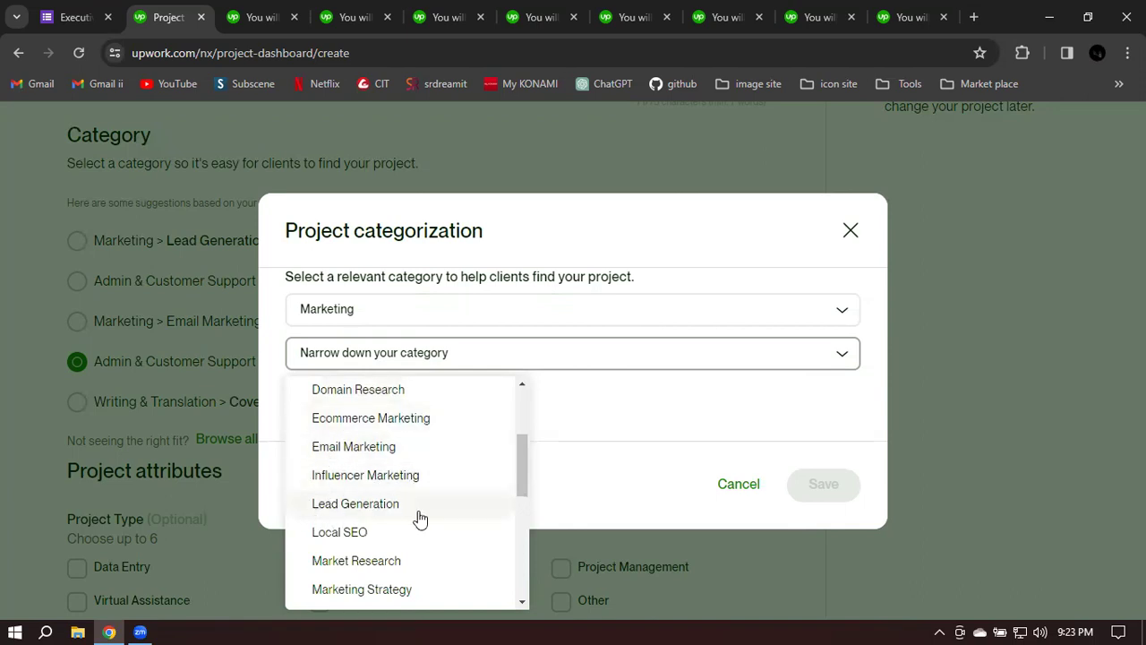
scroll(328, 519, "down", 1)
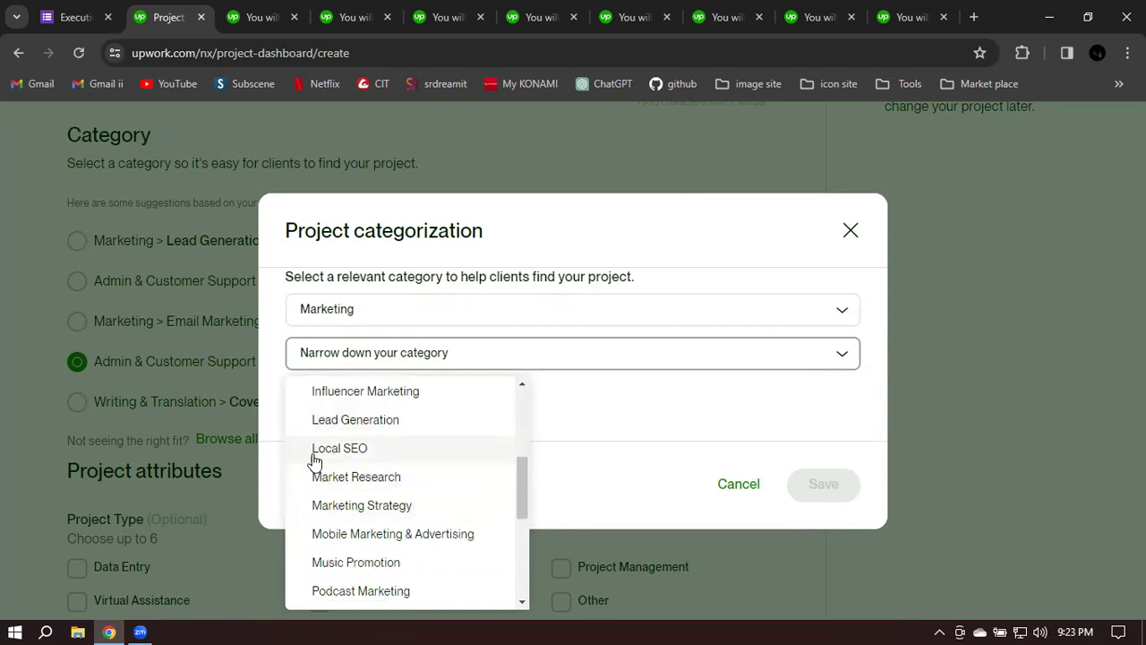
scroll(413, 453, "down", 3)
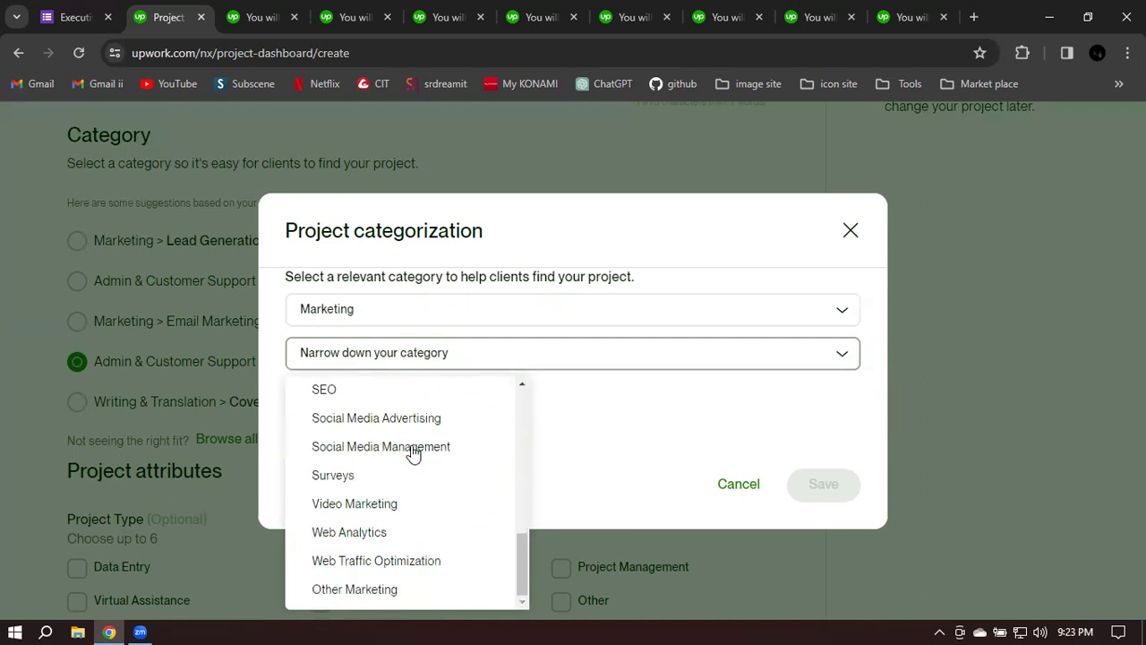
scroll(390, 542, "up", 4)
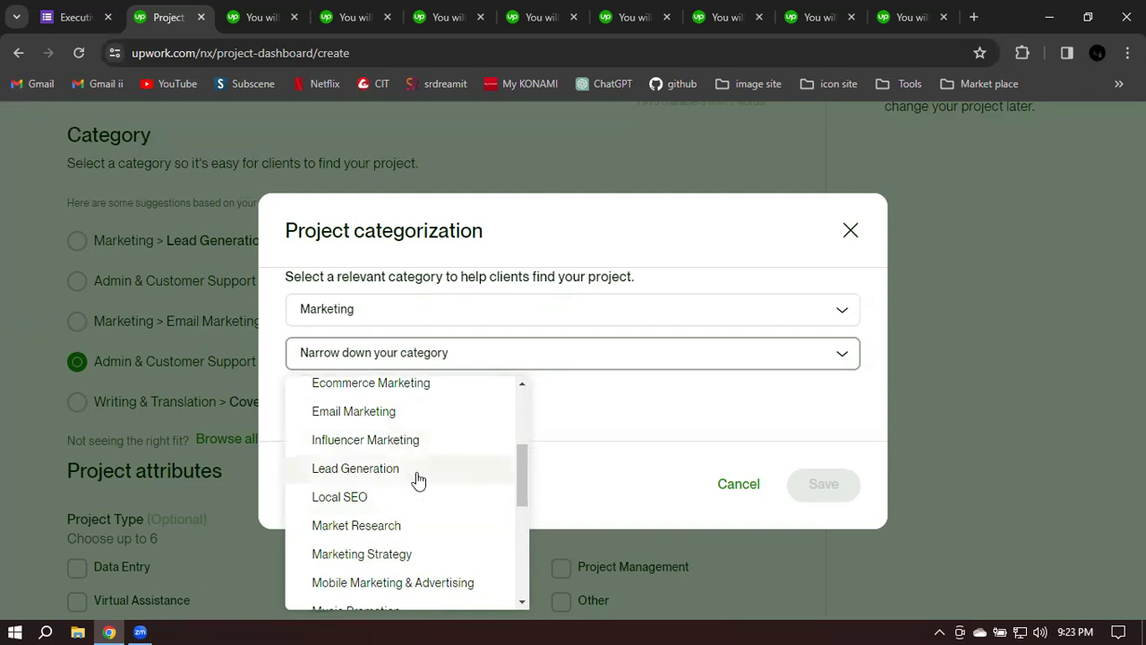
left_click(418, 470)
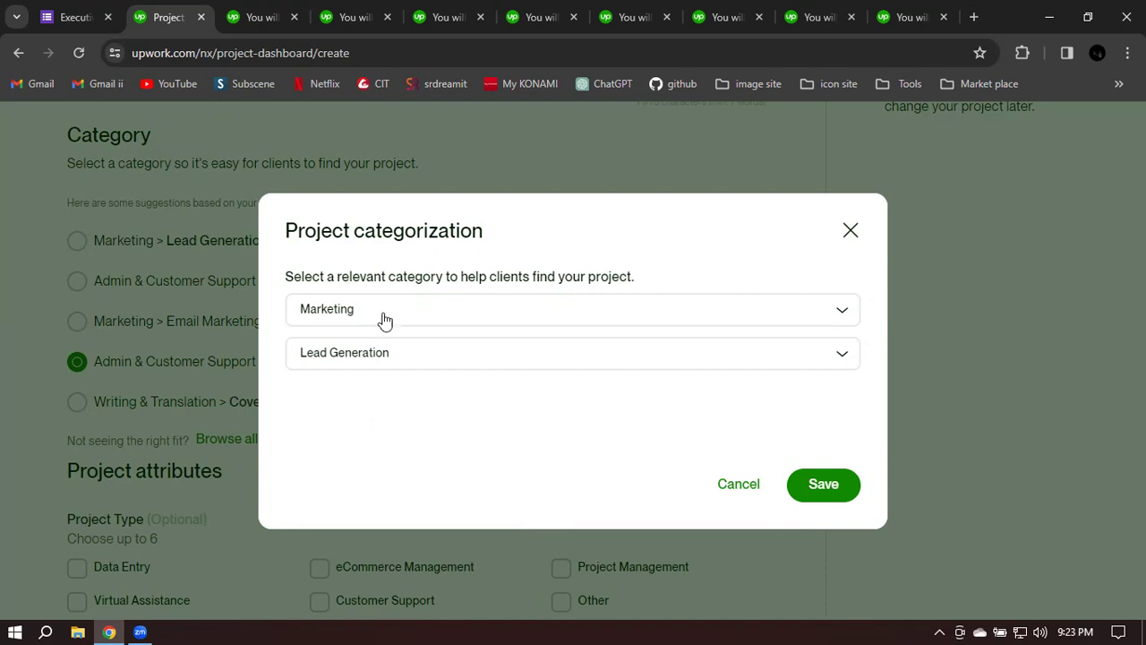
left_click(838, 494)
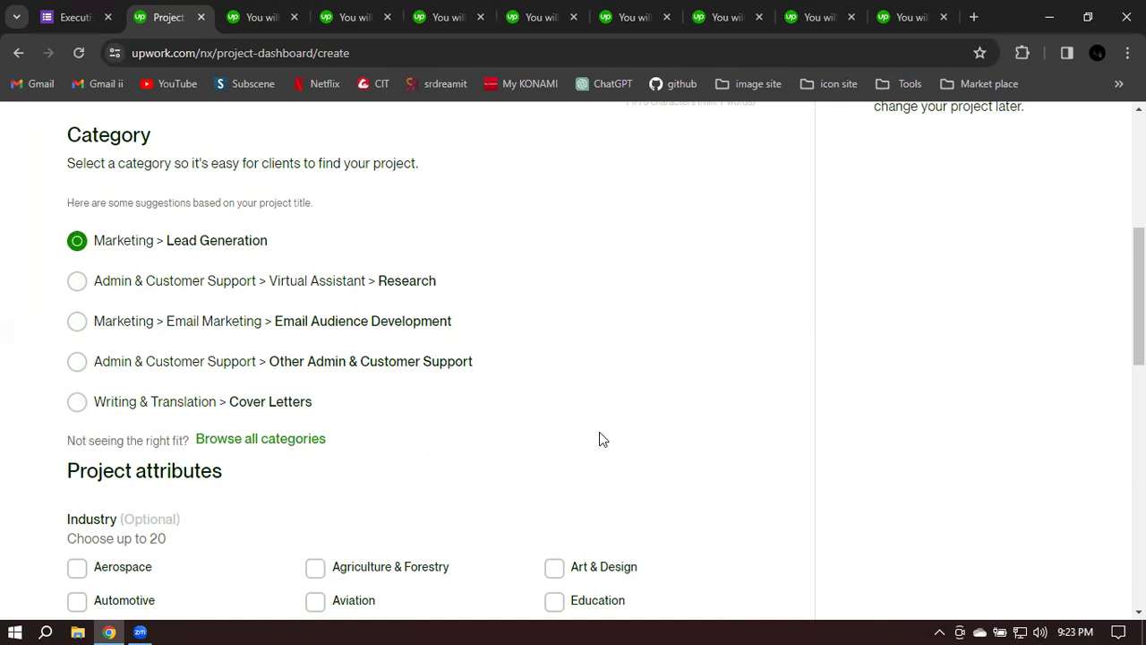
Step: Check the project's optional Industry attribute and find the matching Industry section in the "B2B lead generation | targeted Lead generation" listing
scroll(724, 387, "down", 1)
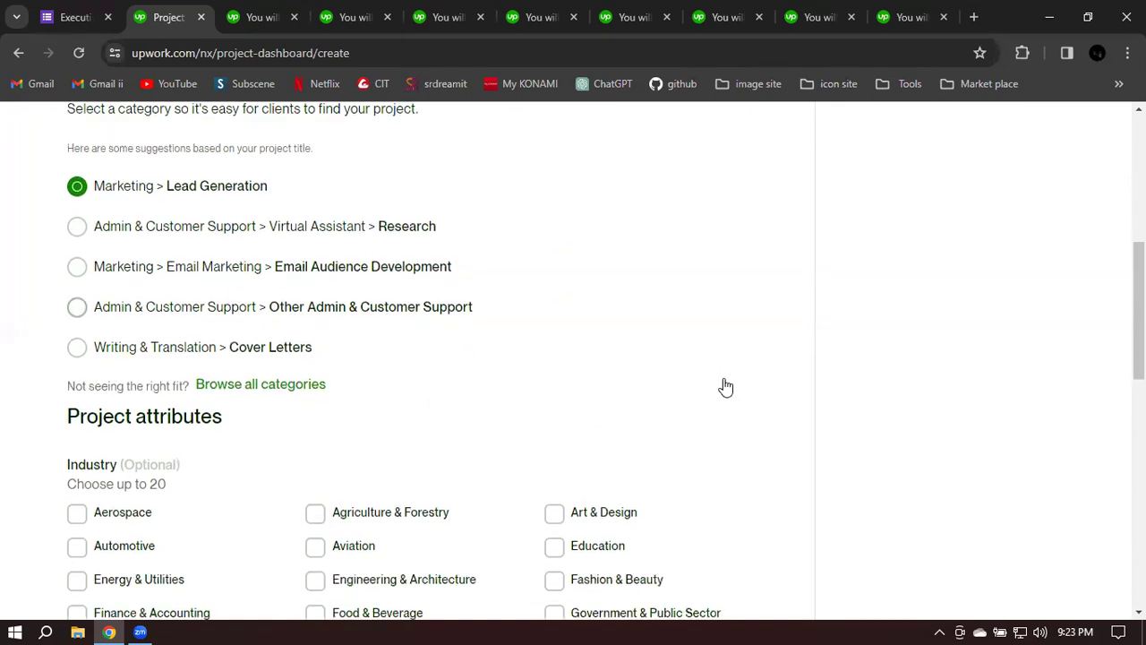
scroll(826, 357, "down", 3)
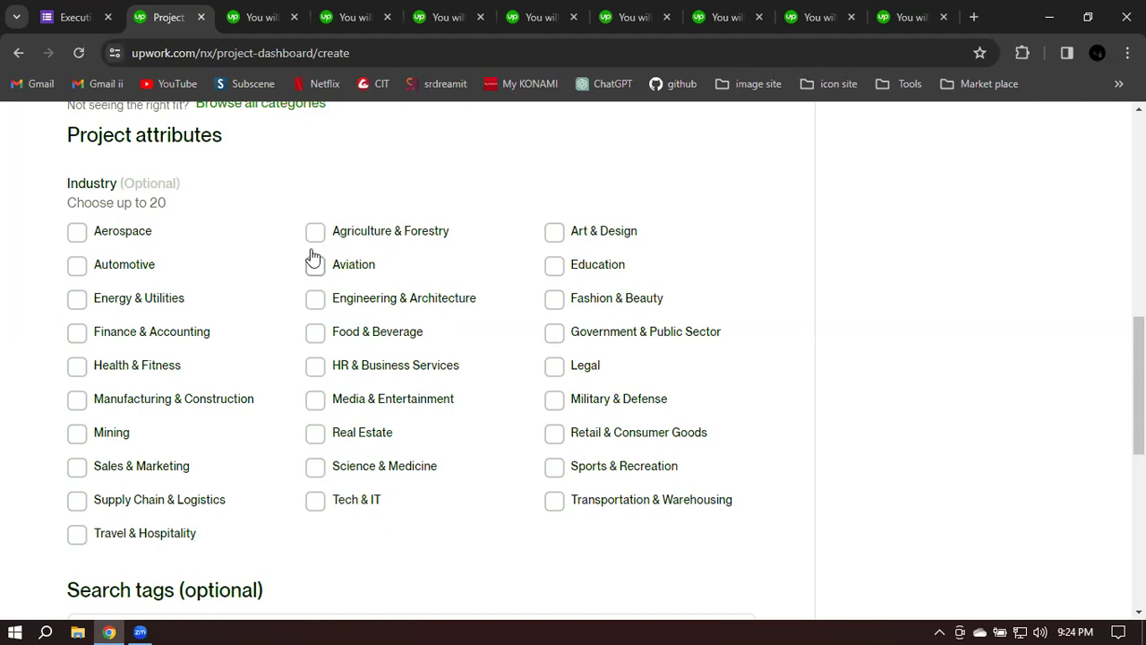
left_click_drag(69, 208, 240, 197)
left_click(255, 195)
left_click(243, 11)
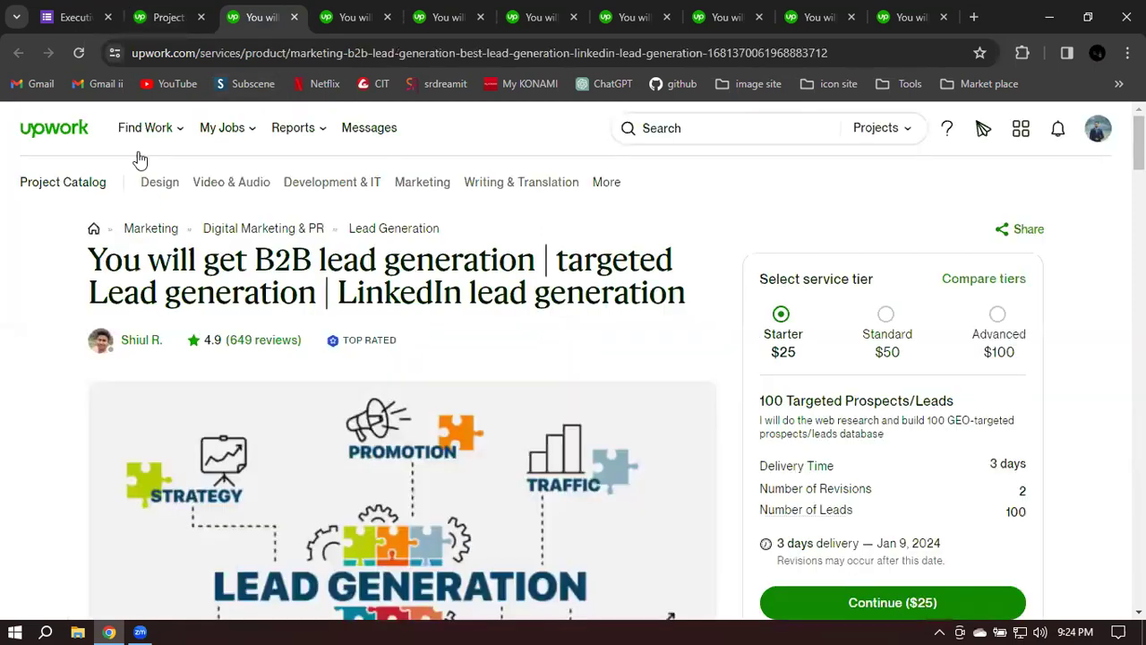
scroll(698, 256, "down", 9)
scroll(701, 256, "down", 7)
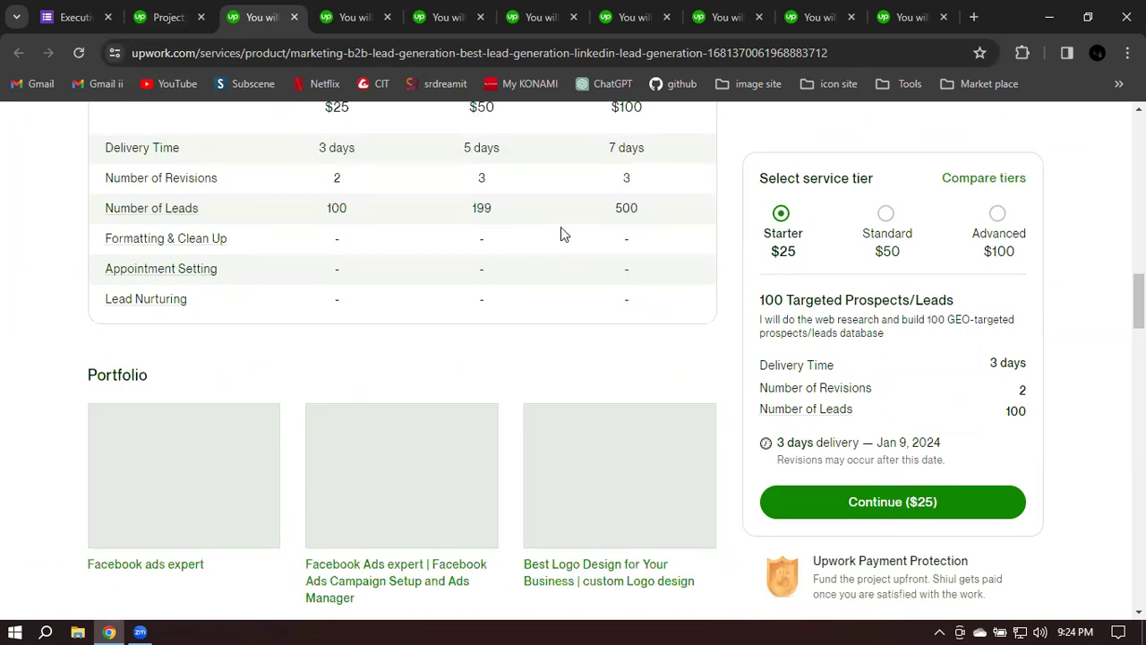
scroll(561, 227, "down", 4)
scroll(560, 225, "up", 7)
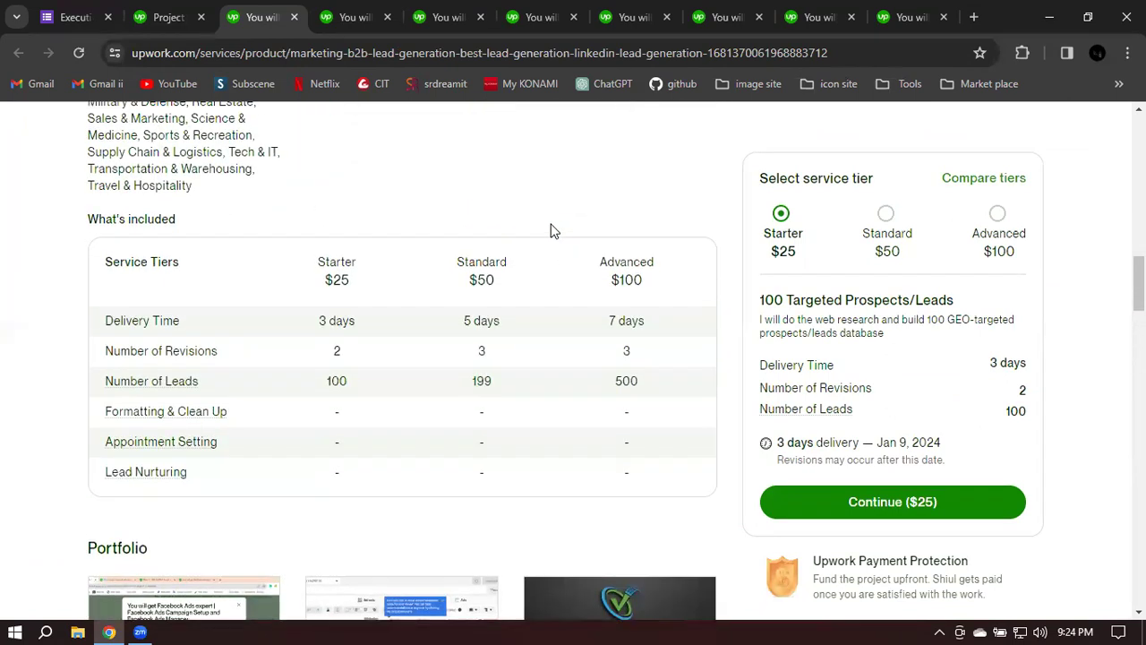
scroll(551, 231, "up", 3)
left_click_drag(90, 211, 365, 220)
left_click(248, 177)
scroll(327, 259, "down", 2)
scroll(367, 224, "up", 1)
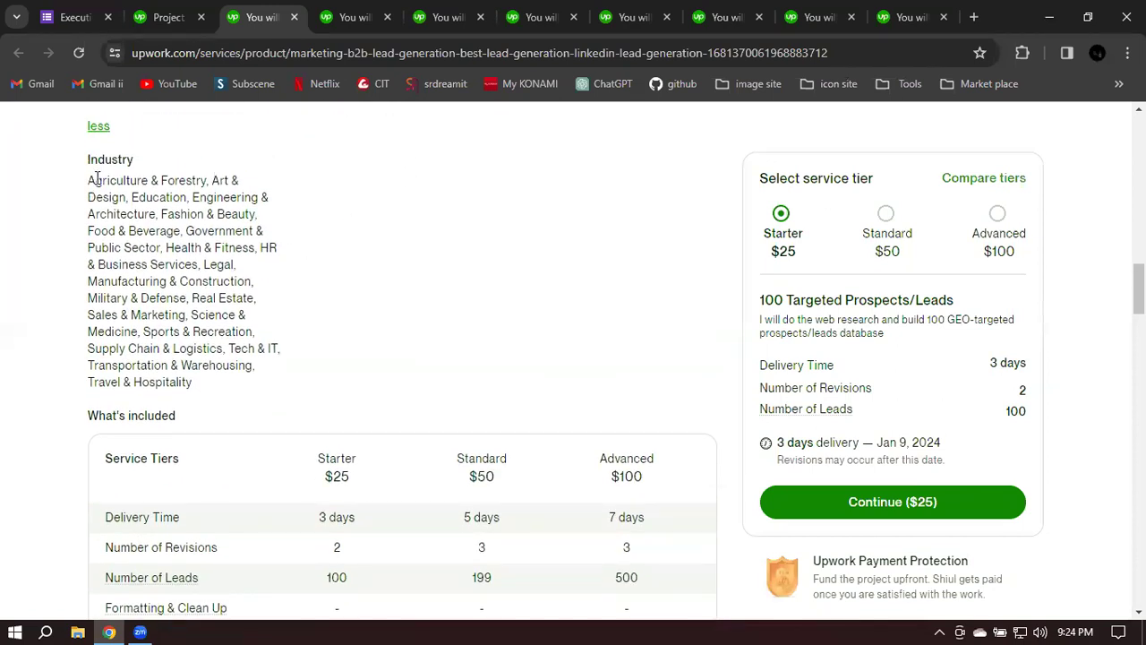
Step: Read through the full list of industries chosen in the "B2B lead generation | targeted Lead generation" listing
left_click_drag(86, 180, 257, 191)
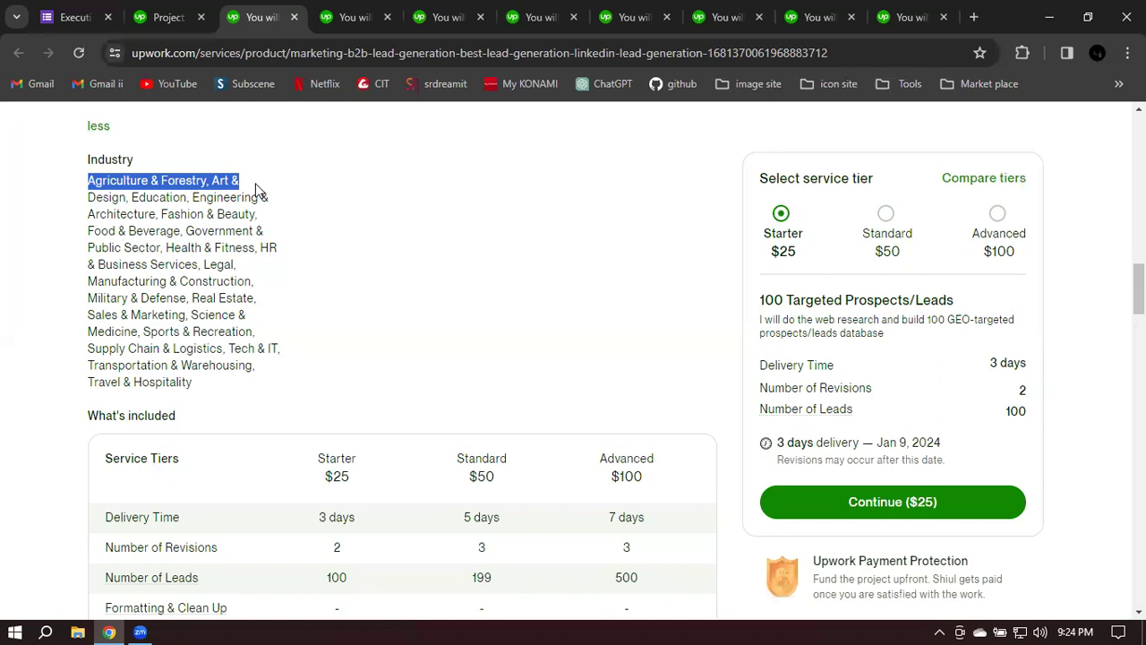
left_click(91, 198)
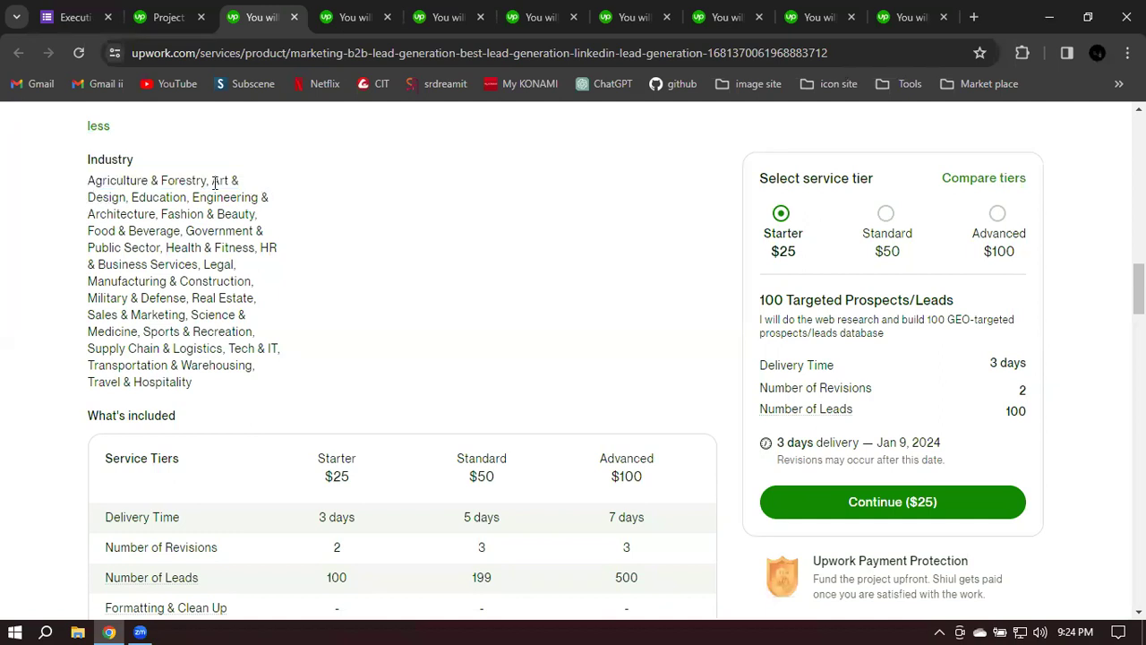
left_click_drag(231, 180, 164, 214)
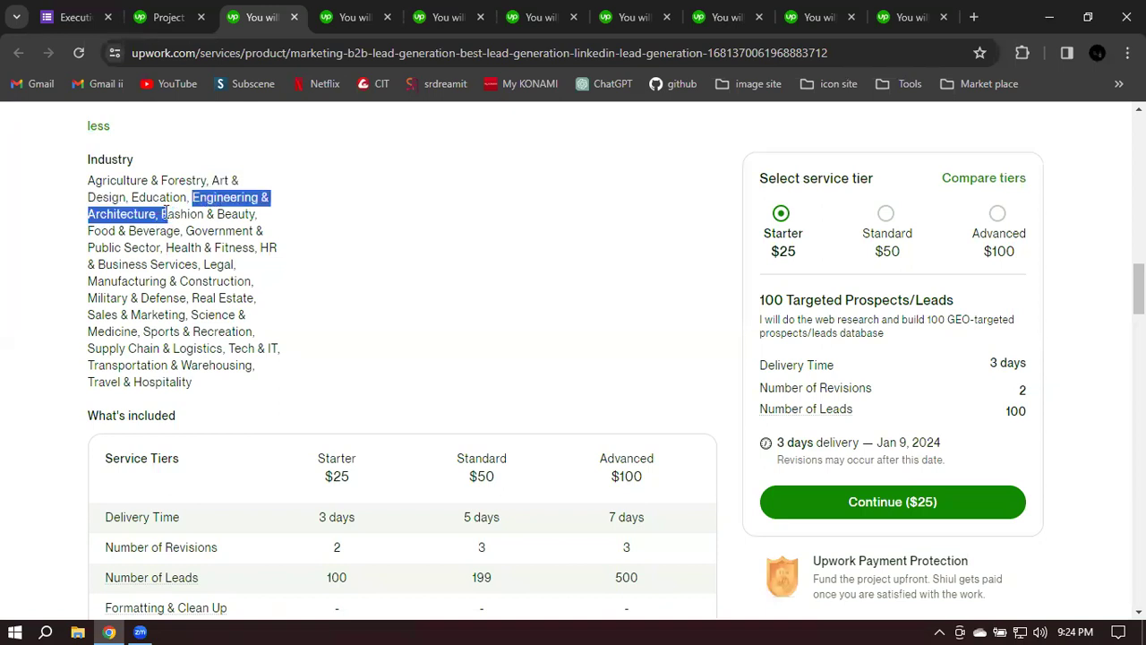
left_click(268, 218)
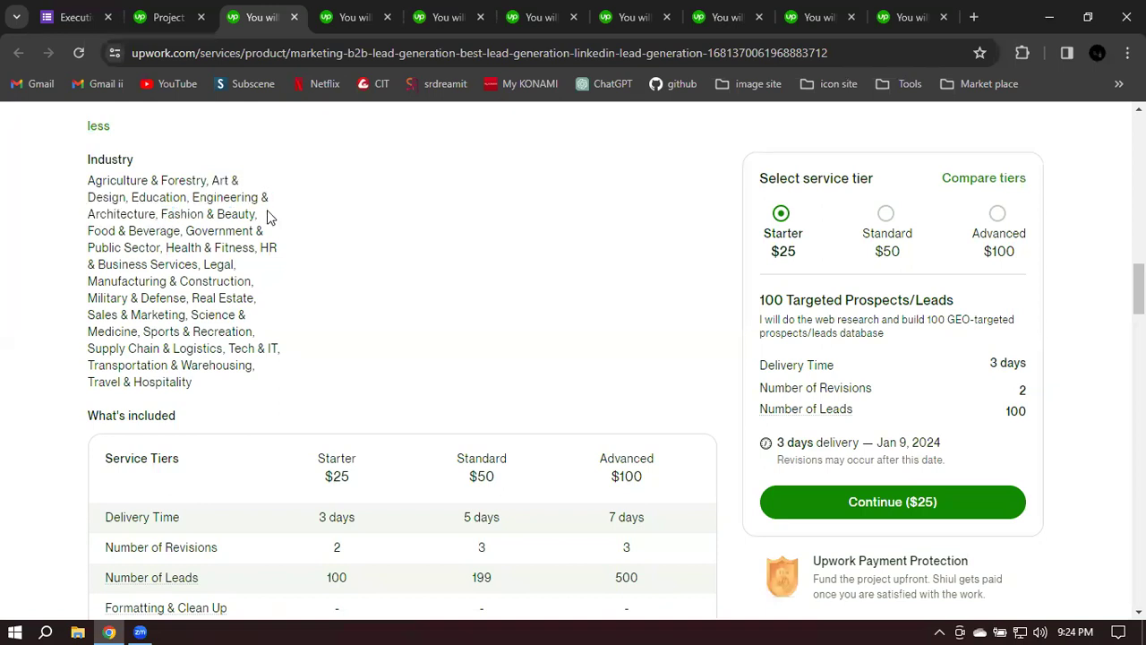
left_click_drag(88, 180, 194, 383)
left_click(298, 376)
left_click_drag(87, 177, 129, 211)
left_click(193, 244)
Step: Examine the industries chosen in the competing "Email Lead list, Email List Building" listing
left_click(349, 17)
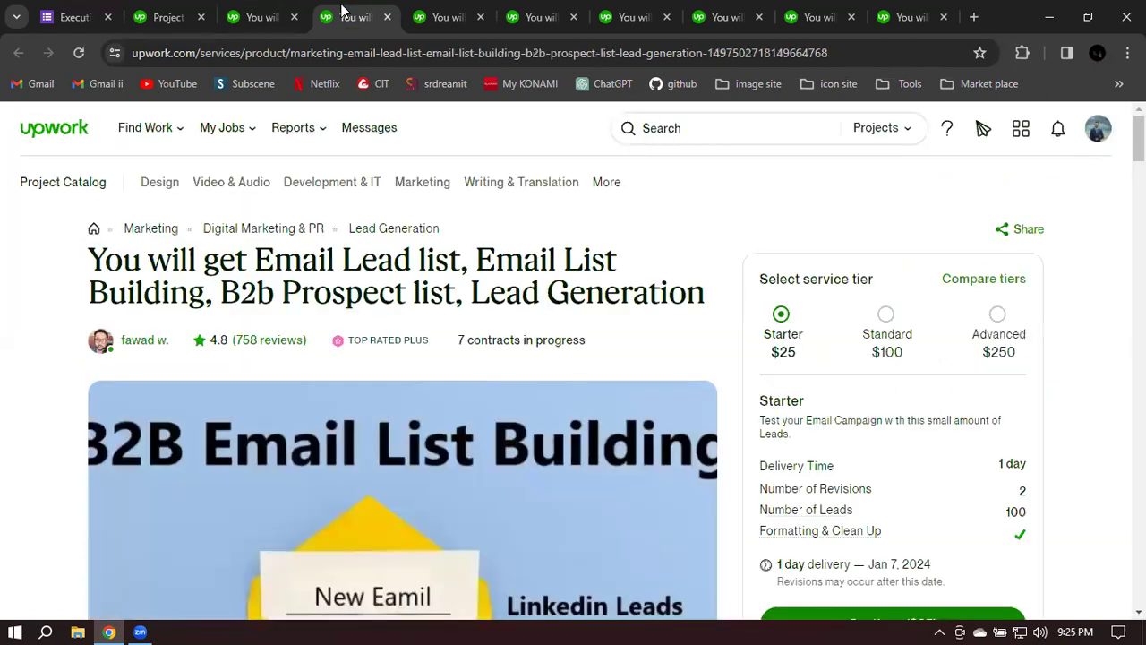
scroll(481, 292, "down", 10)
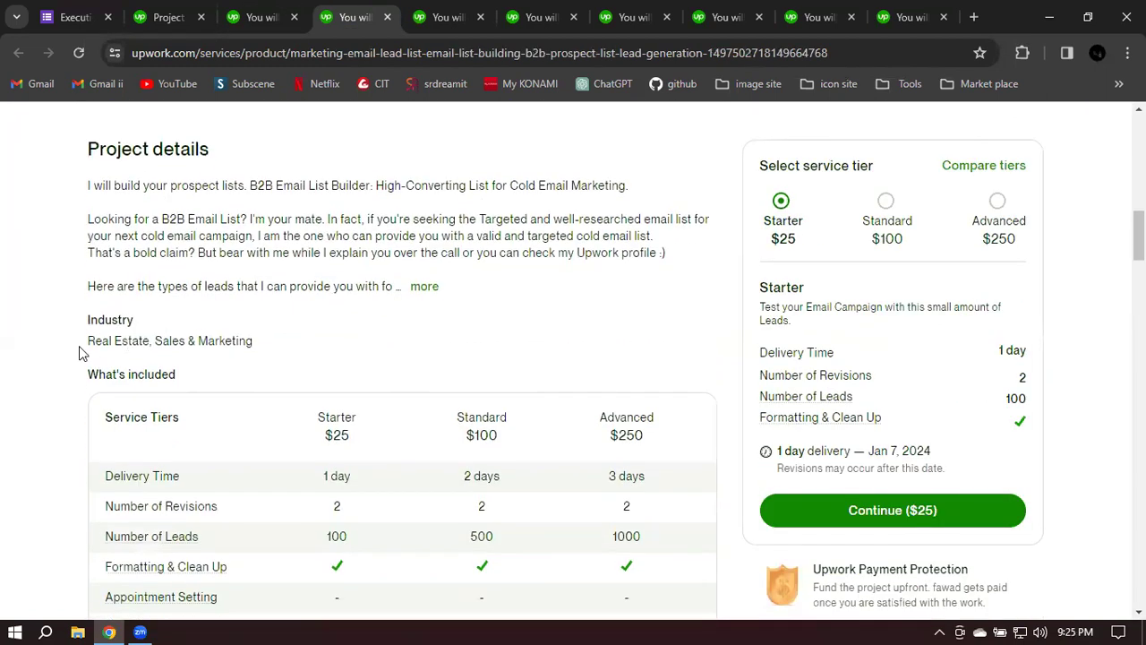
left_click_drag(87, 340, 285, 346)
left_click(327, 347)
left_click(438, 13)
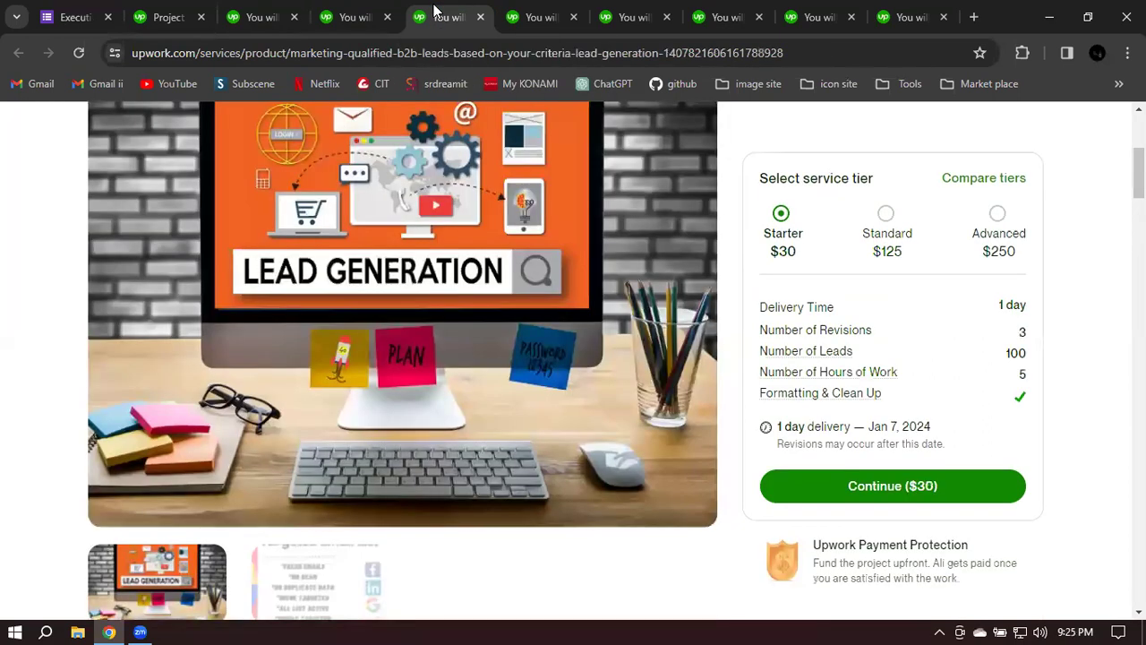
left_click(358, 13)
left_click_drag(87, 341, 266, 342)
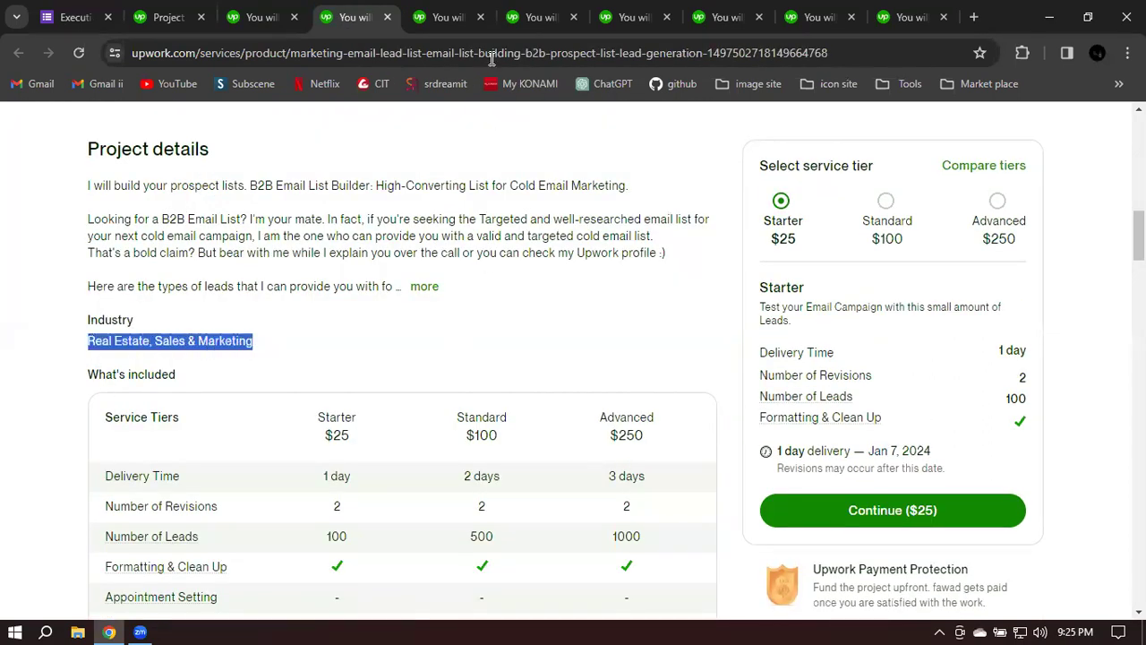
Step: Examine the industries chosen in the qualified B2B leads listing and in the listing for lead generation related to any industry
left_click(445, 21)
scroll(708, 344, "down", 6)
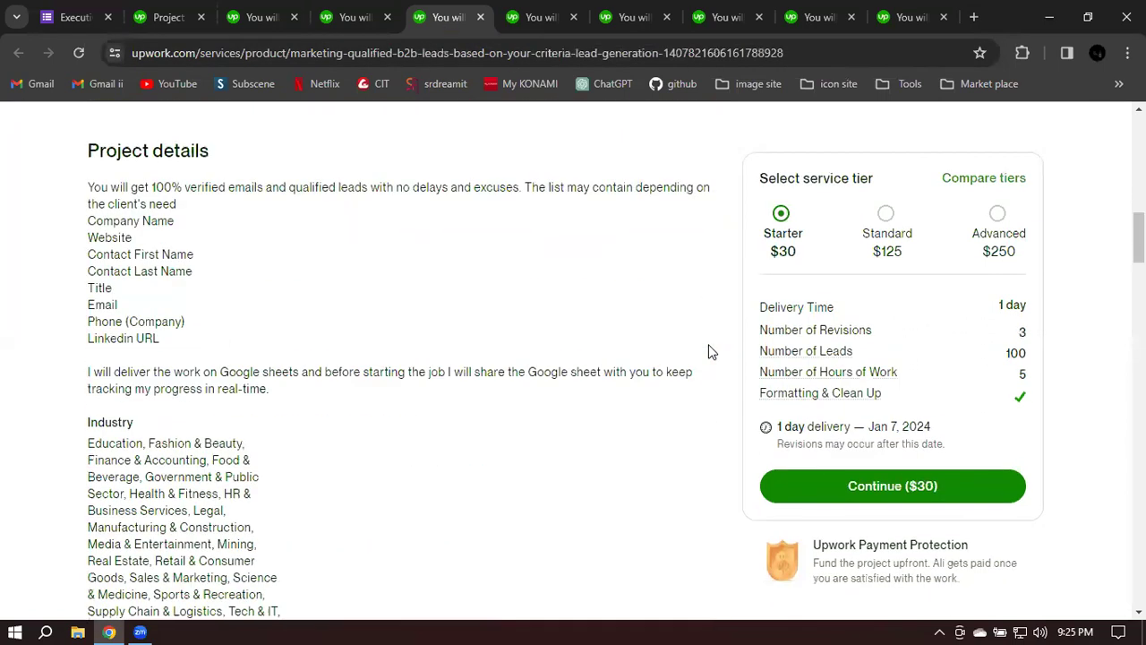
scroll(352, 298, "down", 4)
scroll(333, 281, "up", 2)
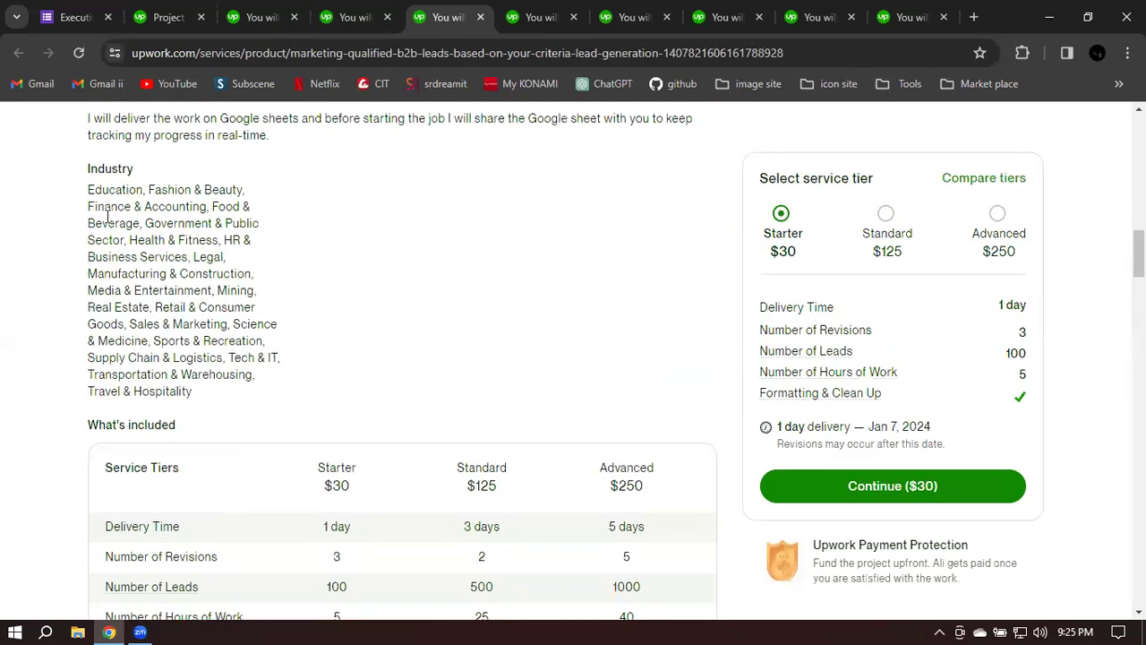
left_click_drag(88, 191, 143, 240)
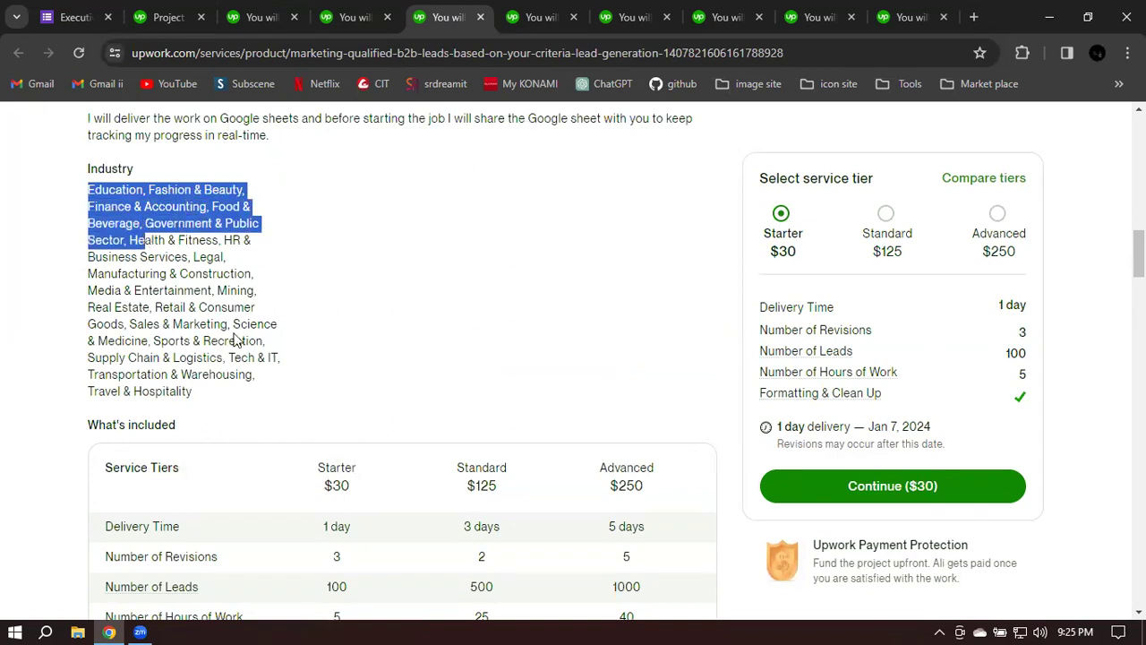
left_click(532, 10)
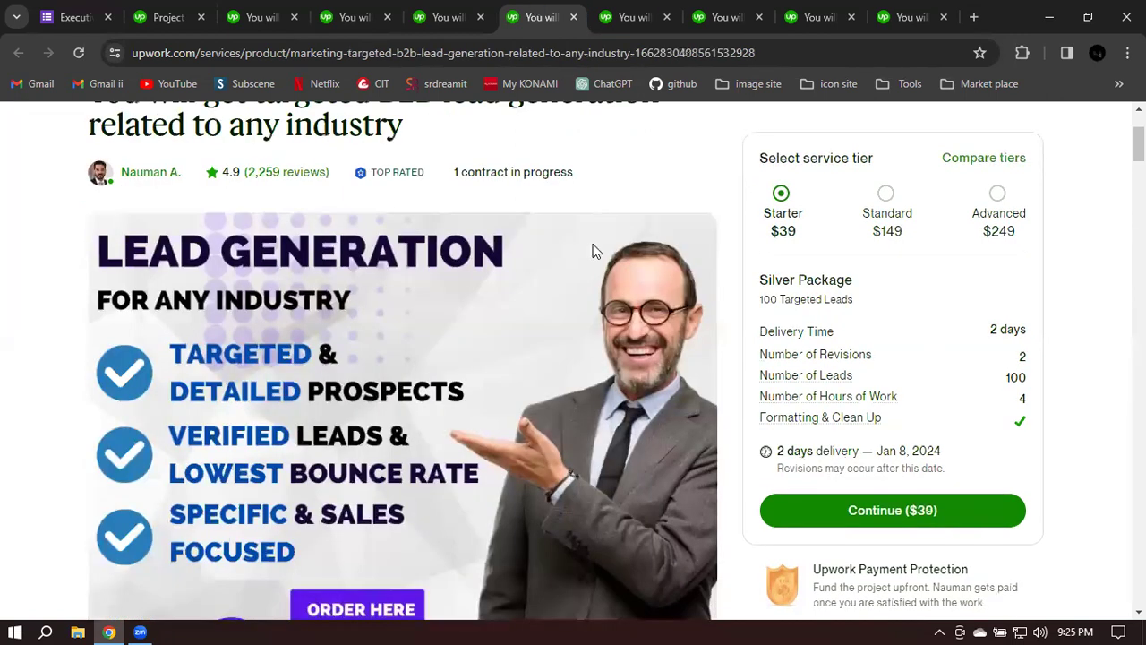
scroll(592, 251, "down", 13)
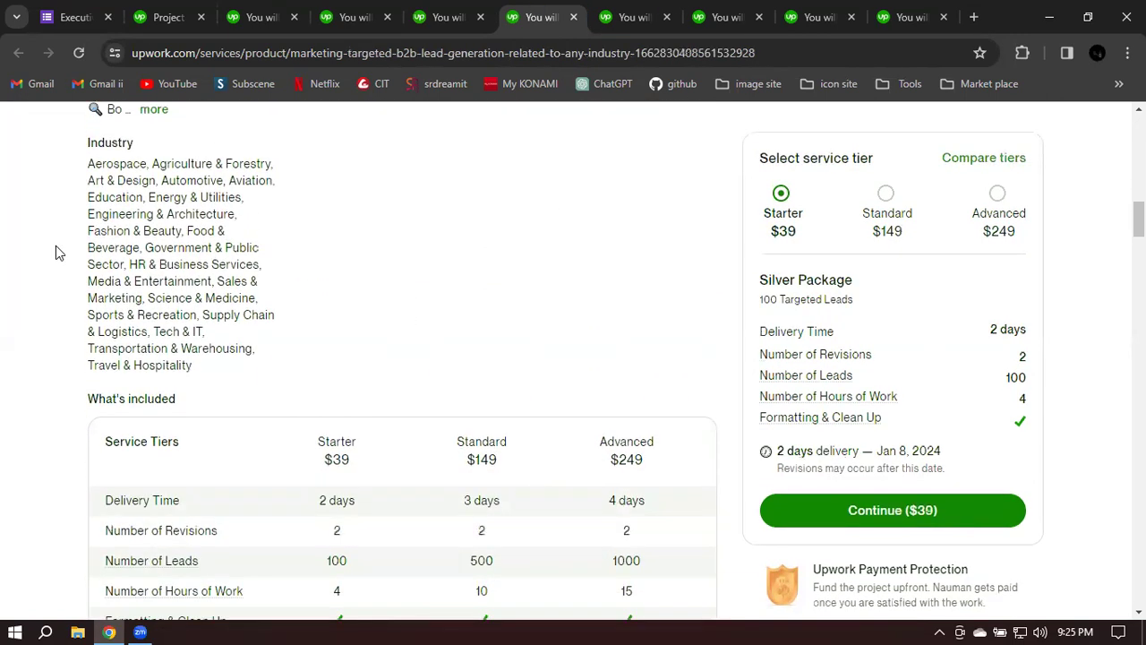
left_click_drag(87, 161, 143, 249)
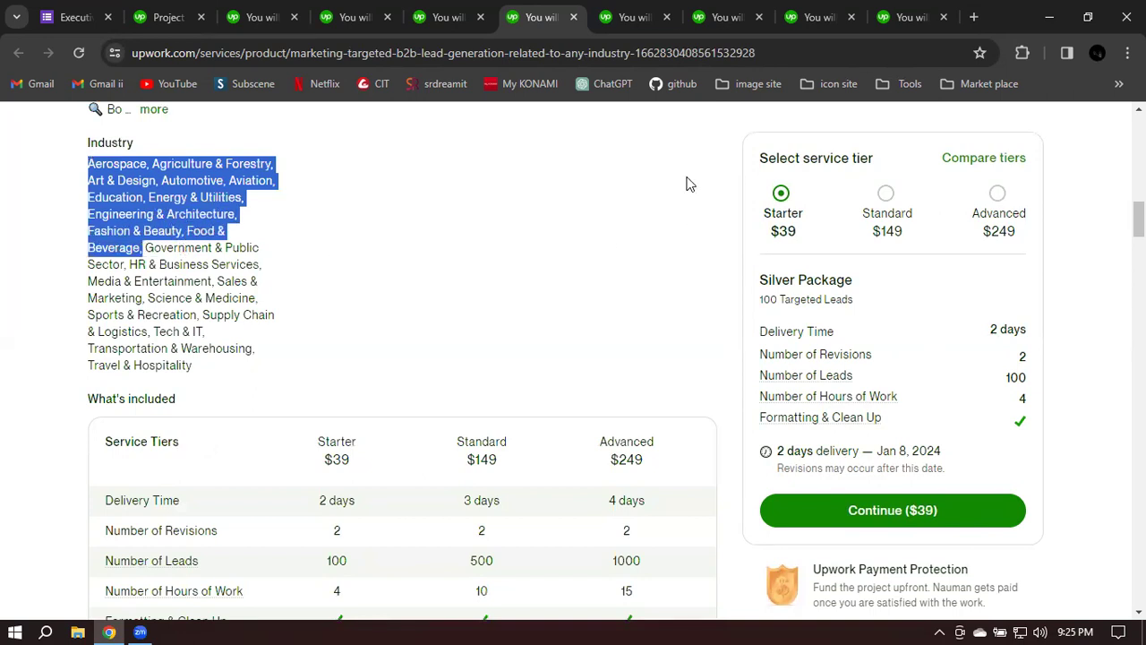
Step: Choose Real Estate, Finance & Accounting, Food & Beverage, Agriculture & Forestry, Fashion & Beauty and Retail & Consumer Goods as the project's industries
left_click(179, 11)
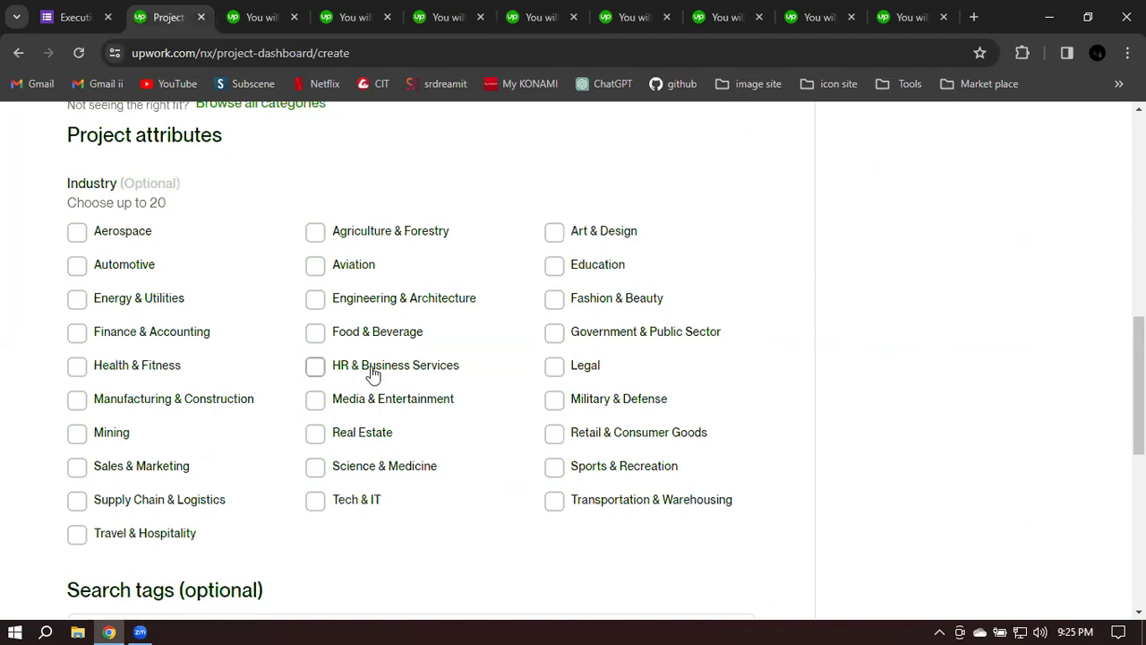
left_click(317, 435)
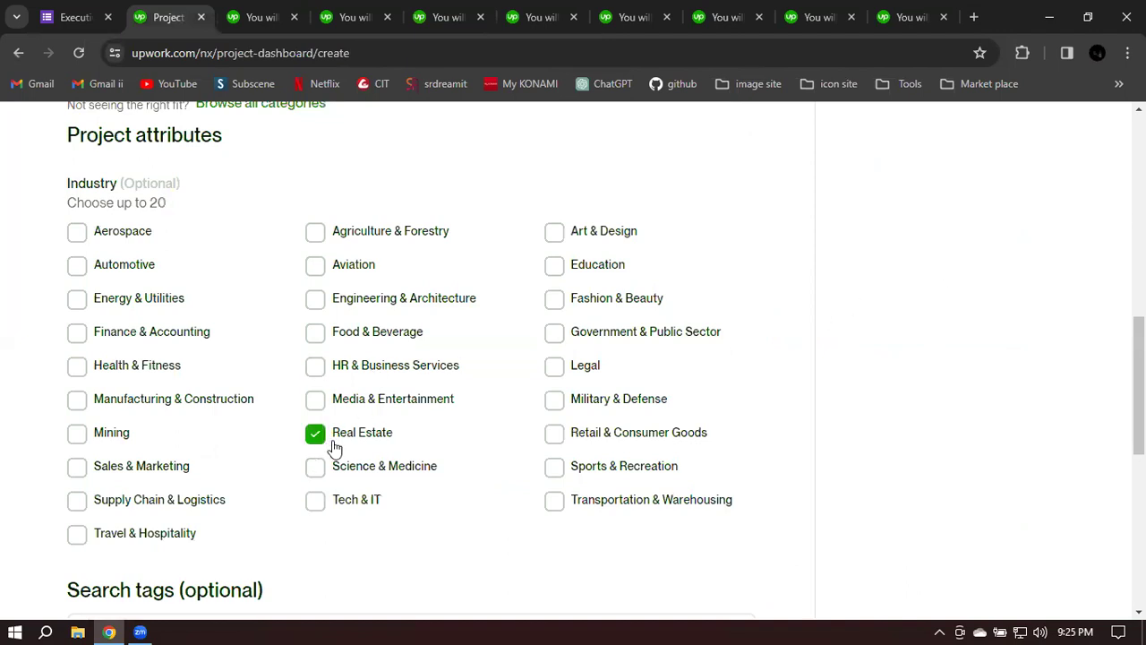
left_click(77, 337)
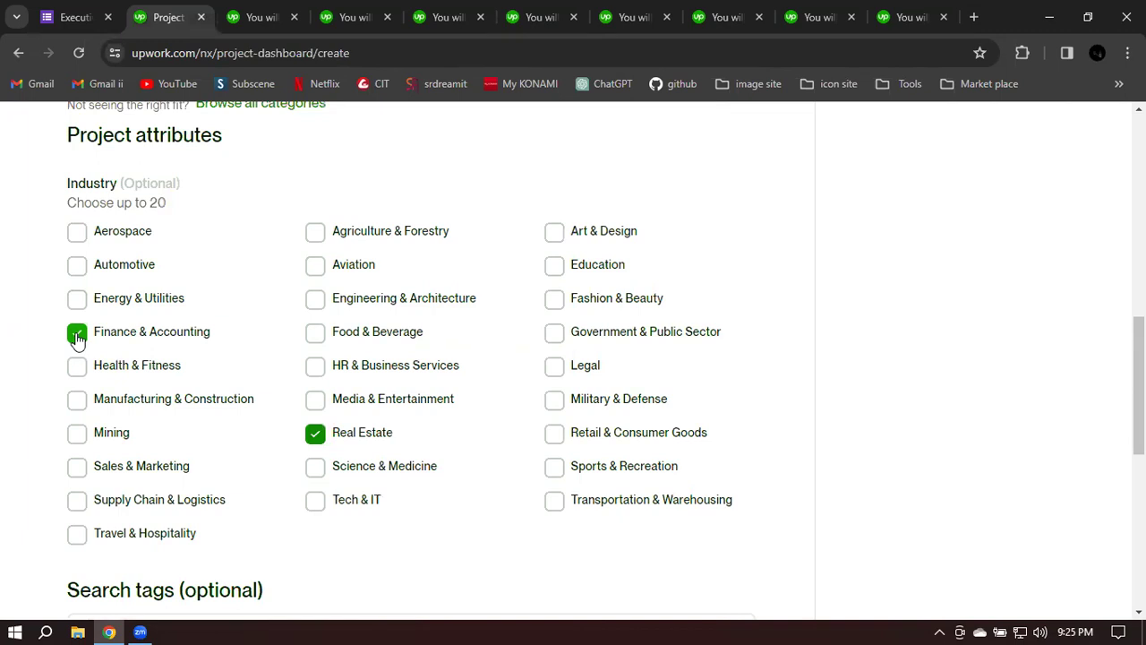
left_click(314, 334)
left_click(316, 234)
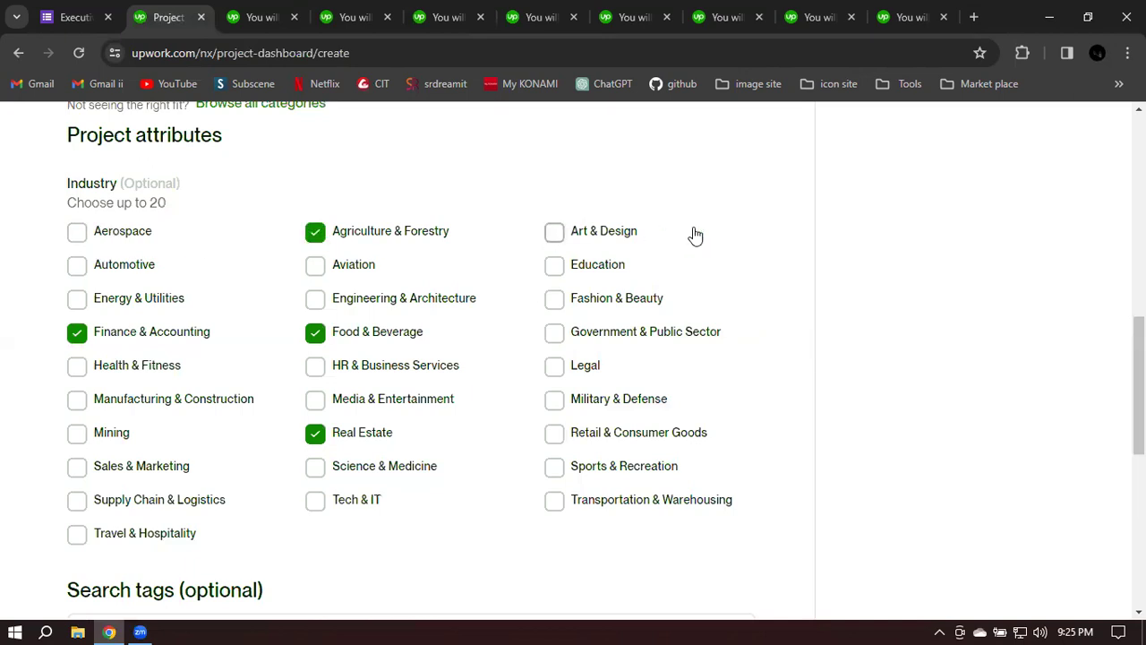
left_click(554, 301)
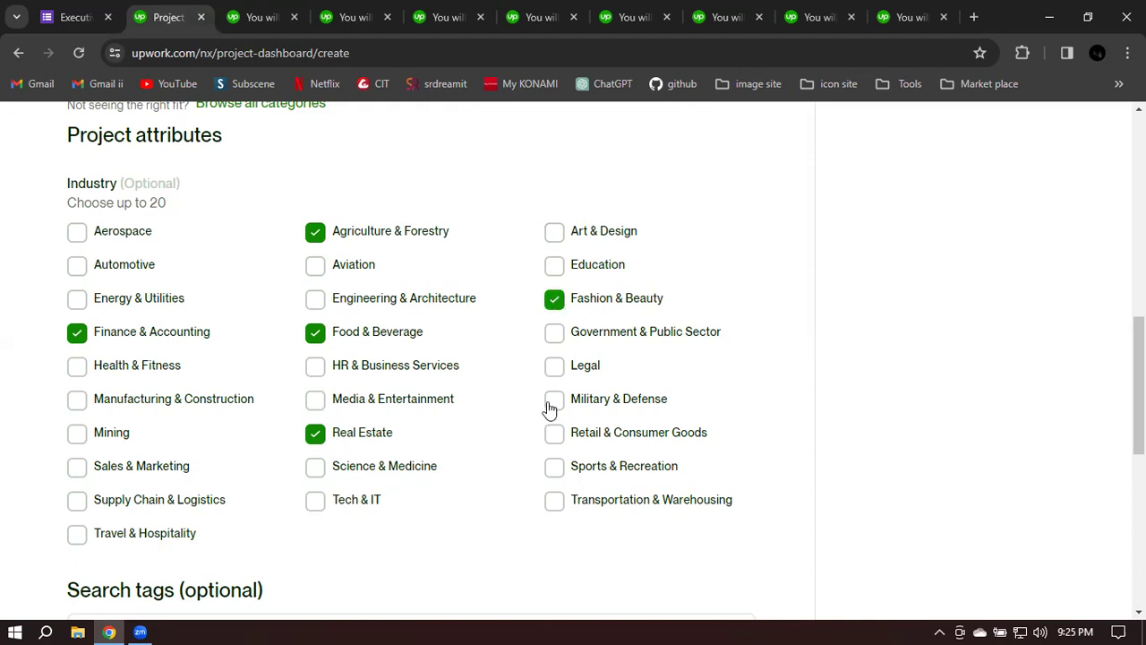
left_click(553, 436)
scroll(767, 274, "down", 1)
scroll(36, 204, "up", 1)
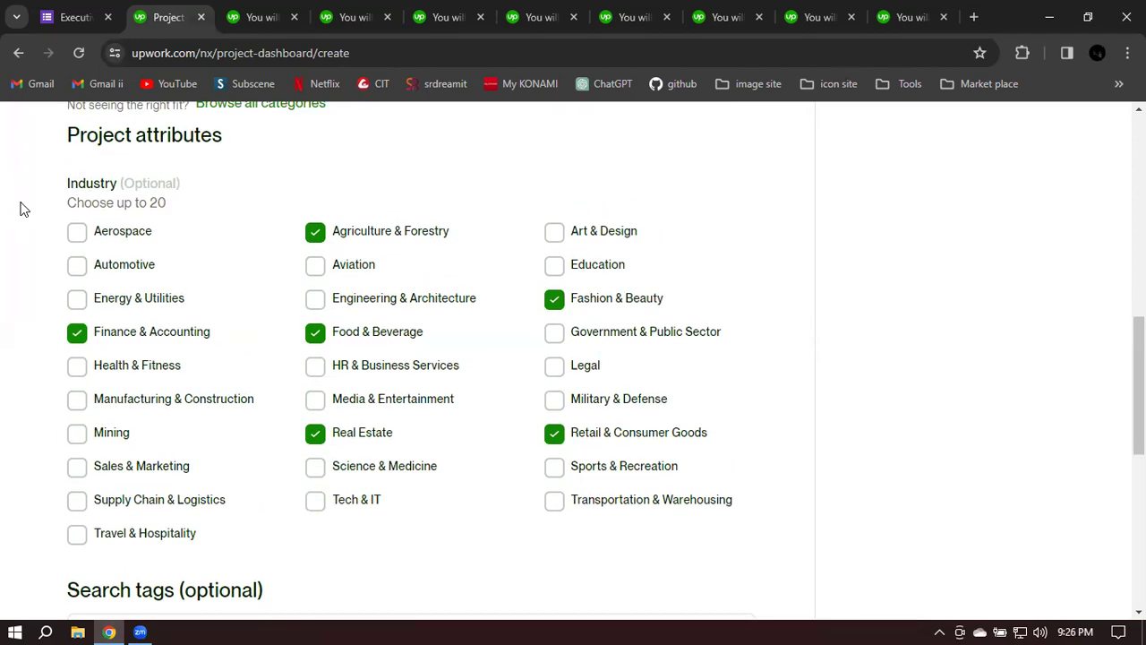
Step: Add the suggested search tags B2B Lead Generation and B2B Marketing to the project
scroll(225, 188, "down", 5)
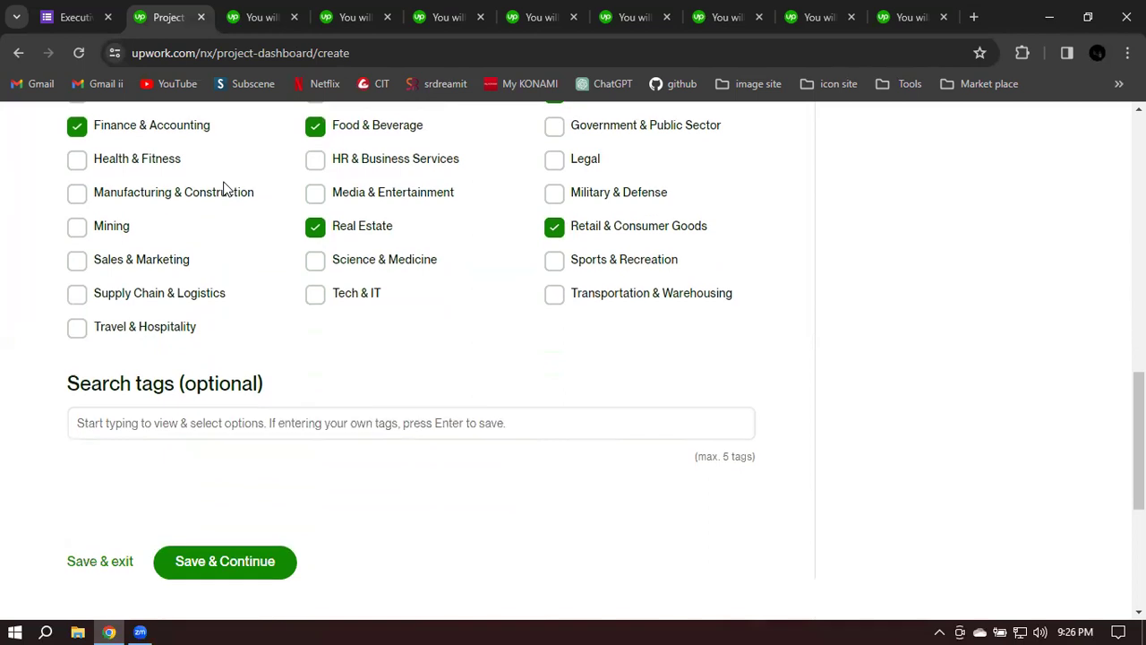
left_click(136, 197)
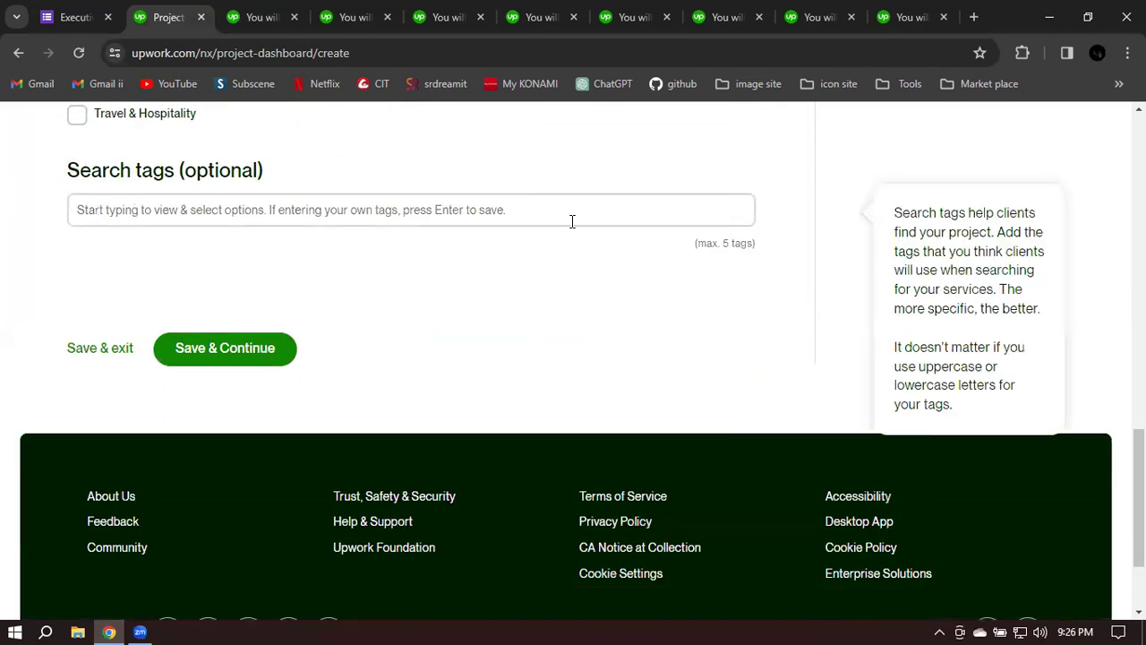
left_click(712, 209)
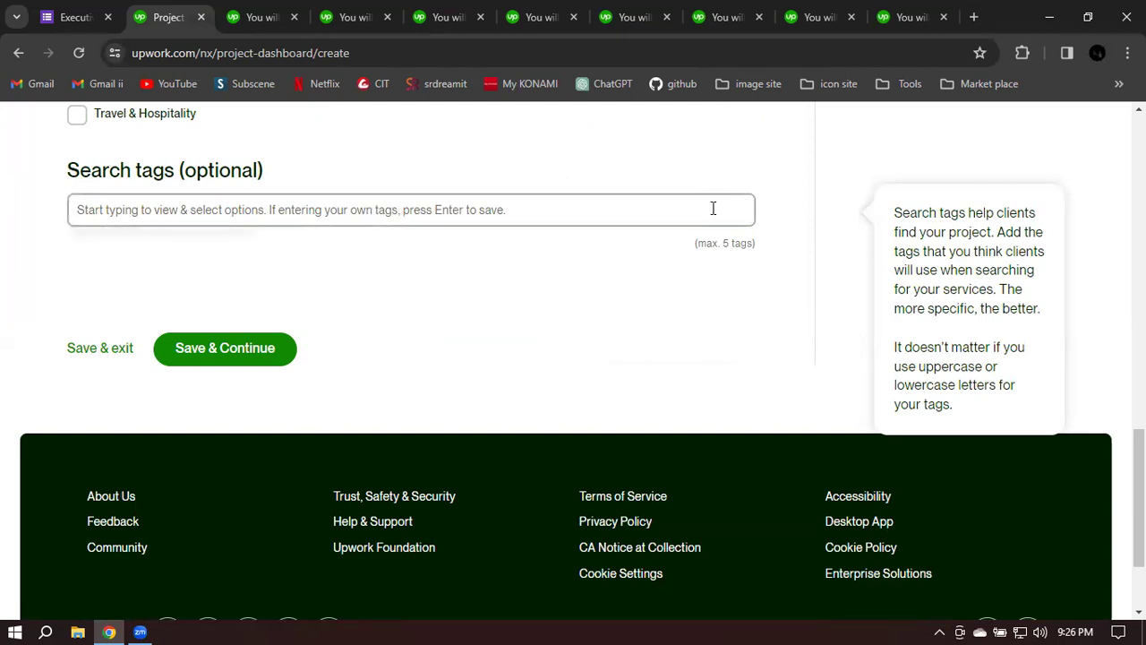
type("b2b")
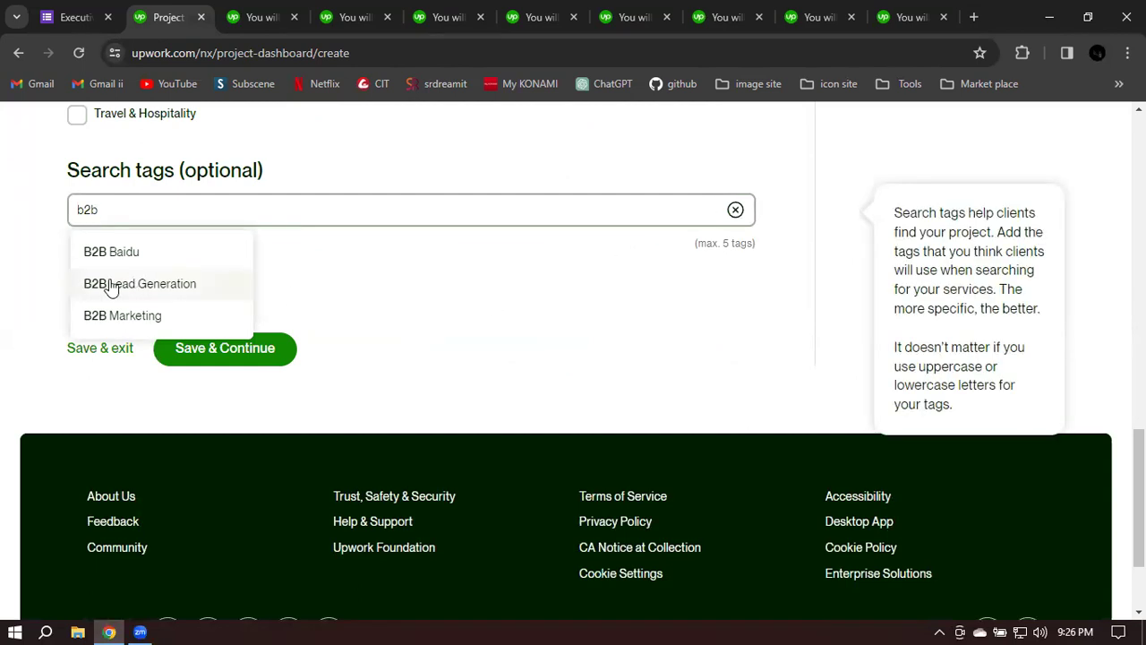
left_click(150, 288)
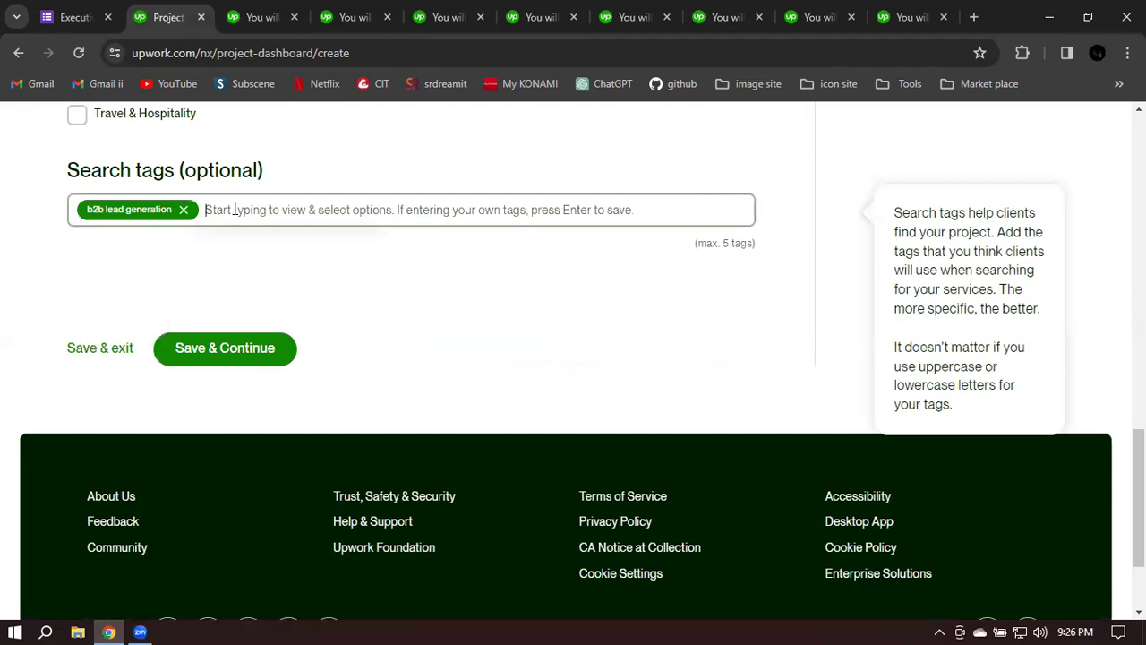
type("b2b")
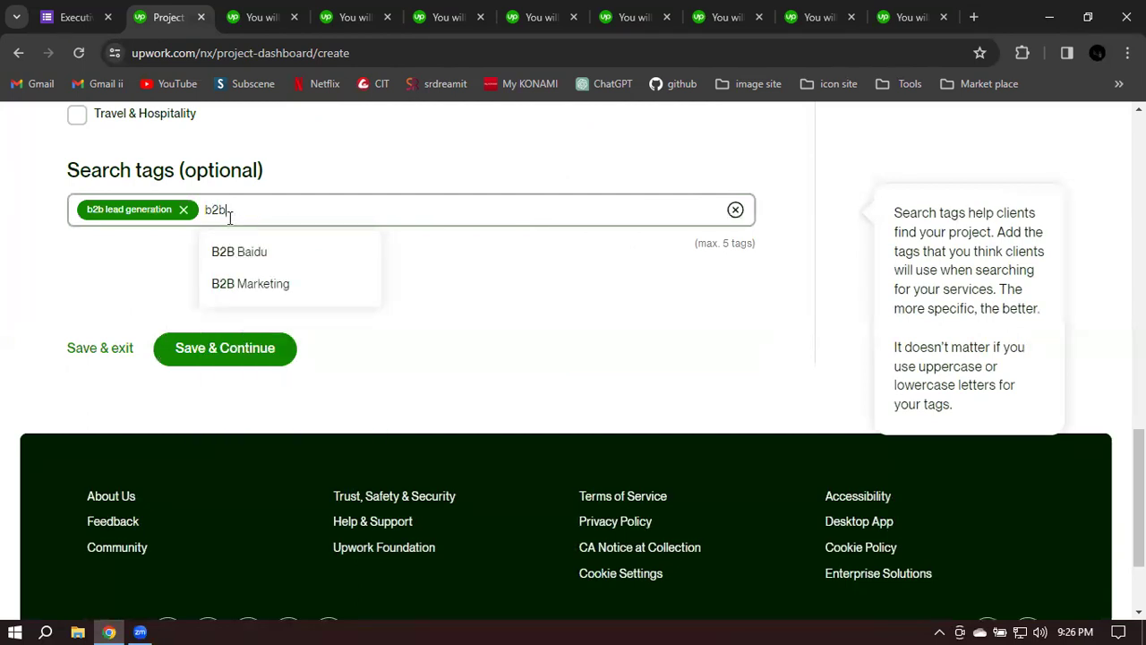
left_click(243, 283)
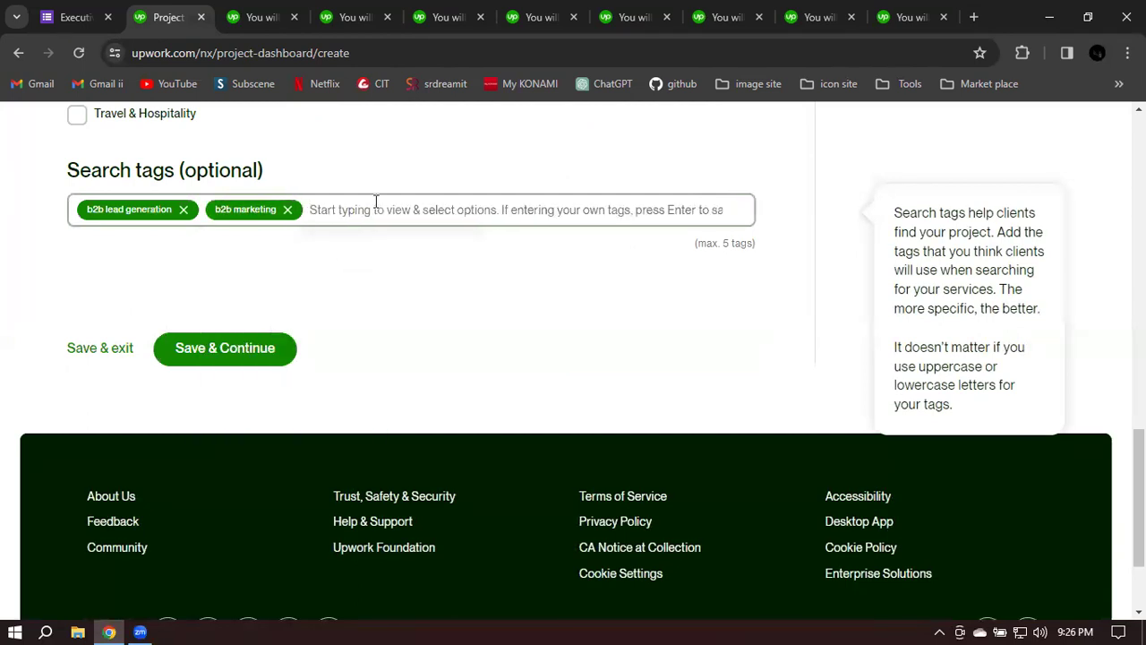
Step: Add the suggested search tags LinkedIn Lead Generation and Lead Generation to the project
type("linkedin lea")
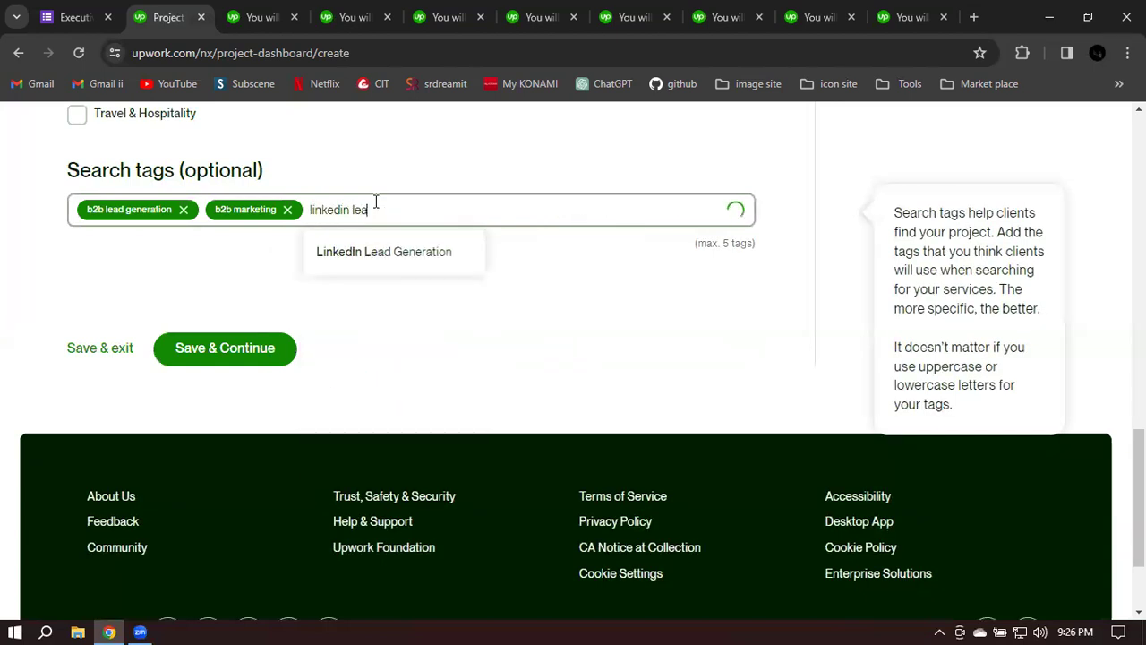
left_click(381, 255)
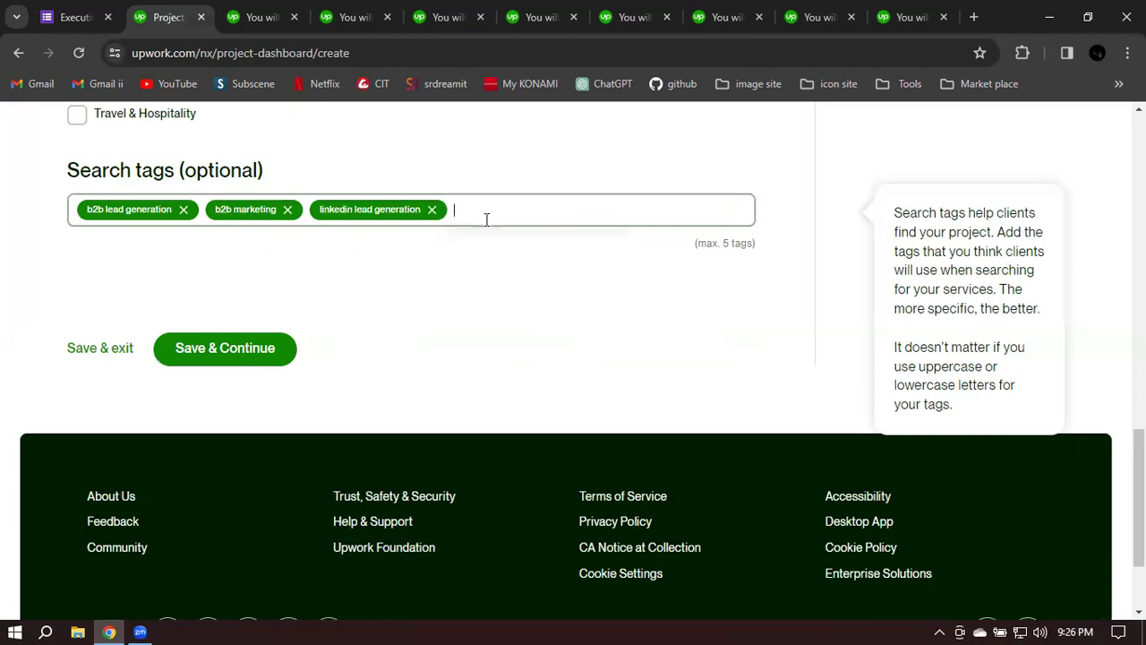
type("lead")
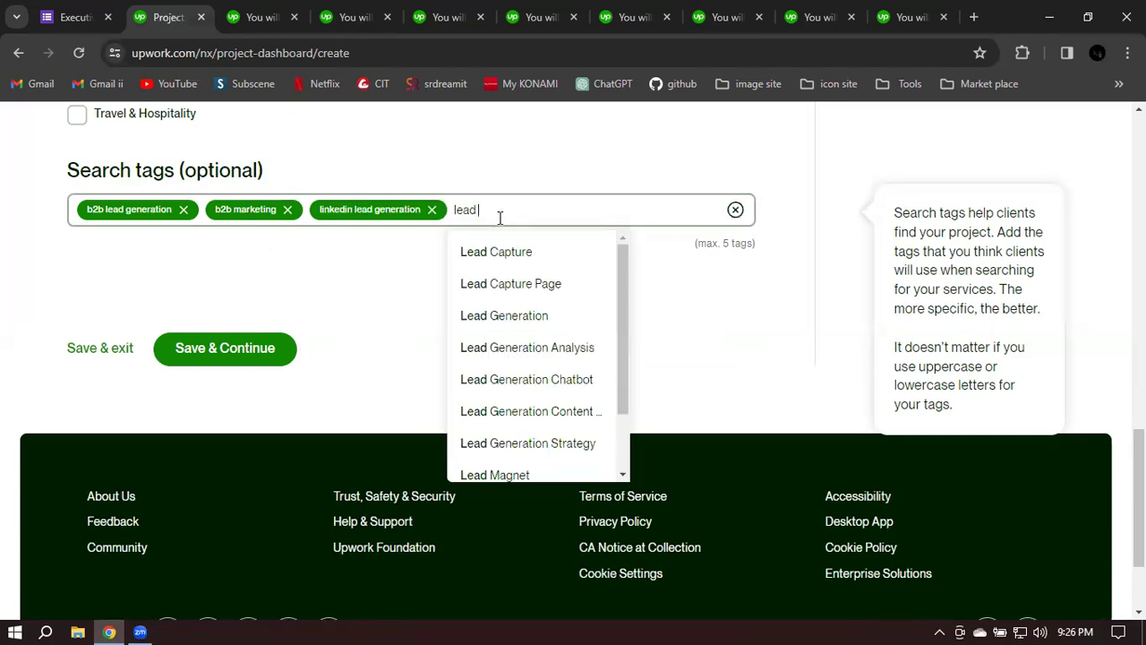
left_click(492, 317)
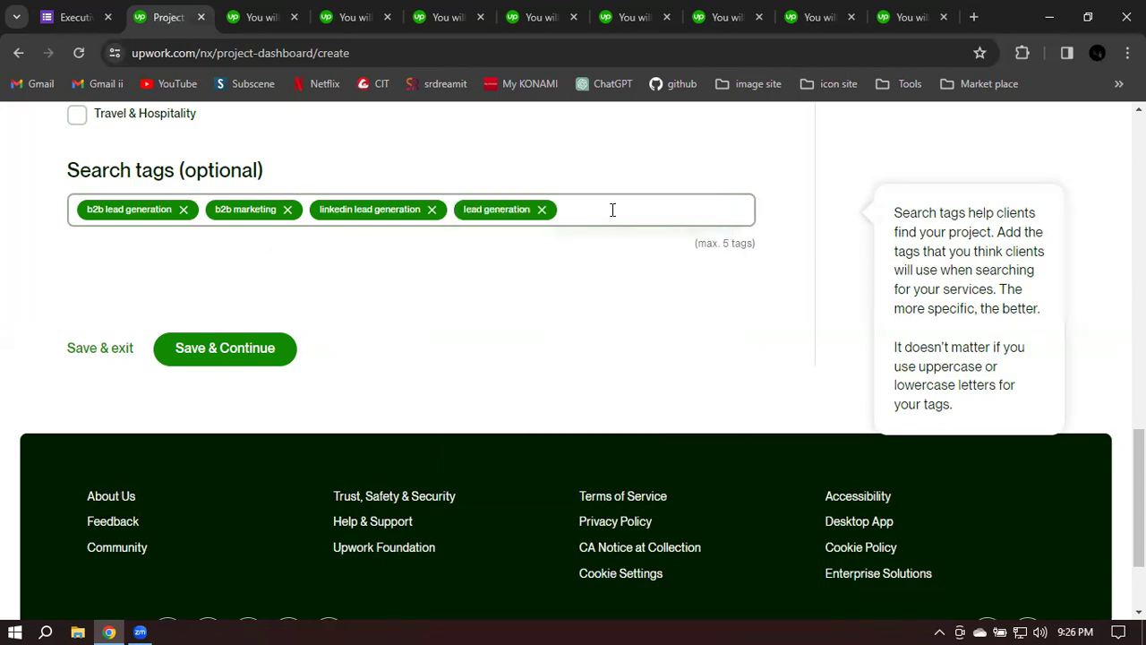
type("email")
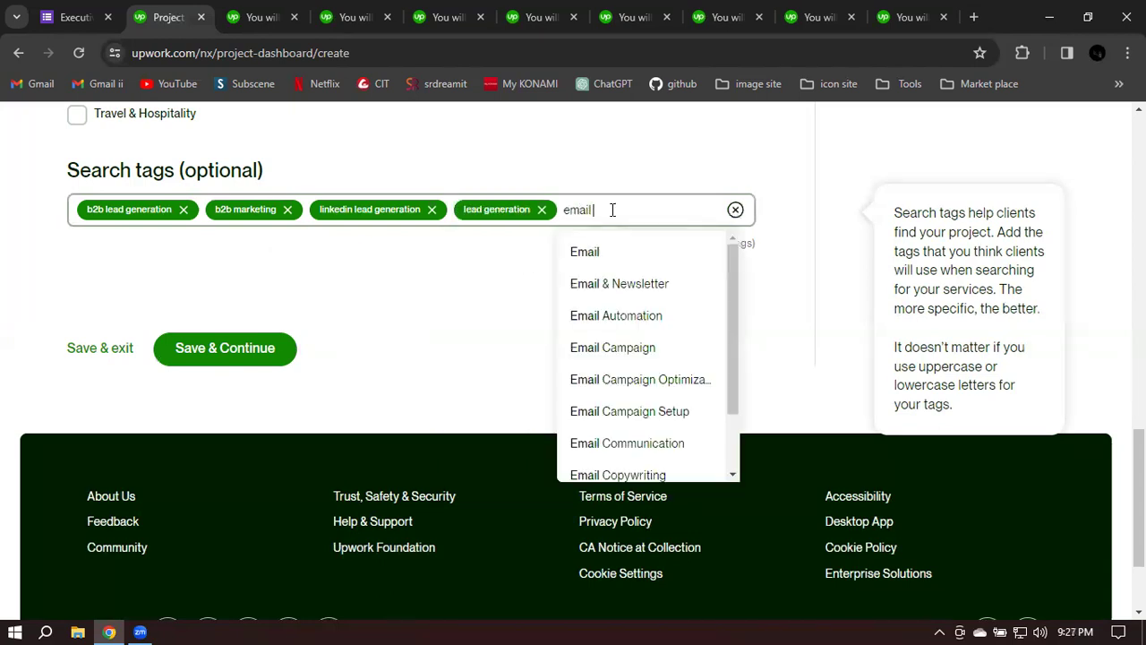
type(" lis")
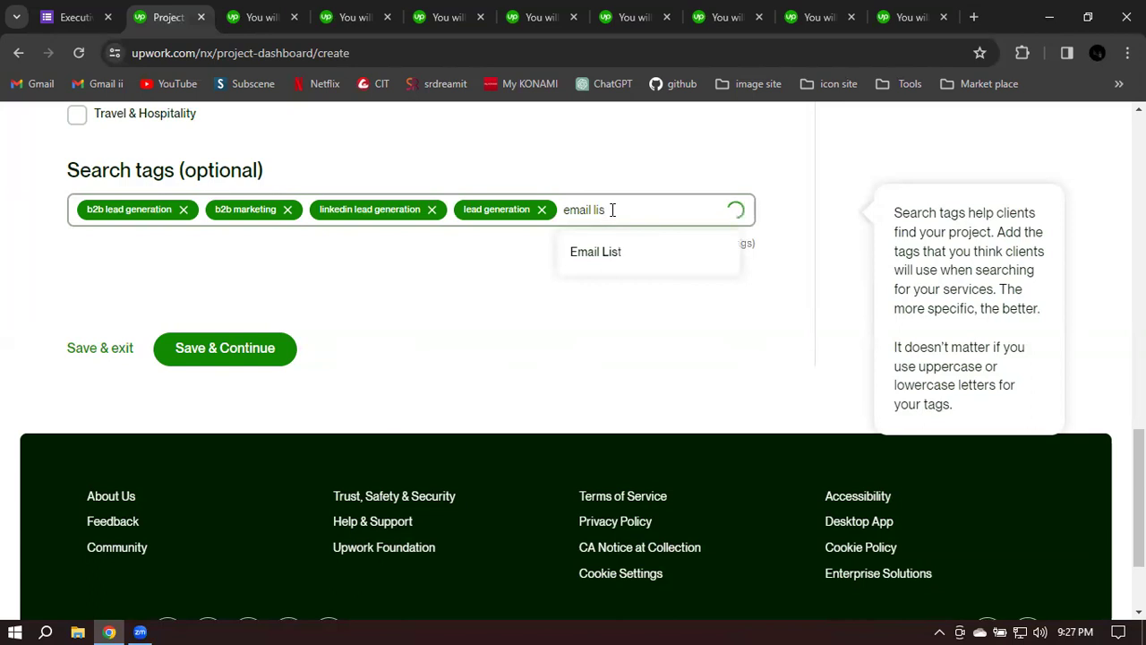
left_click(604, 254)
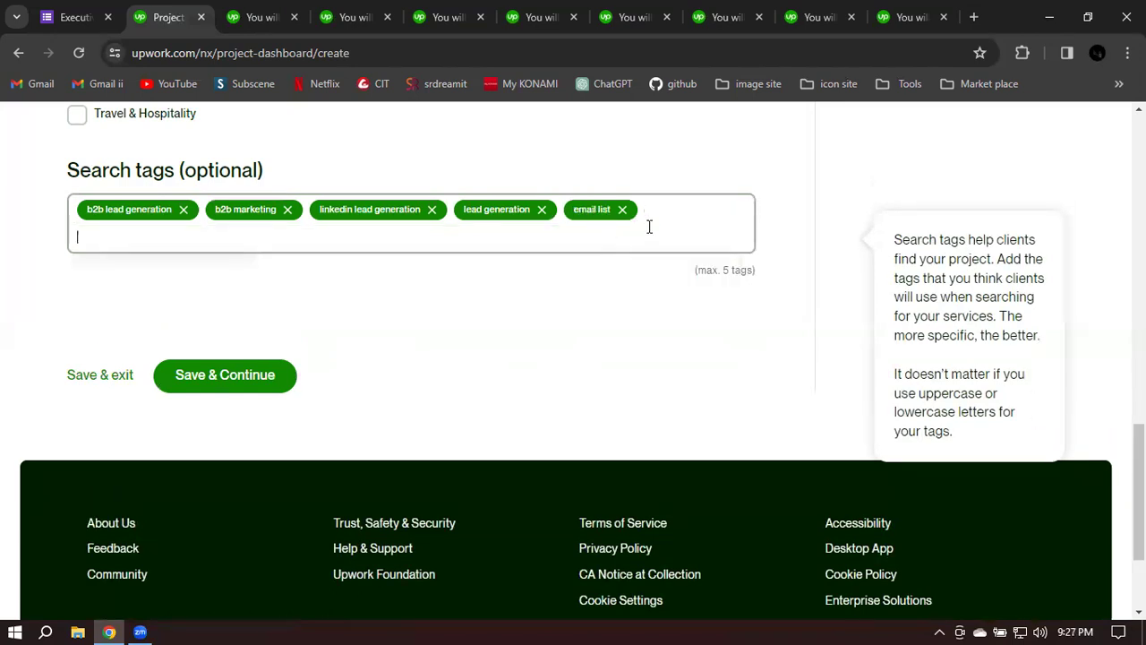
left_click(622, 211)
Step: Add "business leads" as a custom search tag, then save the overview and continue to pricing
left_click(641, 209)
type("bus")
type("ness leads")
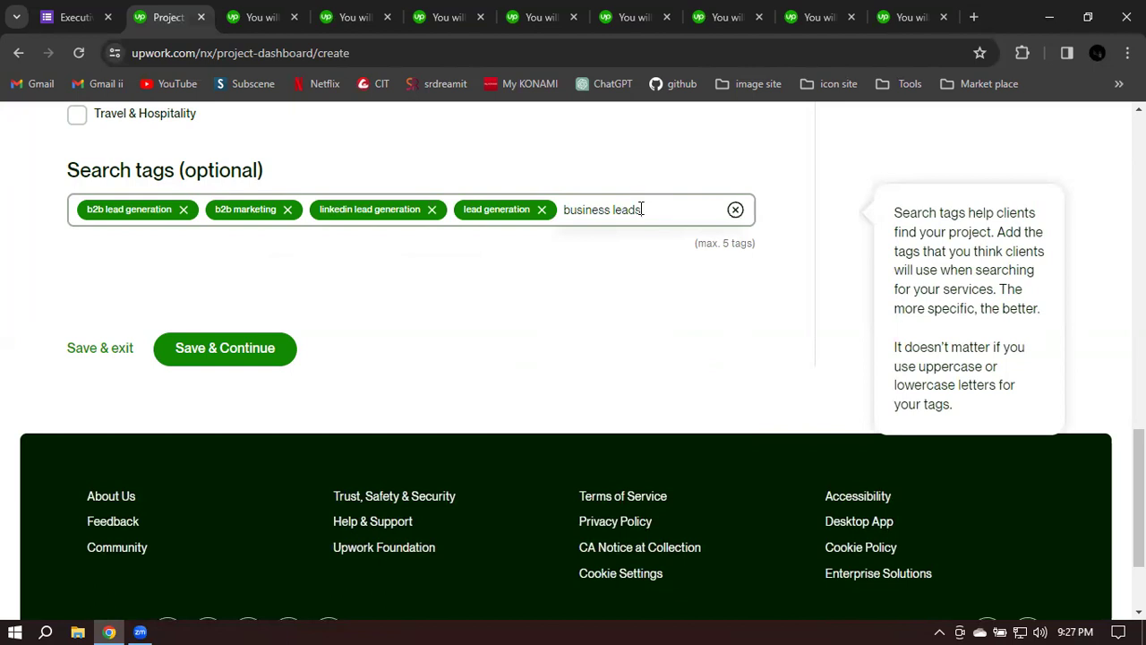
key("Return")
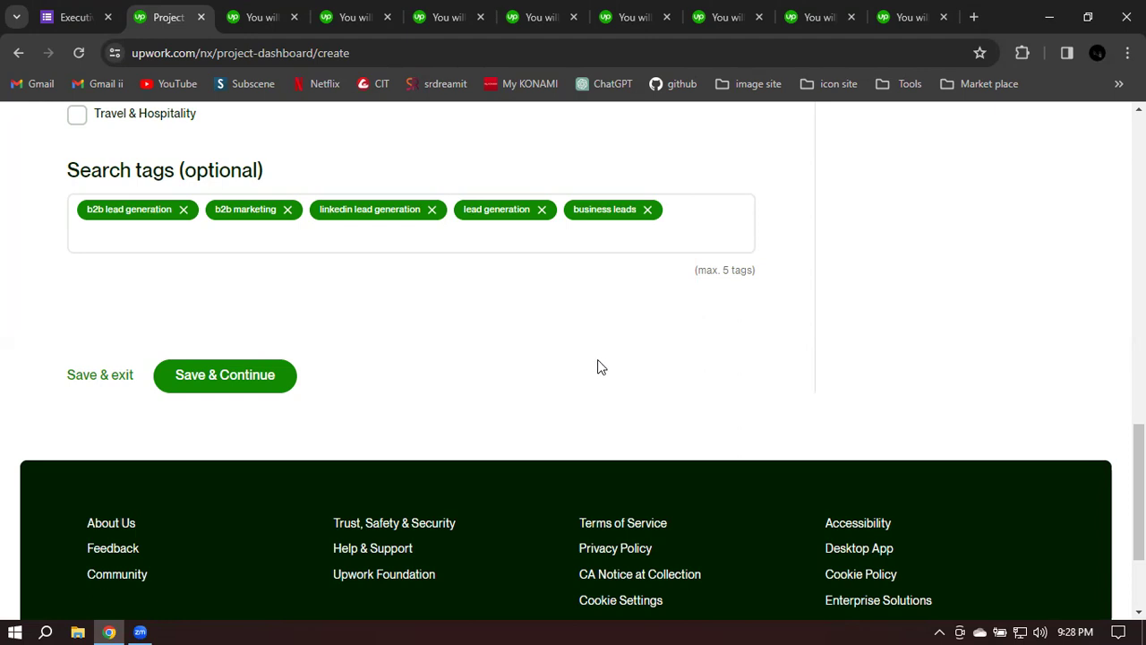
left_click(231, 376)
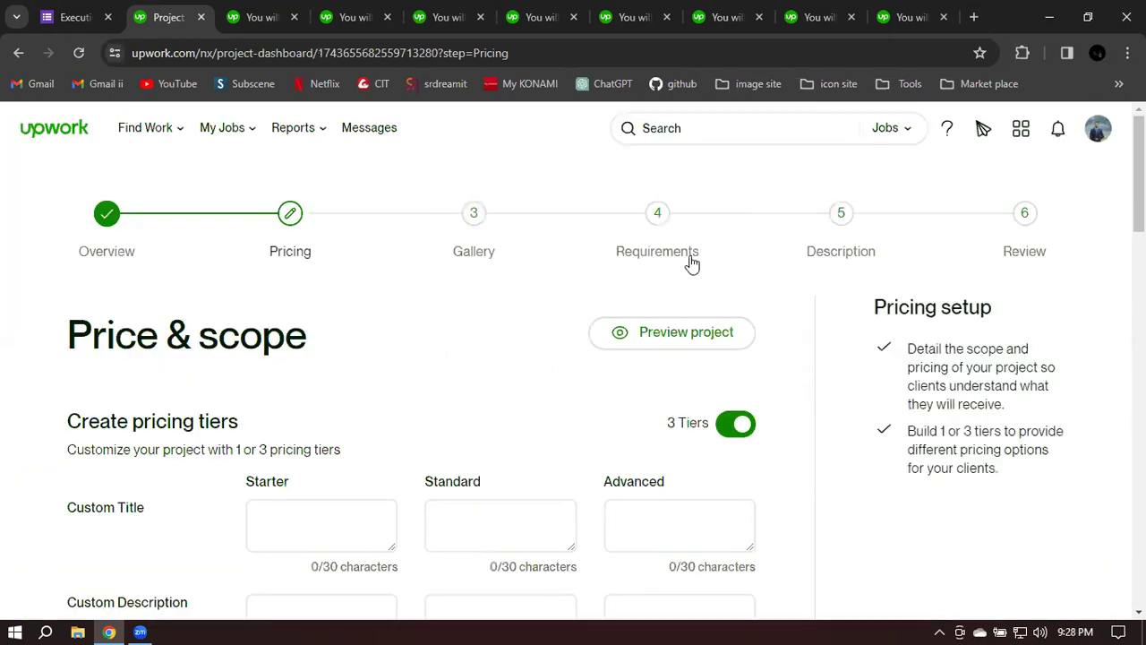
Step: Check the tiers' custom title and description fields against the Starter tier in the "B2B lead generation | targeted Lead generation" listing
scroll(314, 283, "down", 2)
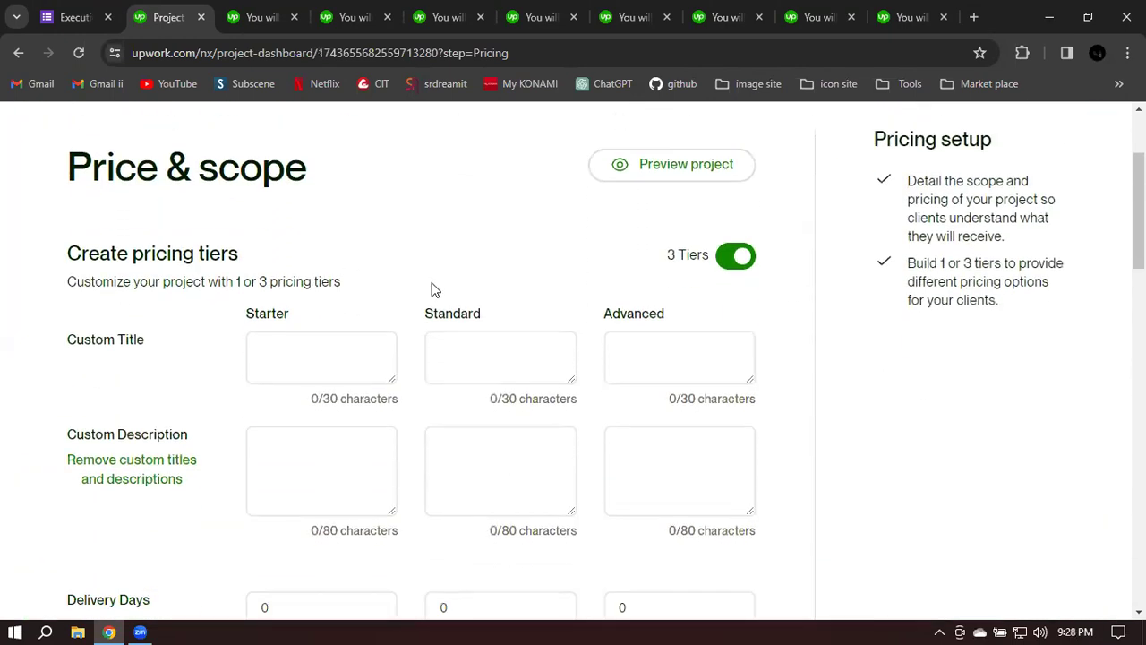
scroll(272, 331, "down", 1)
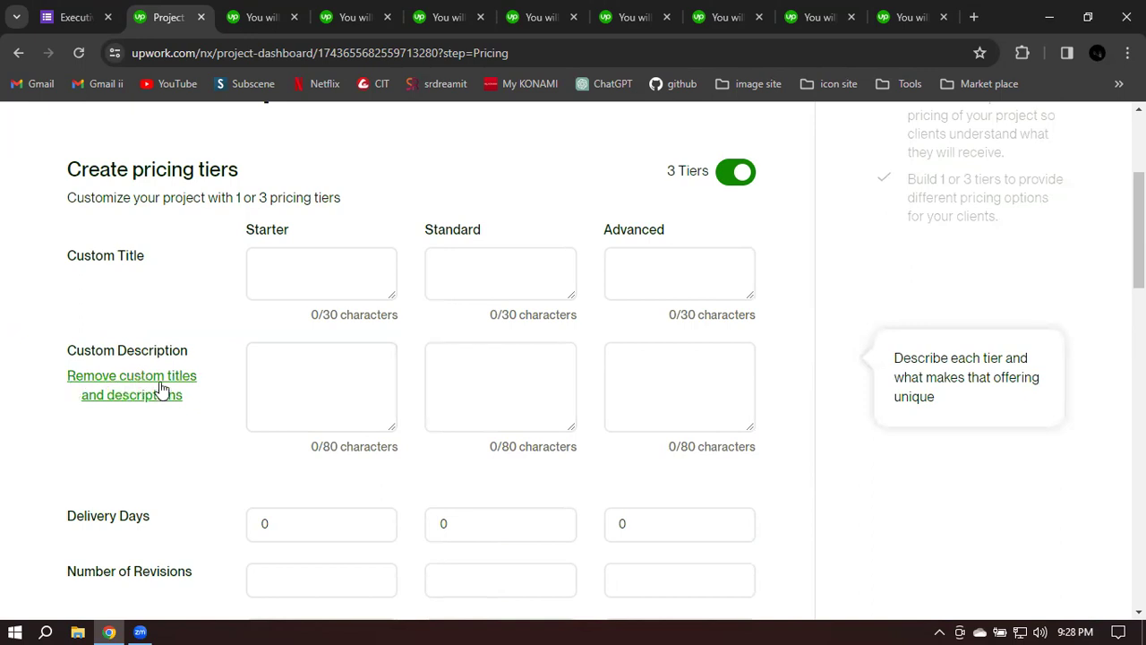
left_click(258, 17)
left_click_drag(760, 302, 956, 304)
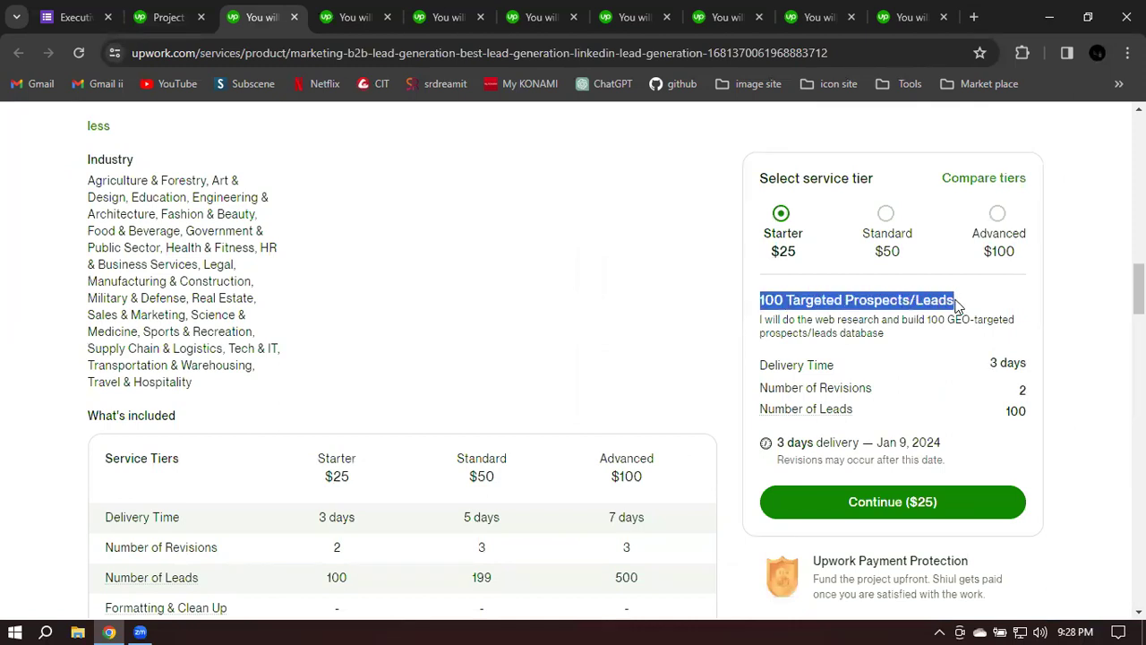
left_click_drag(885, 334, 762, 320)
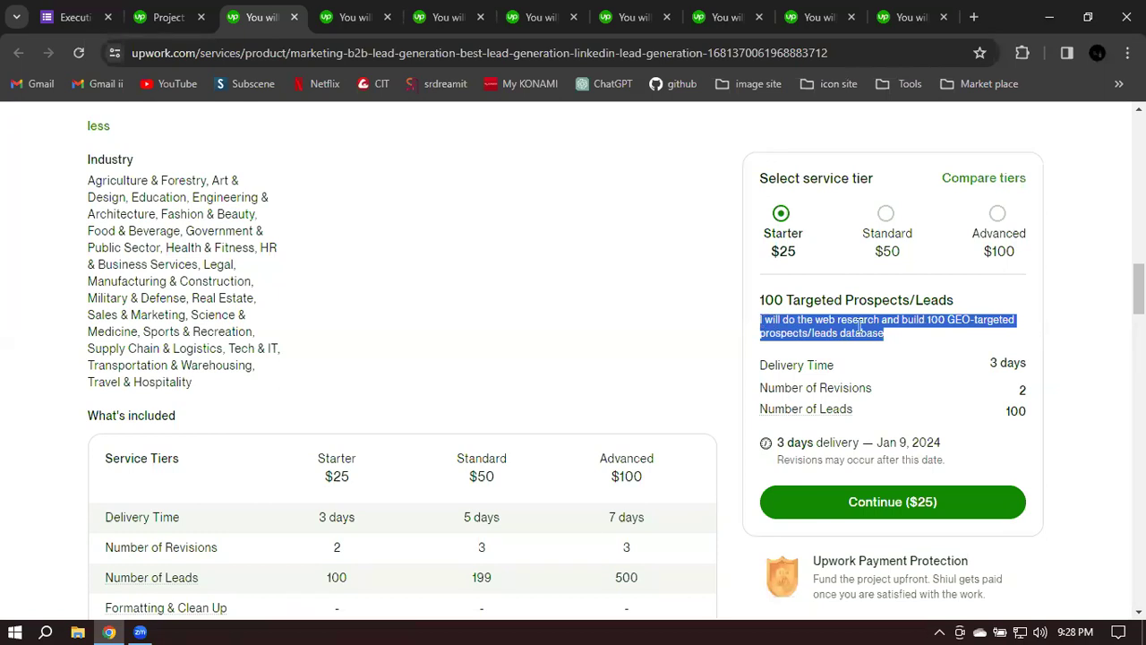
Step: Compare the Starter tiers in the qualified B2B leads and email lead list listings, and return to the "B2B lead generation | targeted Lead generation" listing
left_click(365, 15)
left_click(439, 16)
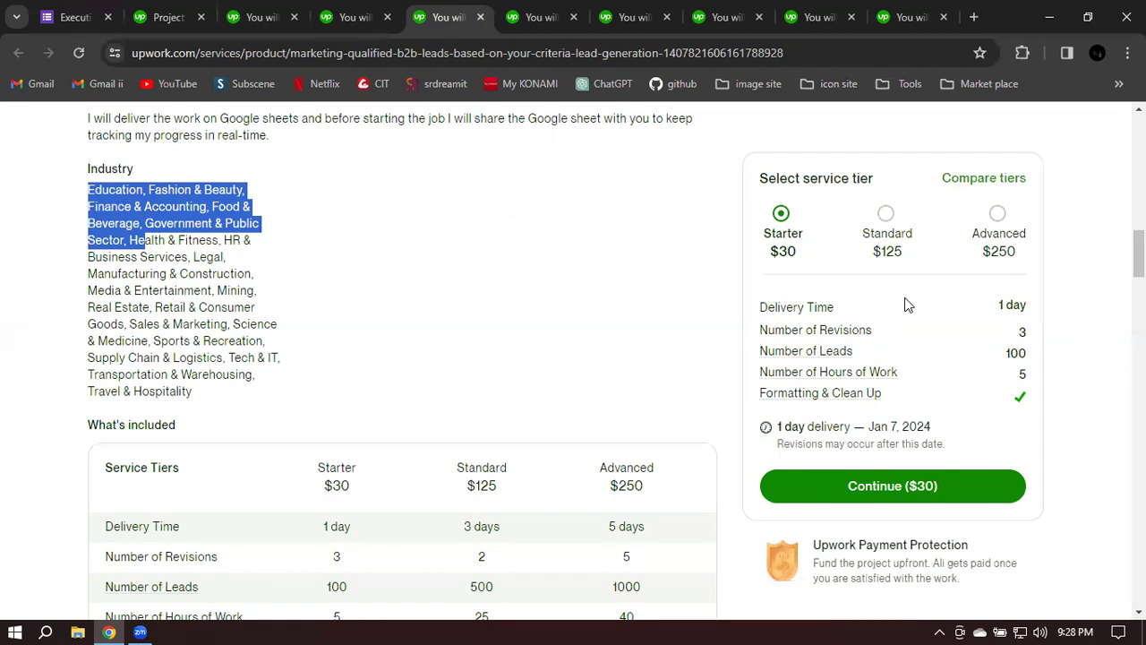
left_click(350, 20)
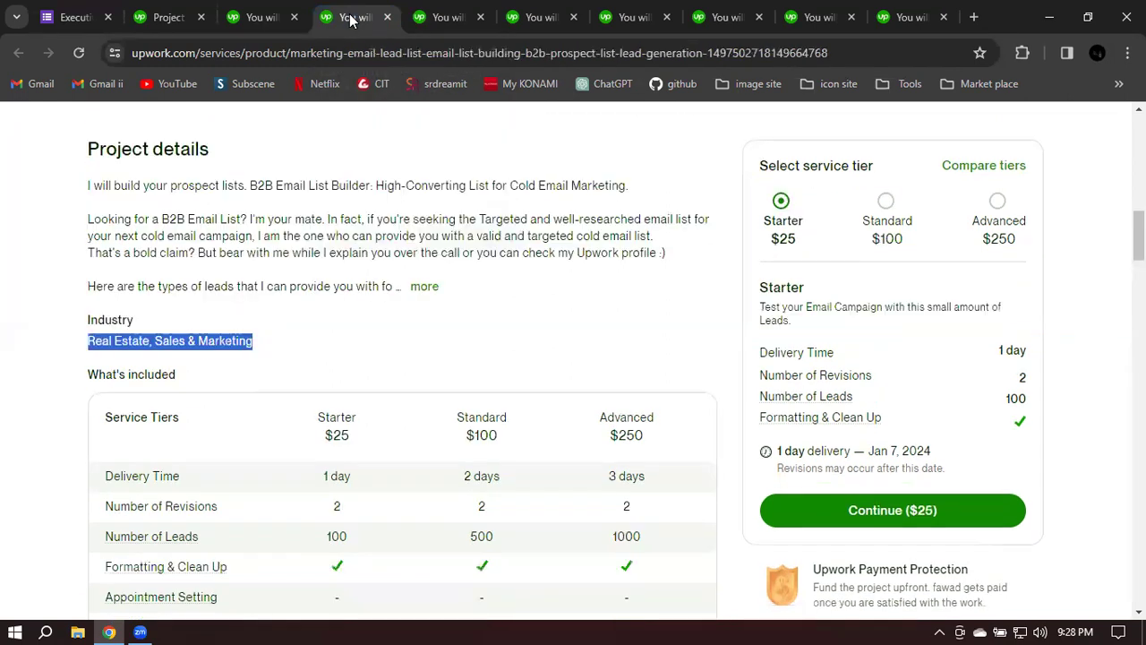
left_click(260, 17)
scroll(785, 323, "up", 15)
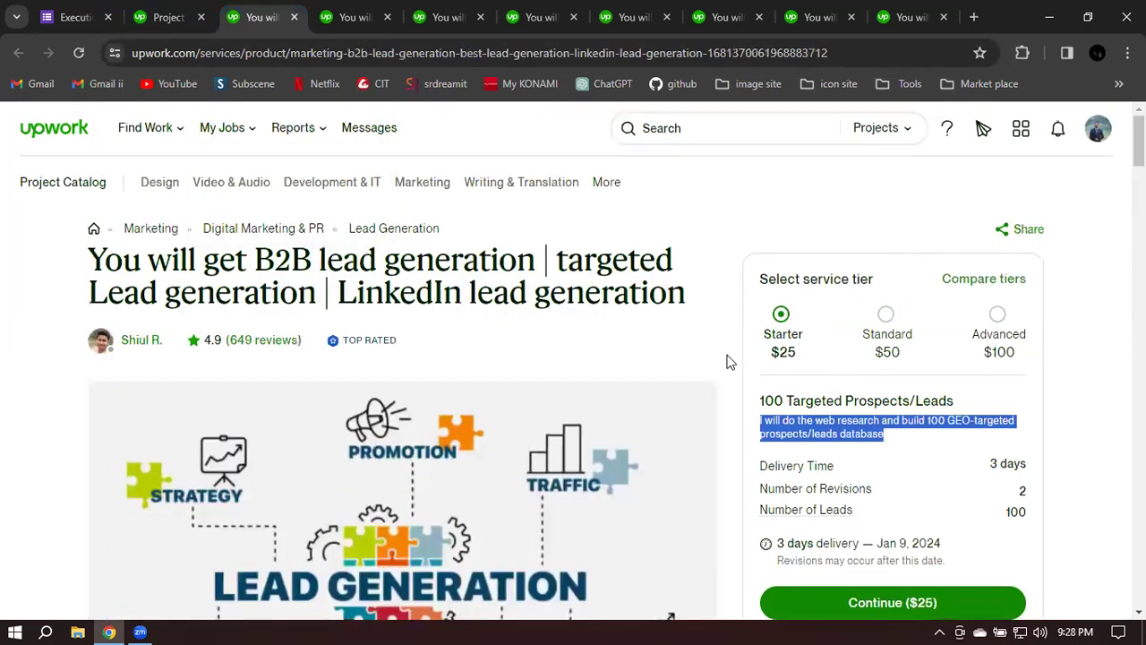
left_click(940, 464)
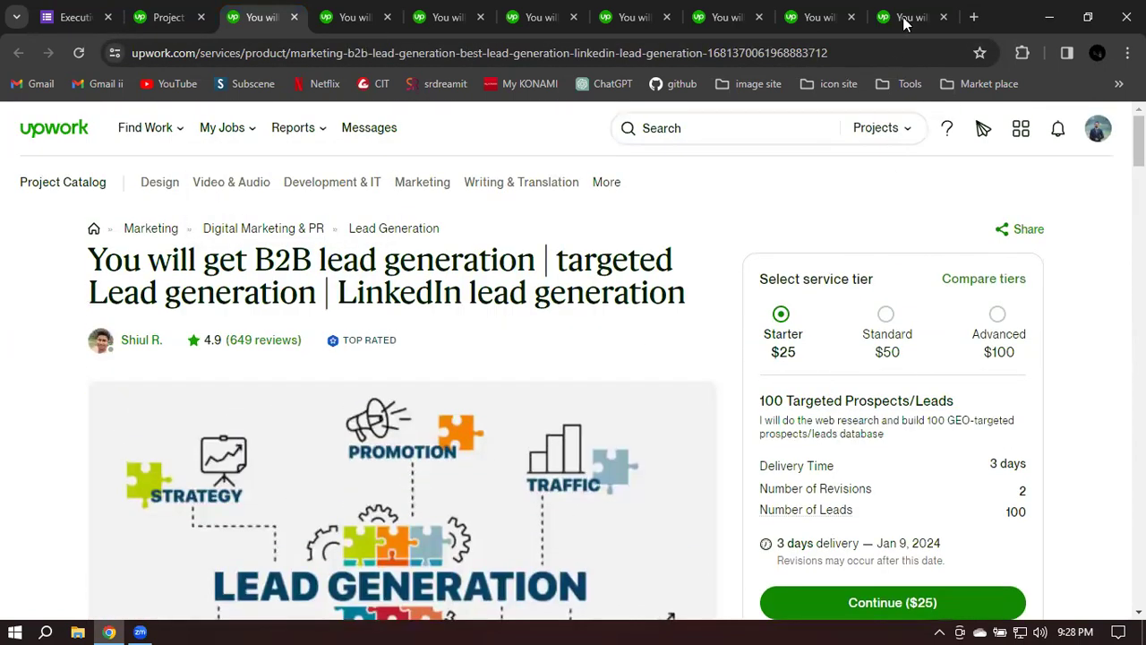
Step: Open Upwork's Find Work page in a new browser tab and place that tab directly before the project creation tab
left_click(973, 16)
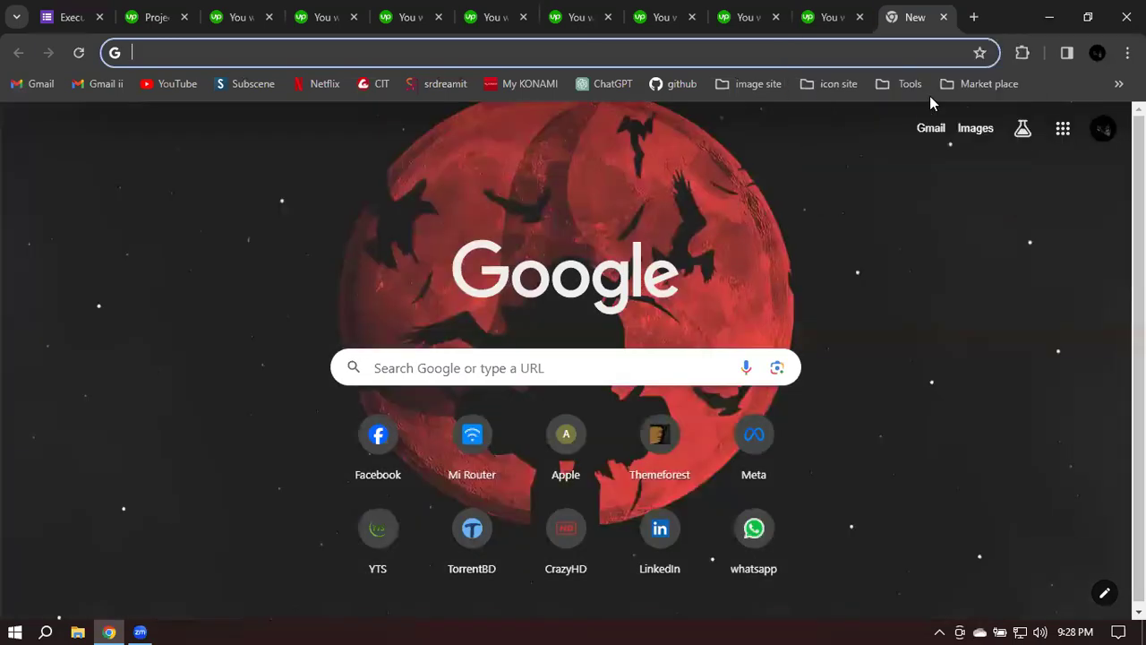
left_click(966, 86)
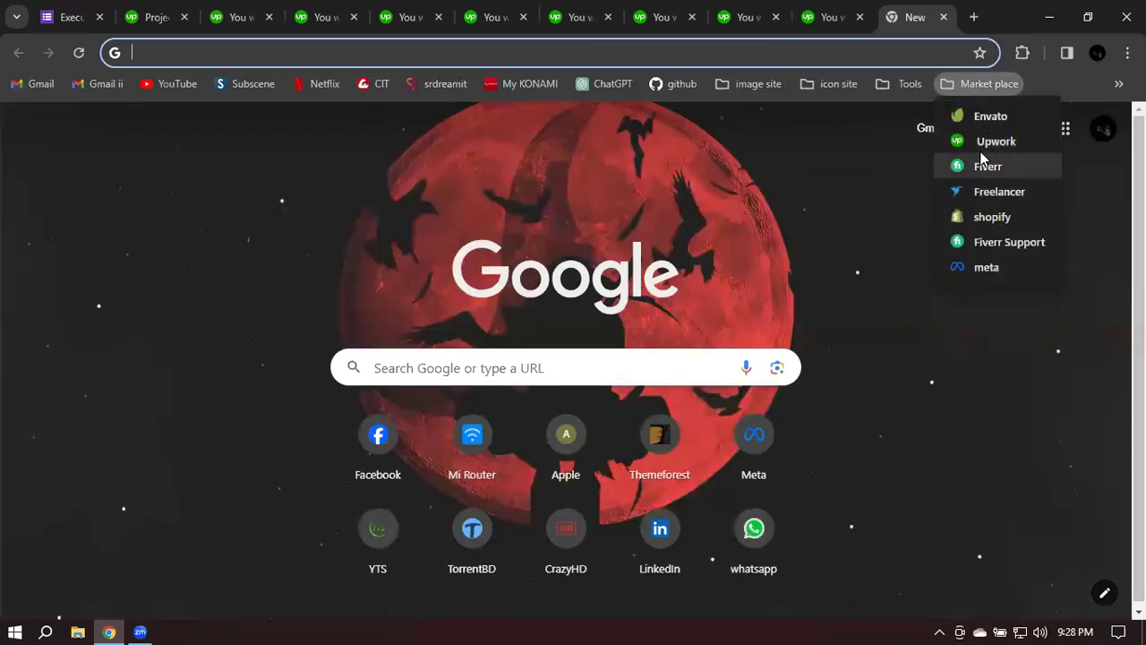
left_click(986, 142)
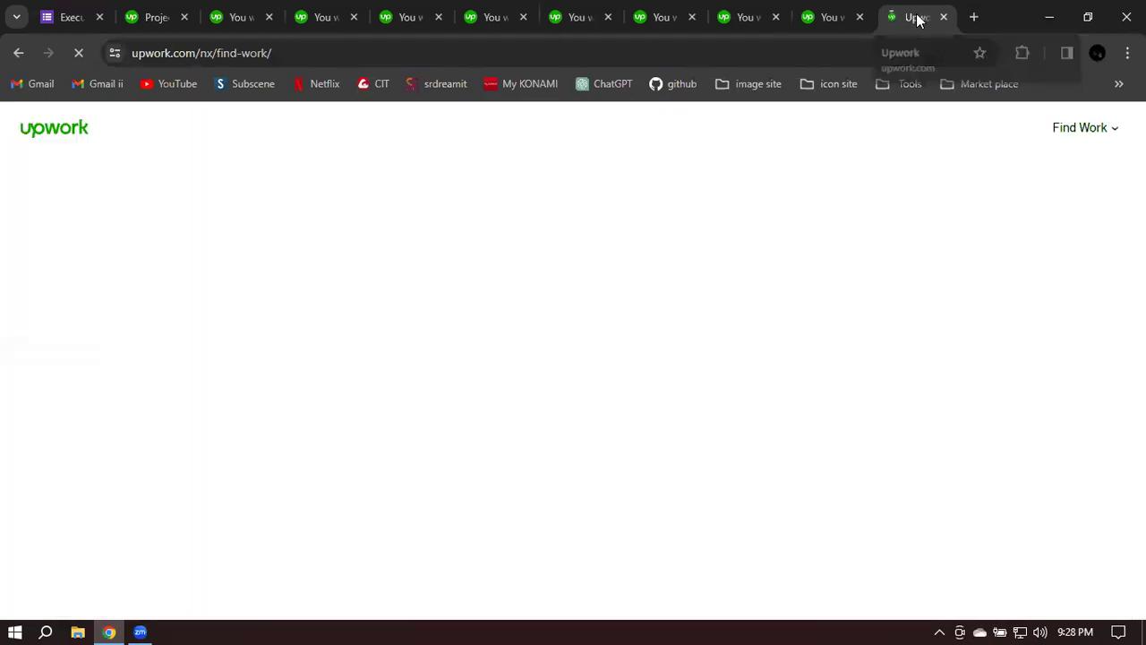
left_click_drag(915, 16, 153, 18)
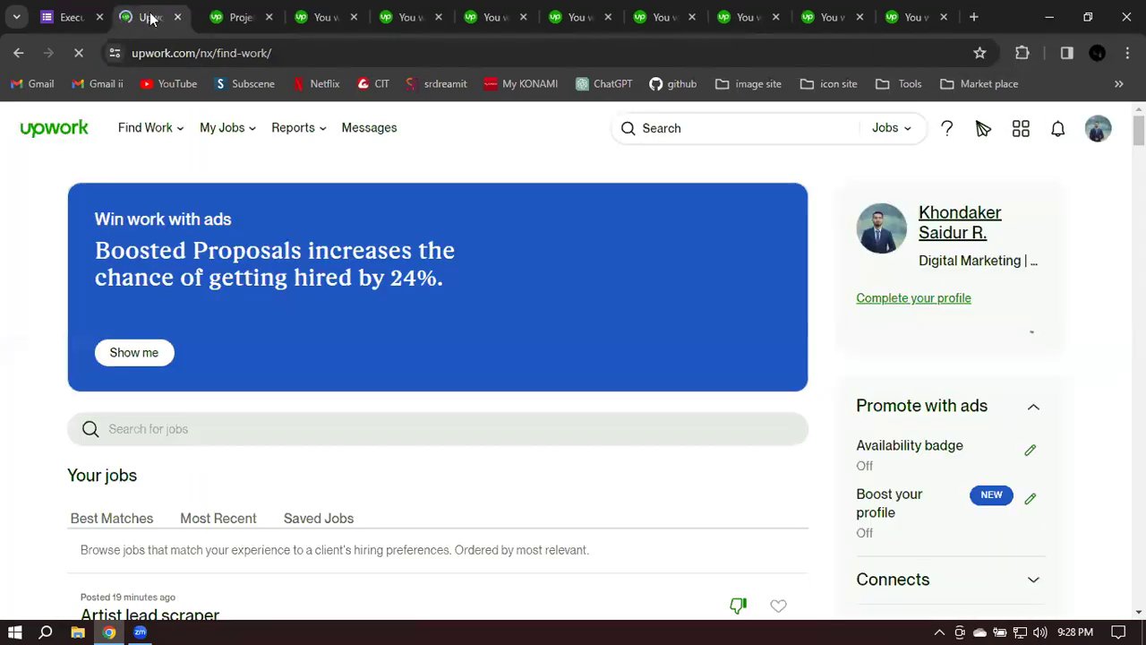
Step: Search Upwork's project listings for "b2b lead generation"
left_click(895, 131)
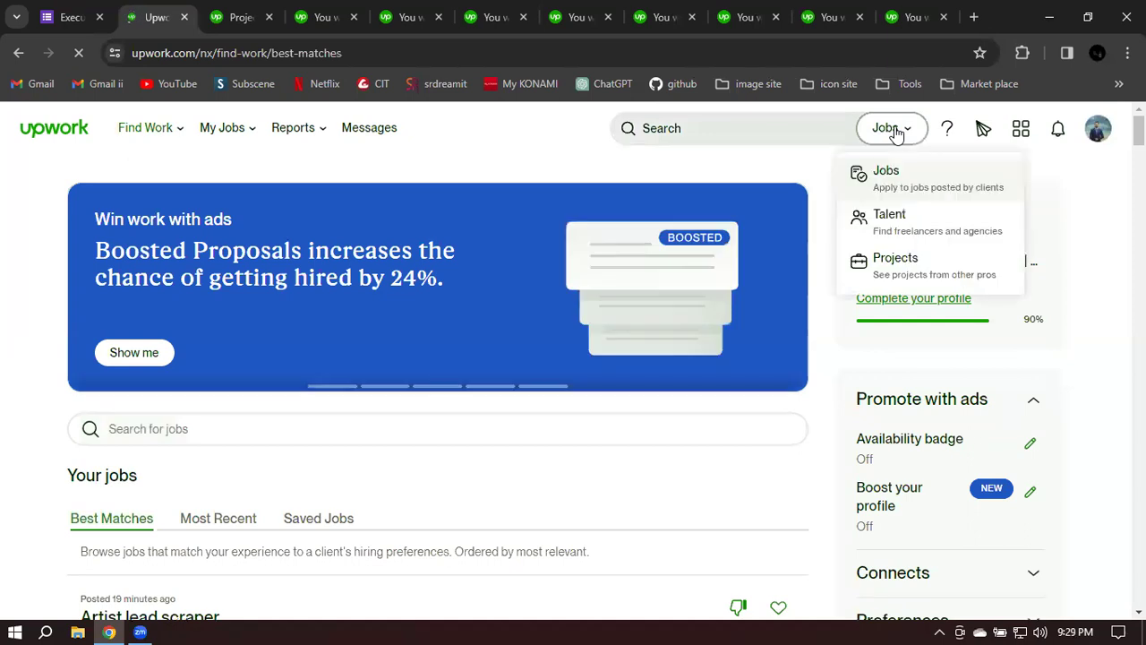
left_click(895, 260)
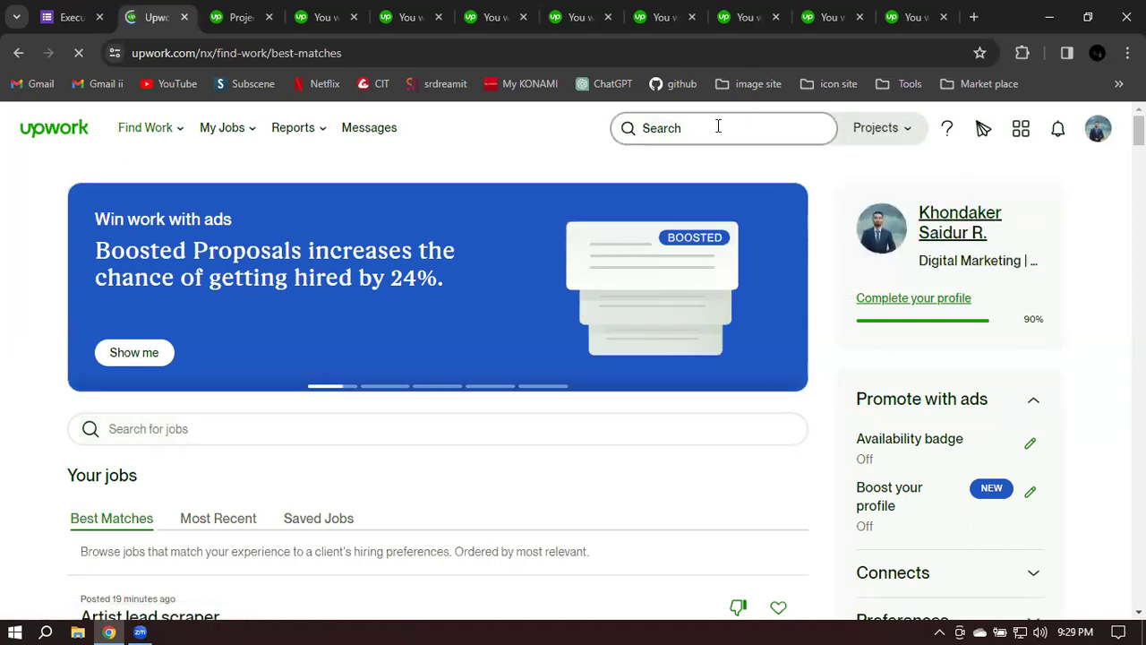
type("b2b")
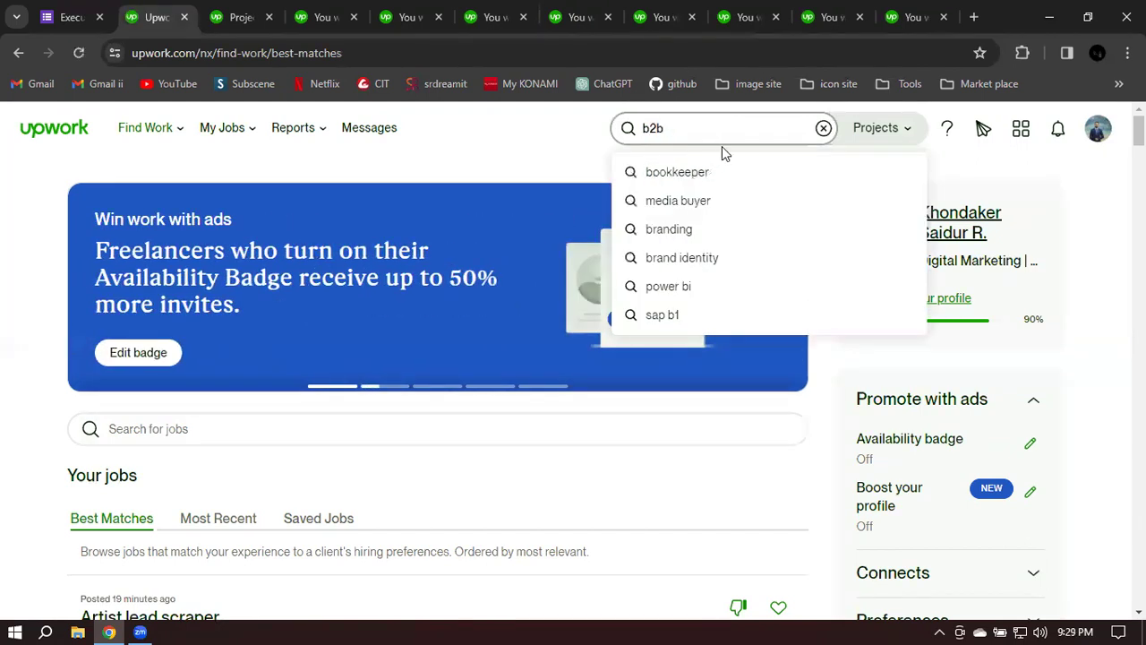
type(" le")
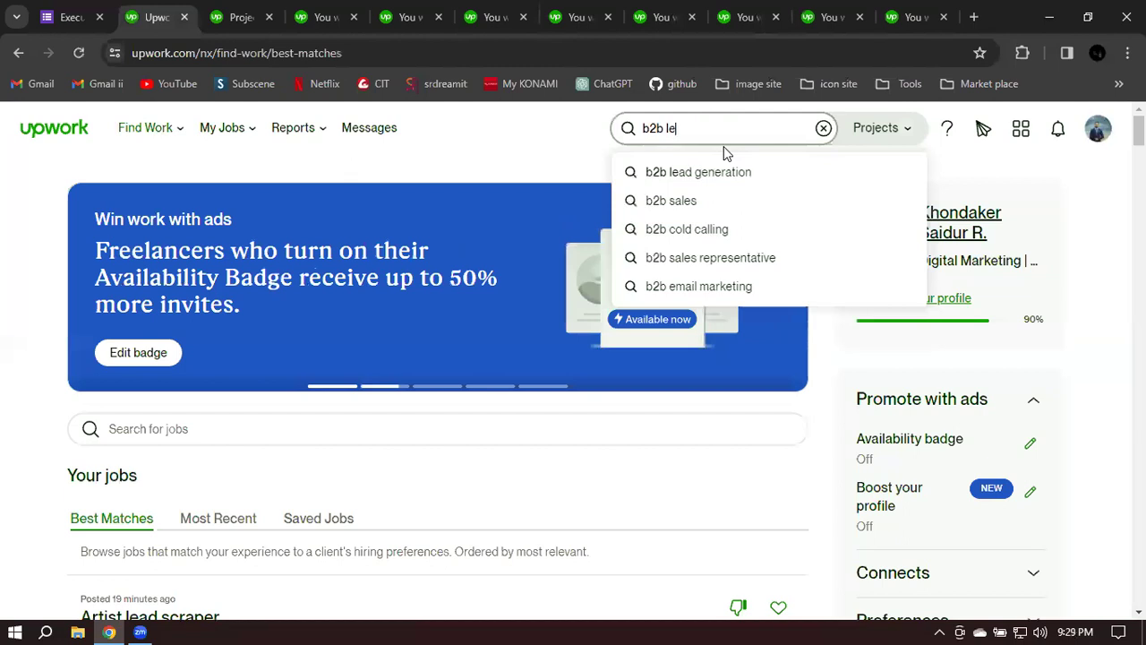
left_click(725, 173)
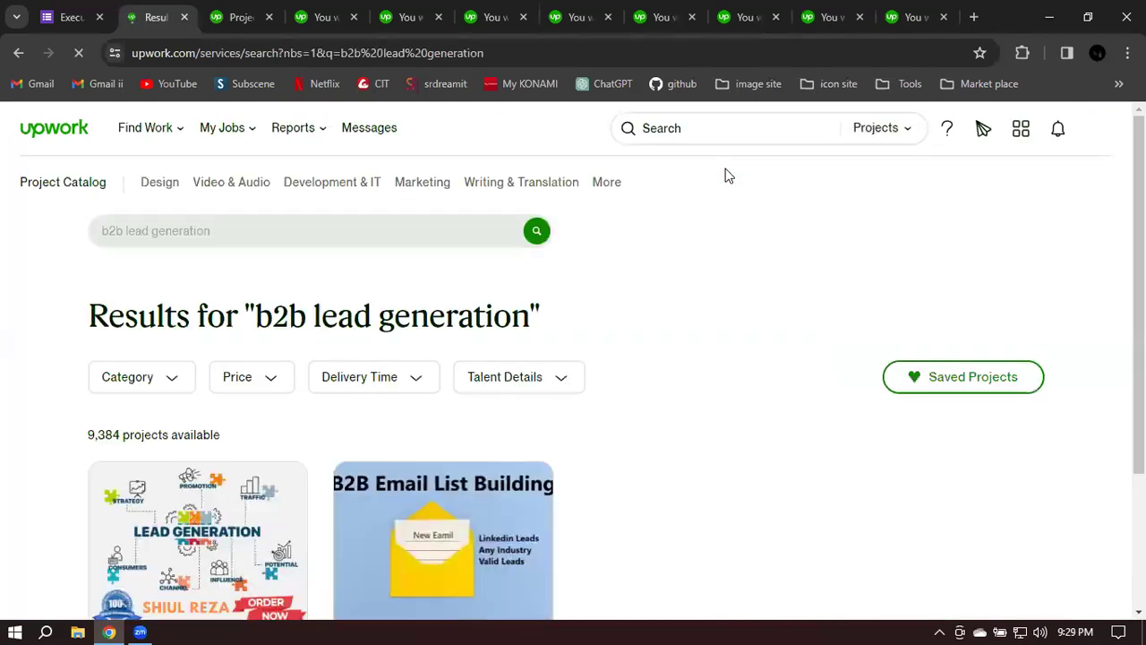
Step: Examine the starting prices and delivery times of the competing B2B lead generation projects in the search results
scroll(775, 245, "down", 1)
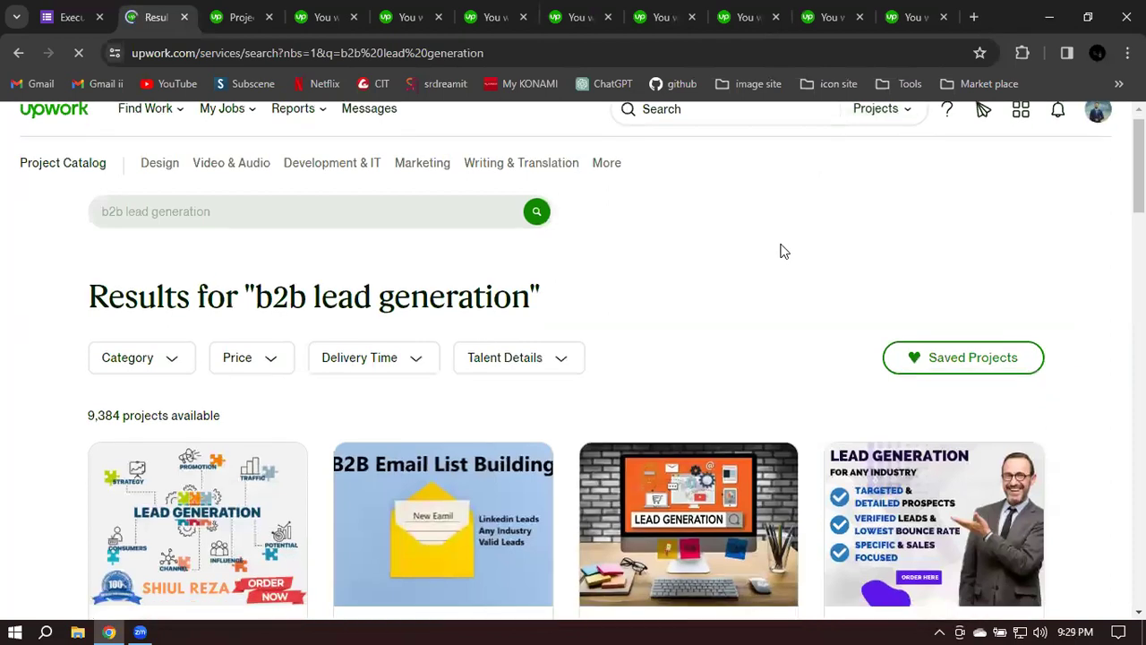
scroll(805, 197, "down", 3)
scroll(818, 164, "down", 1)
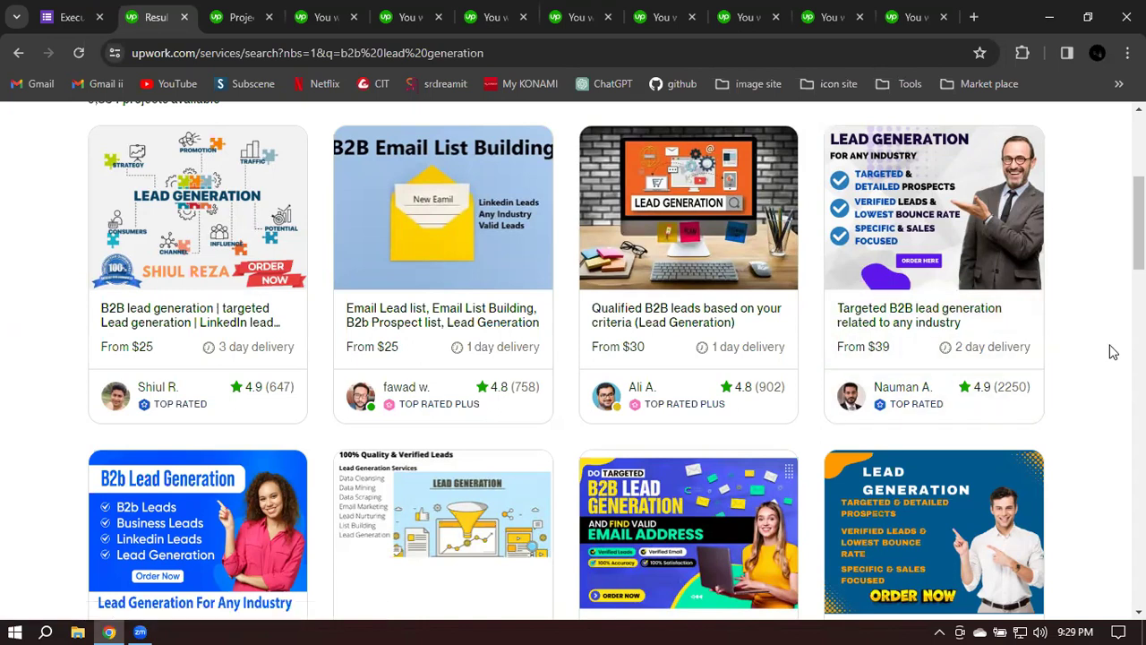
scroll(1112, 352, "down", 1)
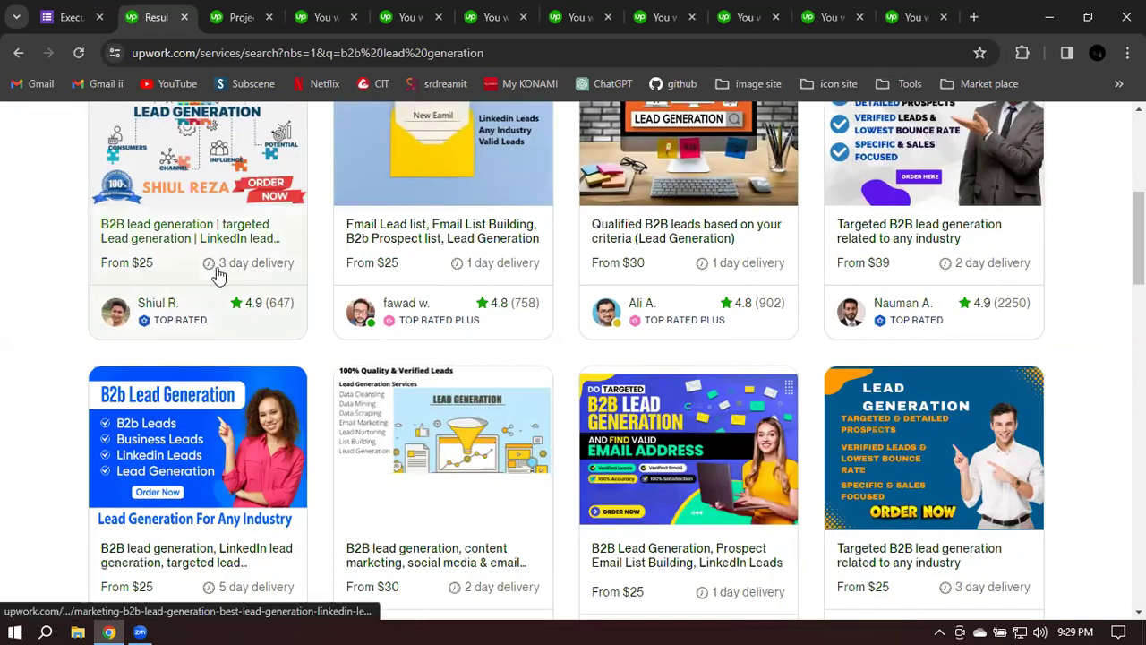
scroll(886, 269, "down", 1)
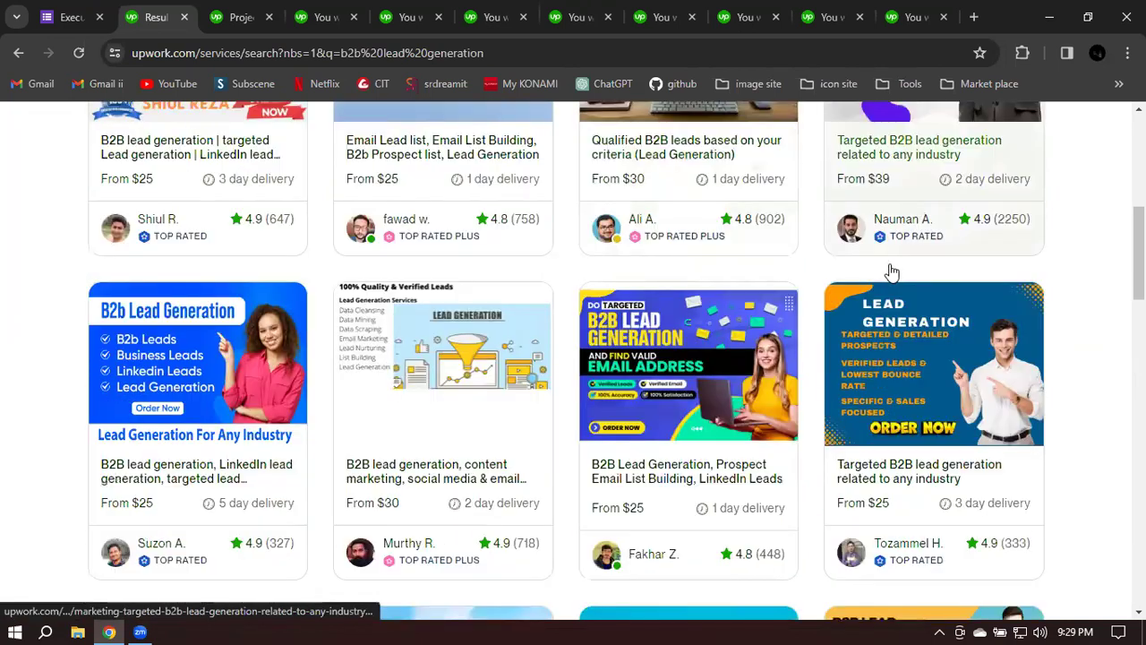
scroll(158, 391, "down", 1)
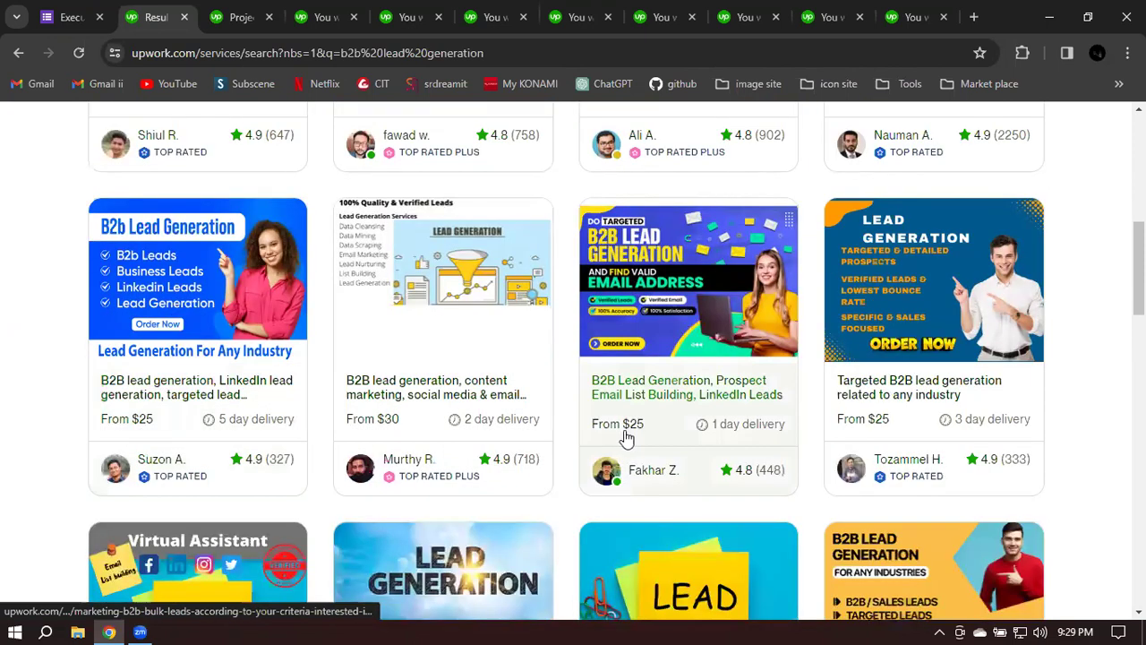
scroll(893, 436, "down", 4)
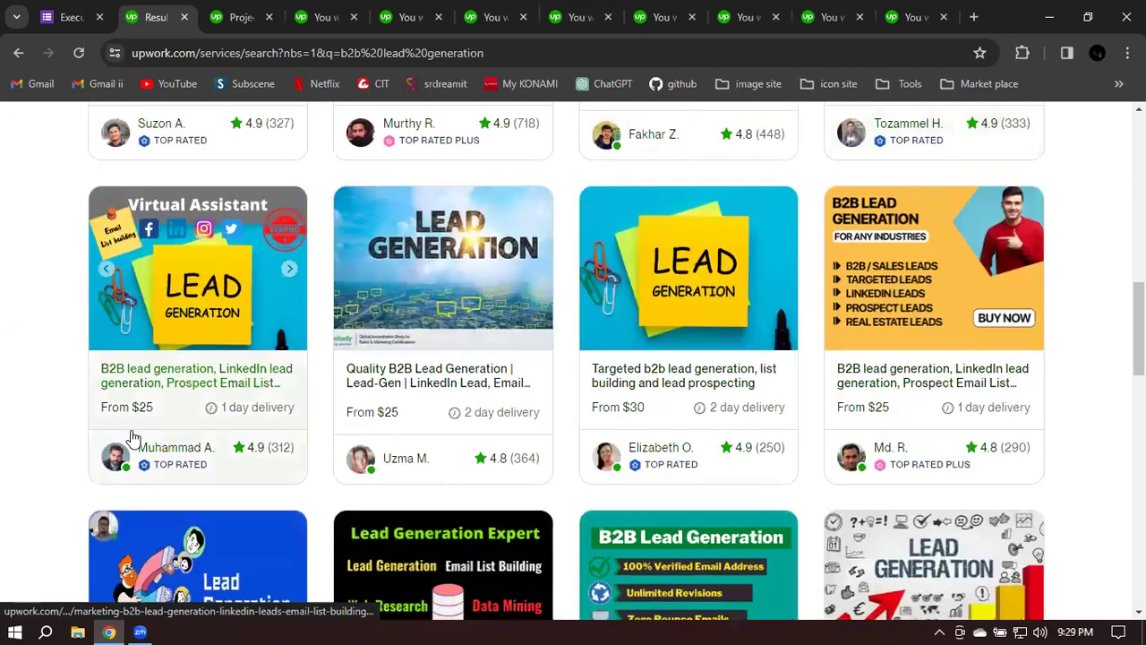
scroll(972, 392, "down", 3)
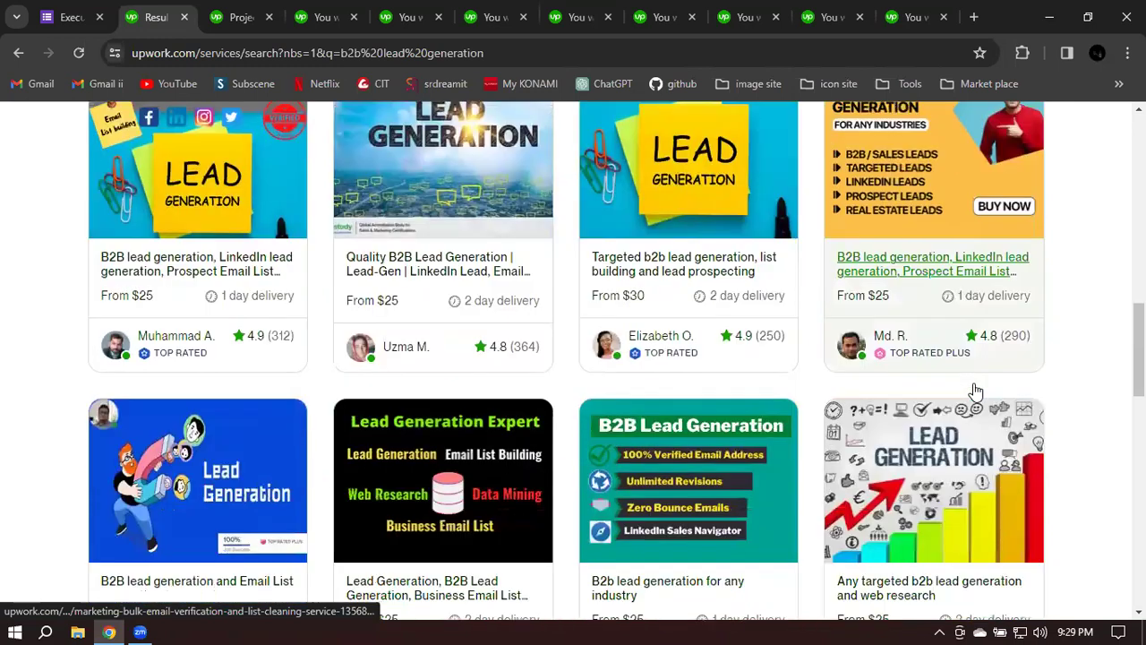
scroll(988, 387, "down", 1)
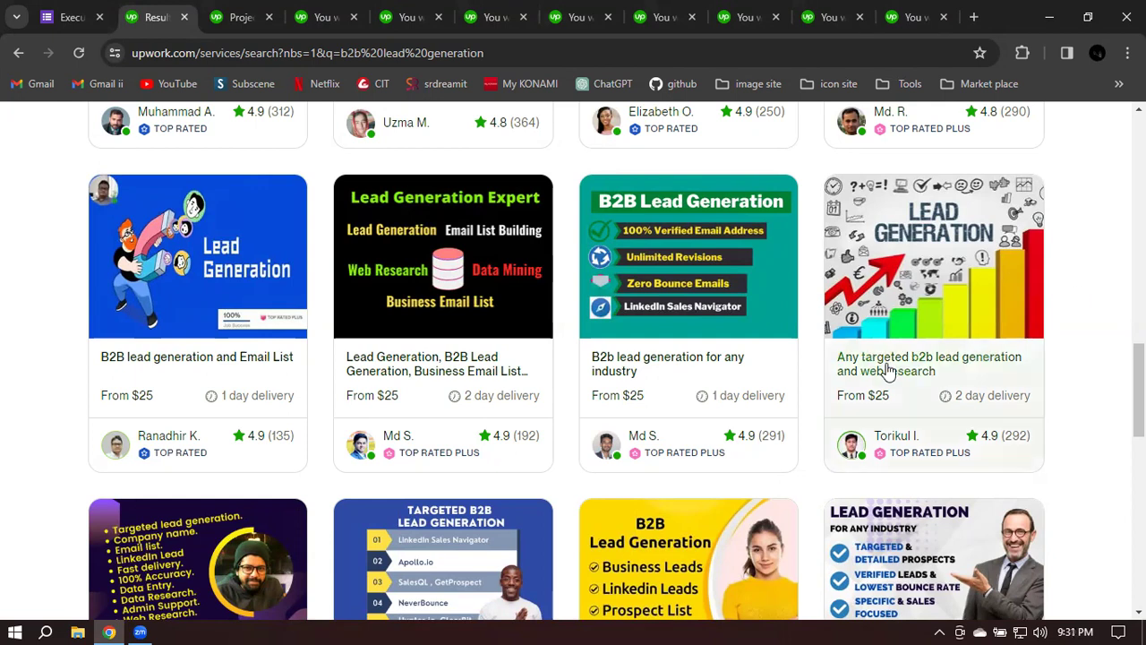
Step: Compare the Starter, Standard and Advanced tier titles and lead quantities in the "B2B lead generation | targeted Lead generation" listing
left_click(300, 9)
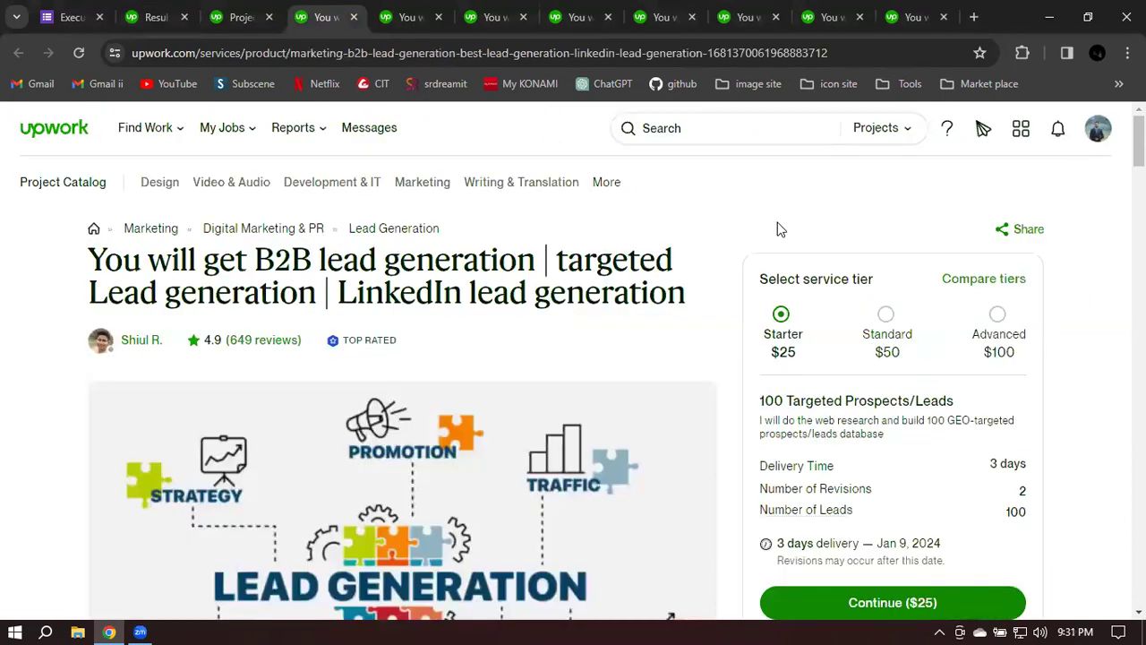
scroll(997, 260, "down", 1)
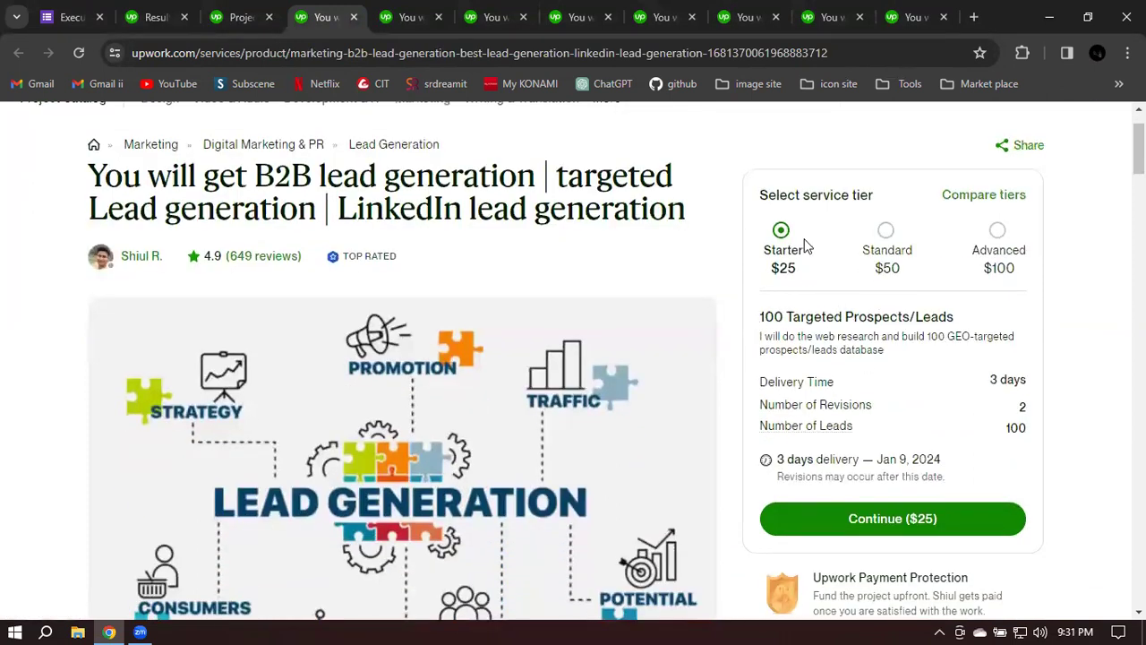
left_click_drag(759, 318, 956, 326)
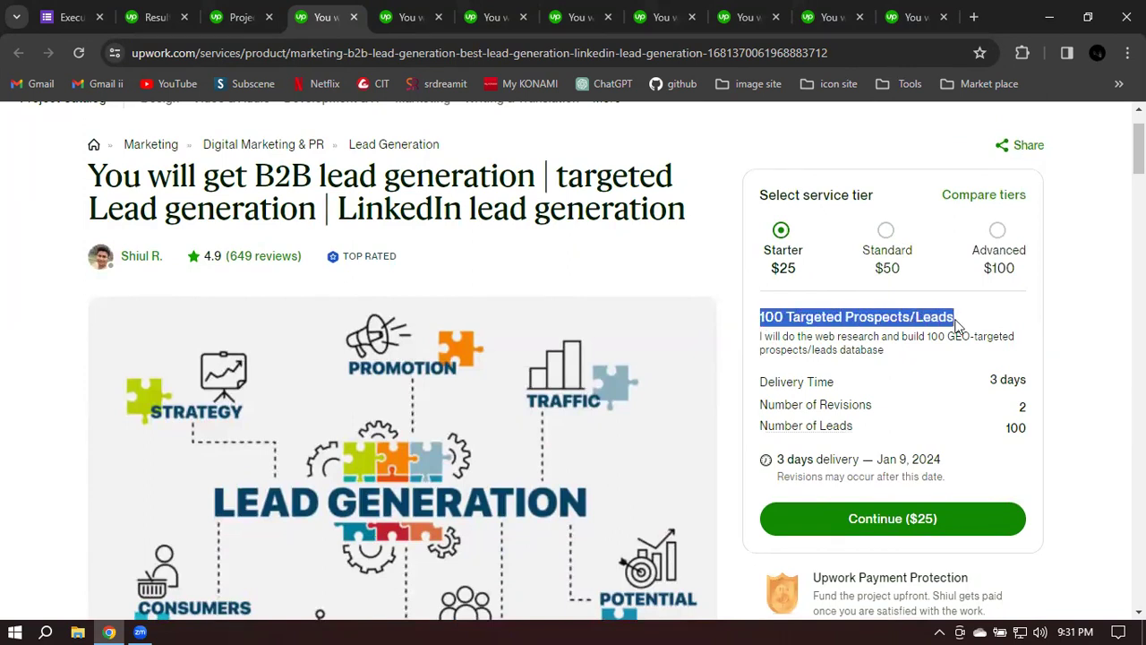
left_click(886, 233)
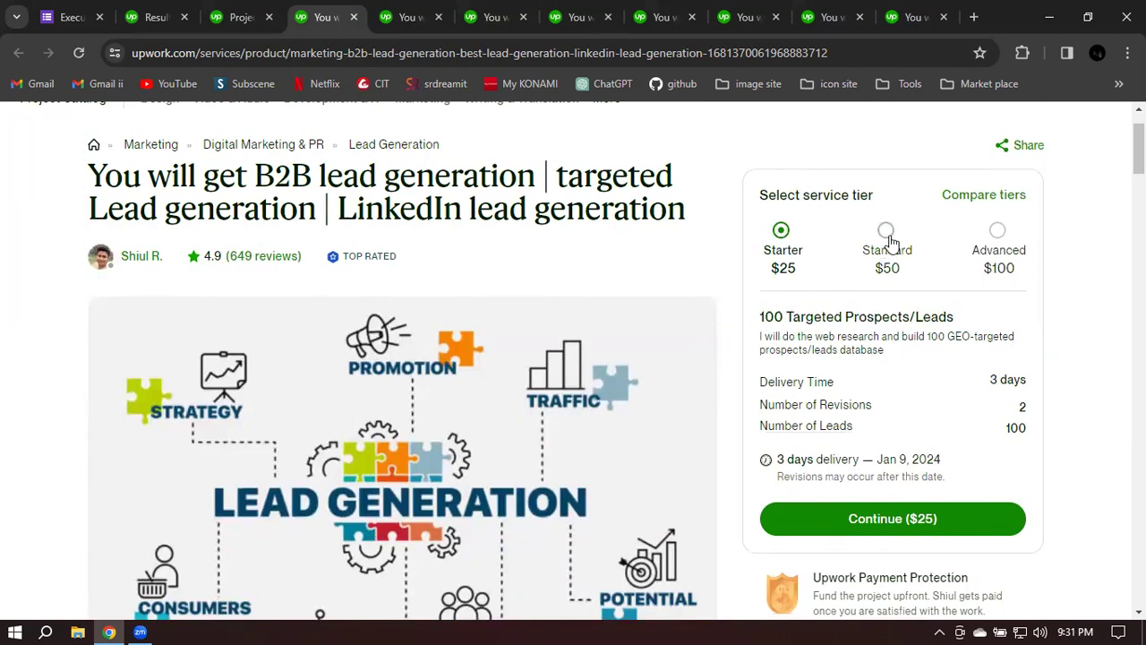
left_click(993, 235)
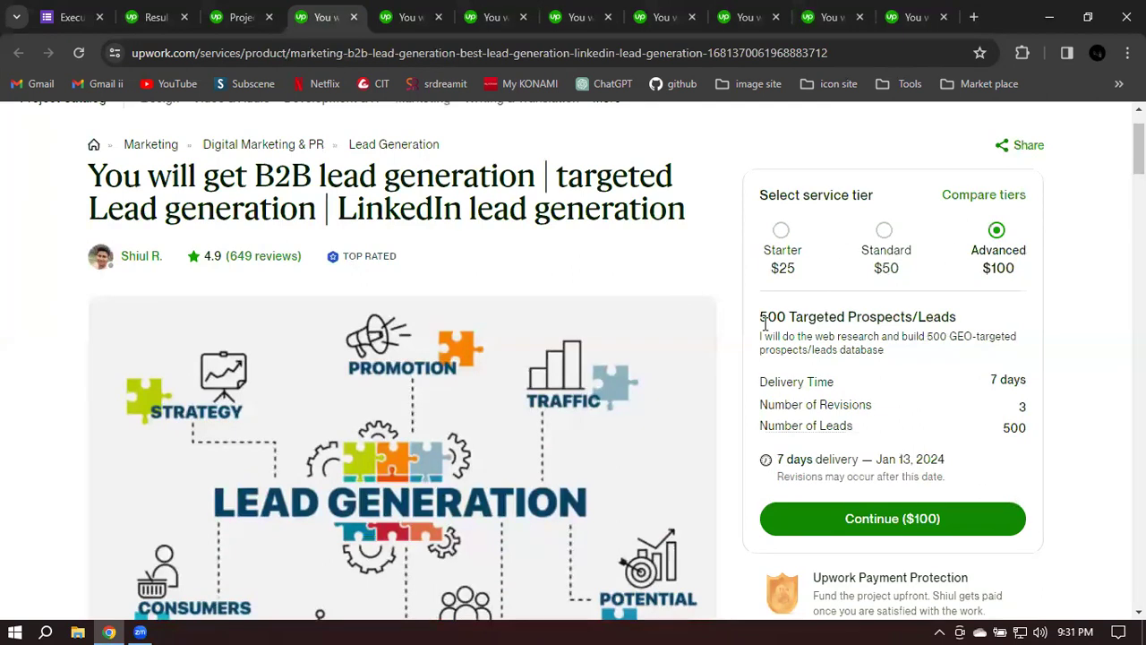
left_click_drag(761, 317, 821, 319)
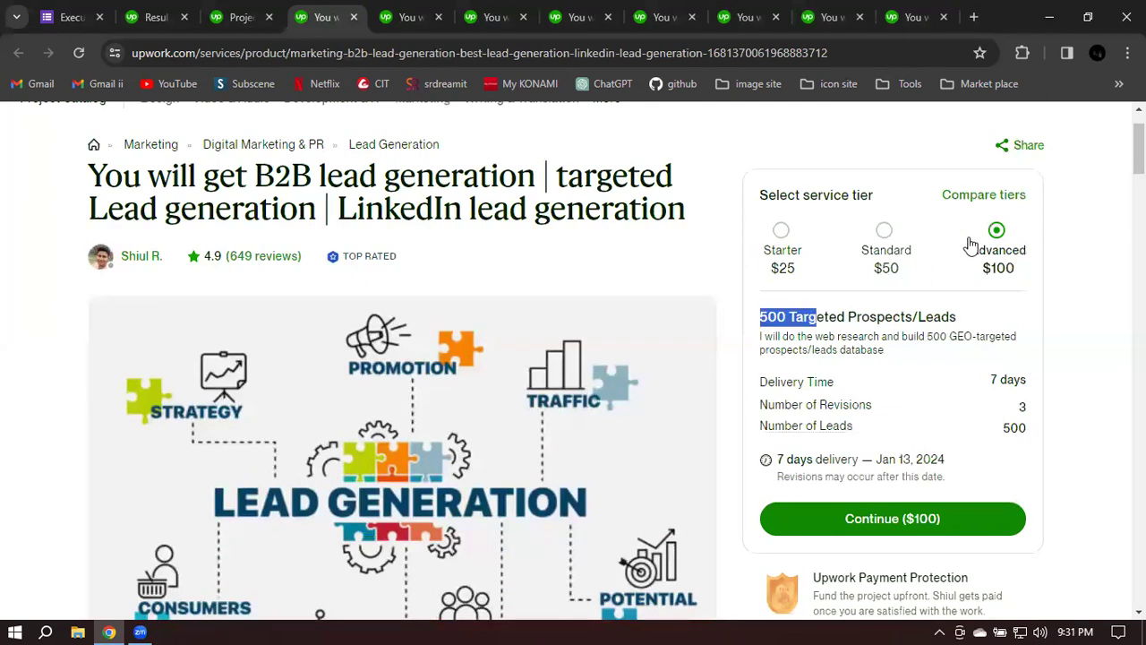
left_click(884, 231)
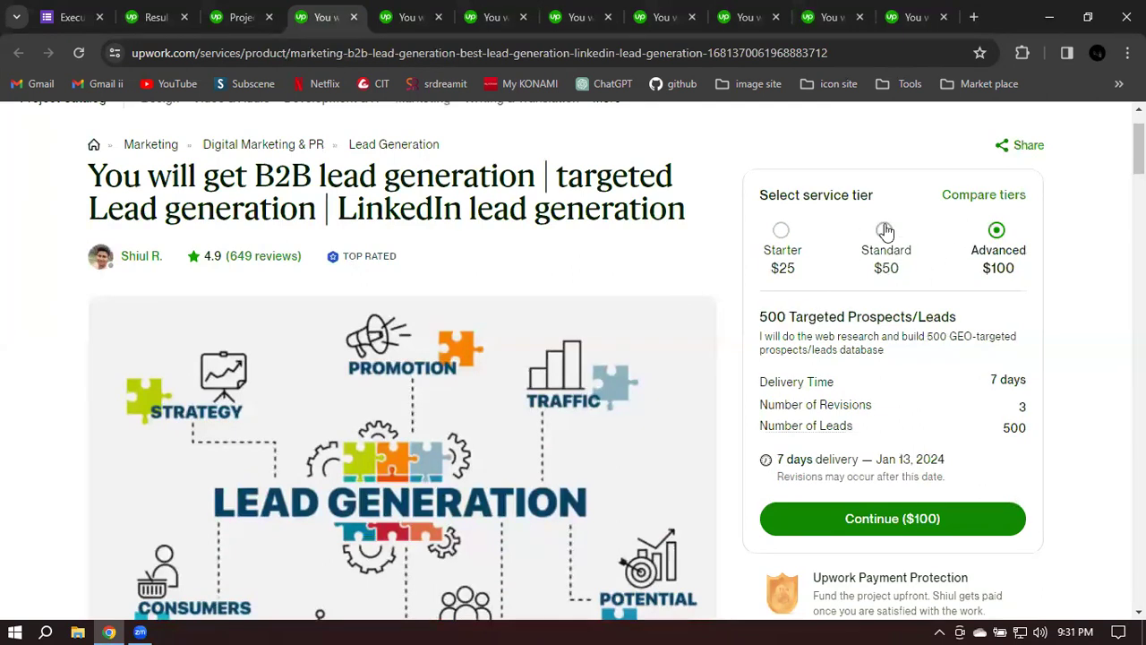
double_click(766, 317)
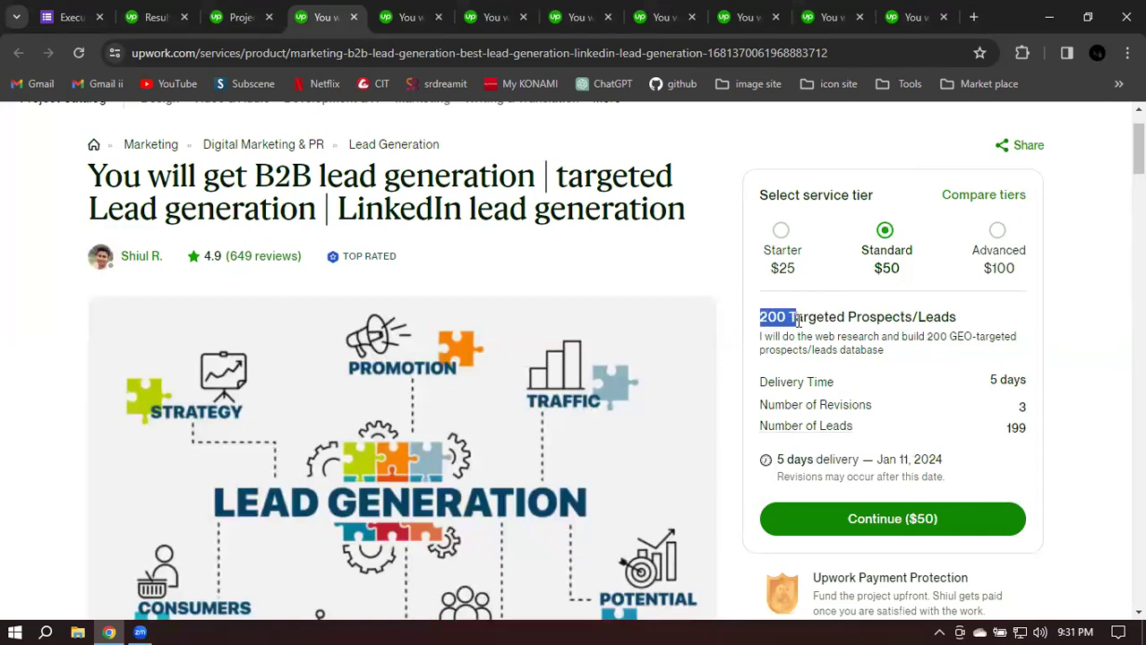
left_click(781, 230)
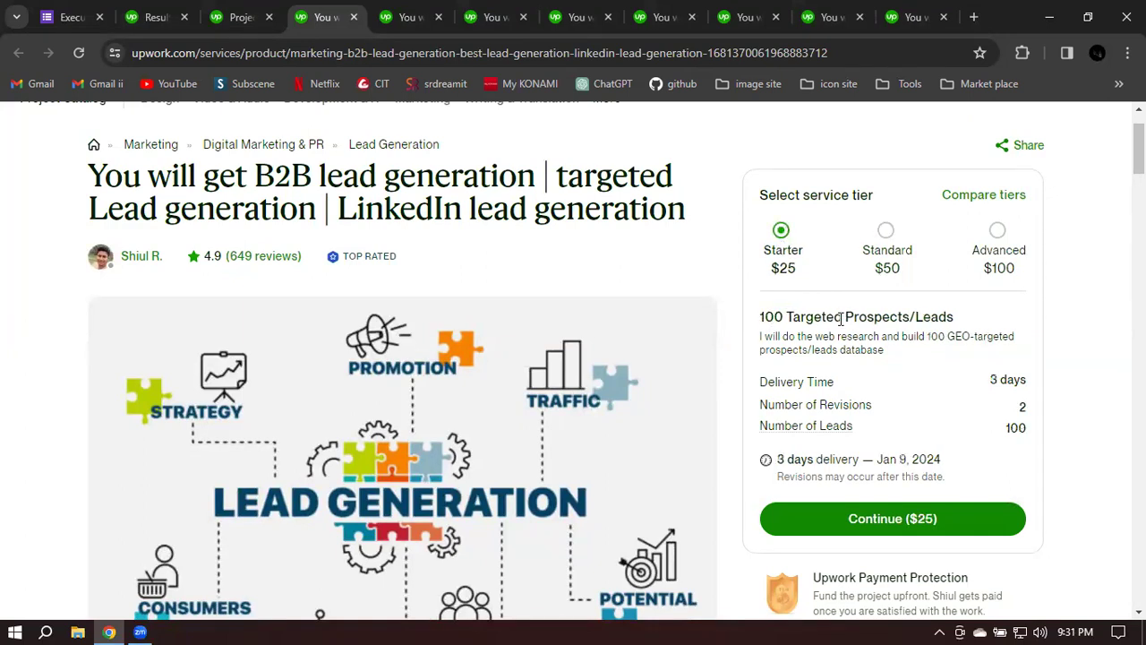
Step: Check the number of leads offered by the Starter, Standard and Advanced tiers in the email lead list listing
left_click(417, 18)
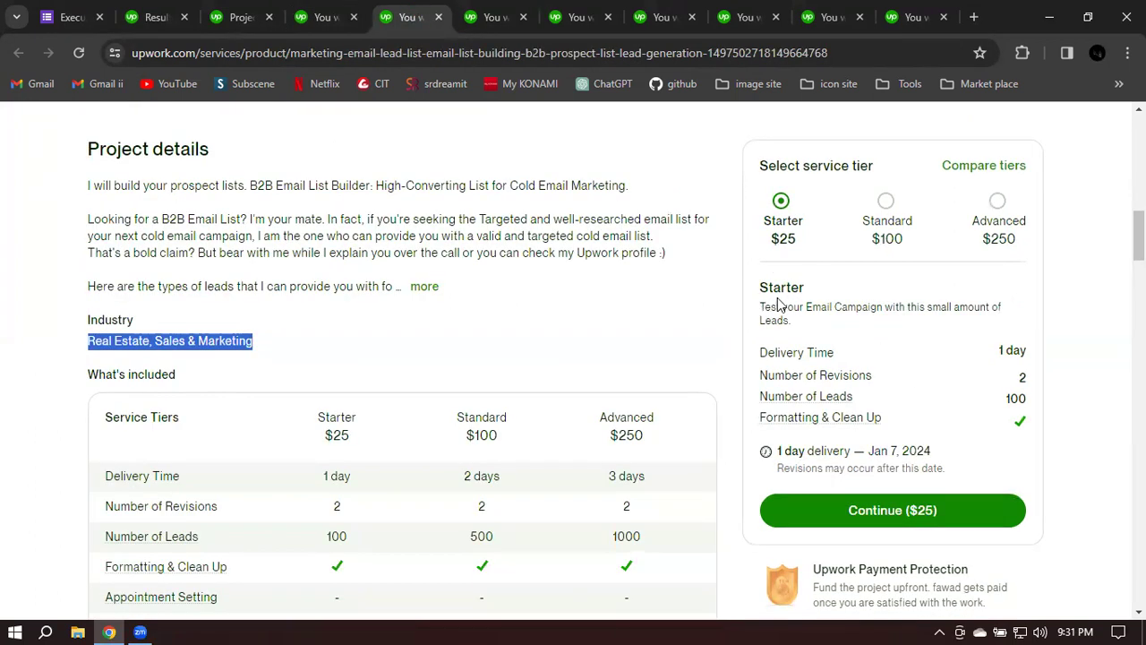
left_click(761, 396)
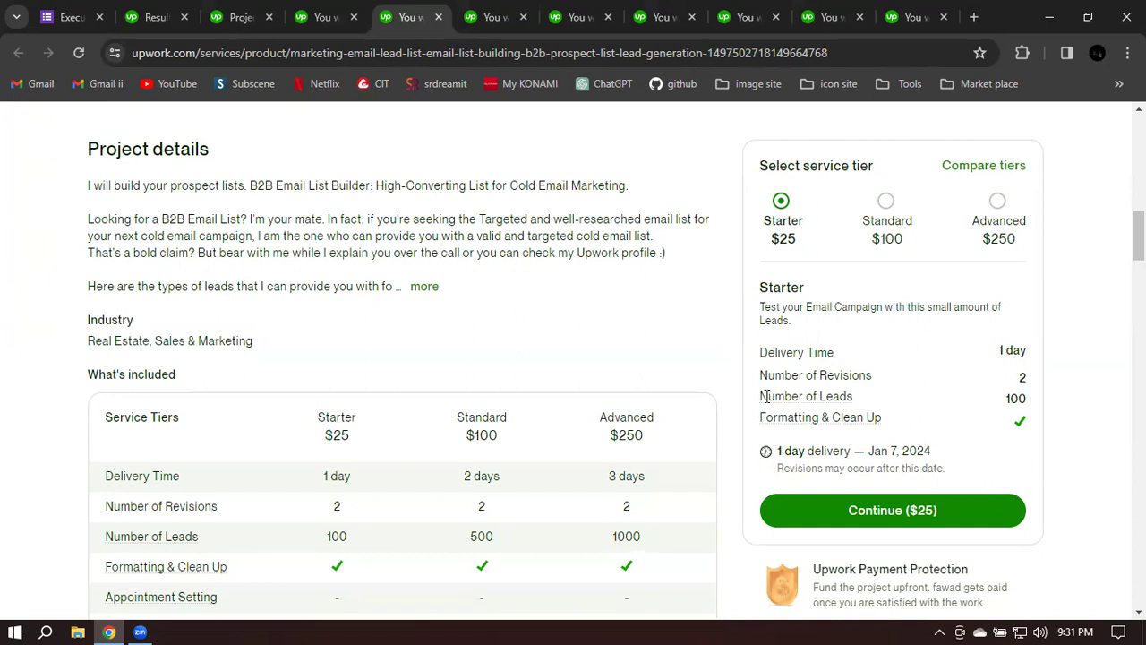
left_click_drag(859, 400, 989, 605)
left_click(819, 206)
left_click(886, 202)
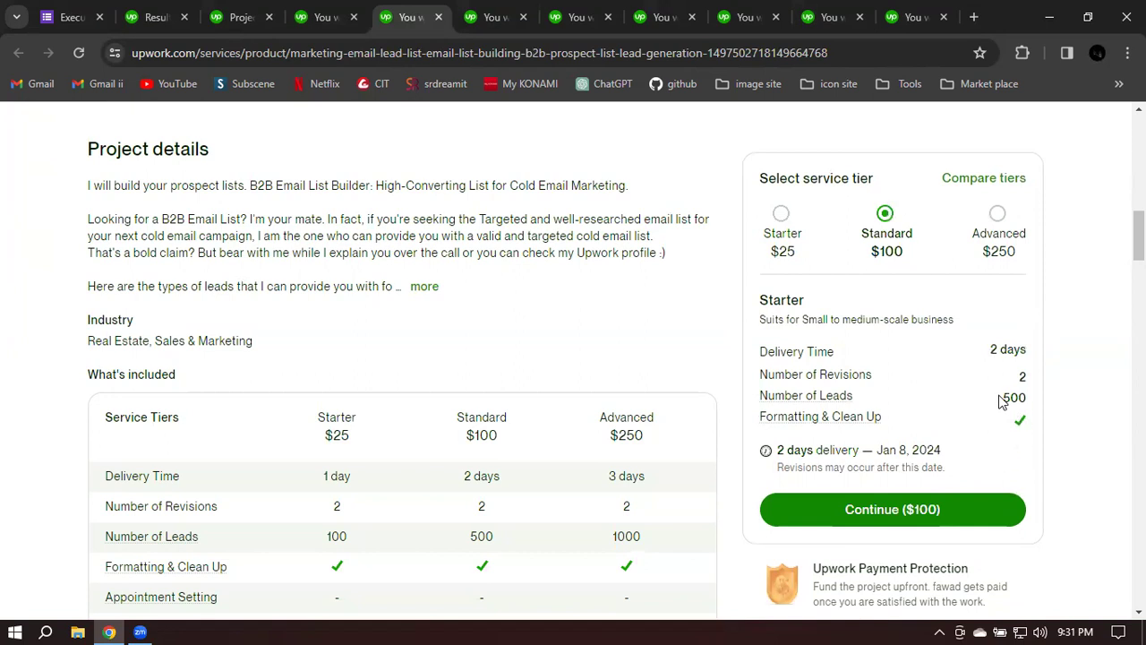
left_click(998, 215)
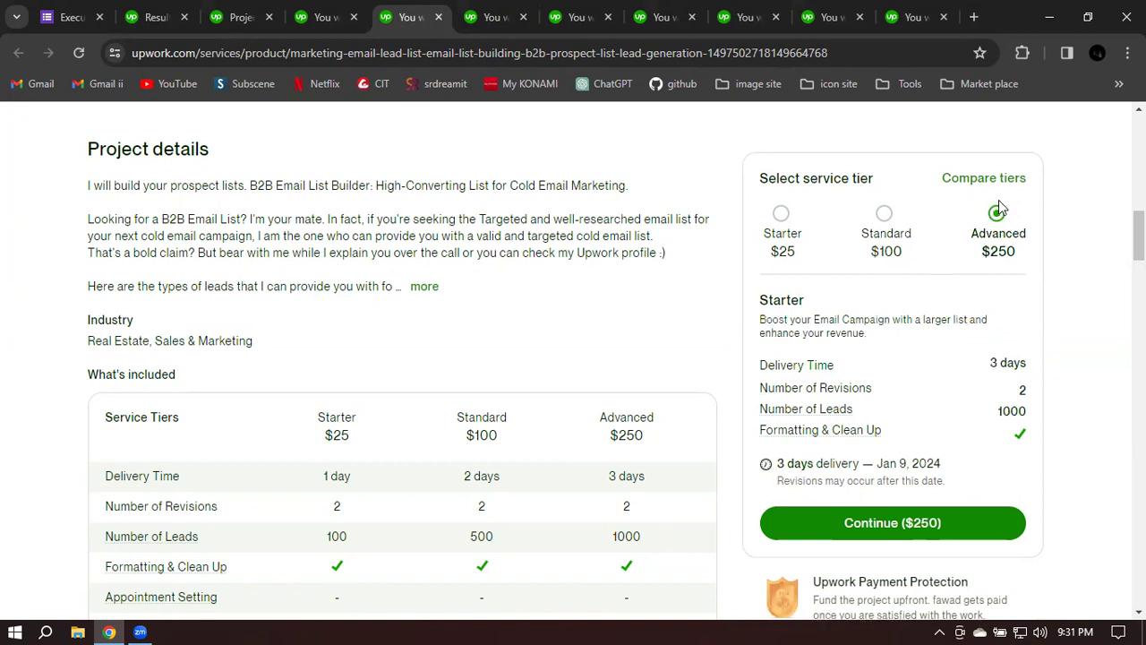
Step: Review the Starter, Standard and Advanced tier offerings in the qualified B2B leads listing
key("ctrl+Tab")
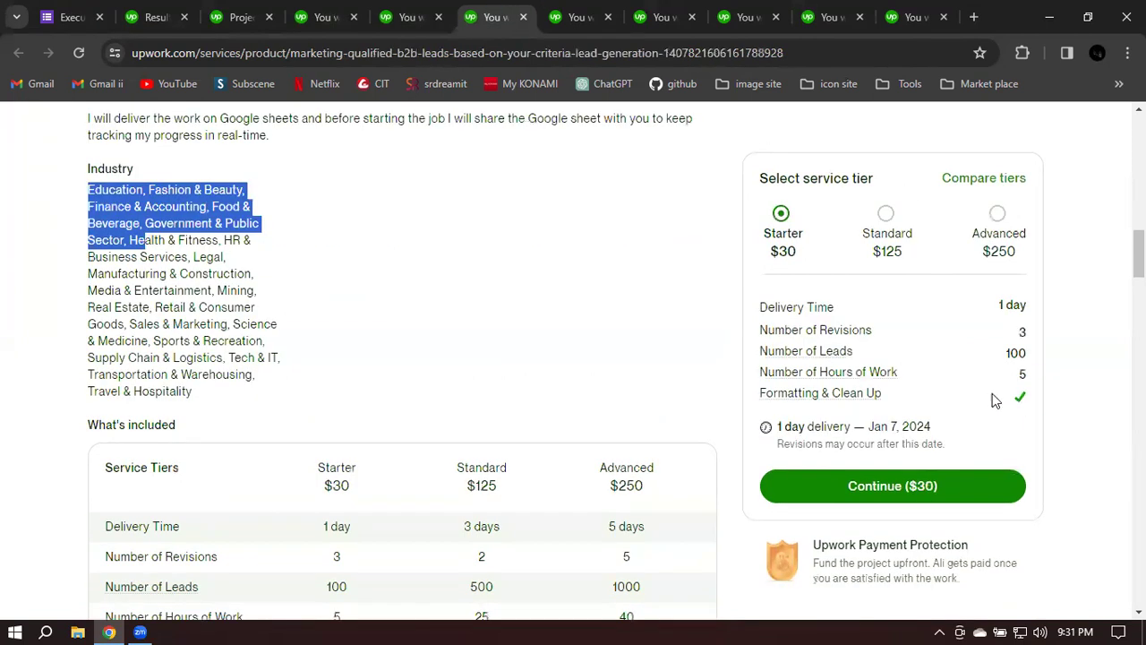
left_click(942, 340)
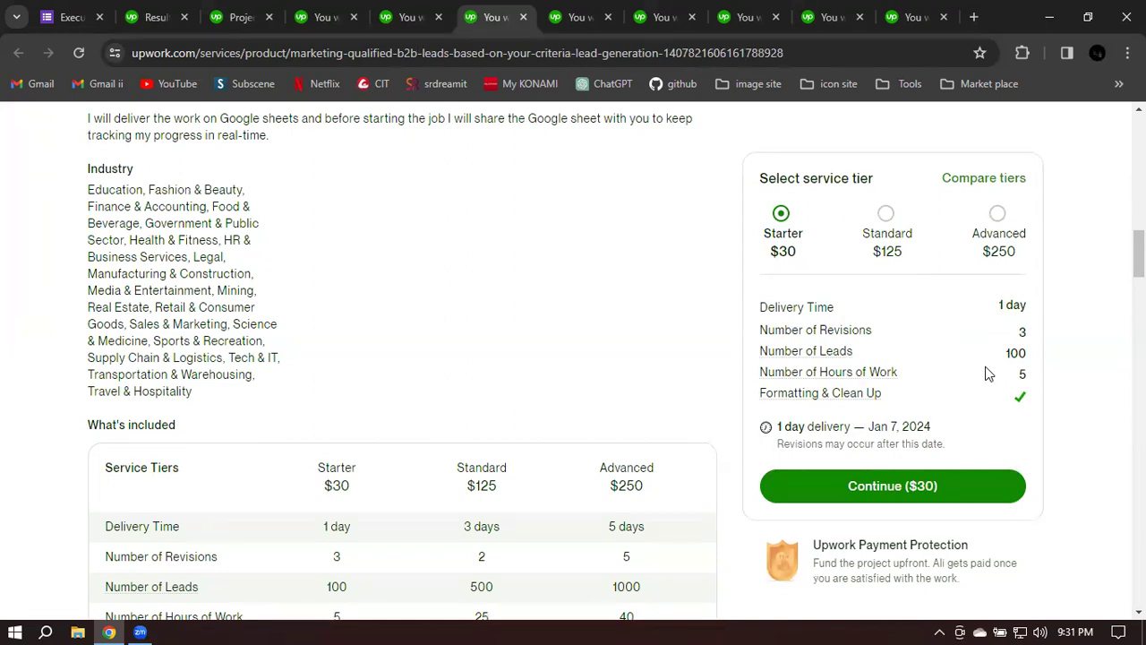
left_click(884, 214)
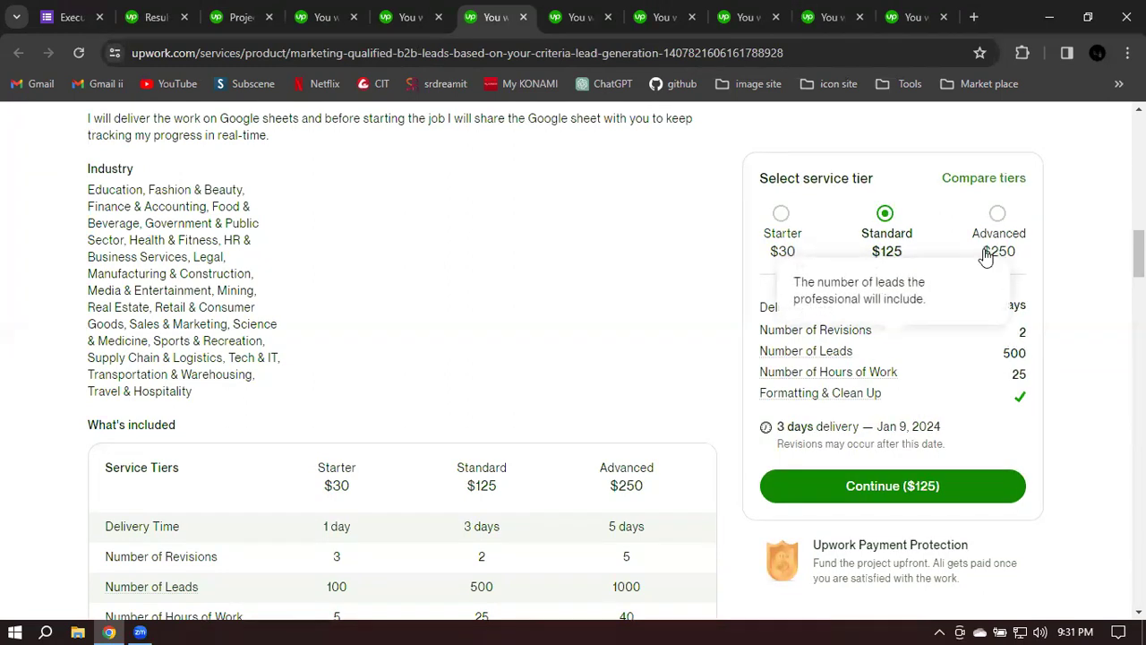
left_click(997, 213)
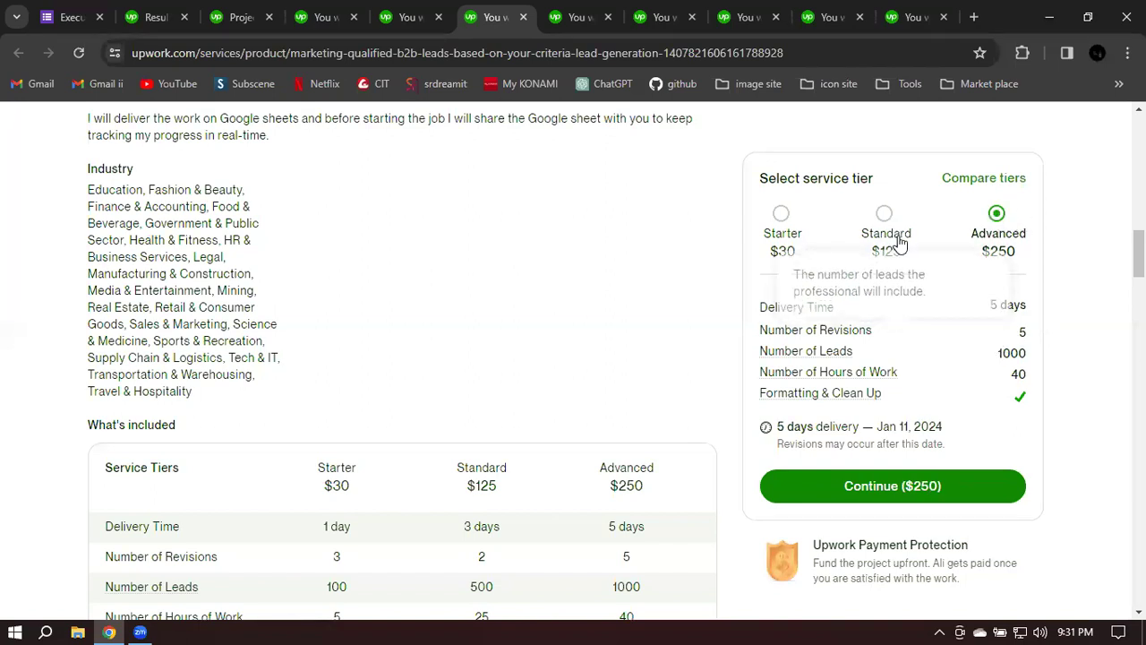
left_click(781, 215)
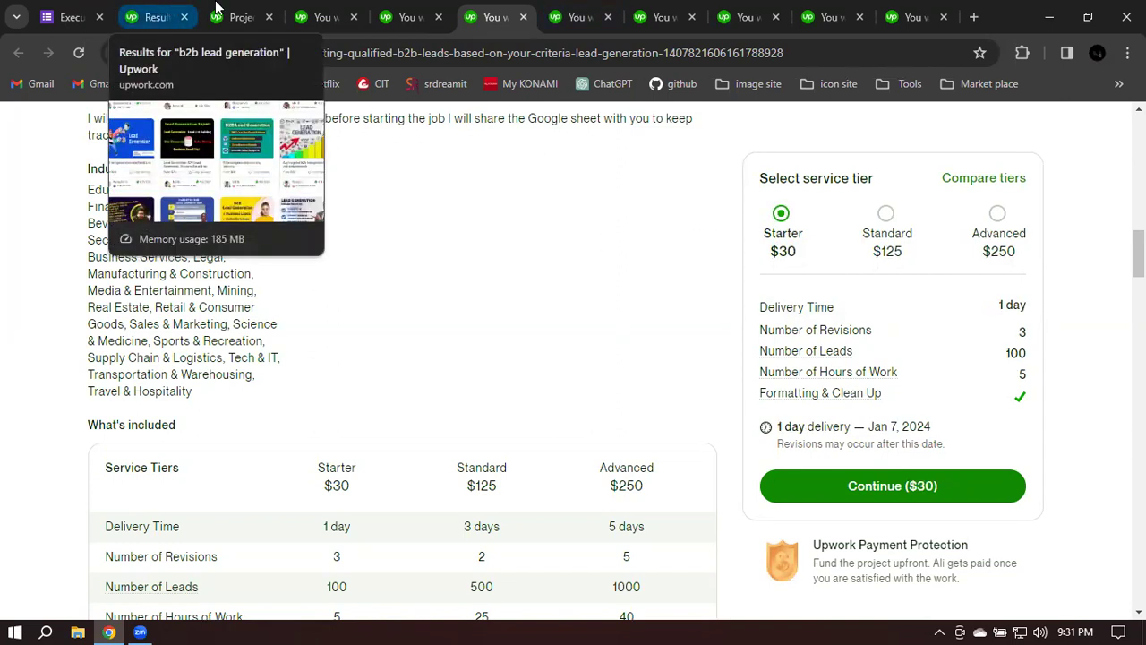
Step: Return to the project's pricing tiers and check the character limits for the custom titles and descriptions
left_click(149, 15)
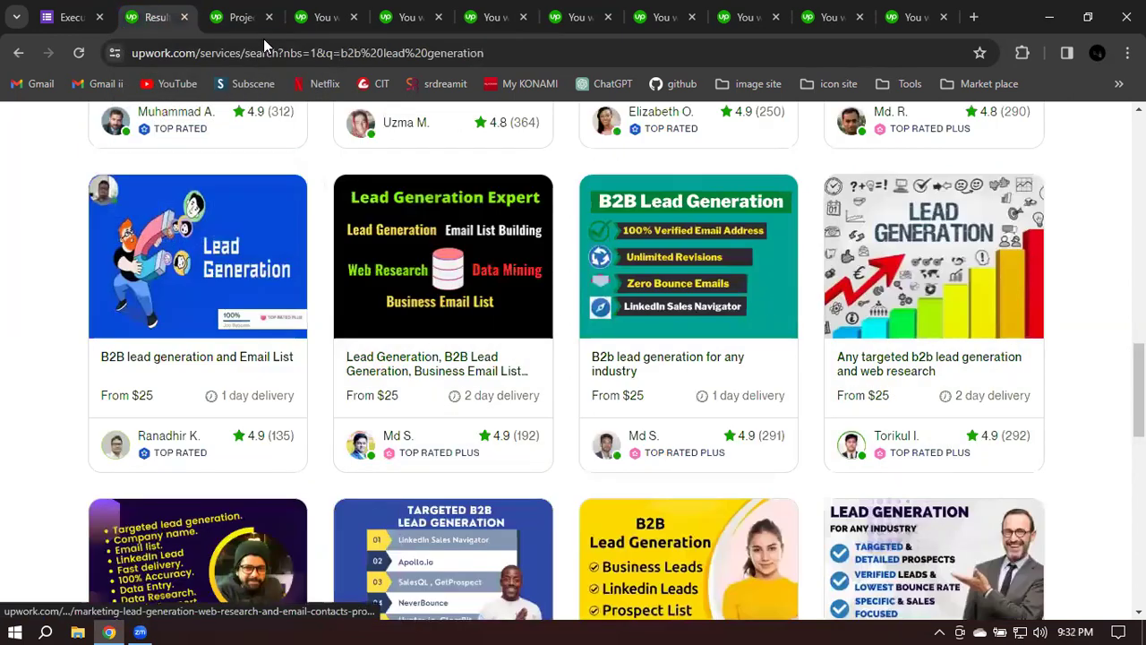
left_click(249, 17)
left_click(301, 282)
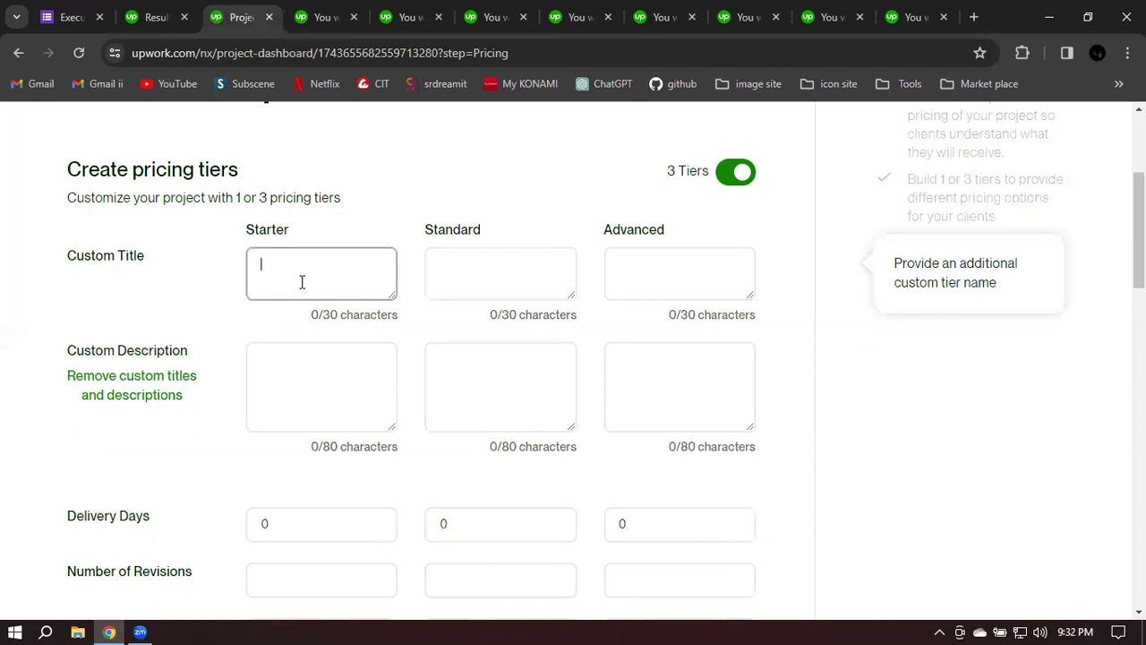
left_click_drag(320, 314, 401, 322)
left_click_drag(322, 446, 399, 454)
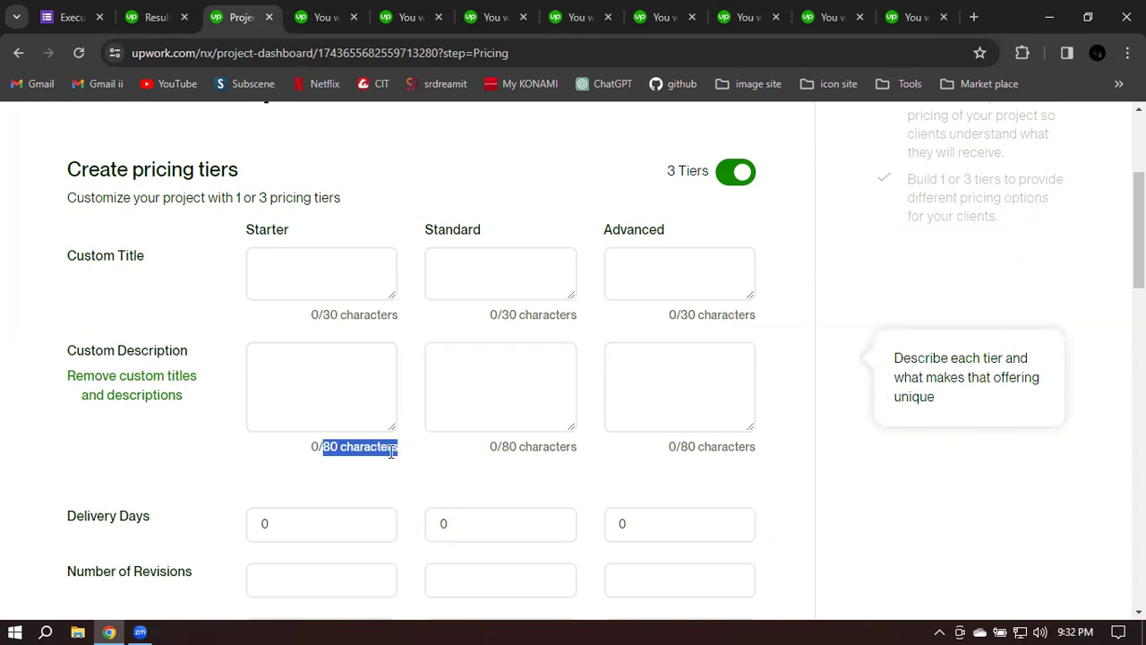
left_click(516, 448)
left_click_drag(517, 447, 583, 450)
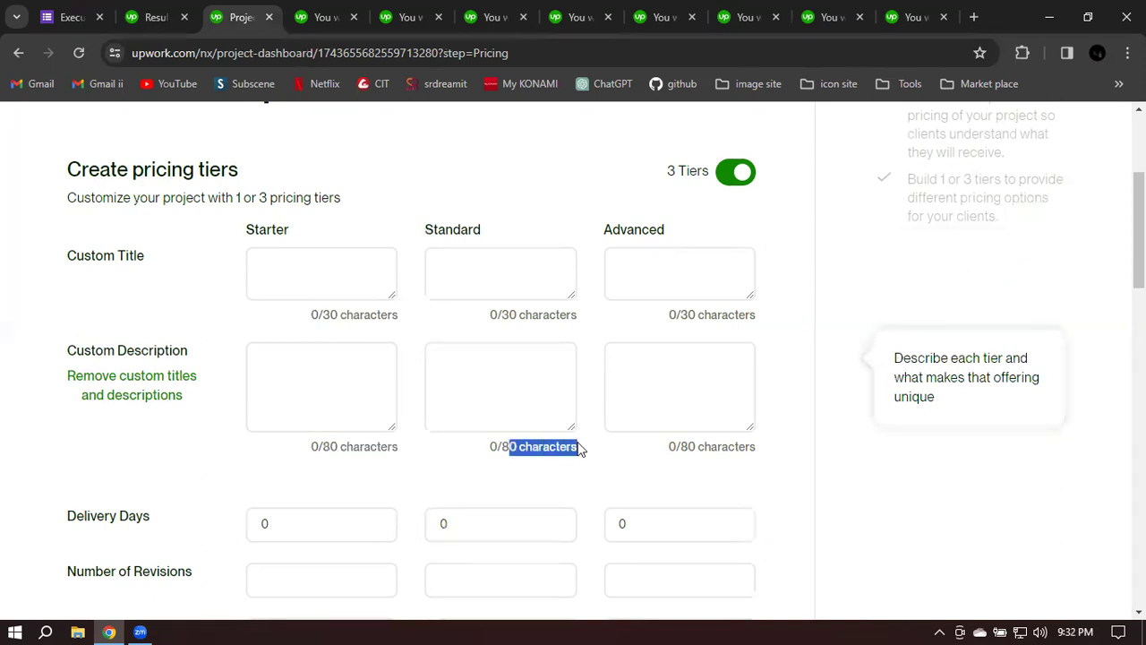
Step: Set the Starter tier's custom title to "100 Leads"
left_click(332, 276)
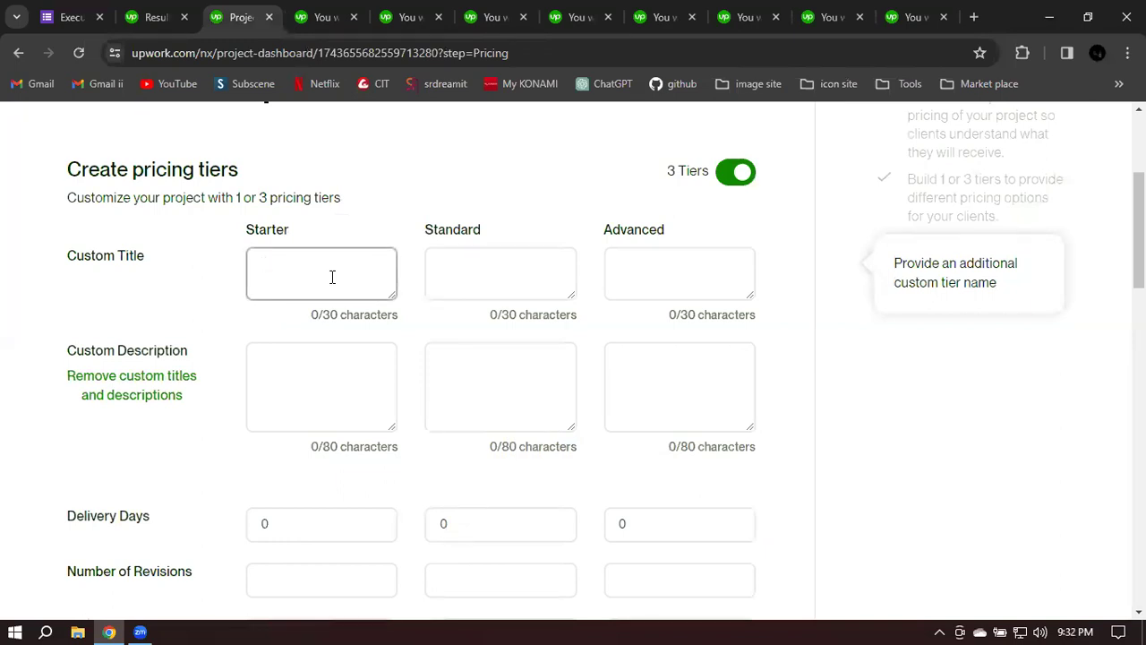
type("100 Leads")
key("BackSpace")
key("BackSpace")
key("BackSpace")
type("E")
key("BackSpace")
type("eads")
Step: Set the custom titles to "250 Leads" for the Standard tier and "500 Leads" for the Advanced tier
left_click(497, 273)
type("25")
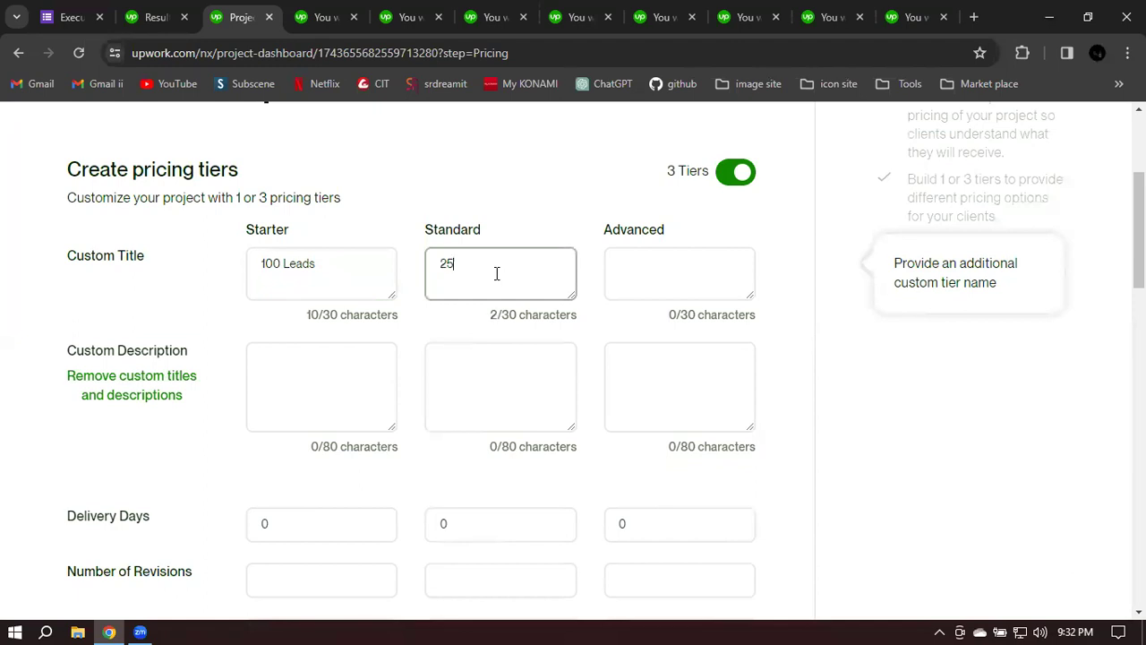
type("0 Leads")
left_click(654, 271)
type("500")
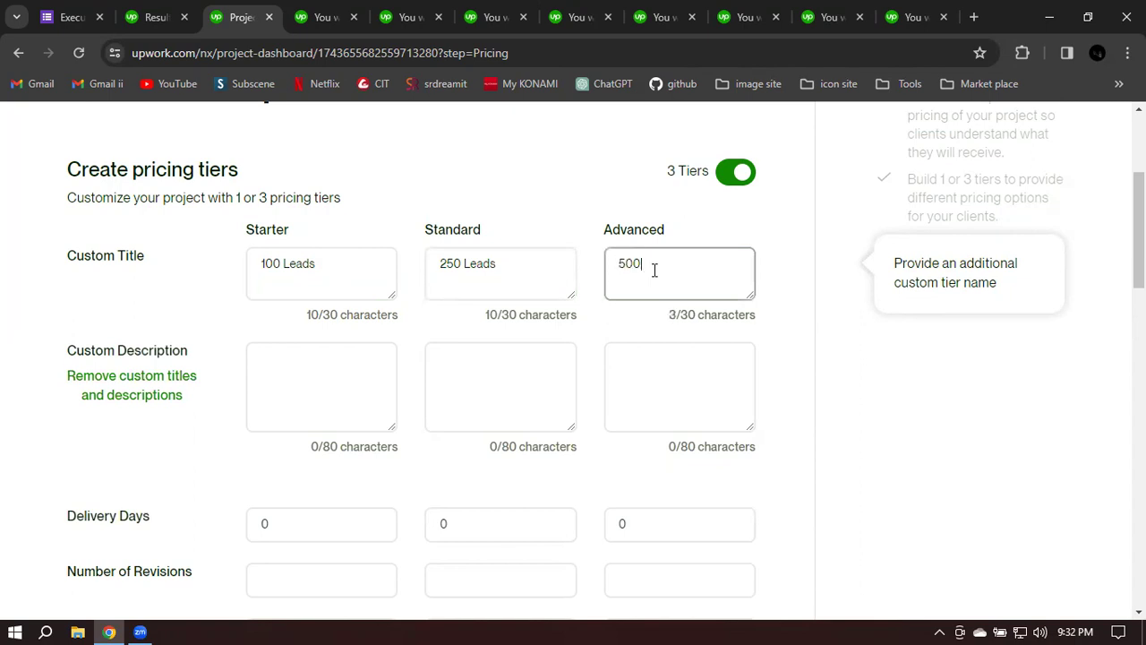
type(" Leads")
Step: Enter the Starter tier's custom description as "I will provide you 100 targeted b2b leads"
left_click(337, 386)
type("I")
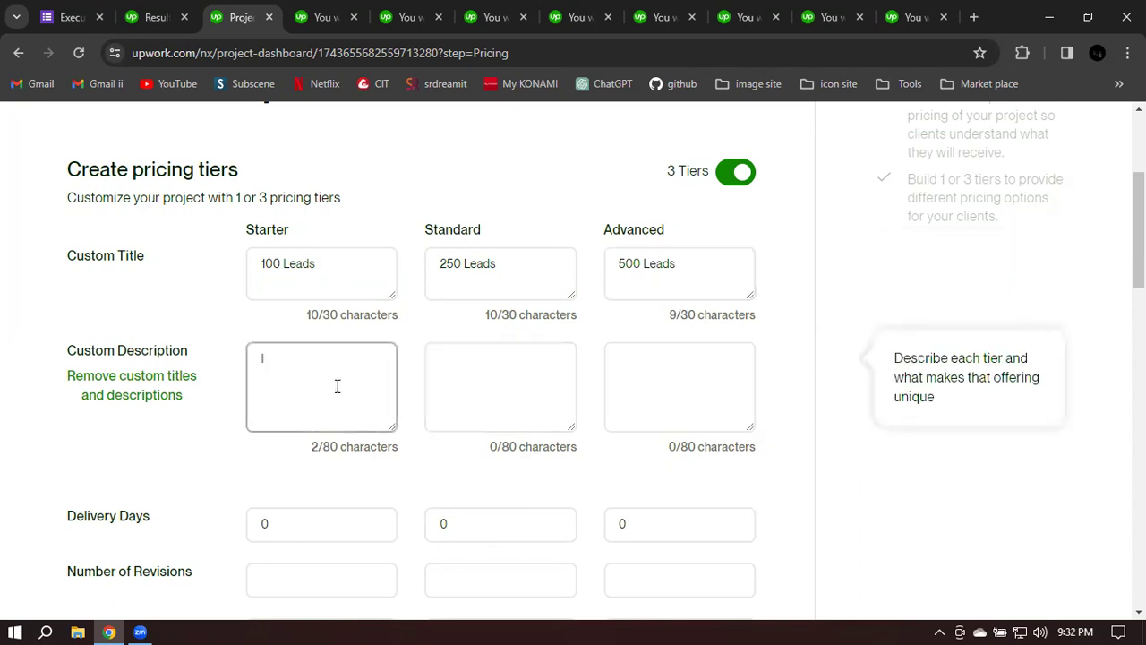
key("BackSpace")
key("BackSpace")
type("you a")
key("BackSpace")
key("BackSpace")
key("BackSpace")
key("BackSpace")
key("BackSpace")
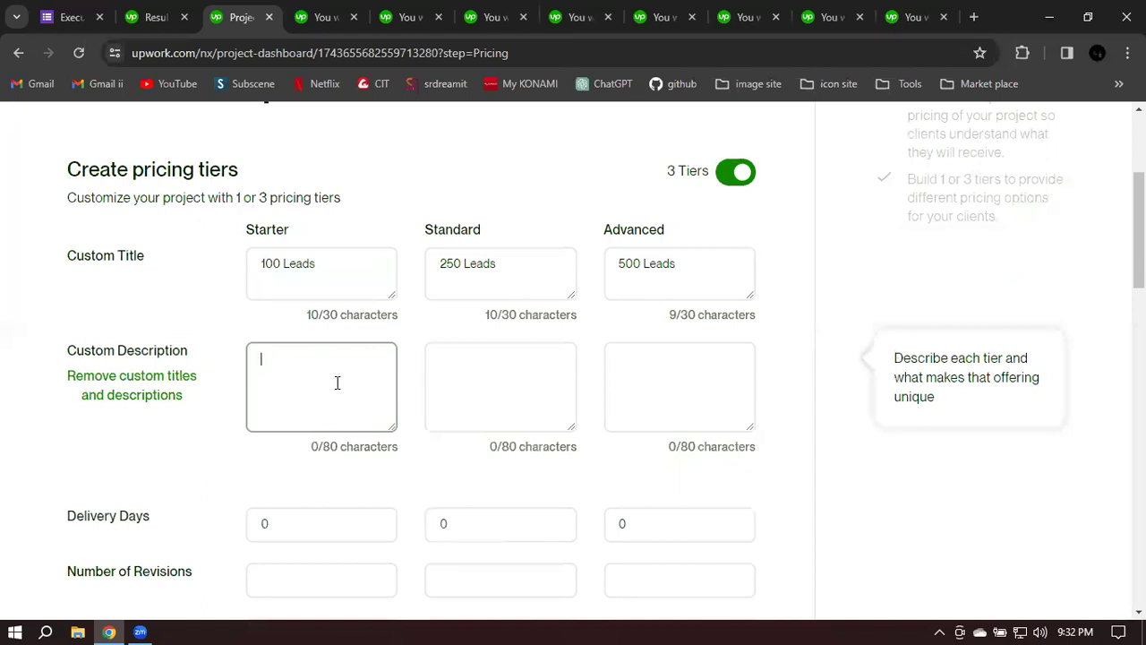
type("I will provide ")
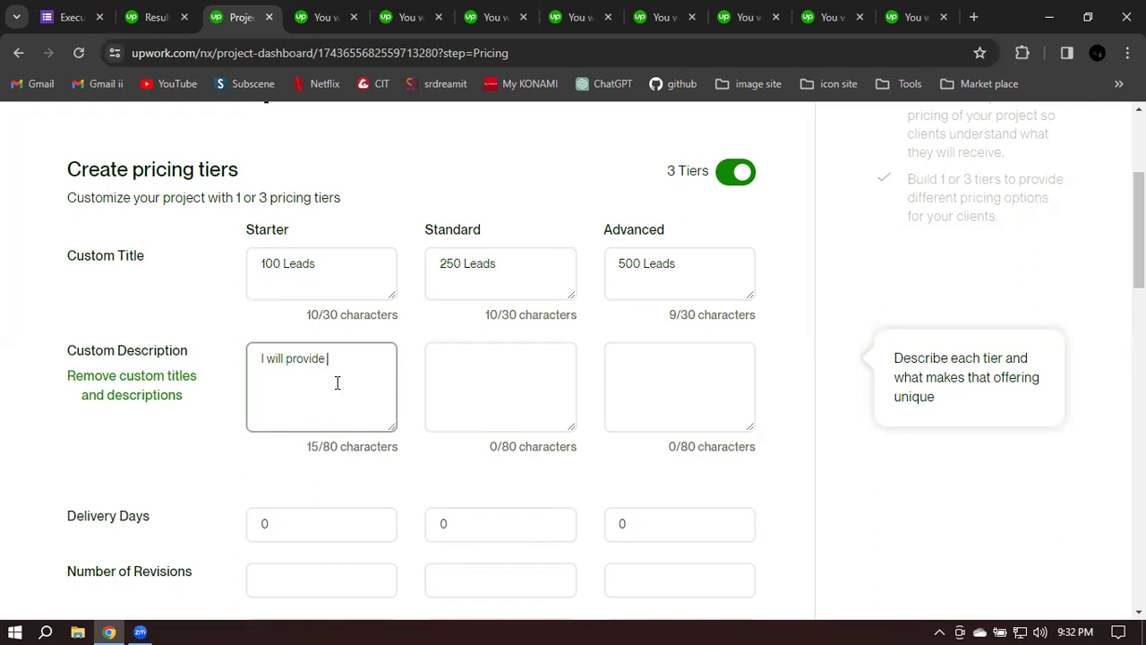
type("you 100 targetde")
key("BackSpace")
key("BackSpace")
type("ed")
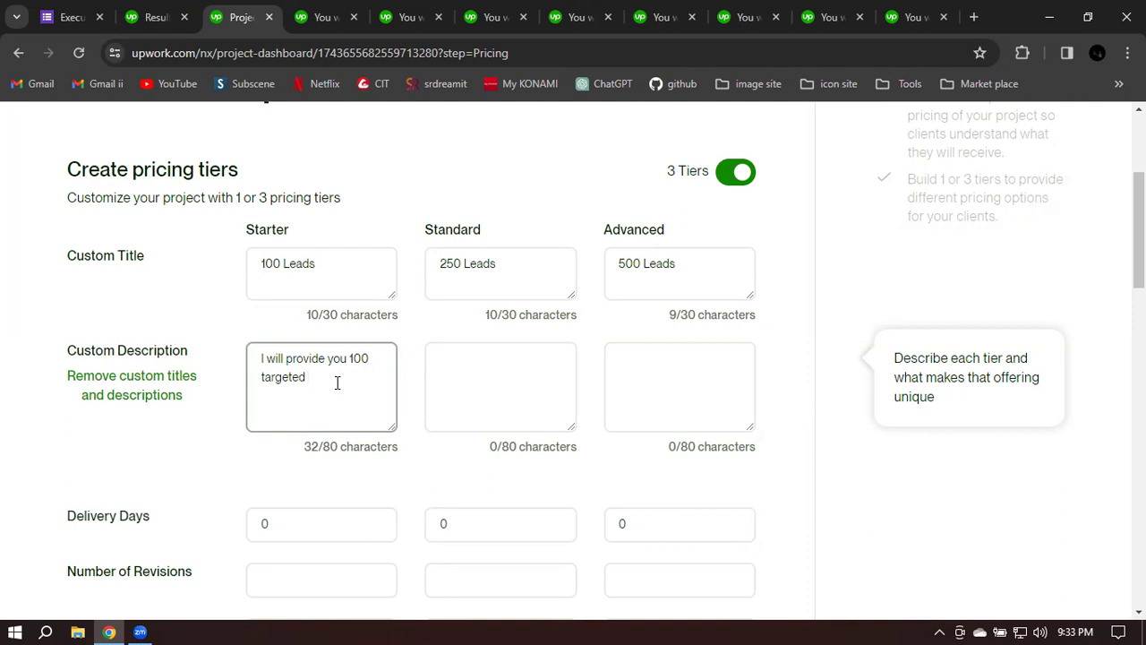
type("emails")
key("BackSpace")
key("BackSpace")
key("BackSpace")
key("BackSpace")
key("BackSpace")
key("BackSpace")
type("b2b leads")
Step: Copy the Starter tier's custom description into the Standard and Advanced tiers' descriptions
key("ctrl+a")
key("ctrl+c")
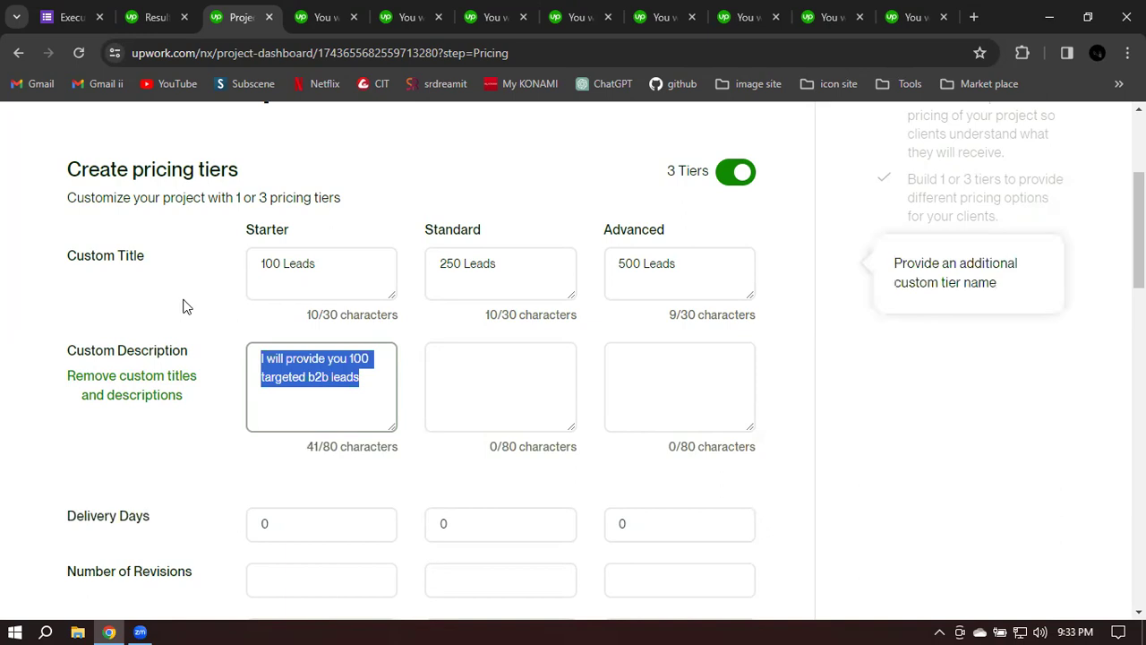
left_click(483, 375)
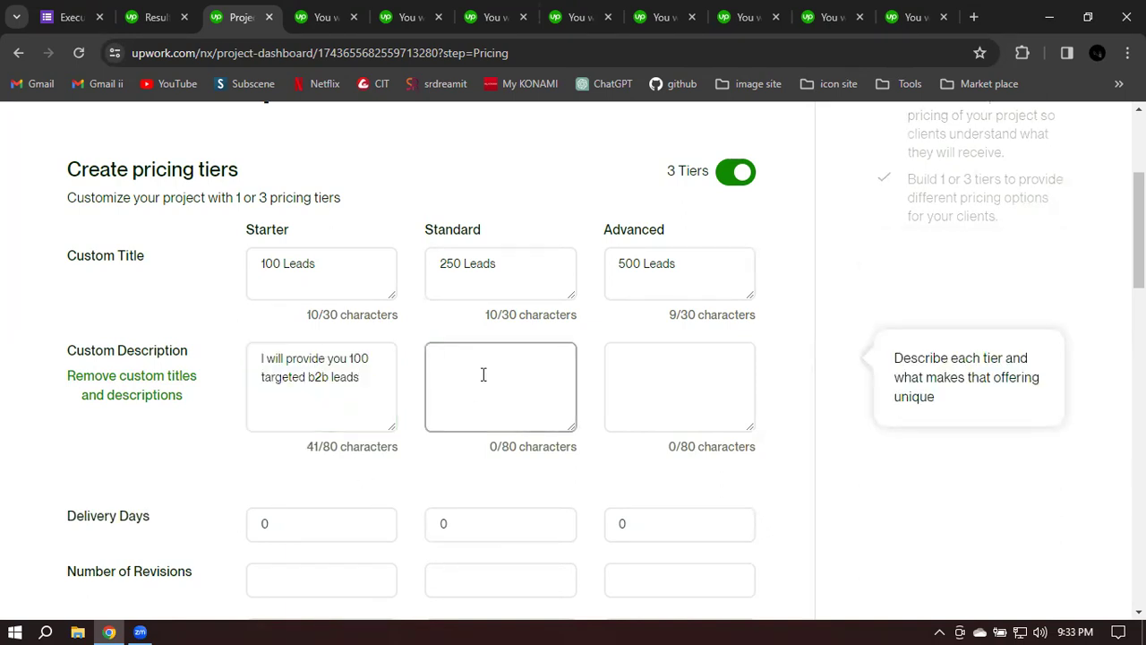
key("ctrl+v")
left_click(652, 364)
key("ctrl+v")
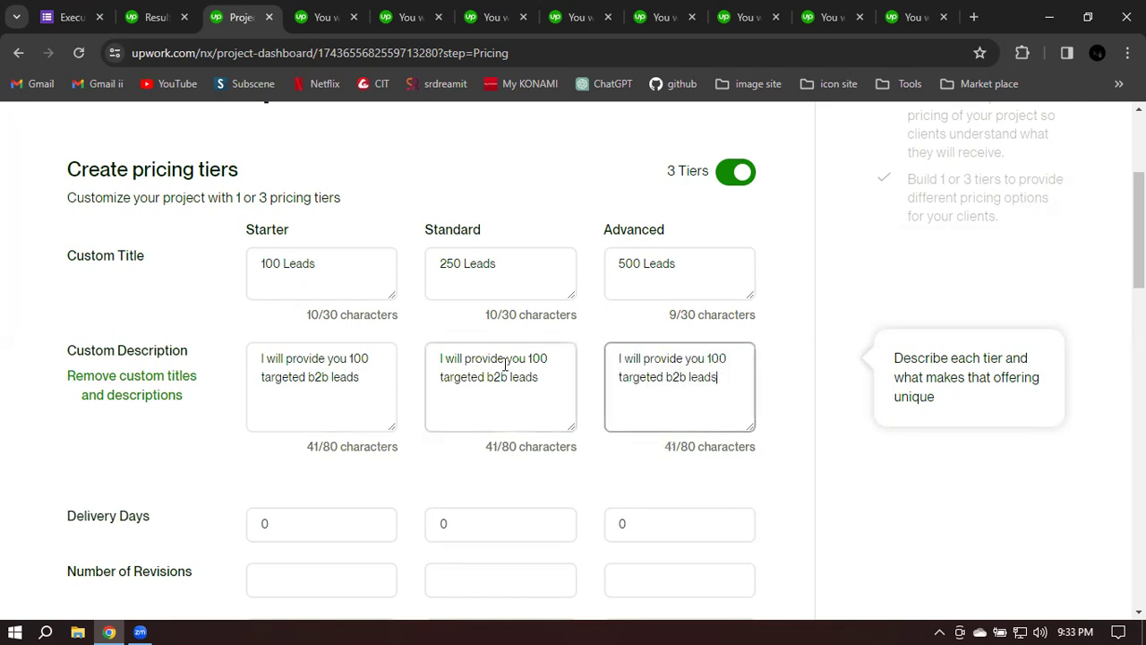
Step: Change the lead quantity in the custom descriptions to 250 for the Standard tier and 500 for the Advanced tier
left_click(530, 361)
key("BackSpace")
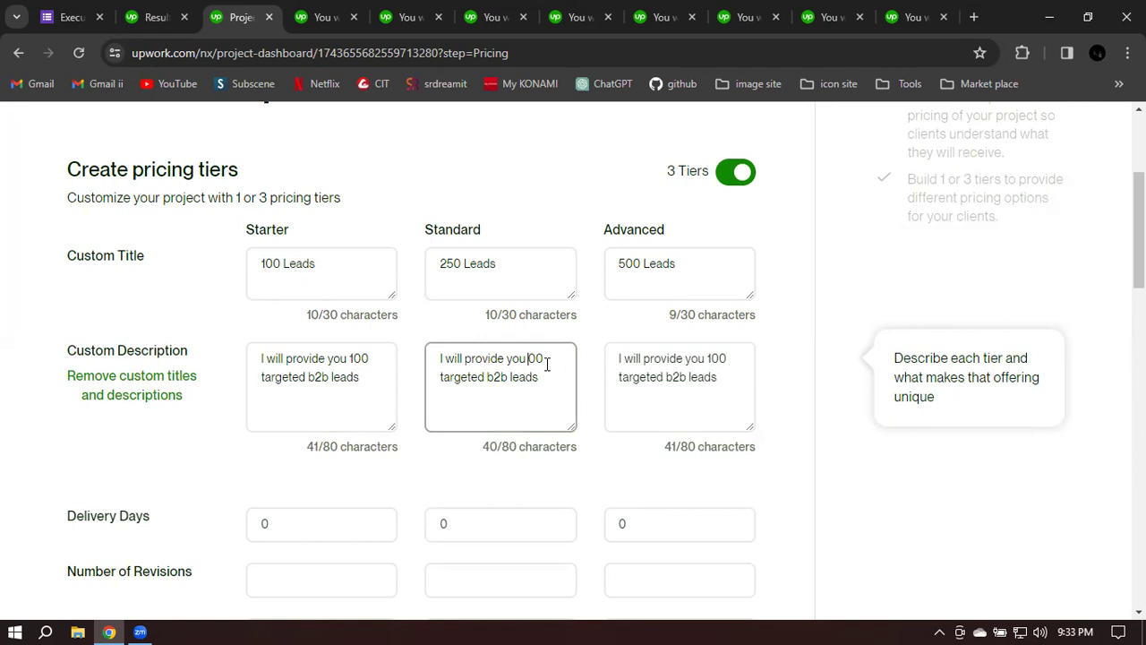
key("Delete")
type("25")
left_click(724, 363)
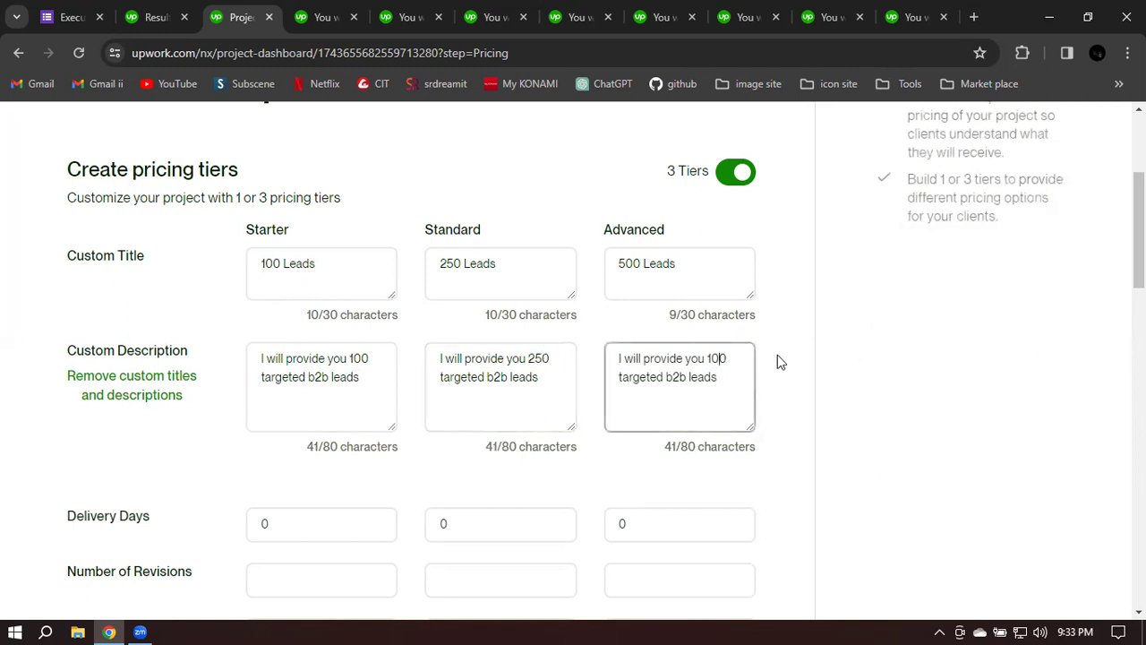
key("BackSpace")
key("BackSpace")
type("5000")
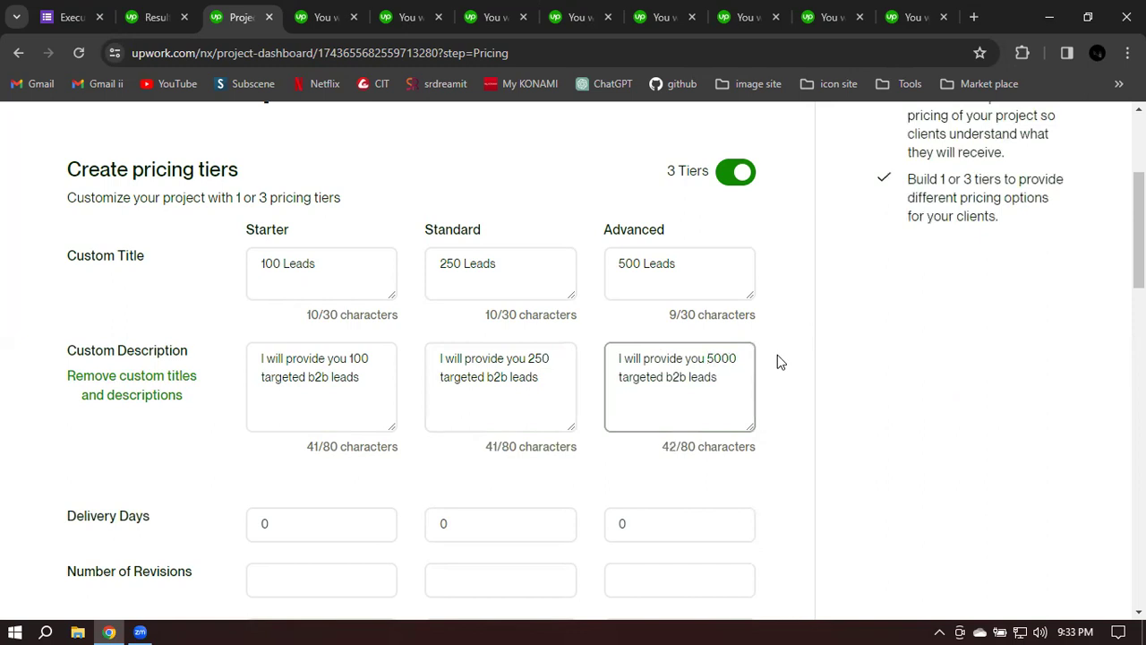
key("BackSpace")
left_click(770, 376)
Step: Review the delivery times and numbers of revisions offered in the first four open competing listings
scroll(540, 379, "down", 3)
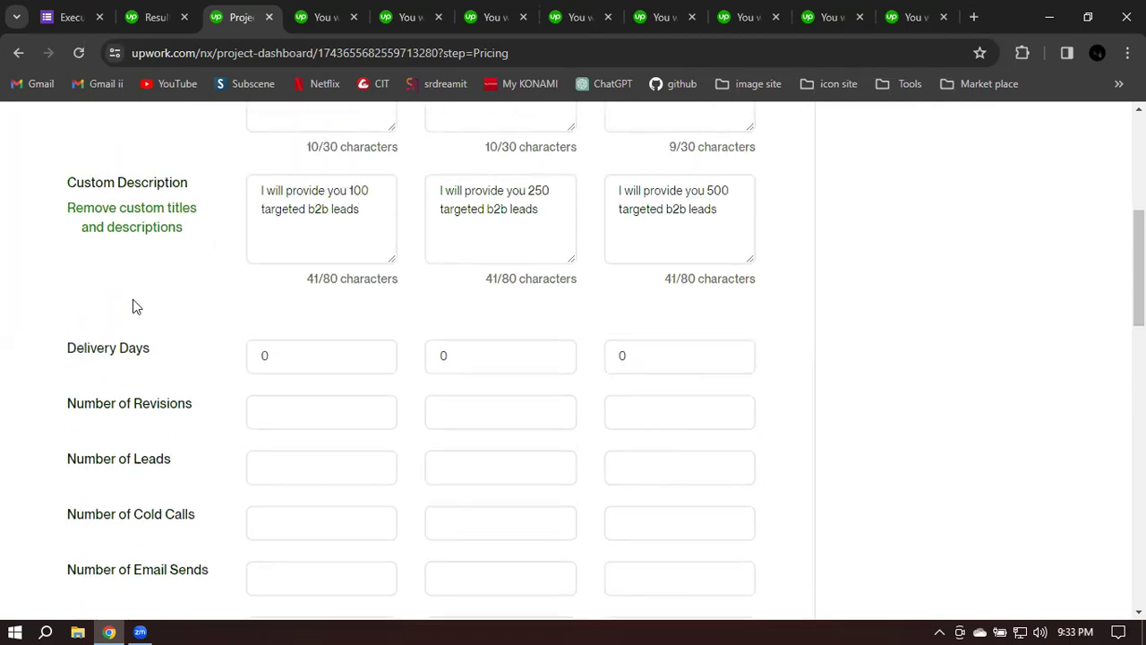
left_click(323, 17)
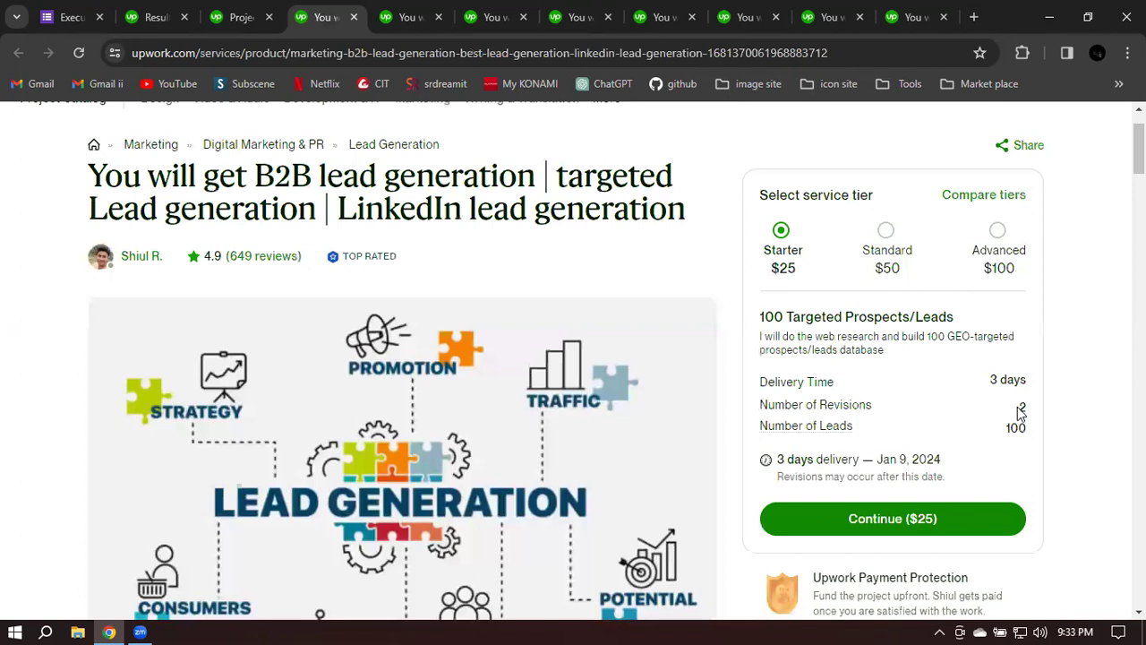
left_click(412, 17)
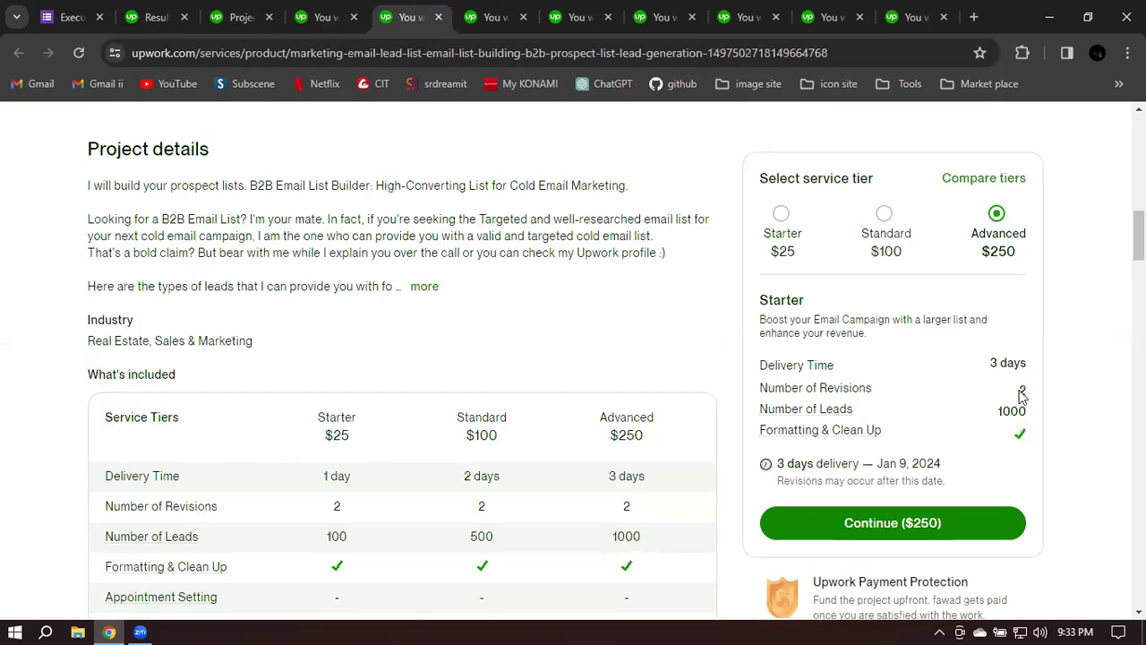
key("ctrl+Tab")
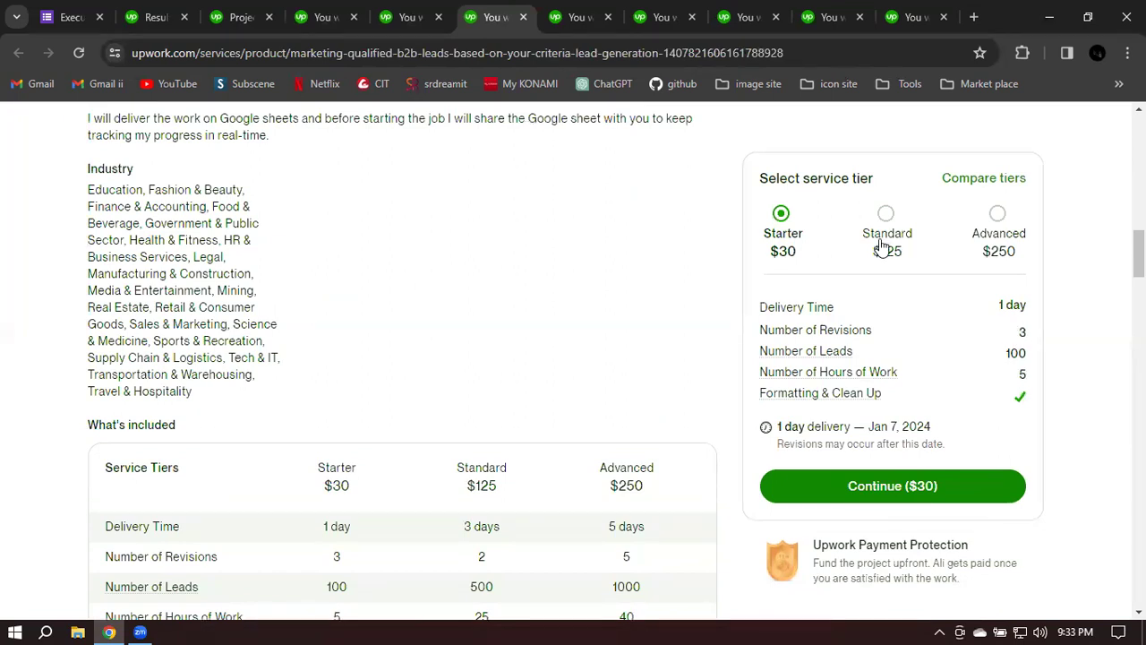
left_click(581, 17)
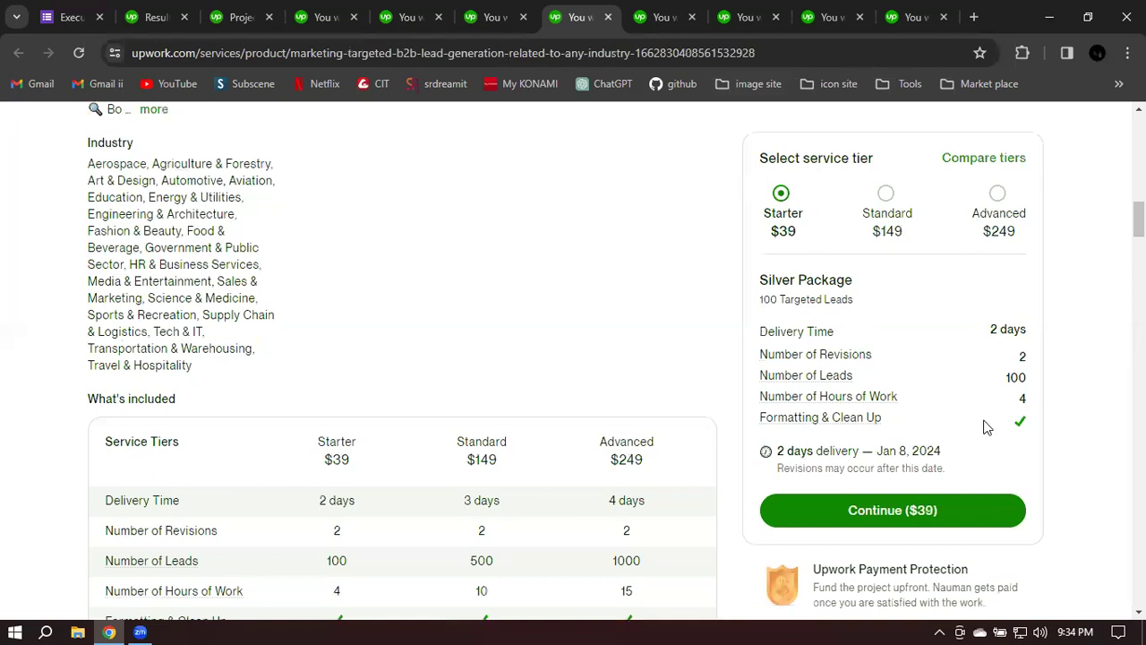
Step: Compare the Starter, Standard and Advanced delivery times in the "B2B lead generation, LinkedIn lead generation, targeted lead generation" listing
left_click(663, 17)
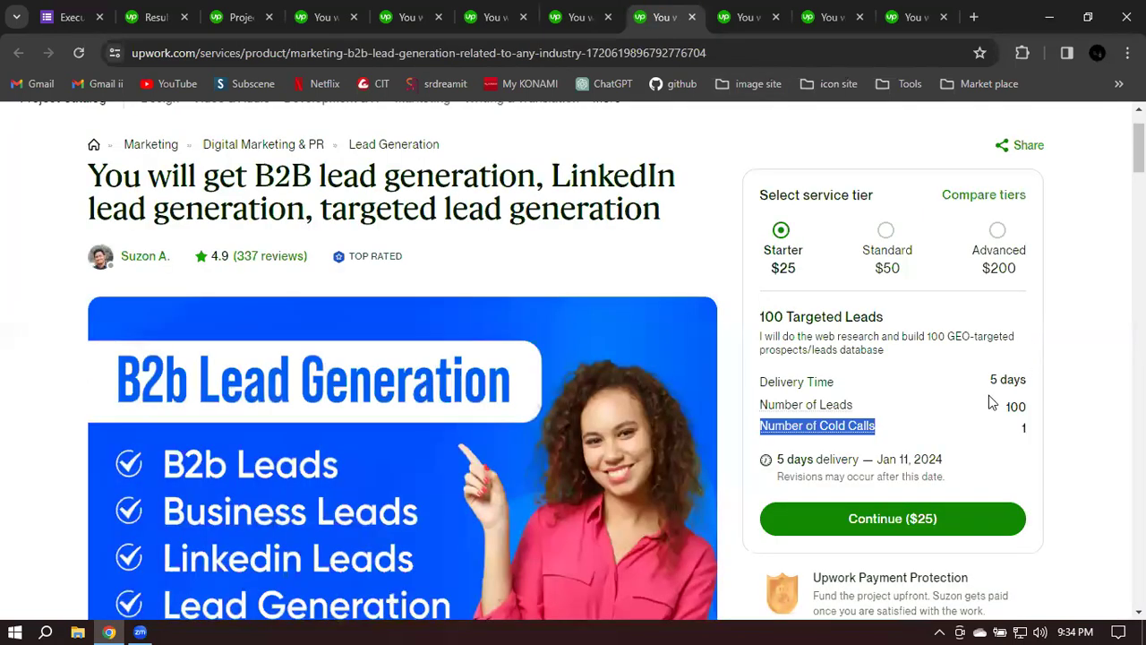
left_click_drag(990, 380, 1013, 380)
left_click(933, 380)
left_click(885, 231)
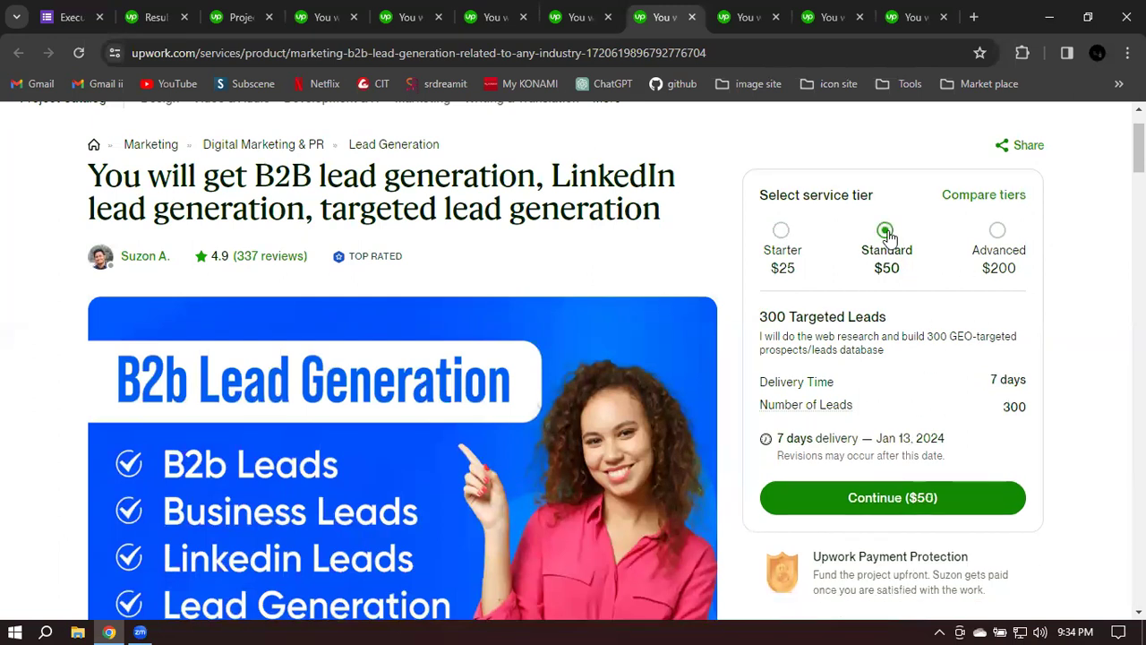
left_click(996, 230)
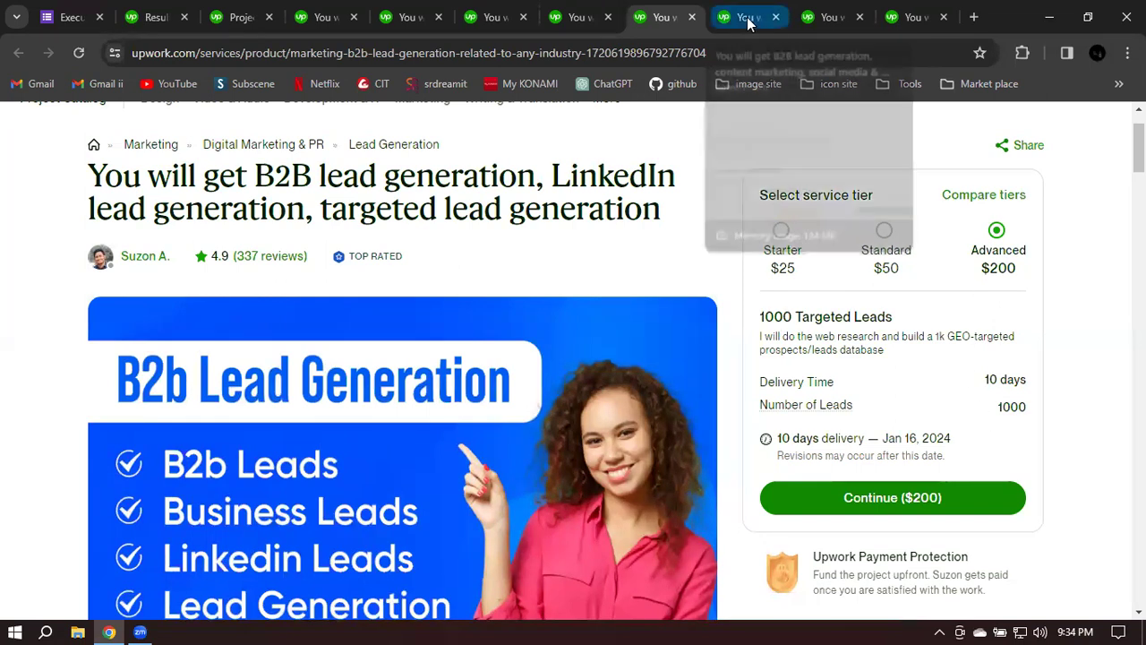
Step: Compare the delivery times and lead quantities of the three tiers in the targeted B2B leads for any industry listing
left_click(581, 12)
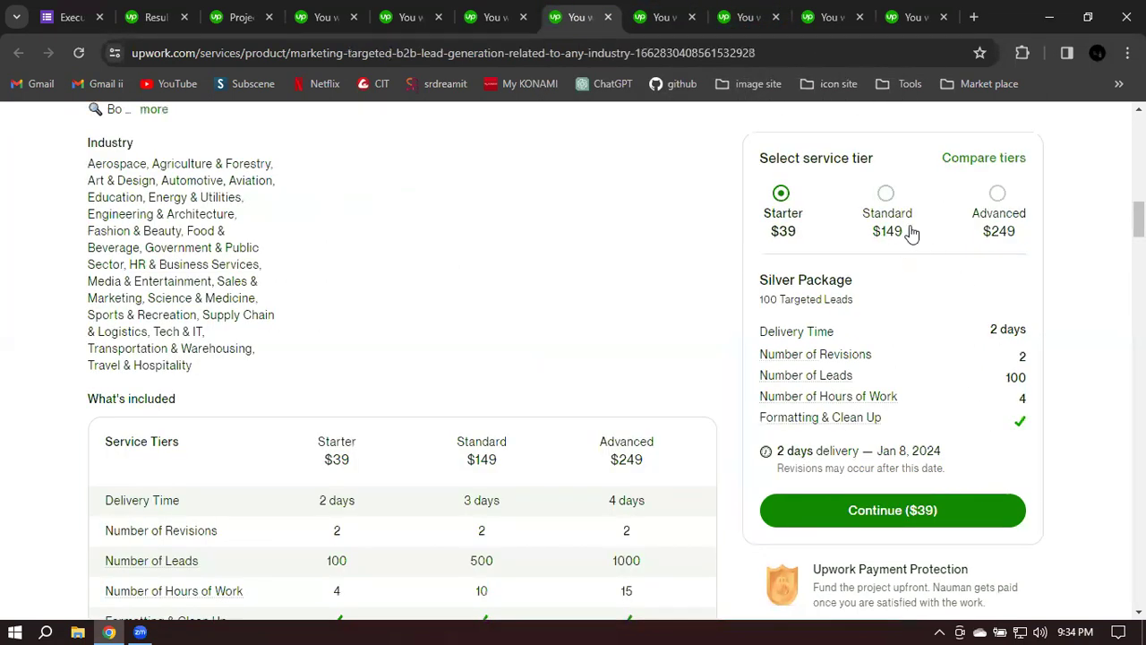
left_click(998, 197)
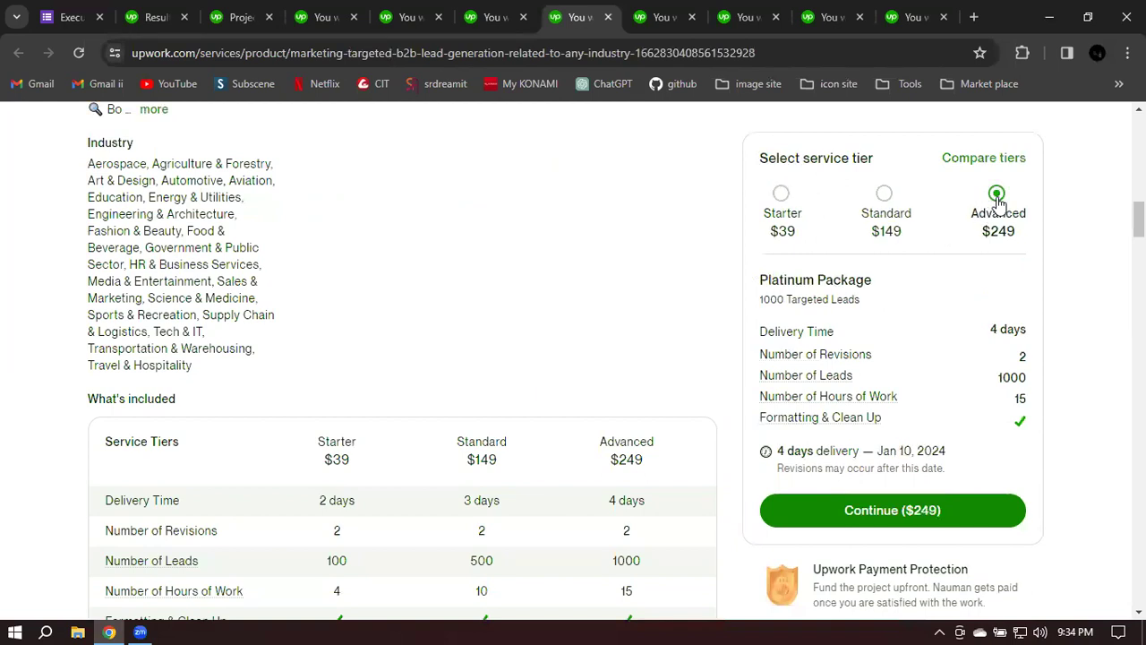
left_click(777, 202)
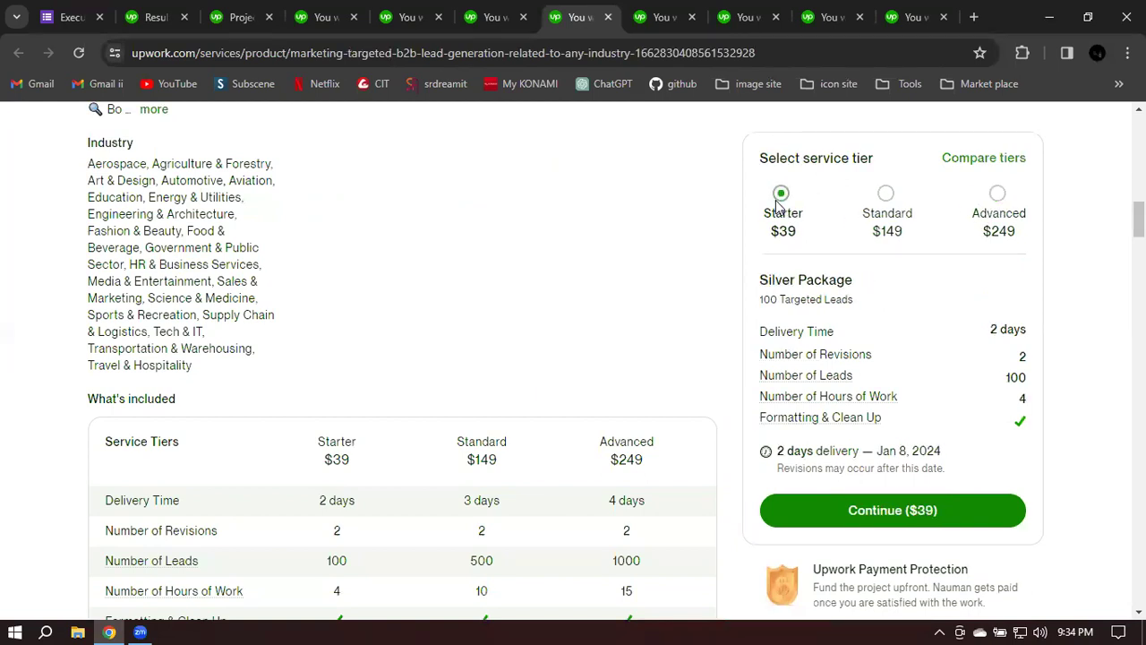
left_click(885, 194)
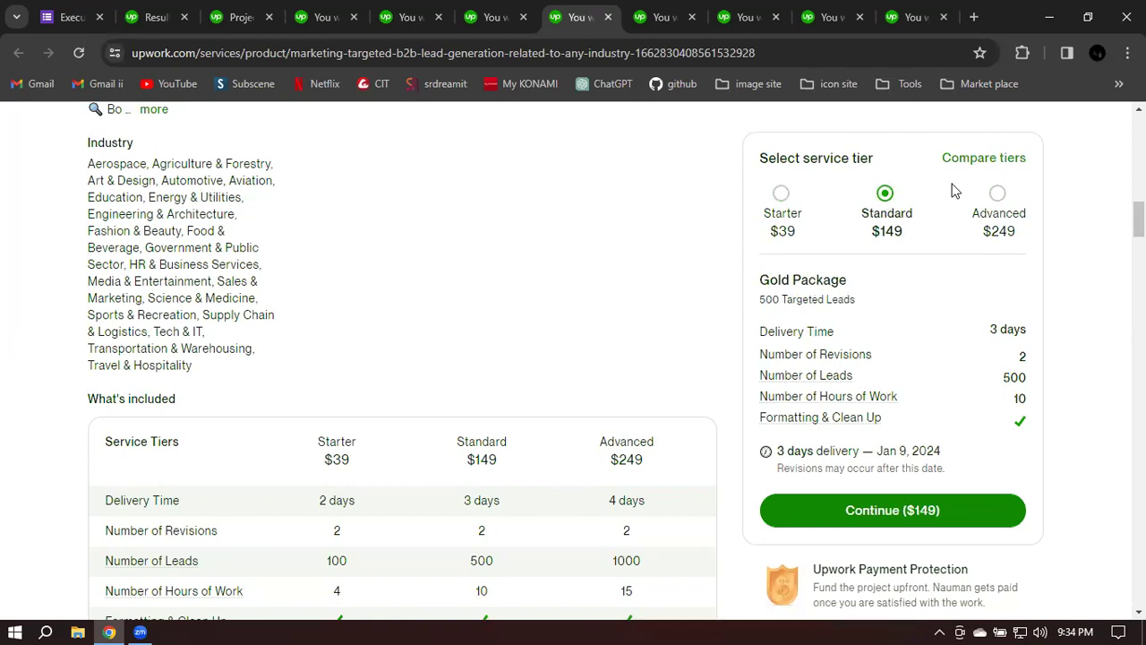
left_click(998, 194)
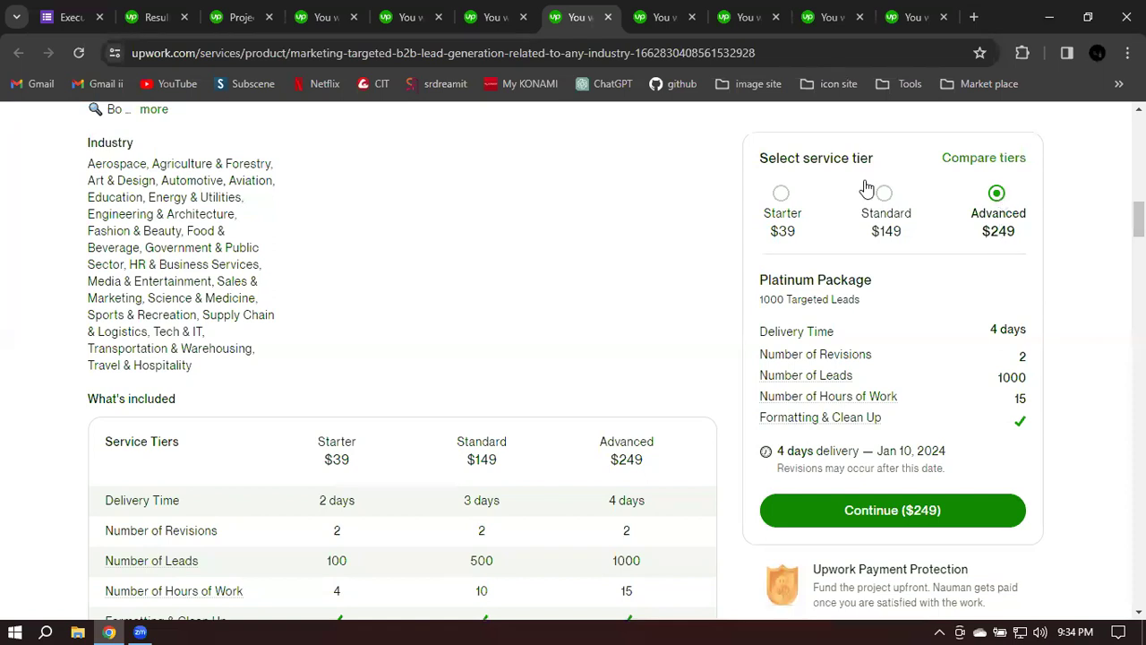
Step: Check the Starter, Standard and Advanced delivery times in the qualified B2B leads listing
left_click(492, 17)
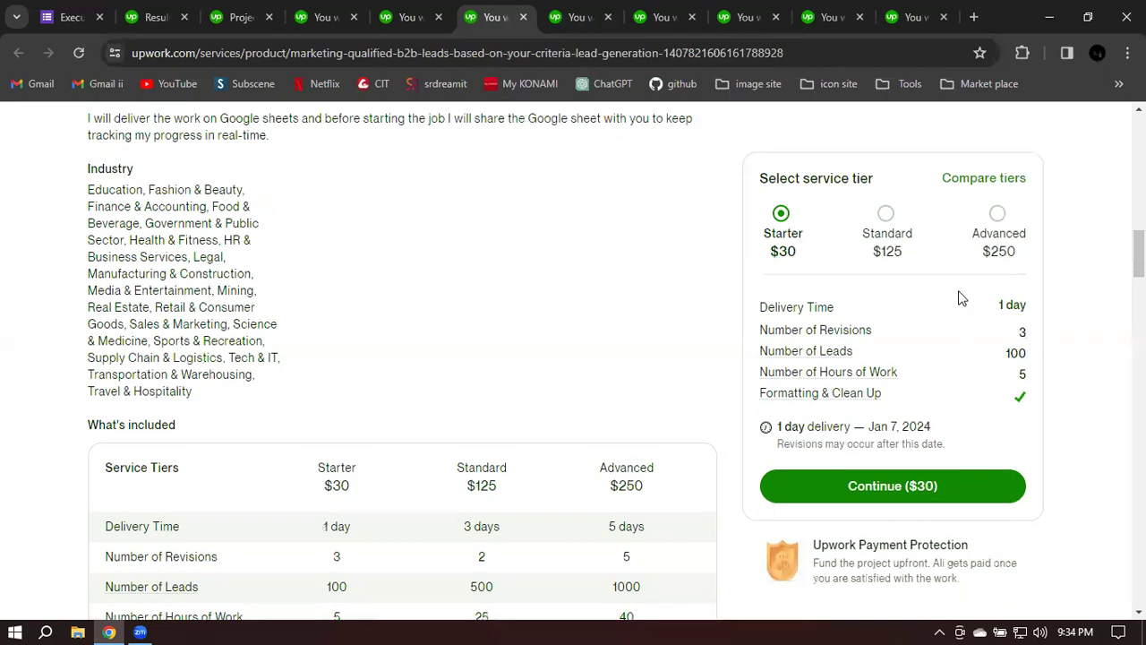
left_click(885, 215)
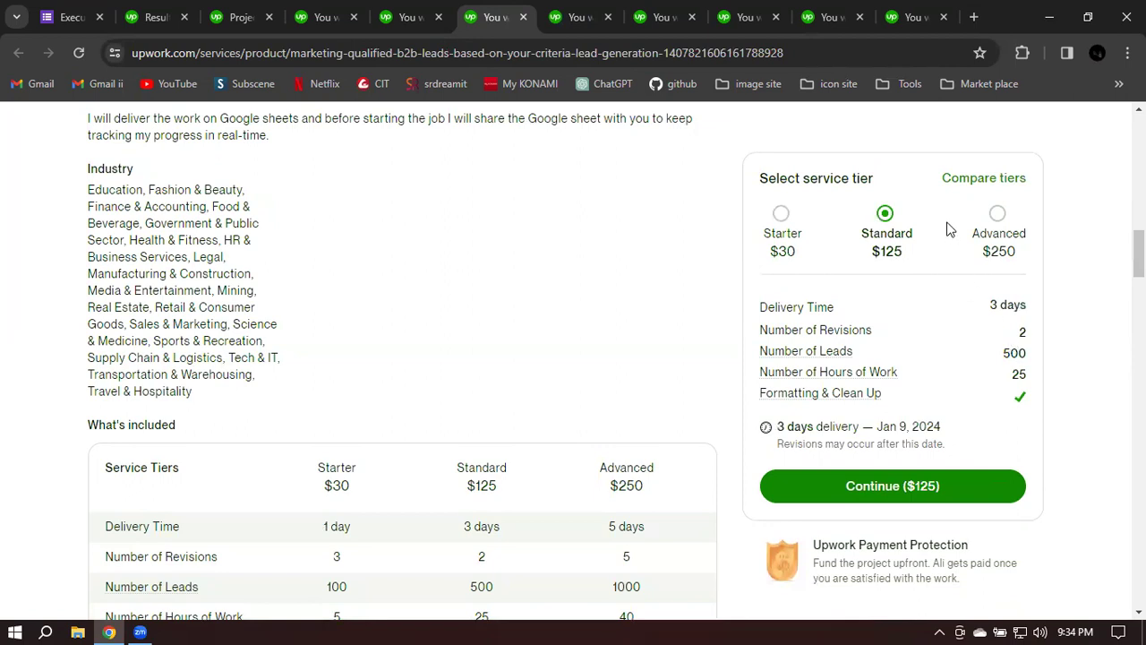
left_click(997, 213)
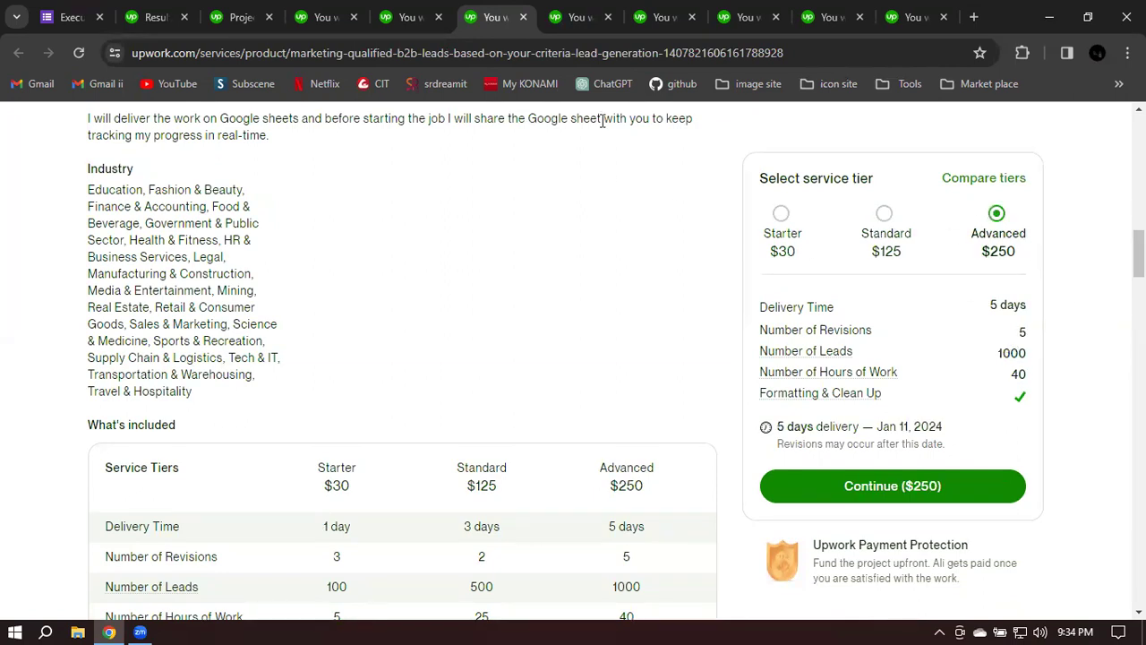
Step: Return to the project's pricing tiers and set the delivery days to 2 for Starter, 3 for Standard and 4 for Advanced
left_click(240, 17)
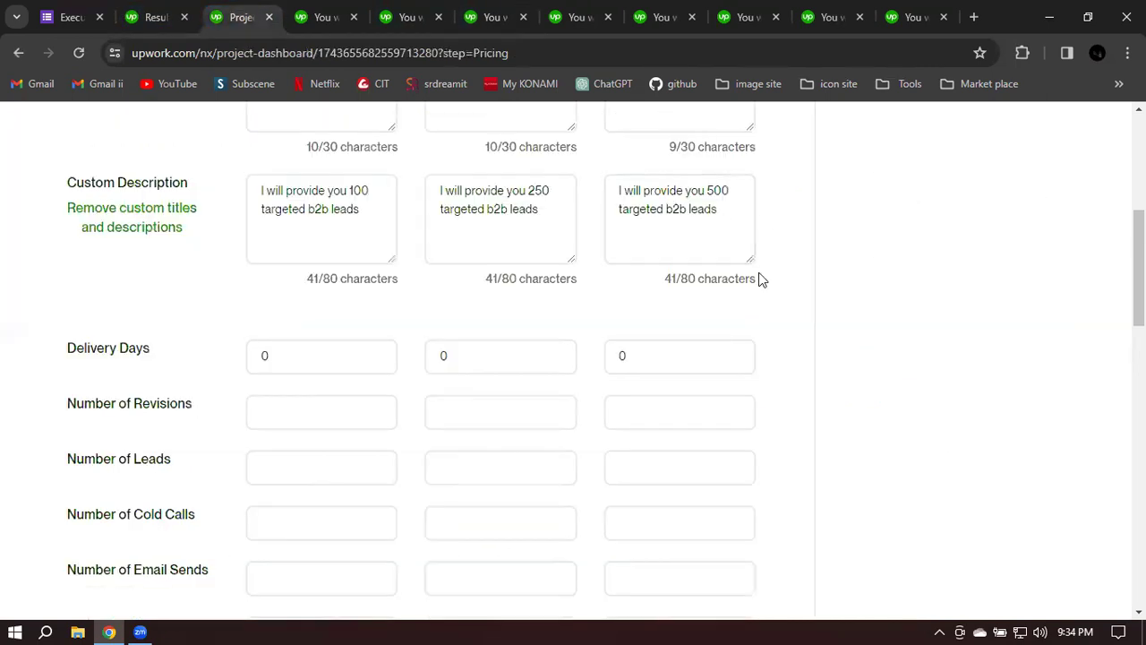
left_click(338, 361)
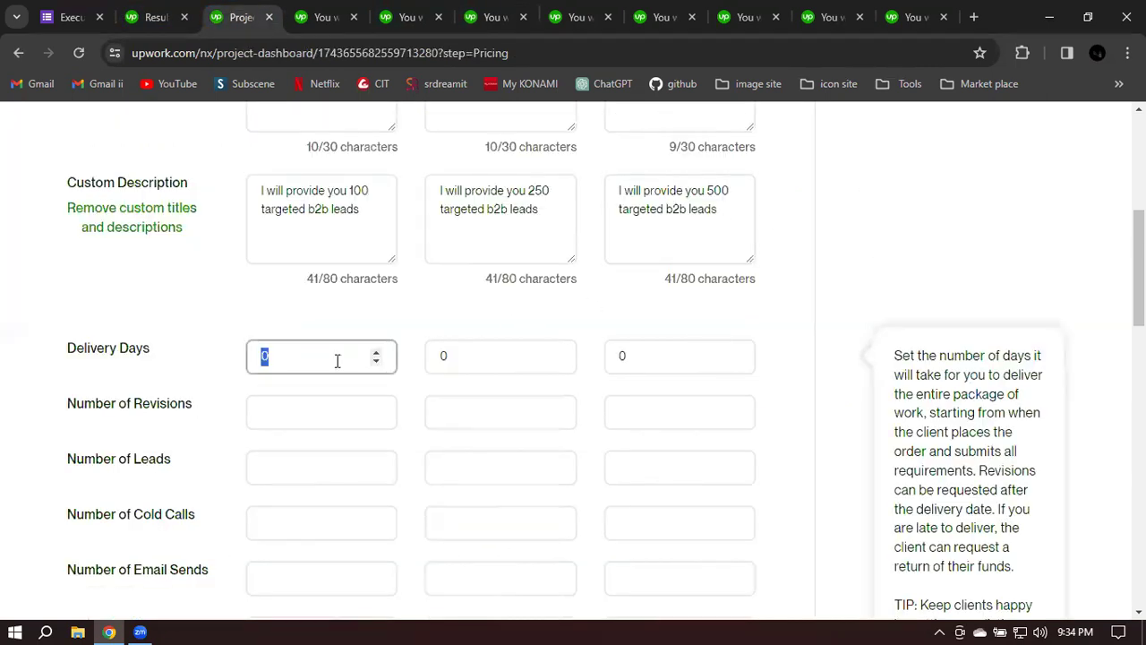
scroll(367, 184, "up", 1)
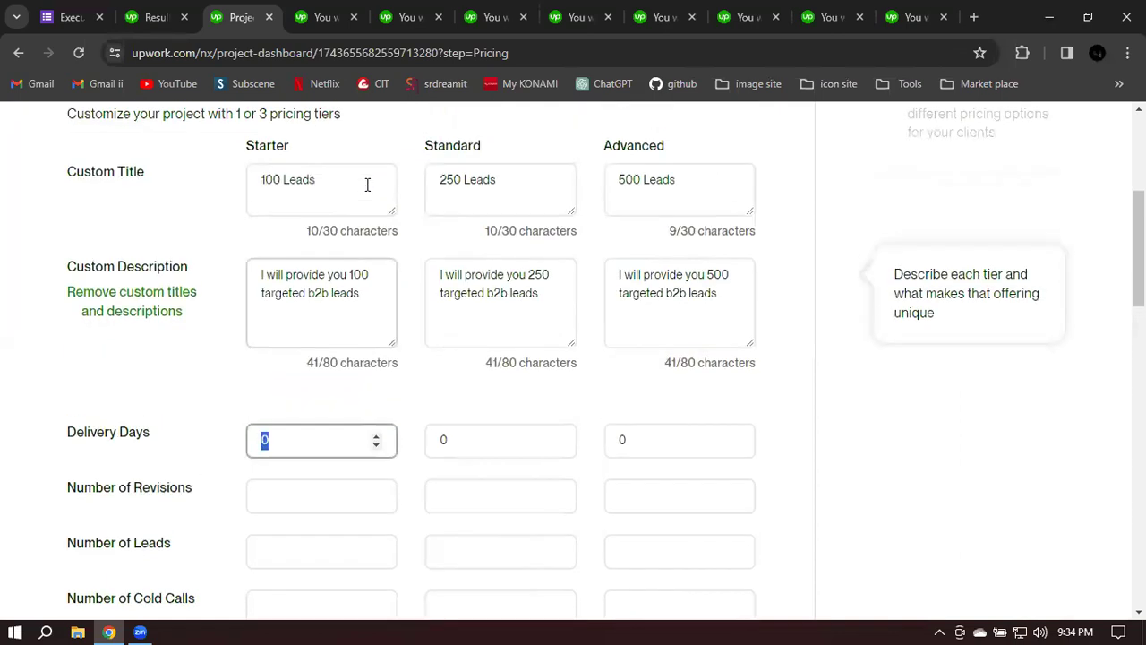
type("2")
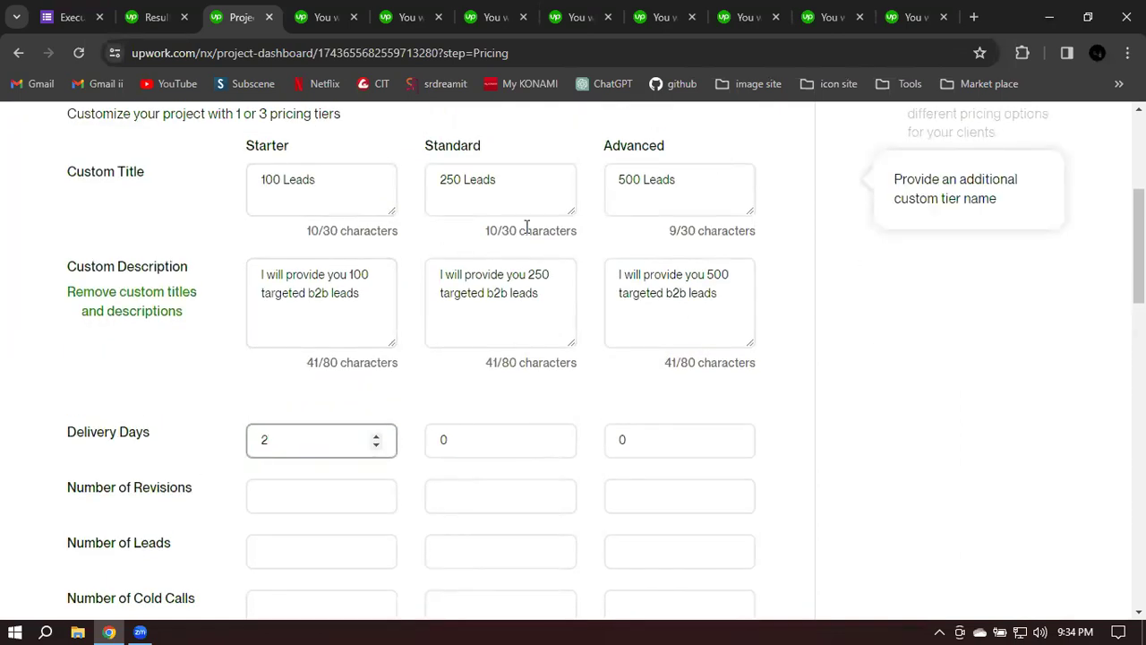
left_click(485, 440)
type("3")
left_click(683, 438)
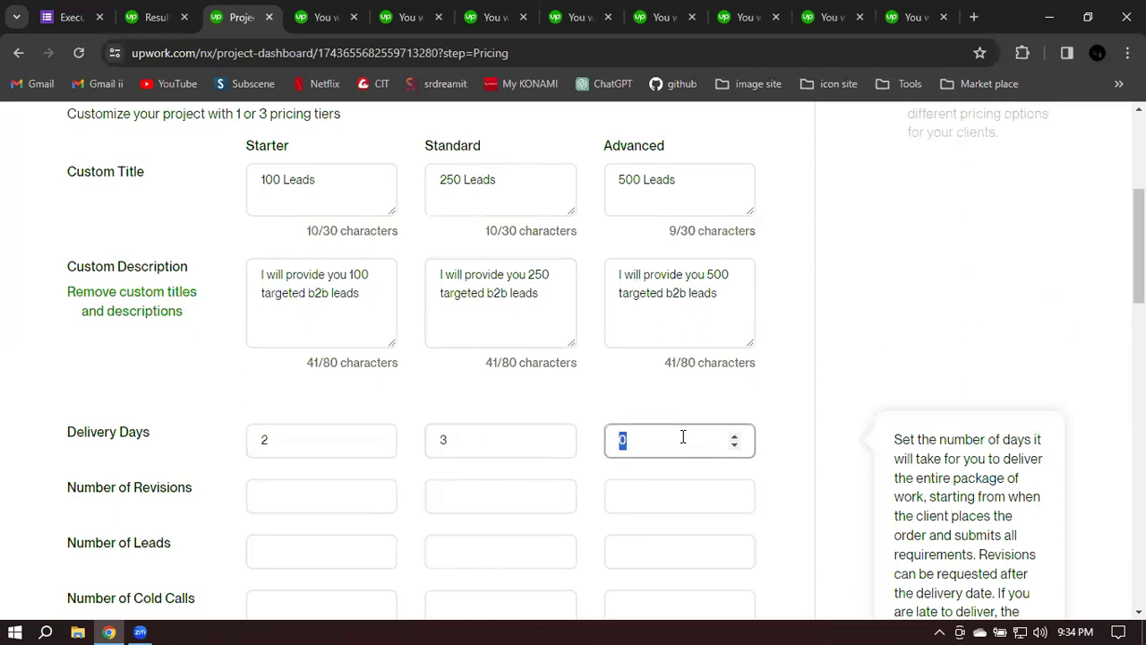
type("4")
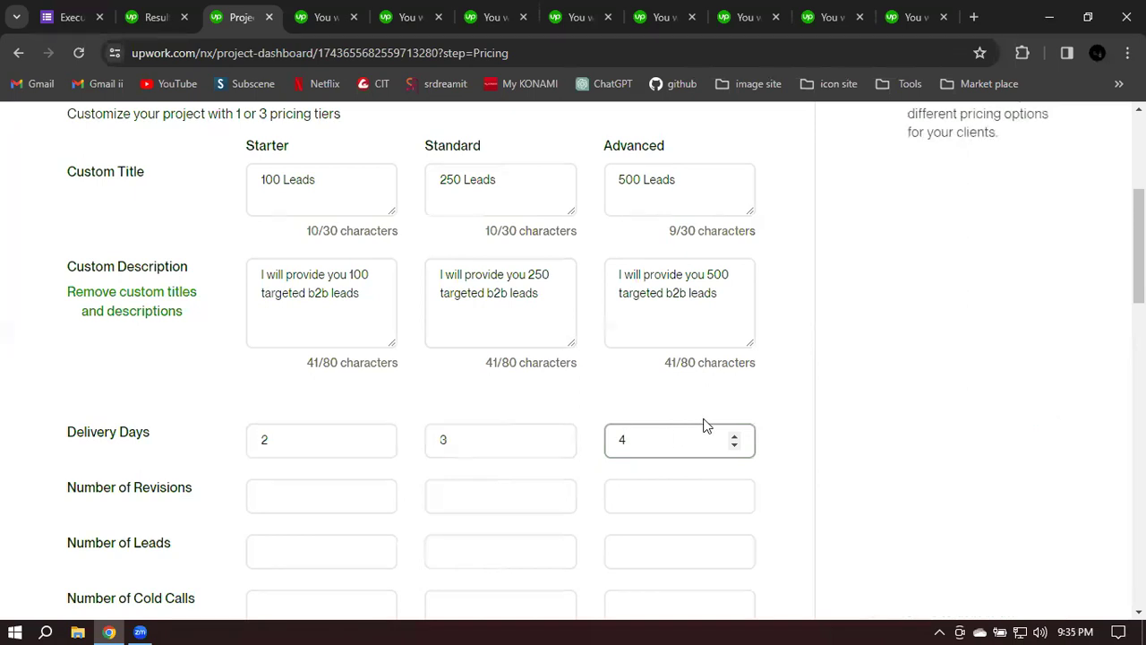
Step: Set the number of revisions to 1 for Starter, 2 for Standard and 4 for Advanced
left_click(791, 376)
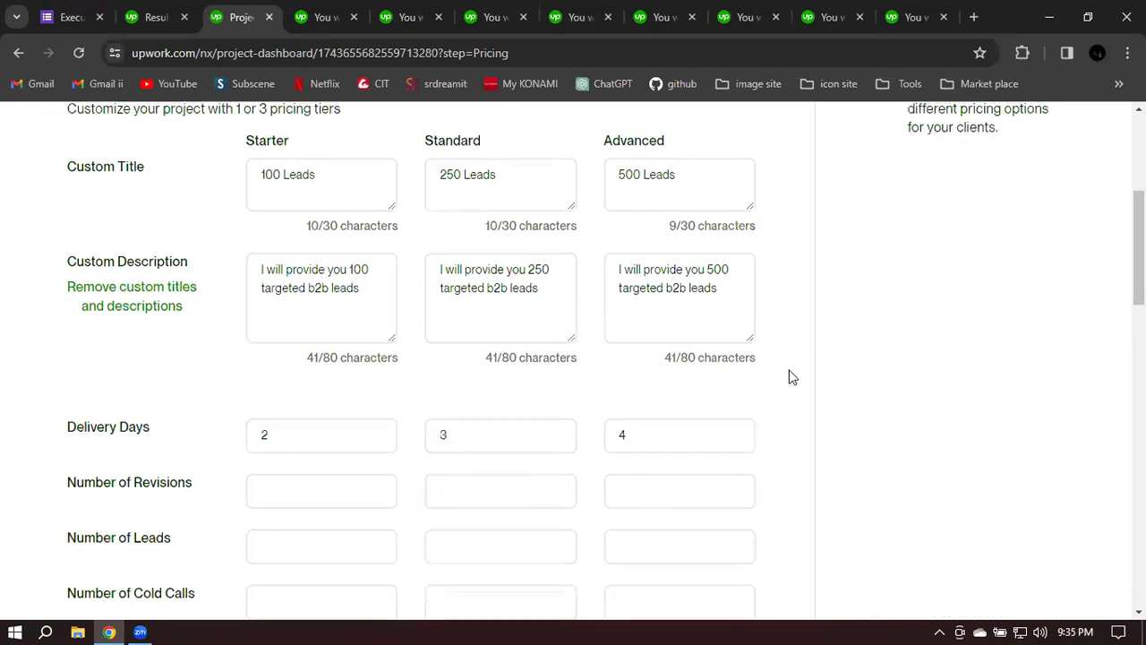
scroll(791, 376, "down", 1)
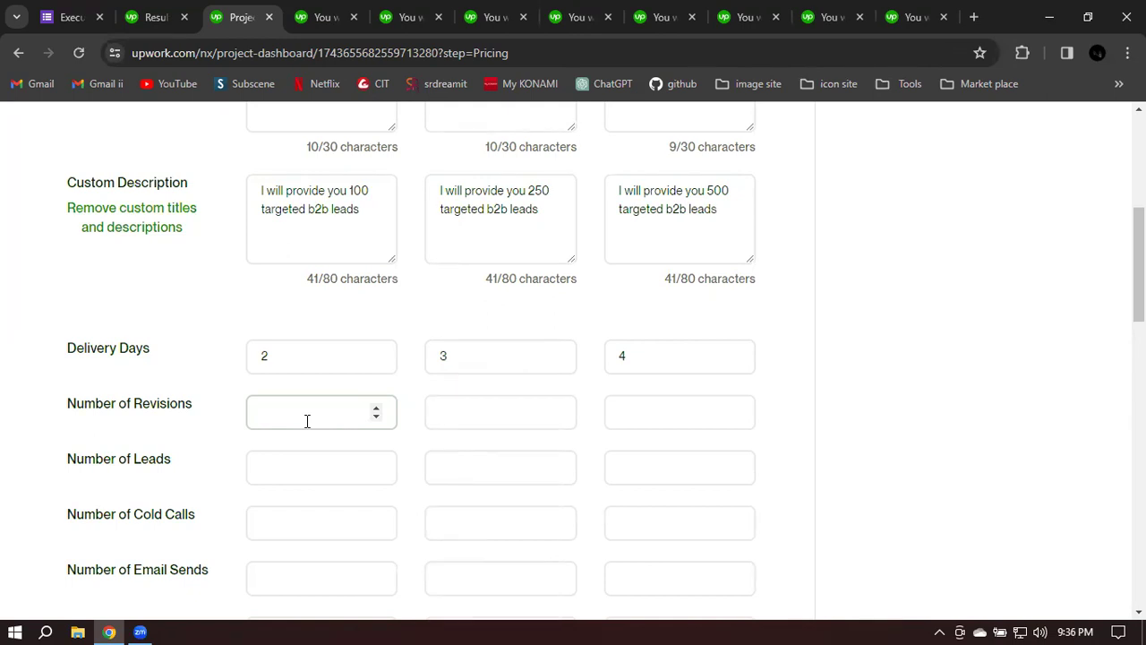
left_click(376, 408)
left_click(377, 409)
left_click(377, 408)
left_click(376, 418)
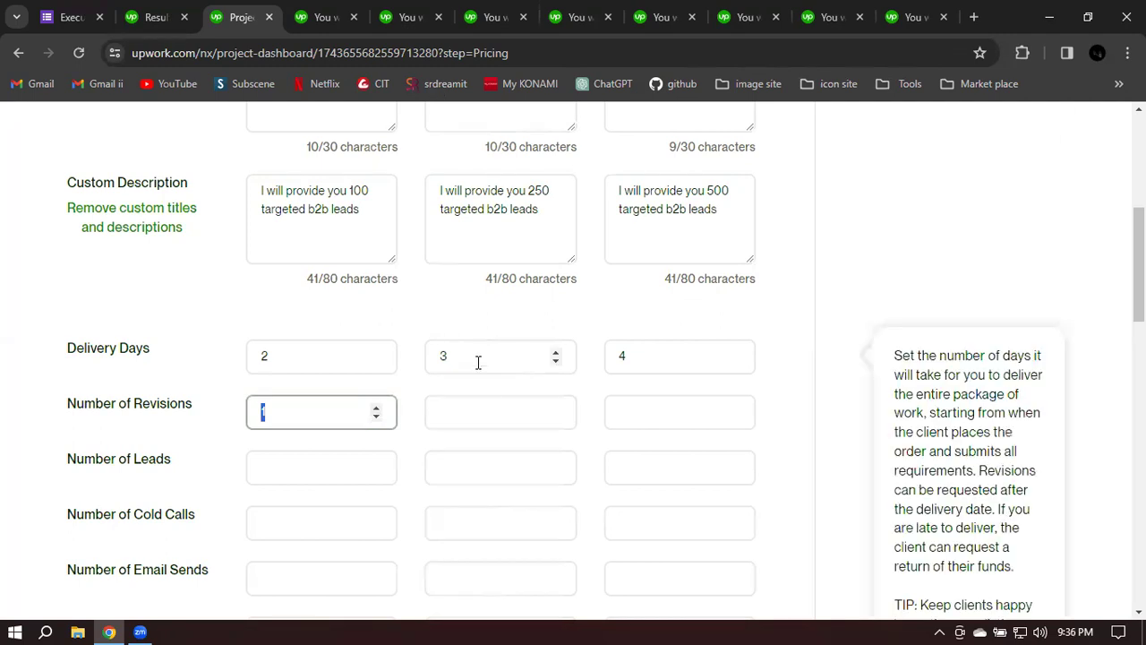
left_click(555, 407)
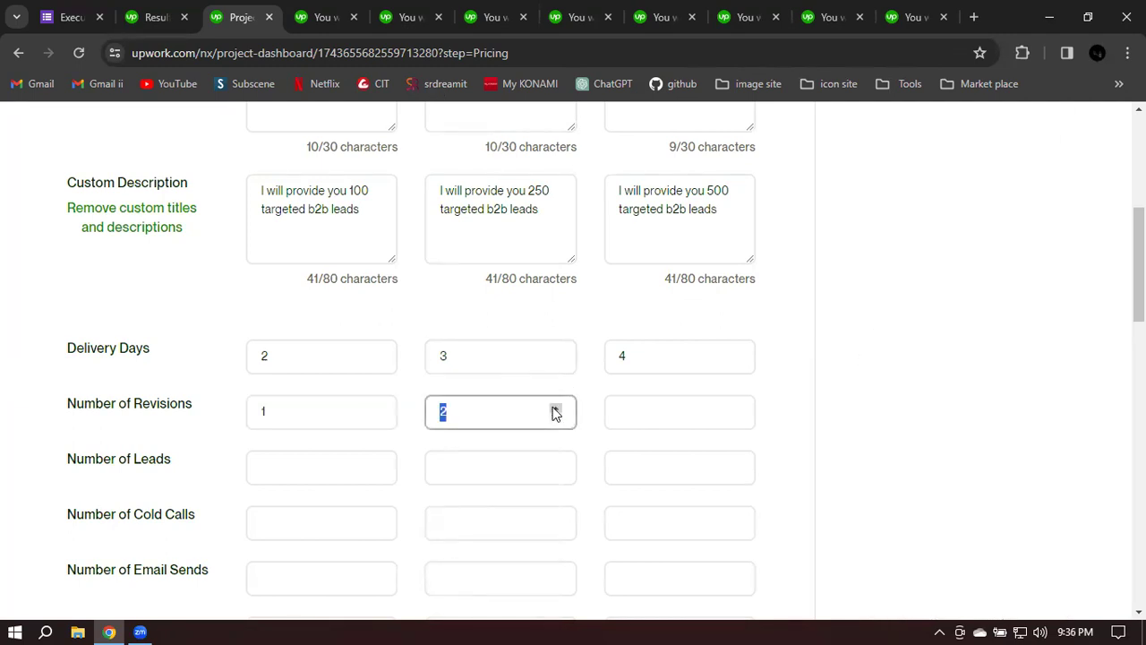
left_click(734, 408)
left_click(734, 407)
left_click(734, 407)
left_click(734, 411)
left_click(789, 415)
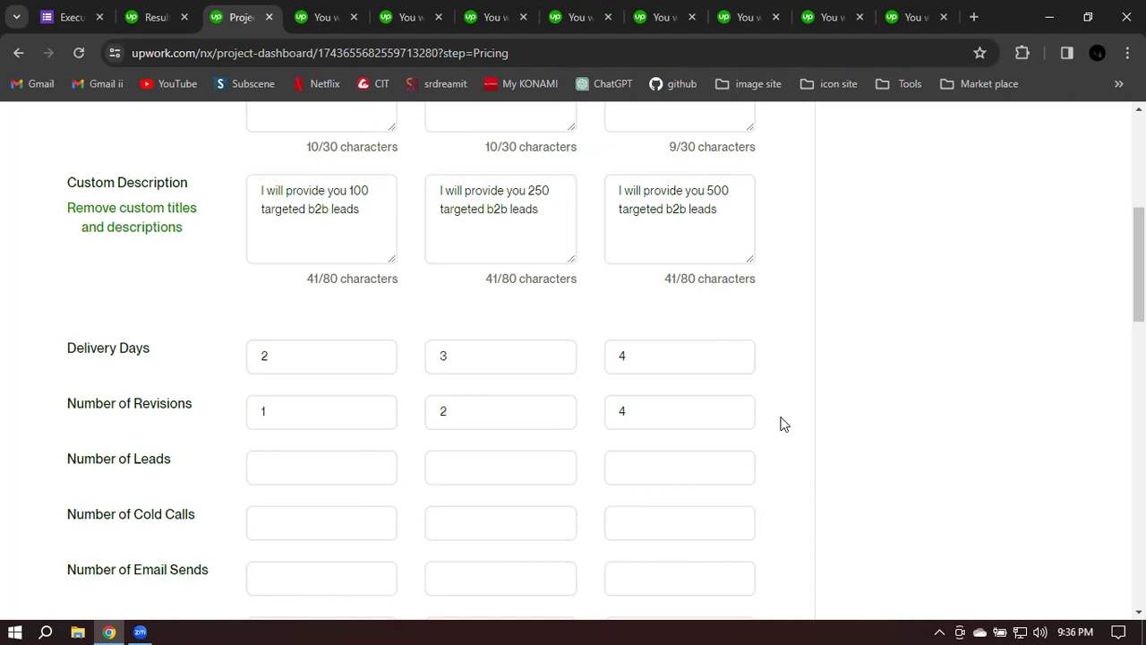
Step: Check the number of revisions per tier in the "B2B lead generation, targeted Lead generation, LinkedIn lead generation" listing
left_click(335, 16)
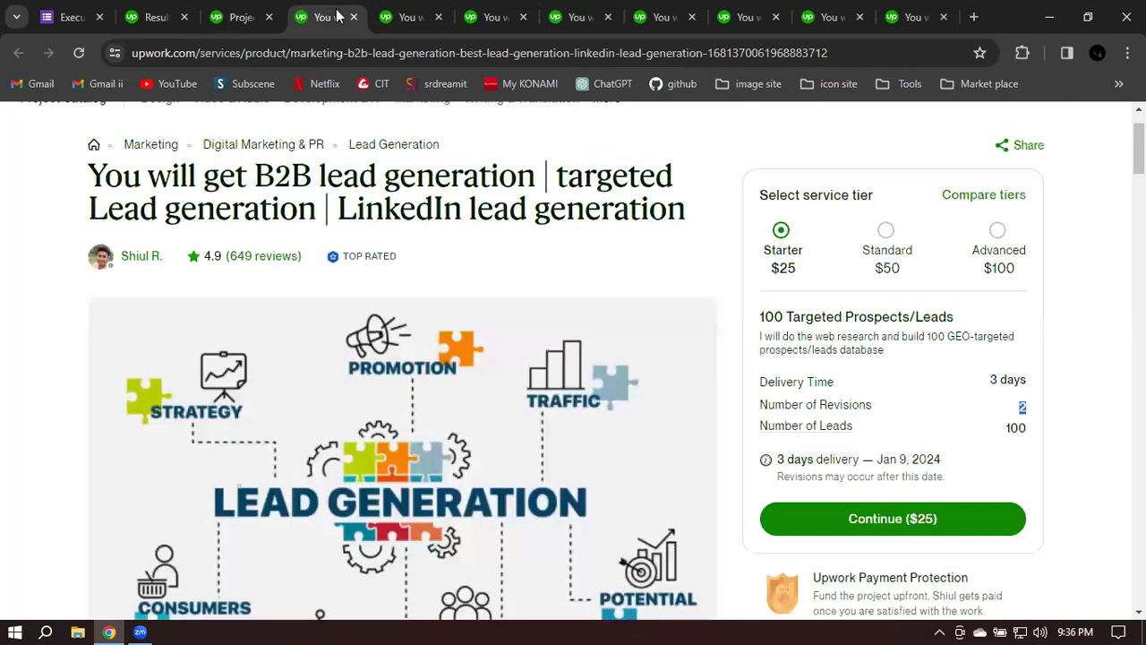
left_click(931, 405)
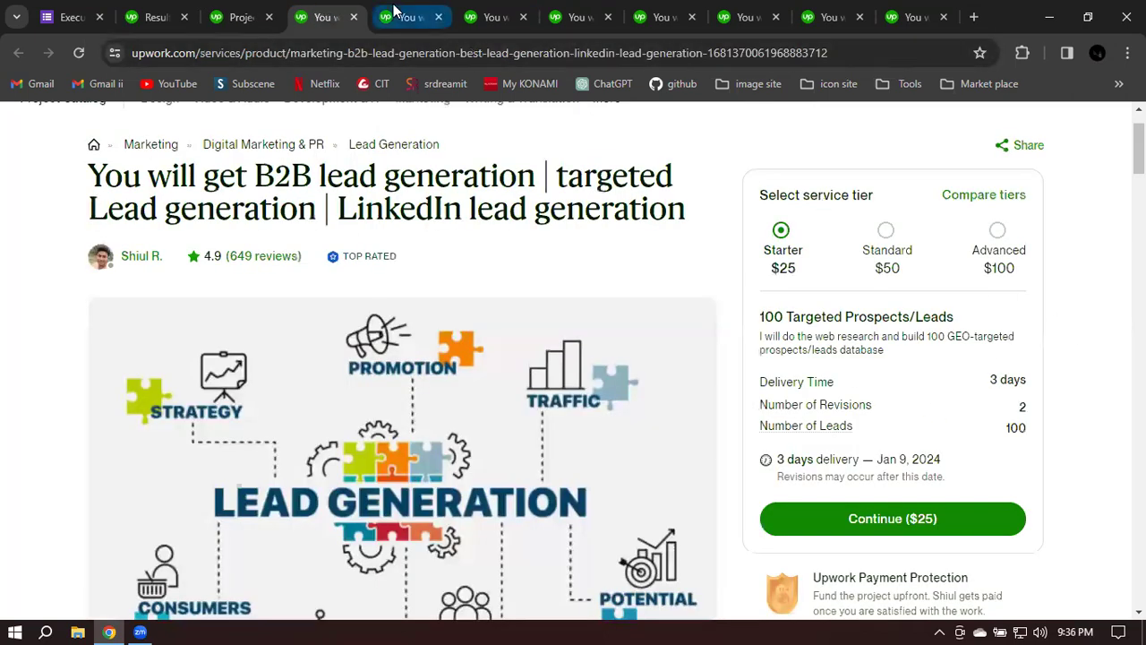
left_click(883, 229)
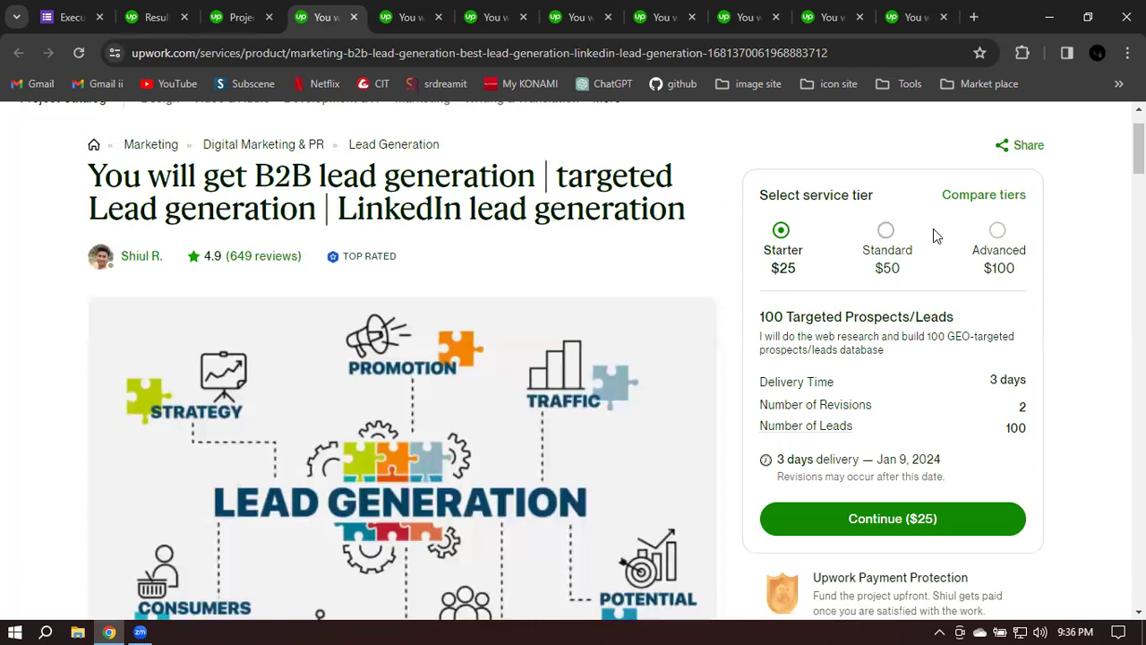
left_click(1003, 234)
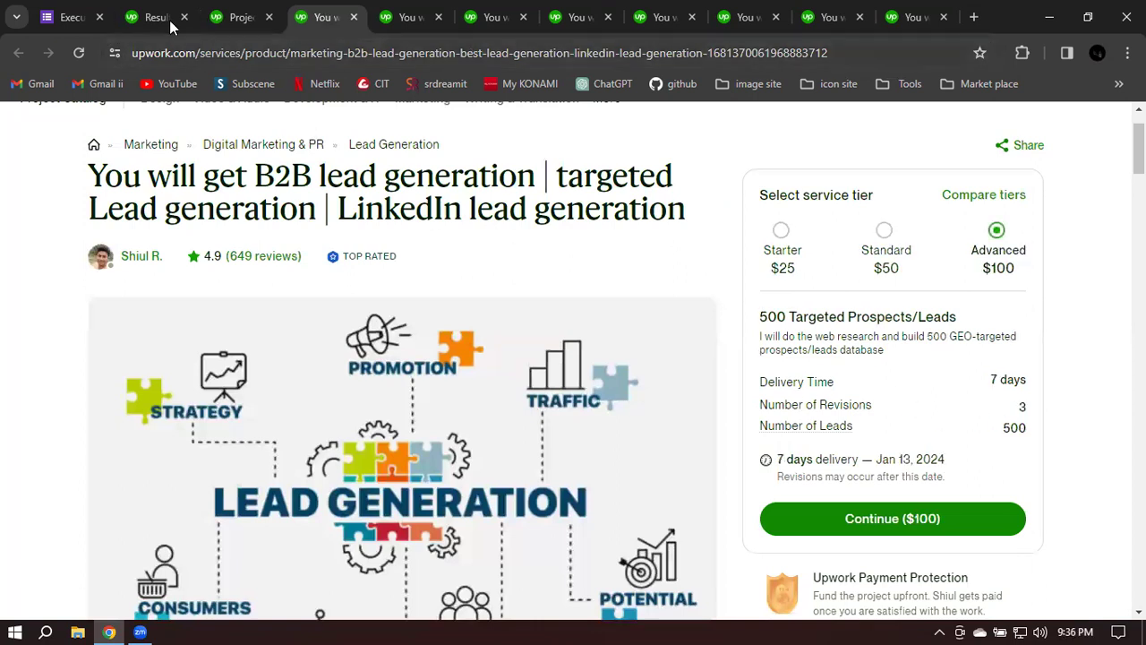
Step: Return to the project's pricing tiers and set the number of leads to 100 for Starter, 250 for Standard and 500 for Advanced
left_click(232, 18)
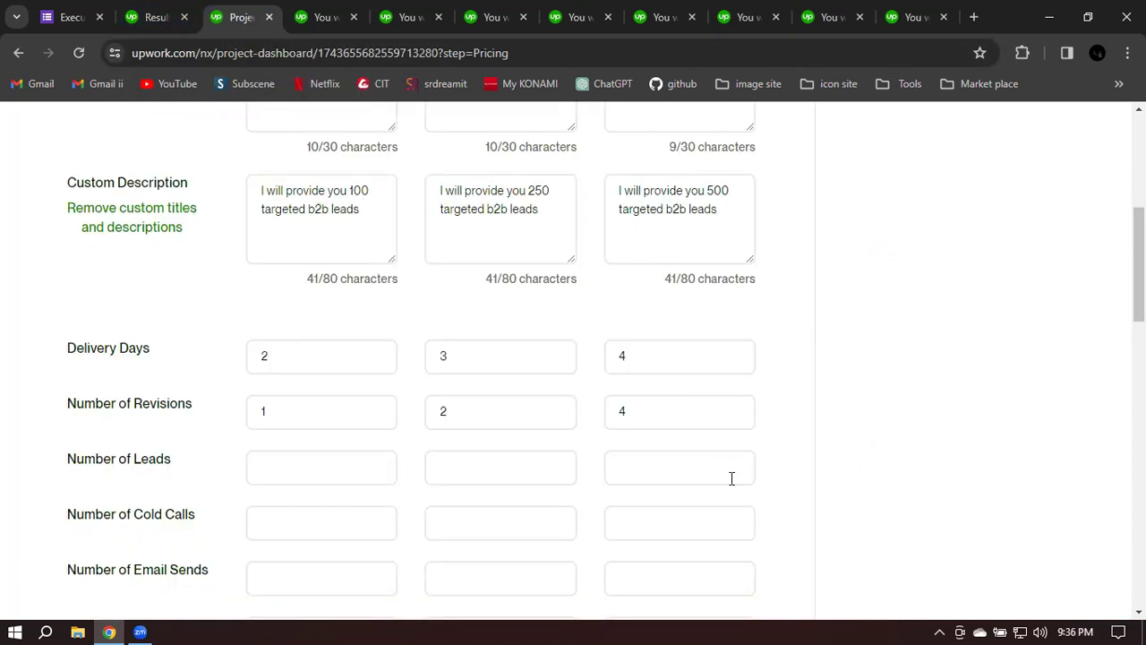
scroll(801, 432, "down", 3)
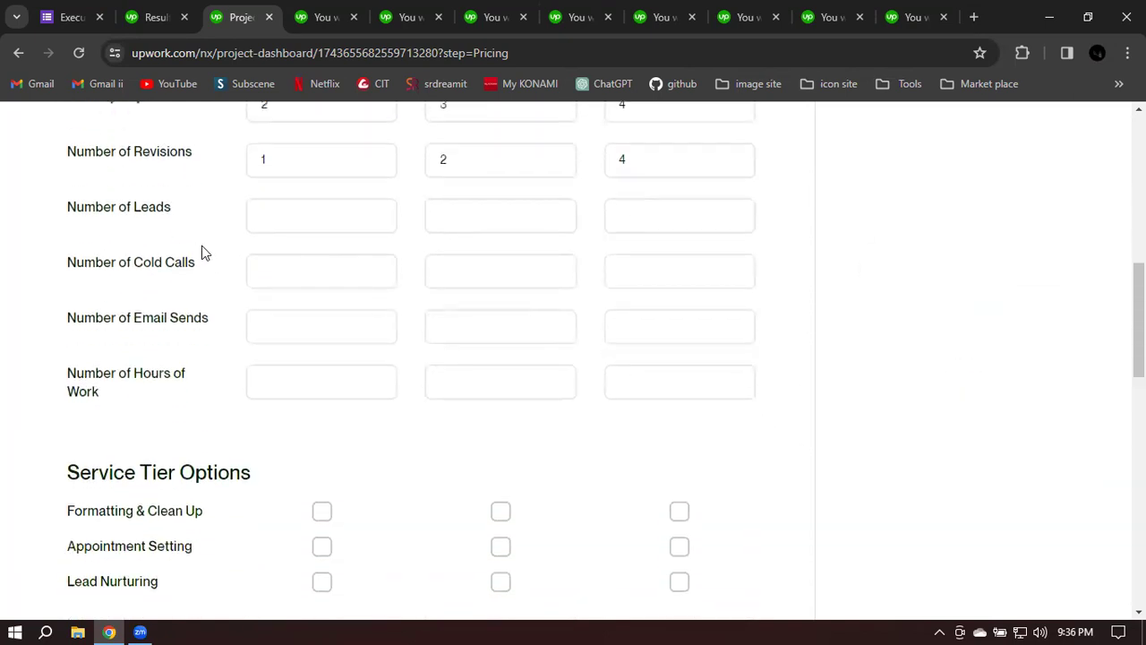
left_click(314, 213)
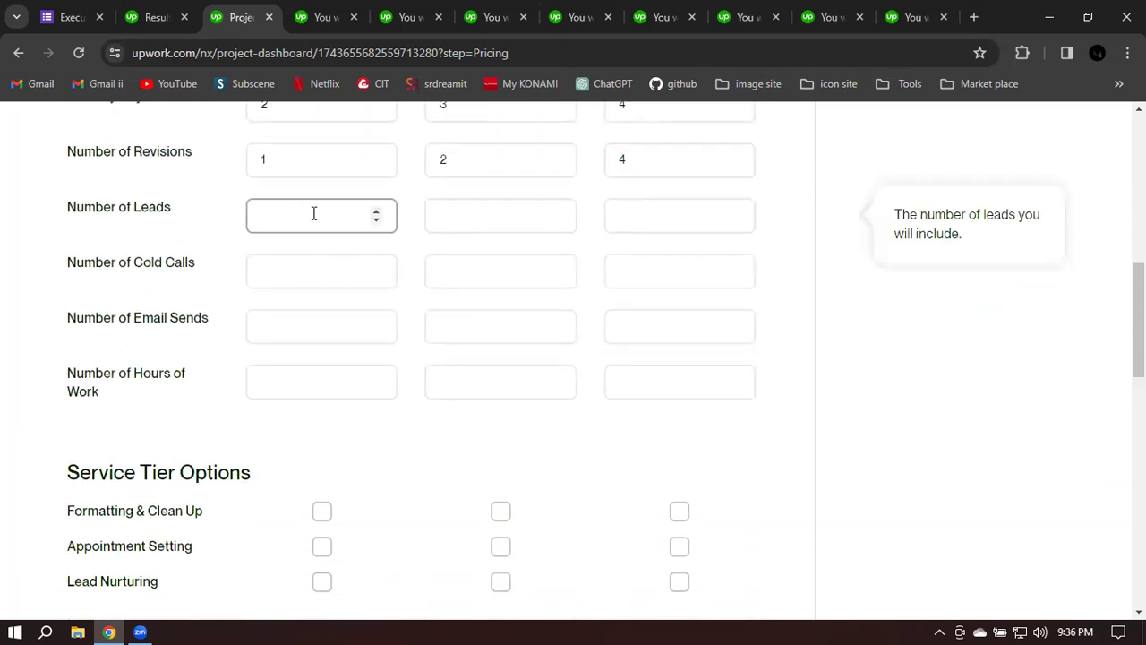
type("100")
key("Tab")
type("250")
key("Tab")
type("500")
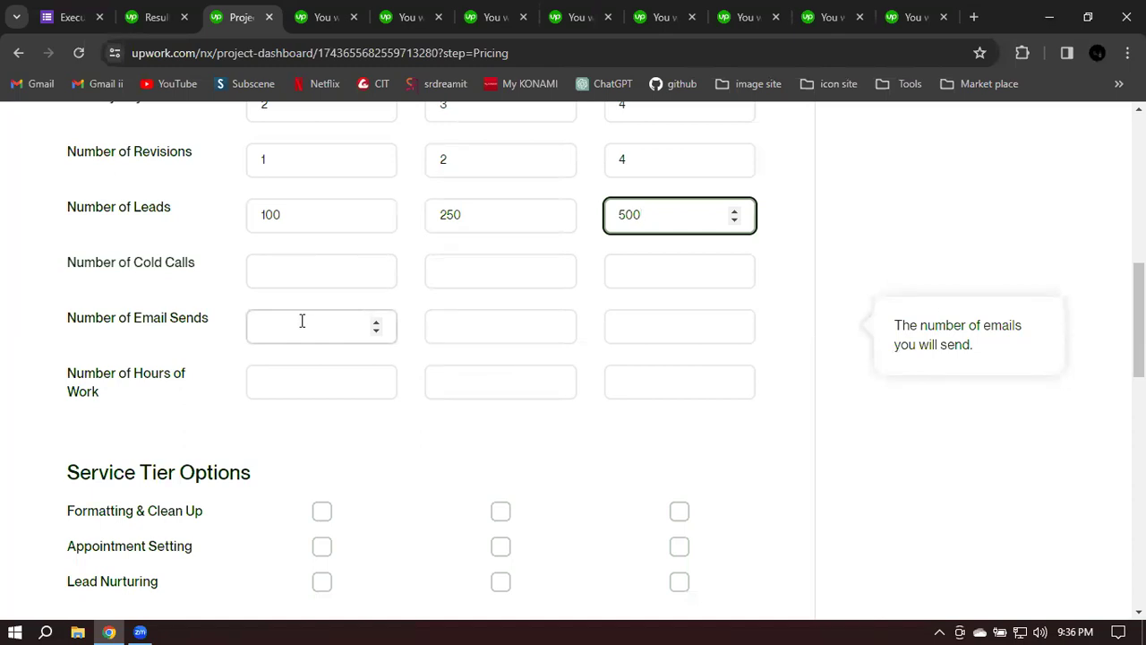
left_click(783, 256)
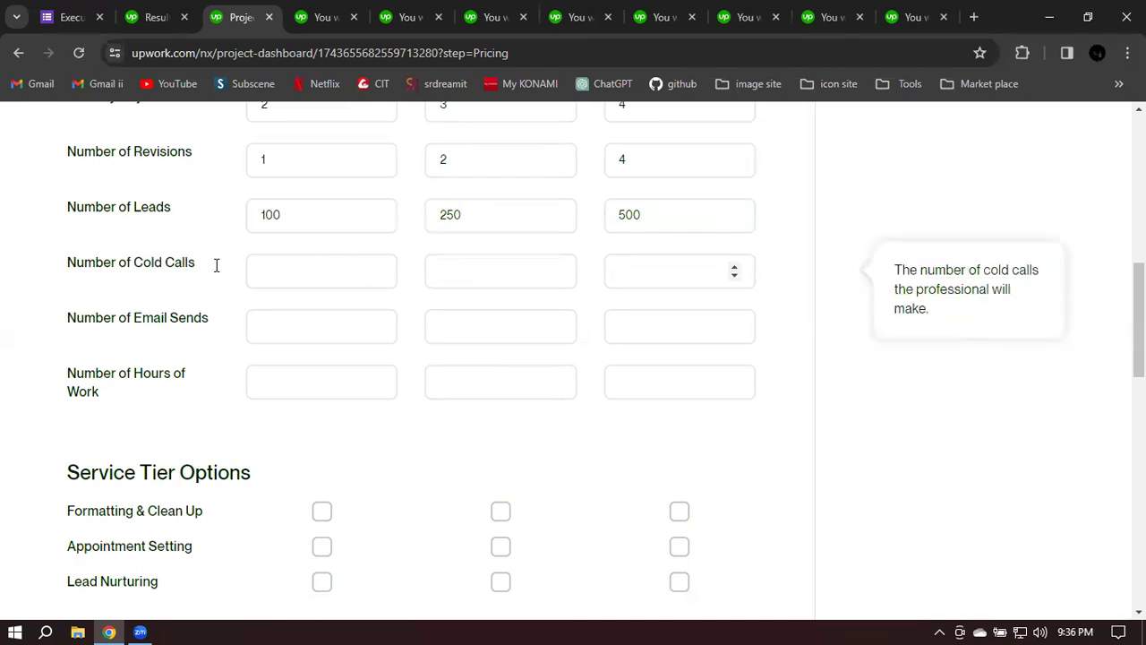
Step: Look through the competing listings for hours of work, comparing the Advanced, Standard and Starter tiers of the qualified B2B leads listing
mouse_move(730, 275)
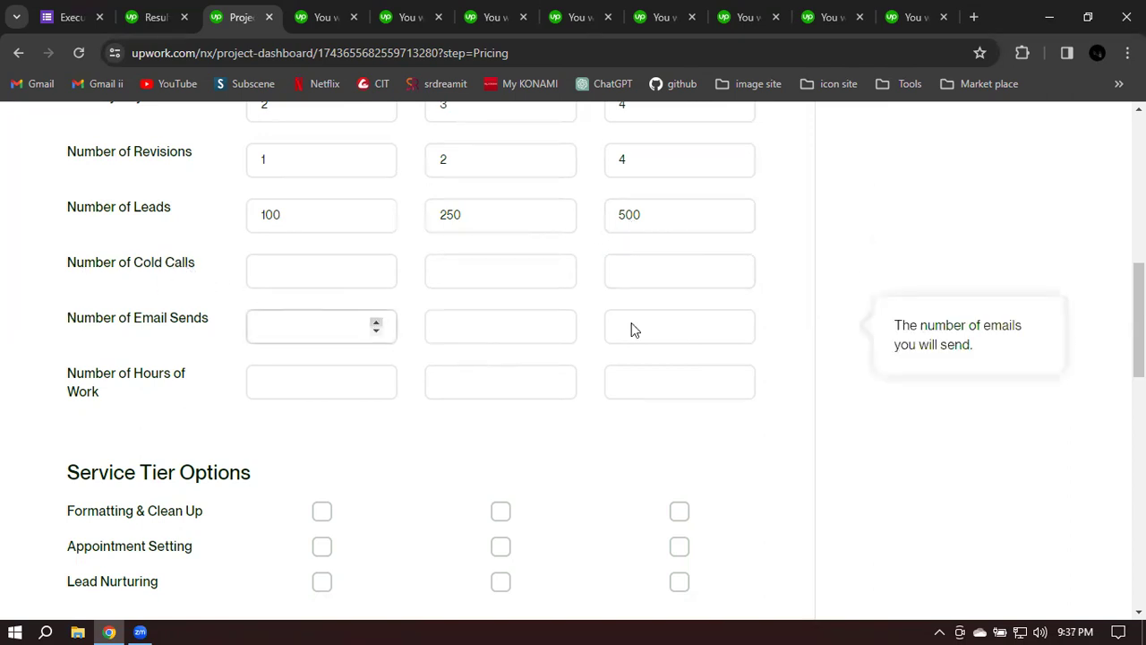
left_click(319, 390)
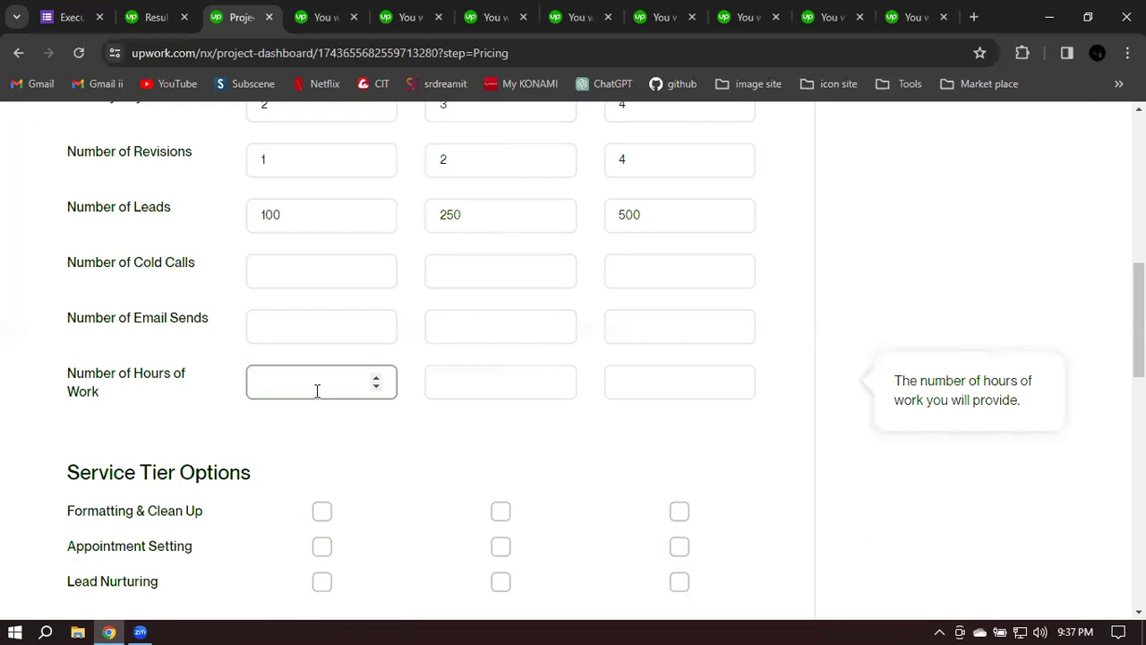
left_click(328, 15)
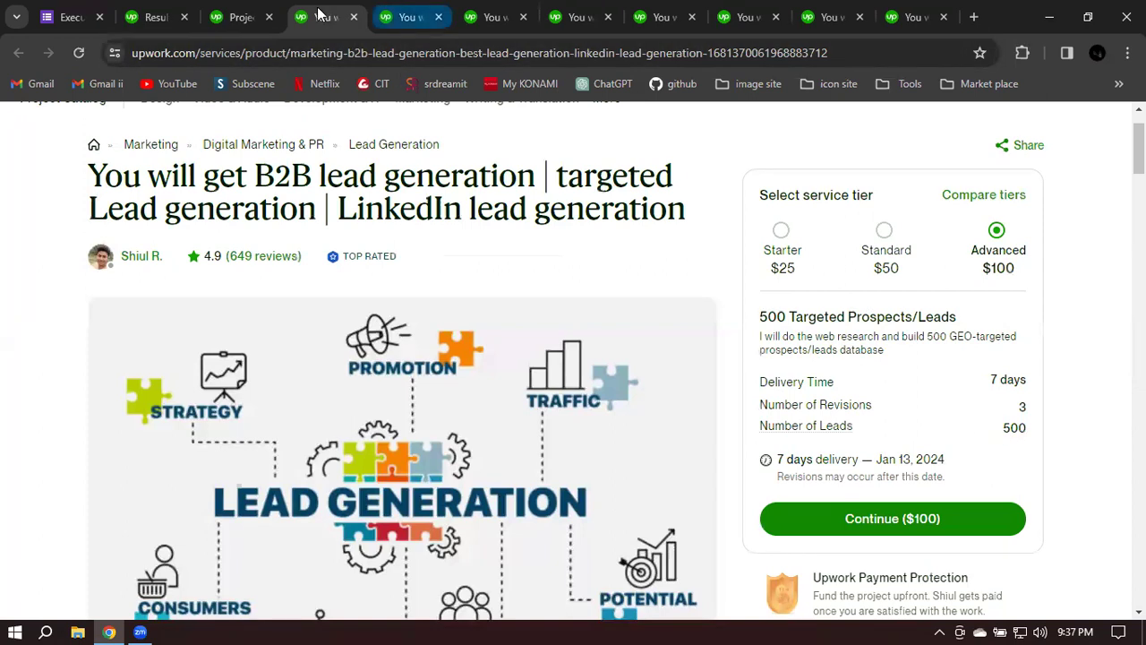
left_click(410, 16)
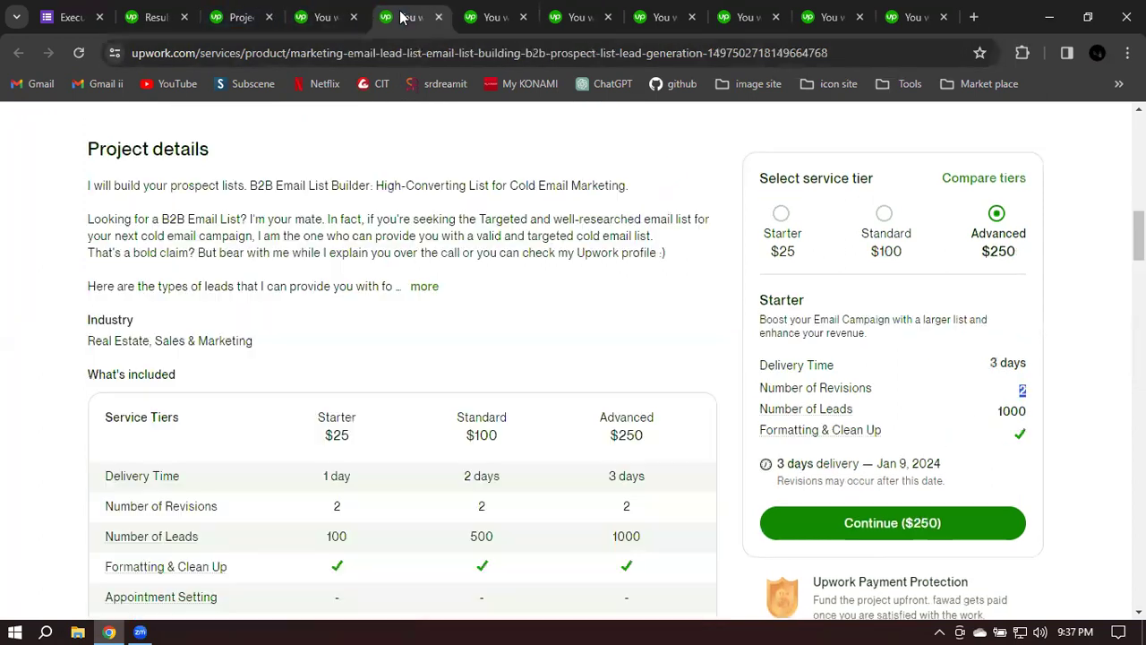
left_click(860, 410)
key("ctrl+Tab")
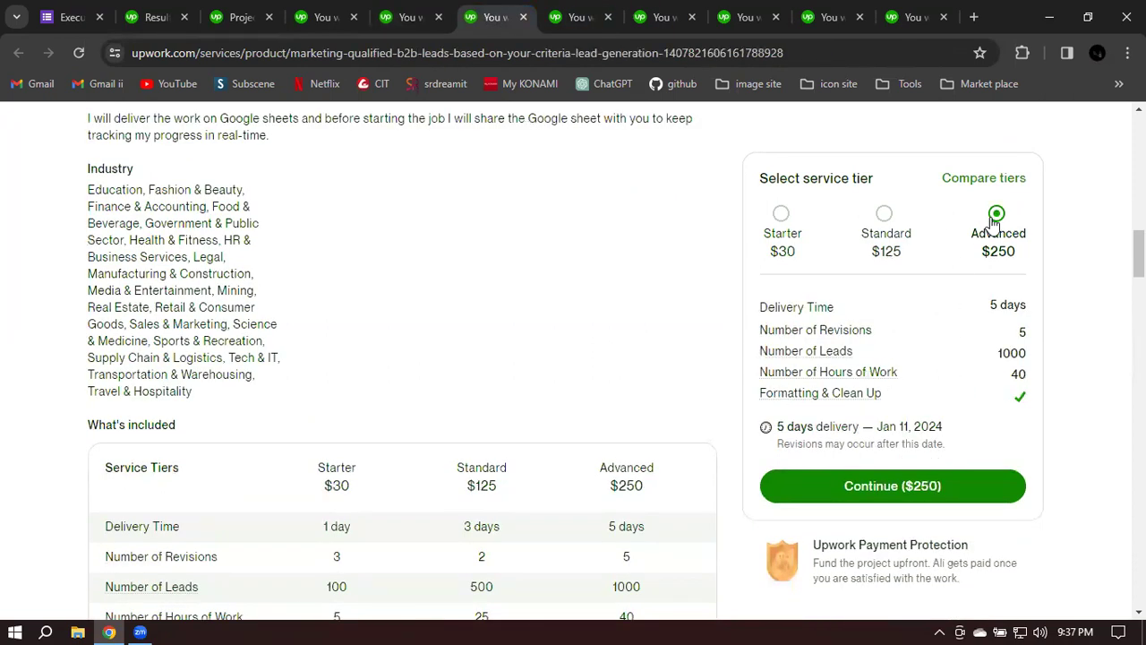
double_click(1015, 379)
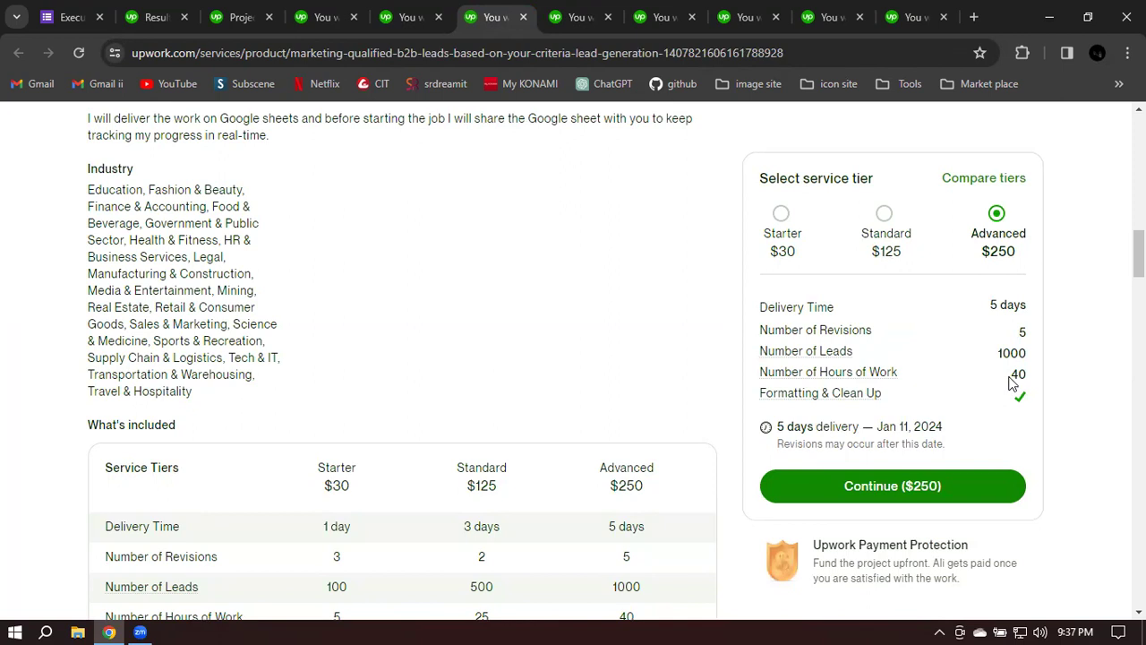
left_click(895, 221)
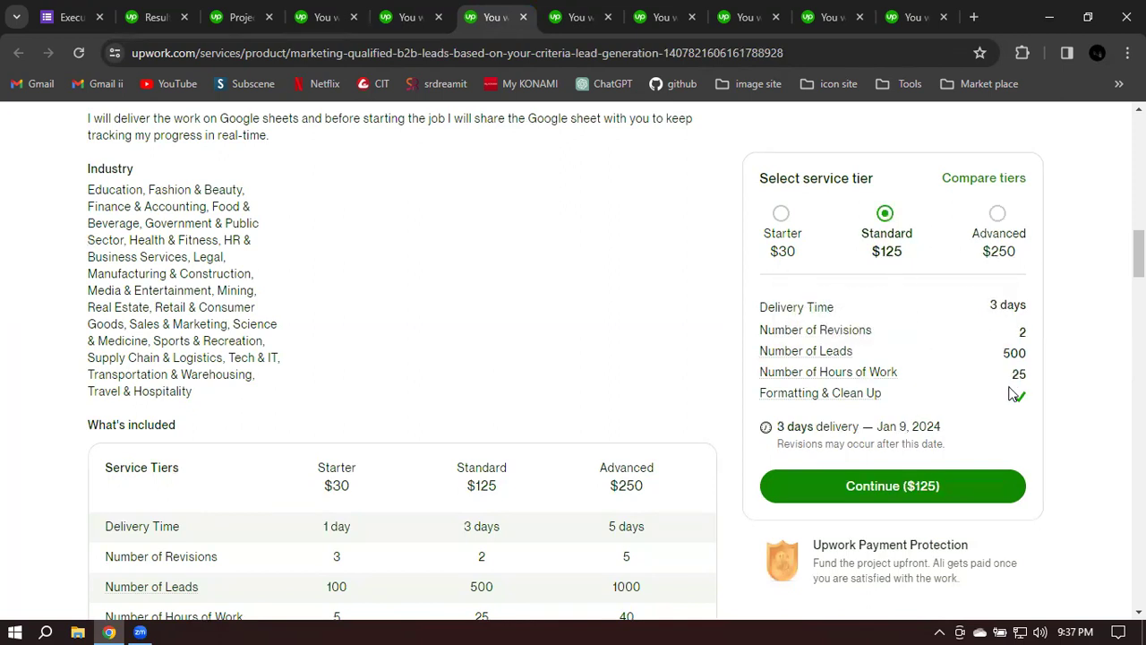
left_click(781, 218)
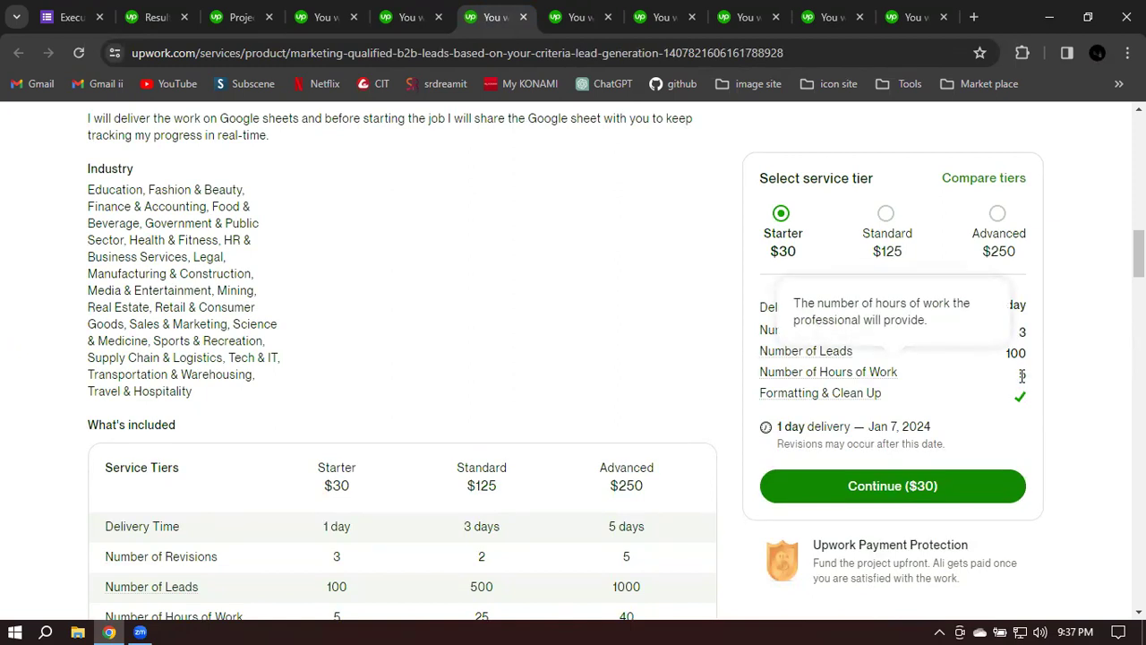
Step: Close the search results page and set the project's hours of work to 5 for Starter, 12 for Standard and 24 for Advanced
left_click(150, 17)
left_click(242, 17)
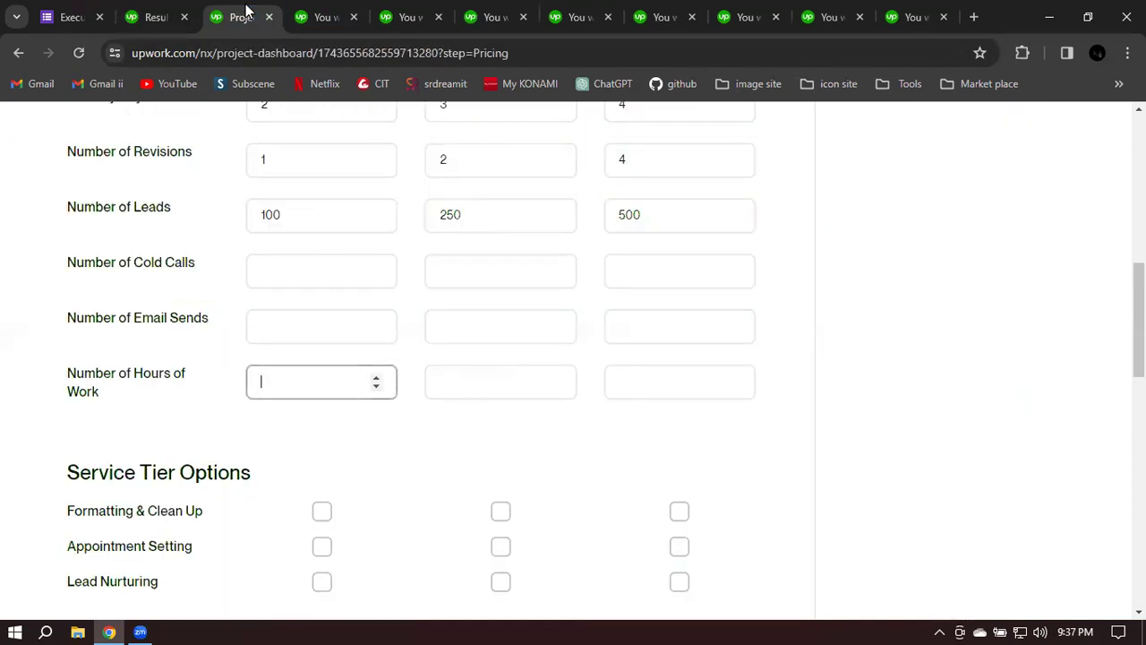
left_click(184, 17)
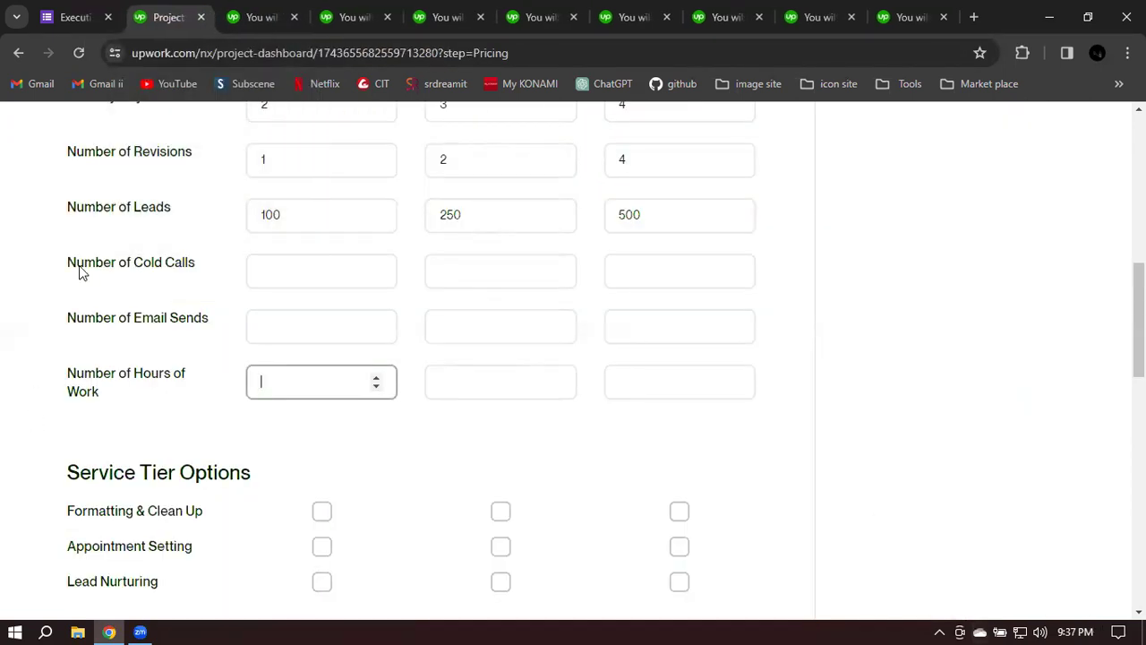
left_click(315, 383)
type("5")
left_click(500, 380)
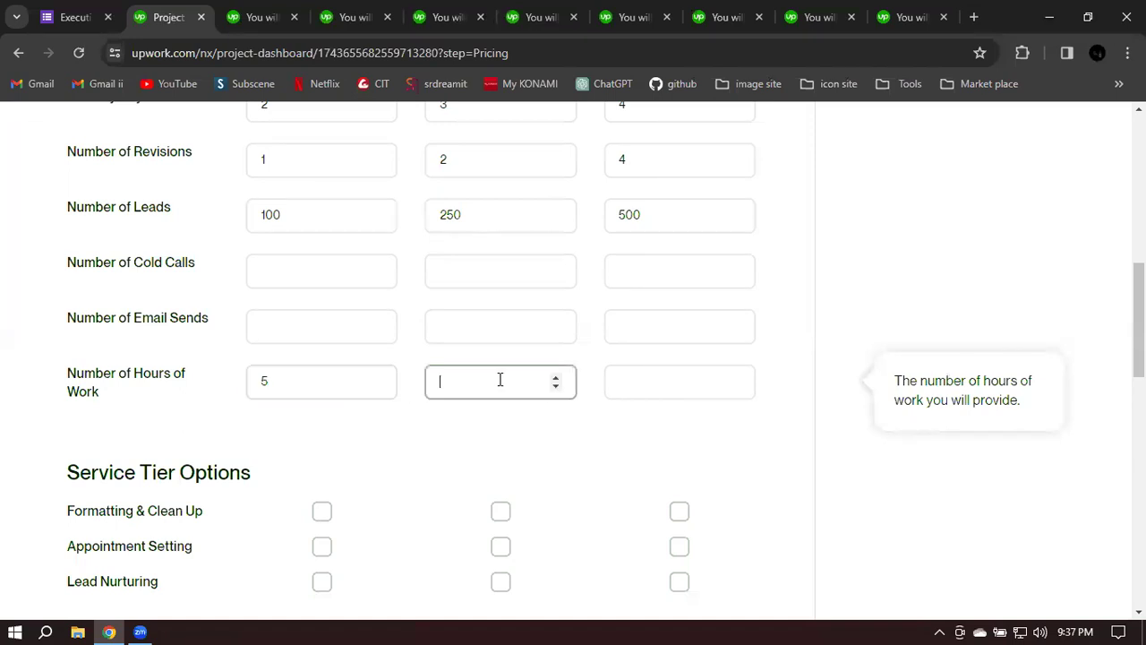
type("12")
left_click(673, 375)
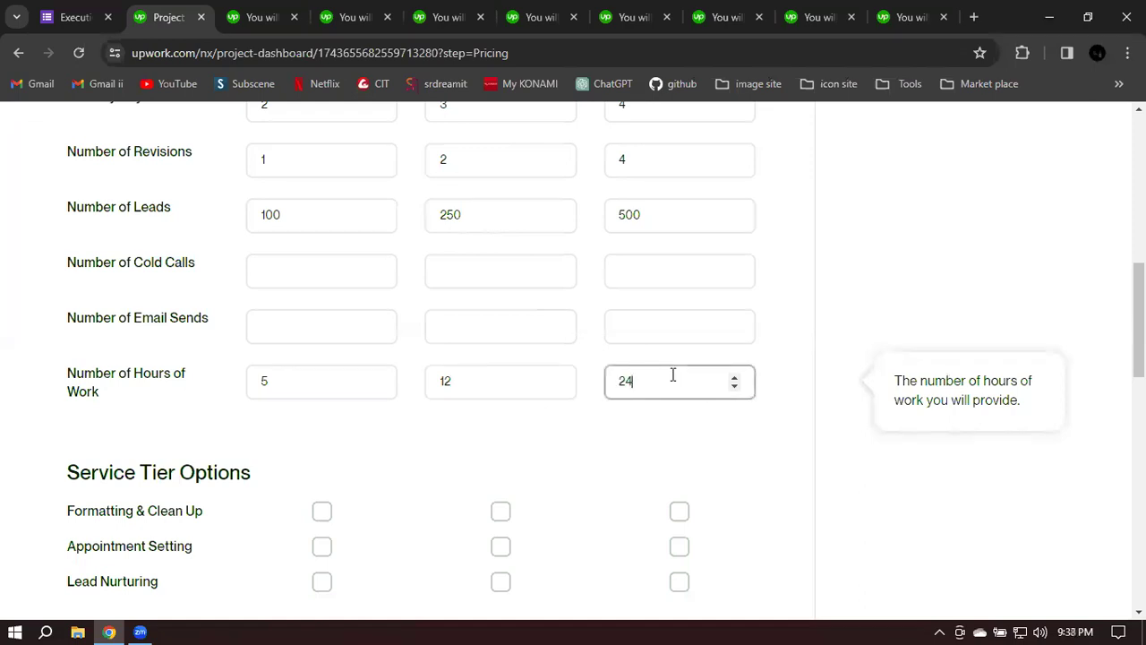
scroll(654, 223, "up", 2)
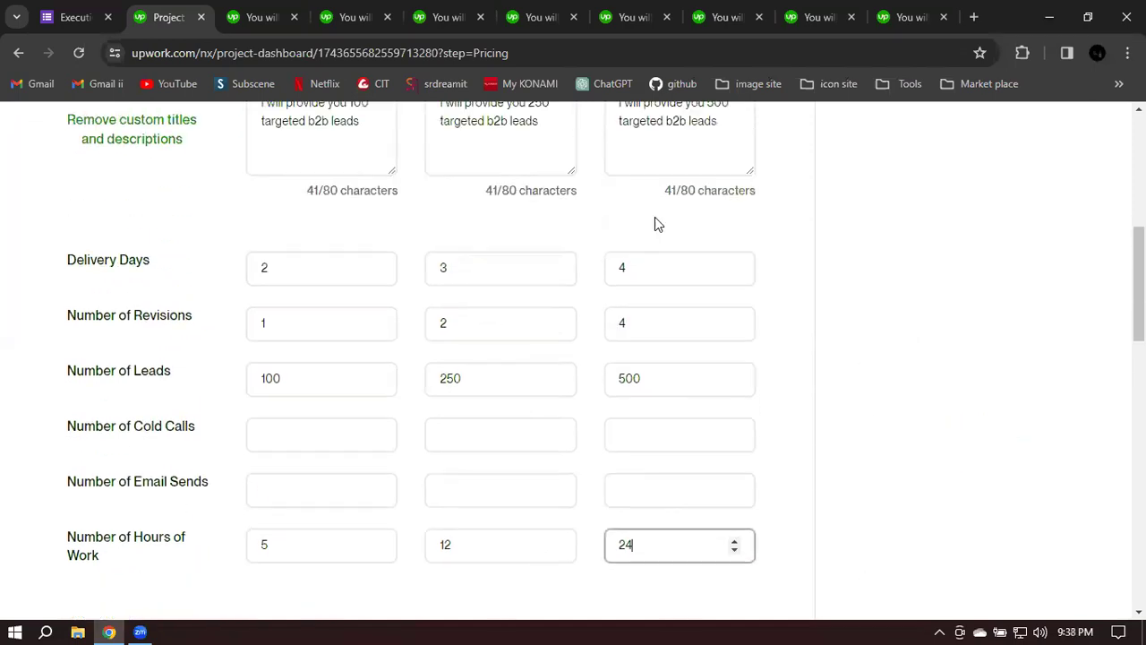
left_click(802, 453)
scroll(796, 455, "down", 2)
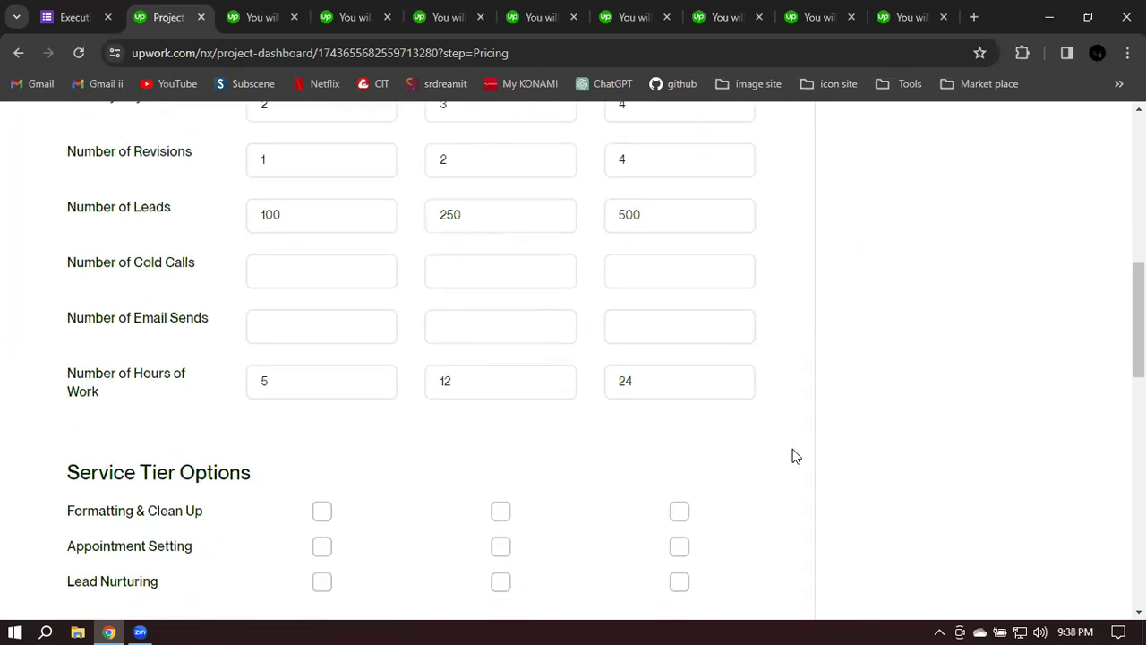
Step: Include Formatting & Clean Up in the Starter, Standard and Advanced service tiers
scroll(794, 456, "down", 2)
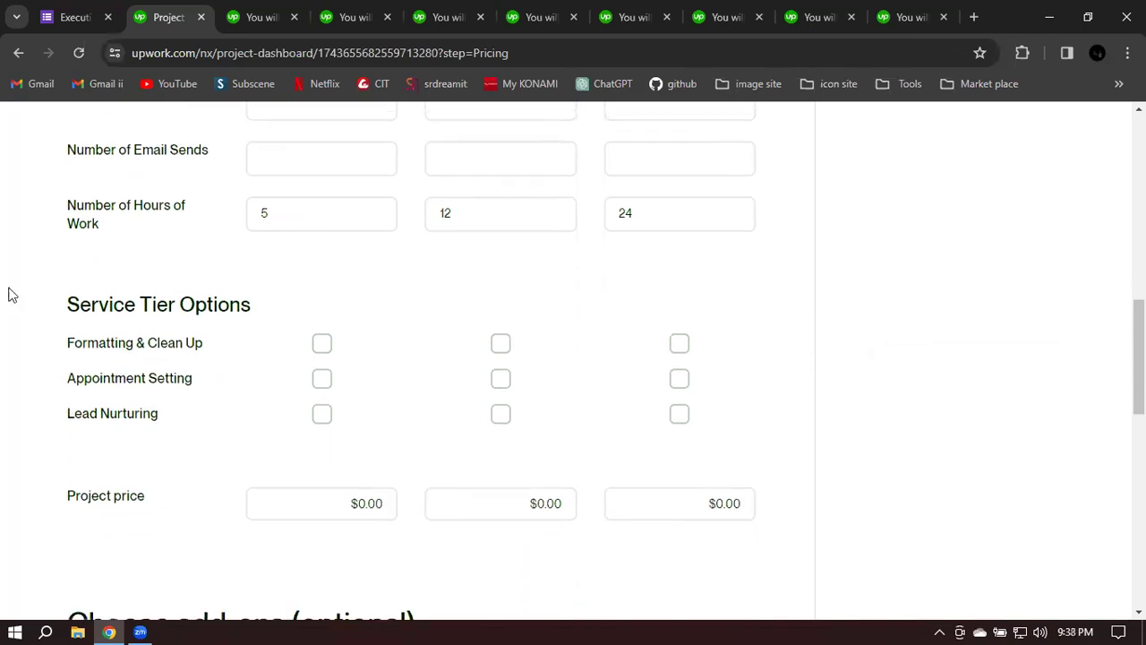
left_click(321, 343)
left_click(500, 346)
left_click(680, 349)
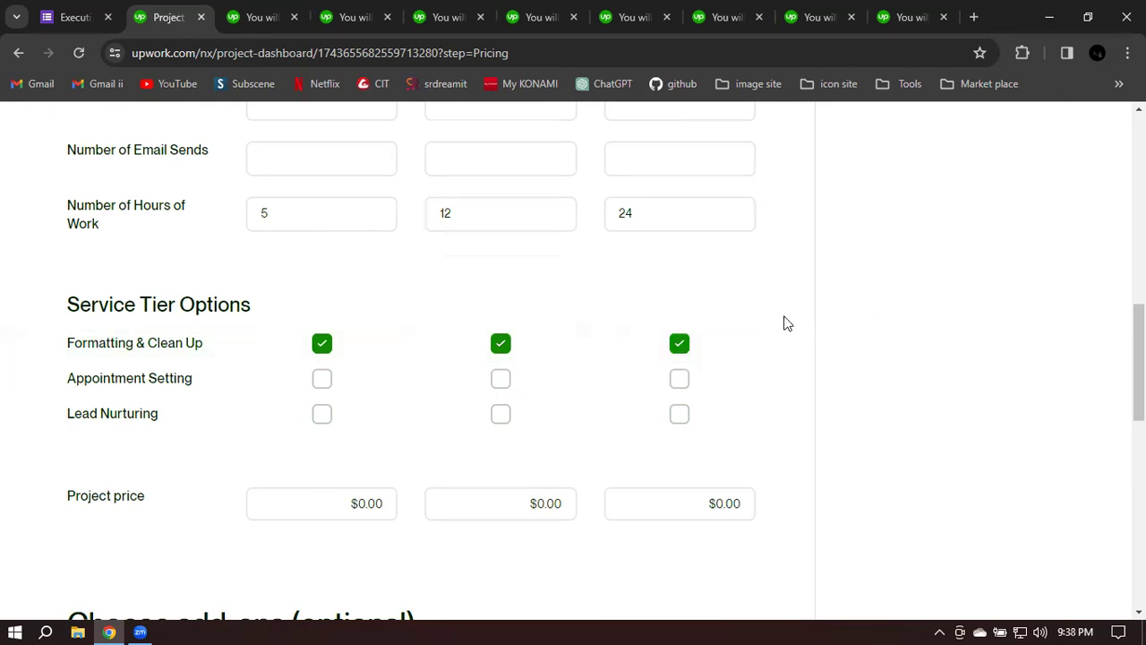
Step: Set the project price to $25 for Starter, $55 for Standard and $125 for Advanced
scroll(831, 310, "down", 1)
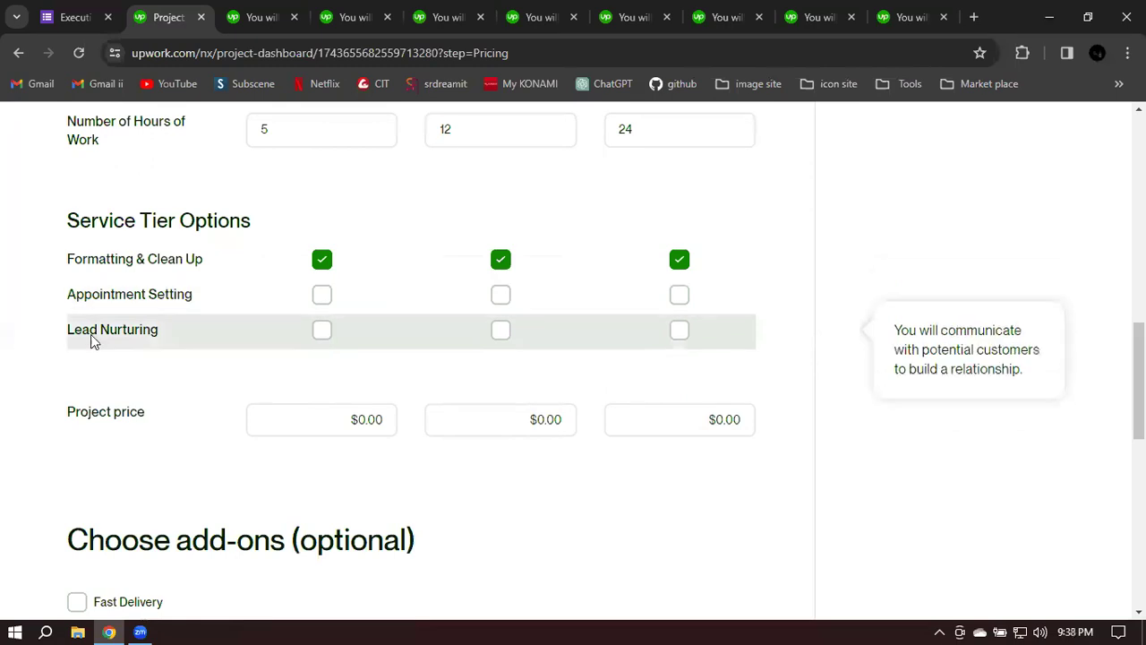
scroll(102, 200, "up", 2)
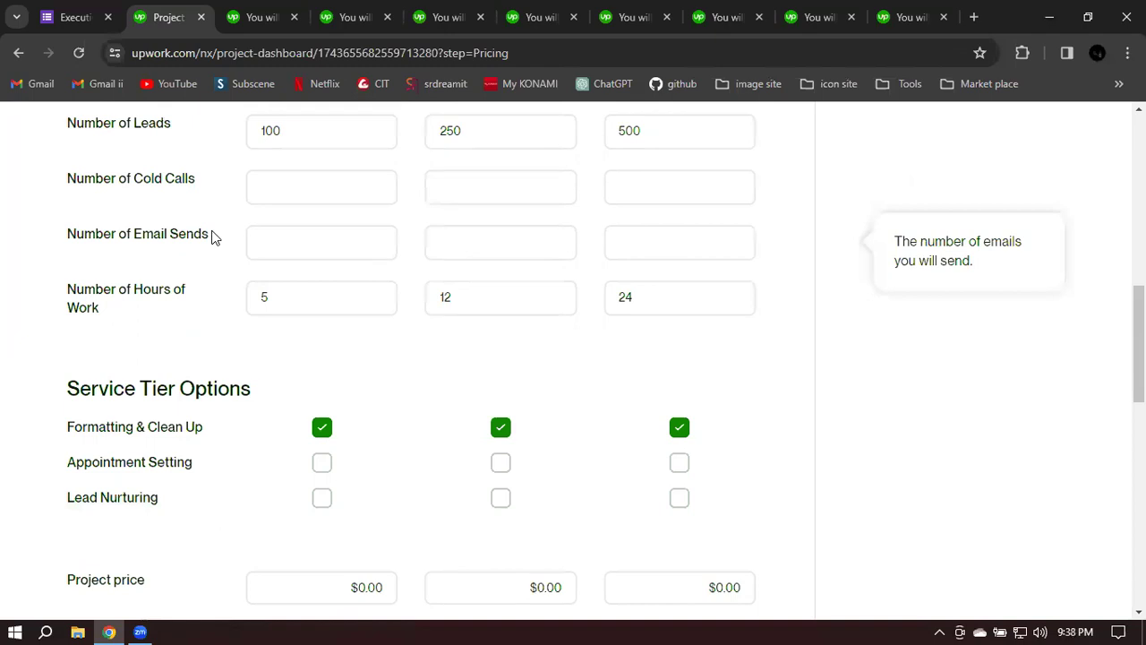
scroll(212, 237, "down", 1)
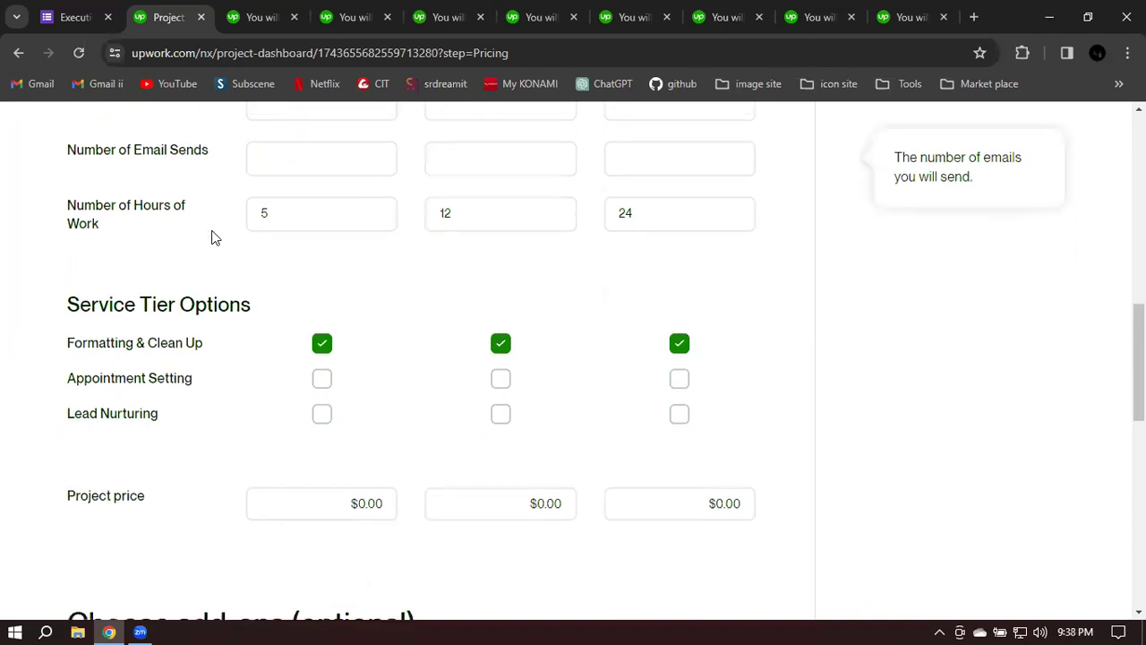
scroll(450, 392, "down", 2)
left_click(301, 349)
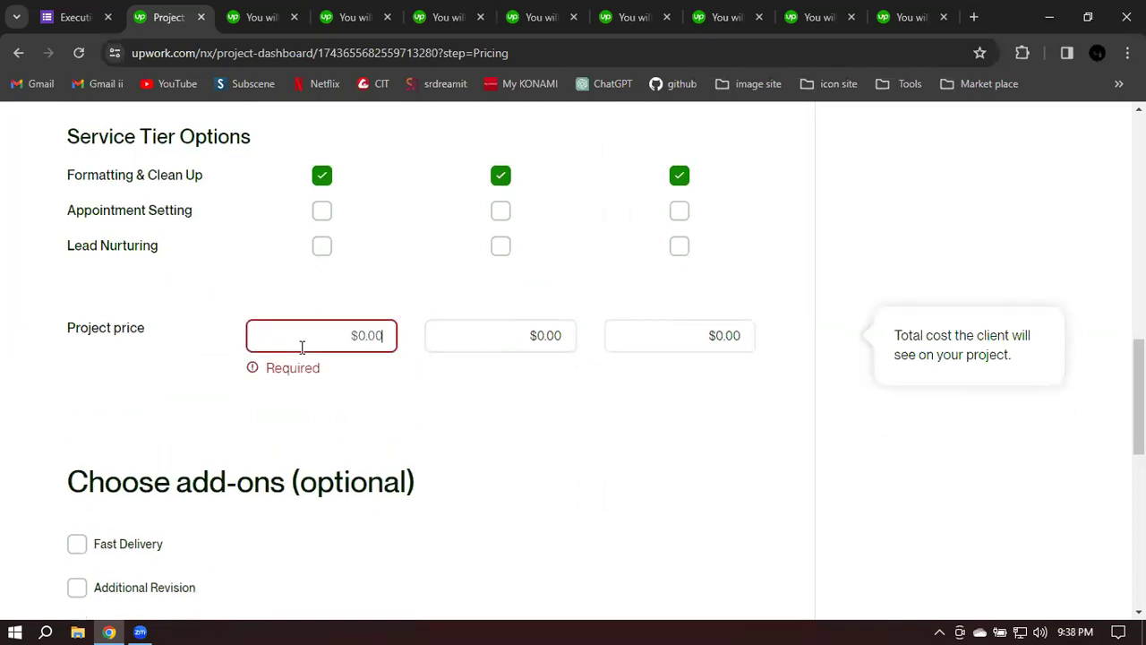
type("25")
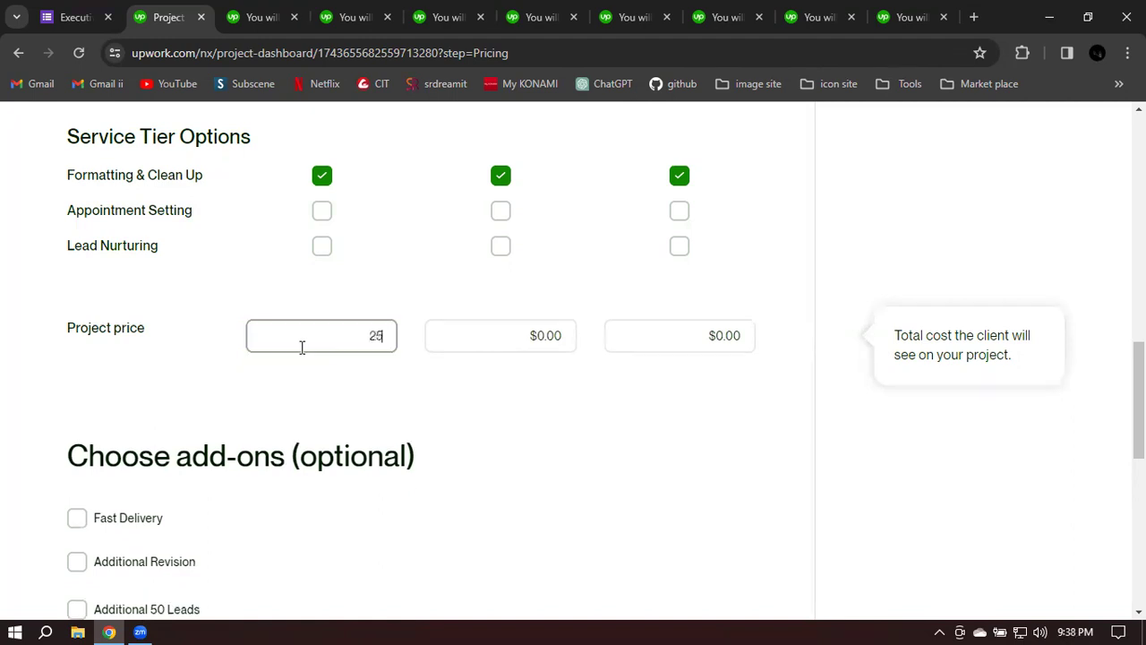
left_click(515, 338)
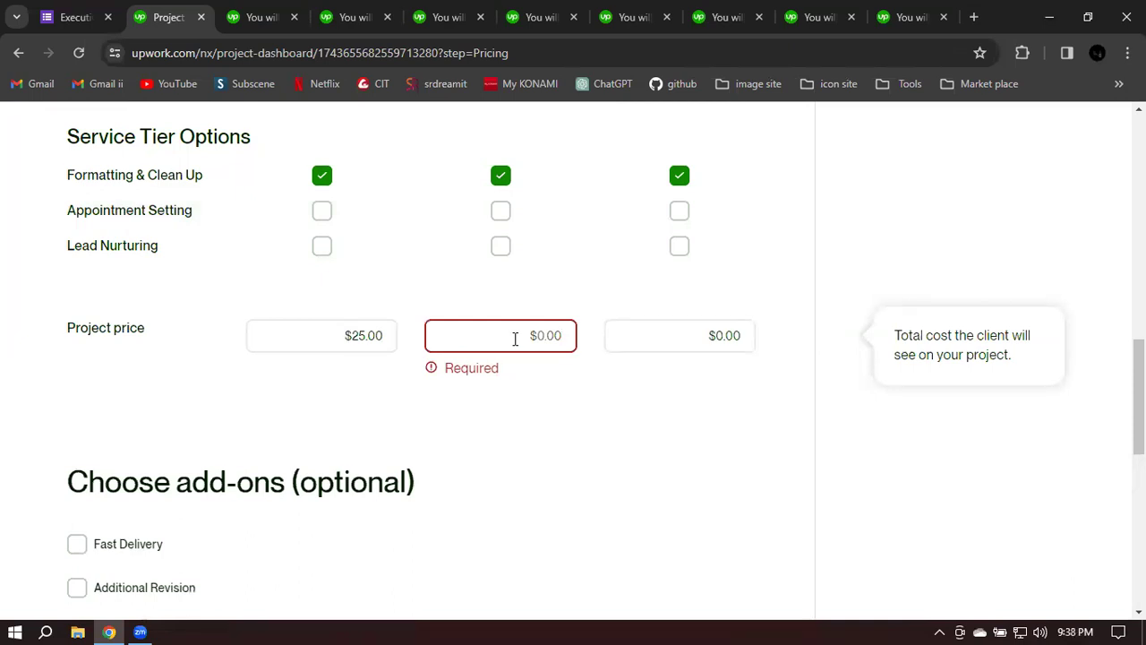
type("55")
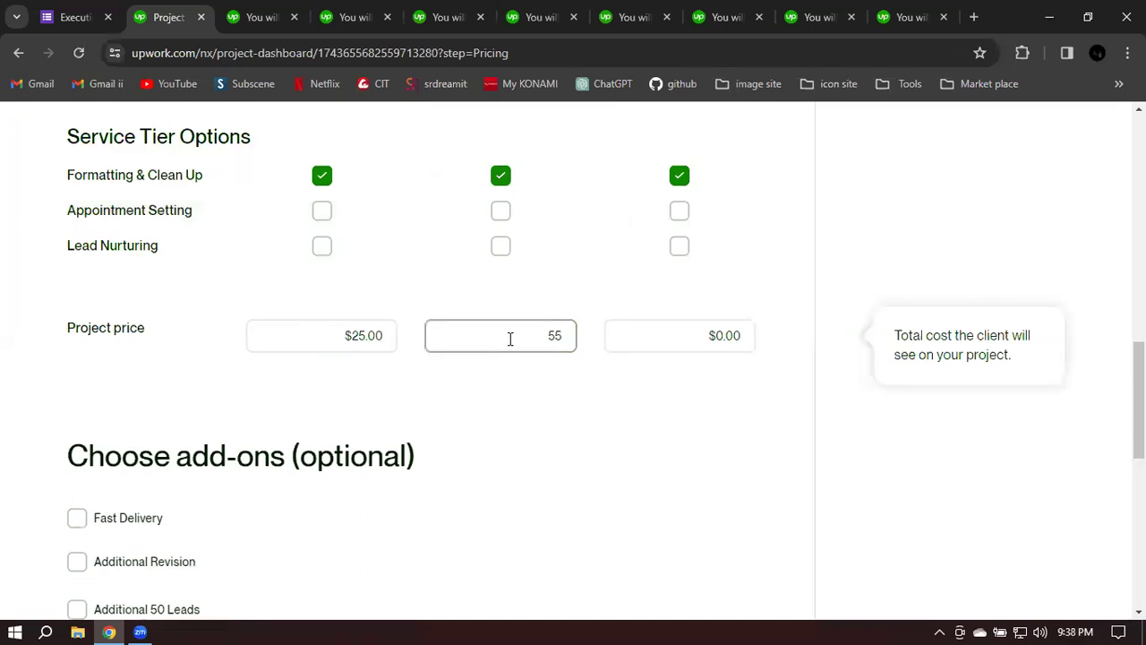
left_click(688, 335)
key("BackSpace")
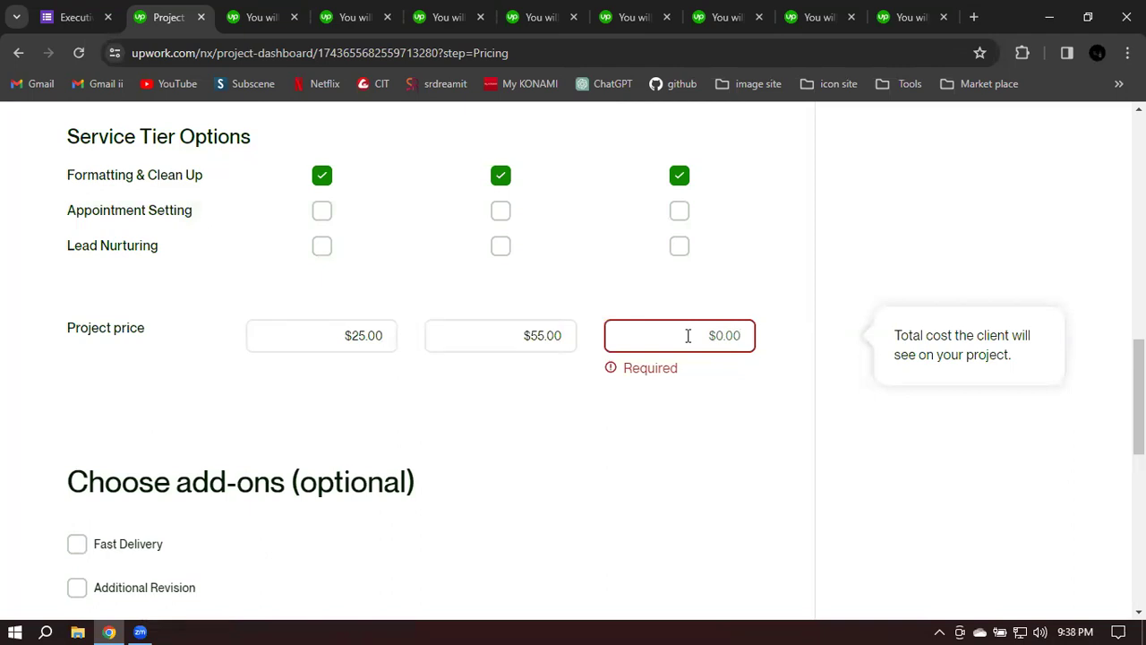
type("1")
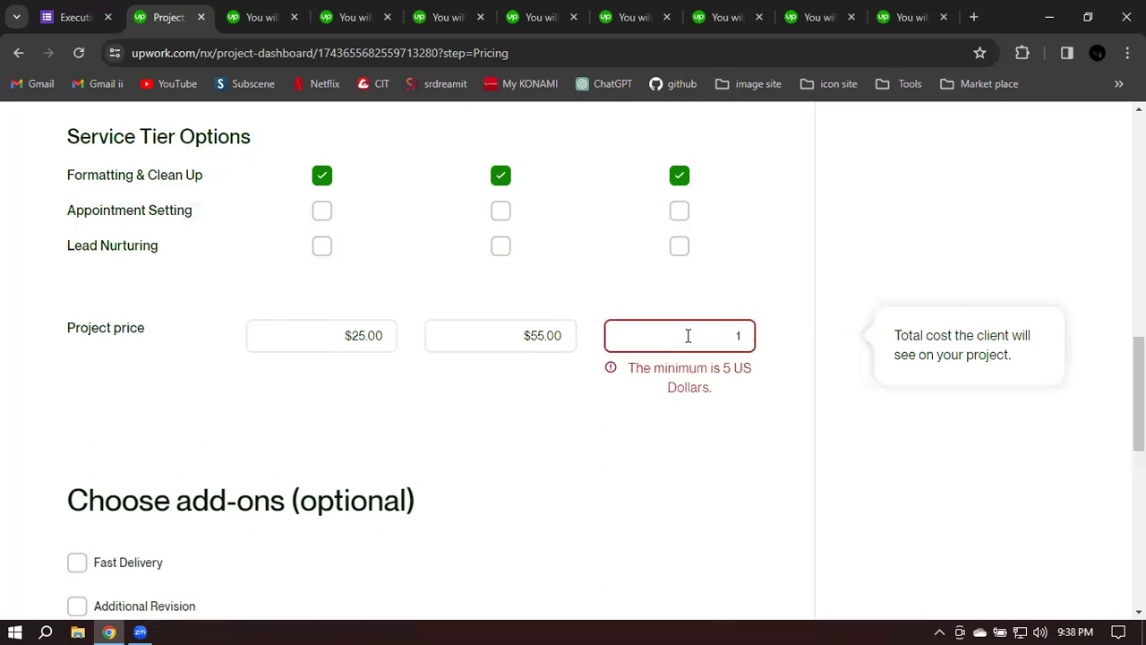
type("2")
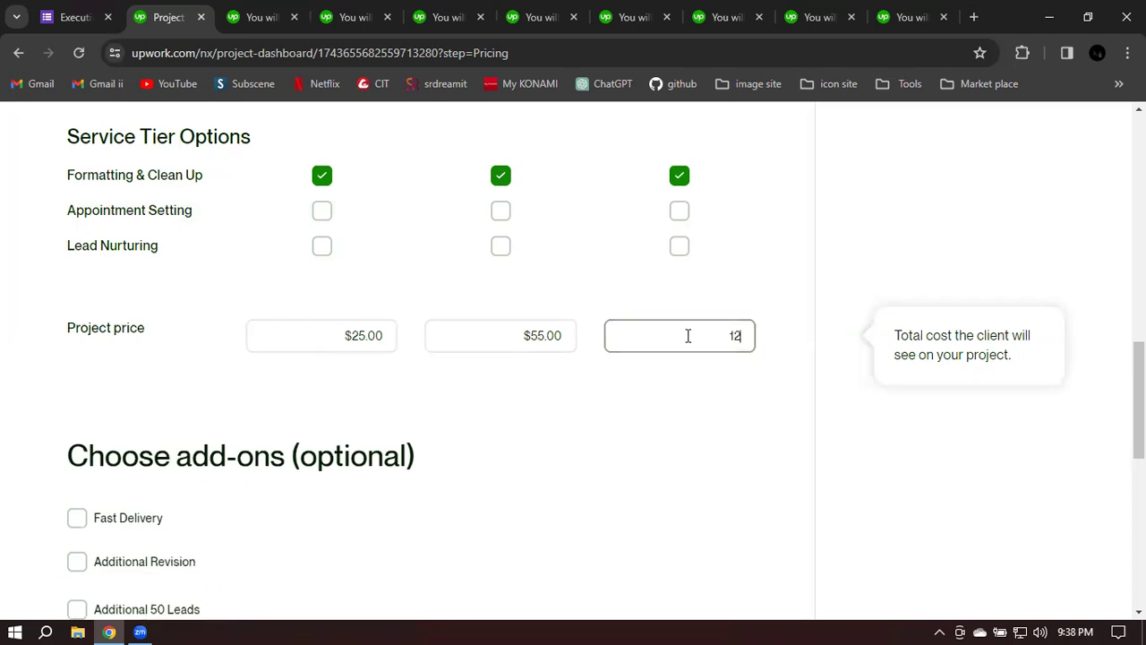
type("5")
left_click(781, 367)
Step: Review each tier's delivery days, revisions, leads, hours of work and service options against its project price
scroll(781, 367, "up", 3)
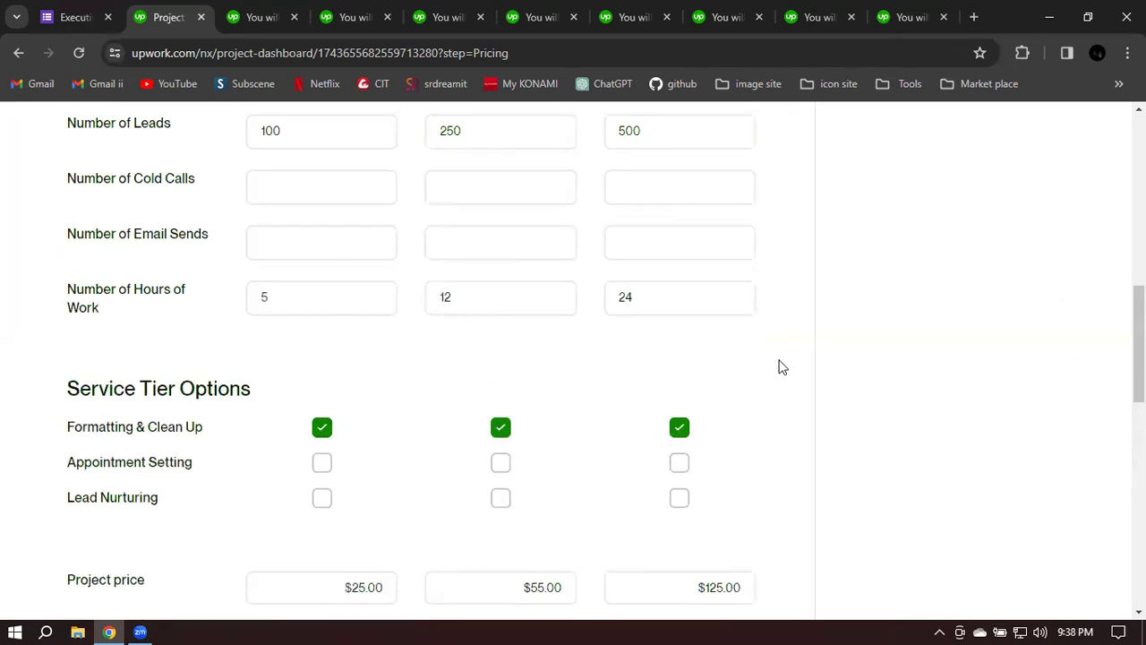
scroll(781, 367, "down", 1)
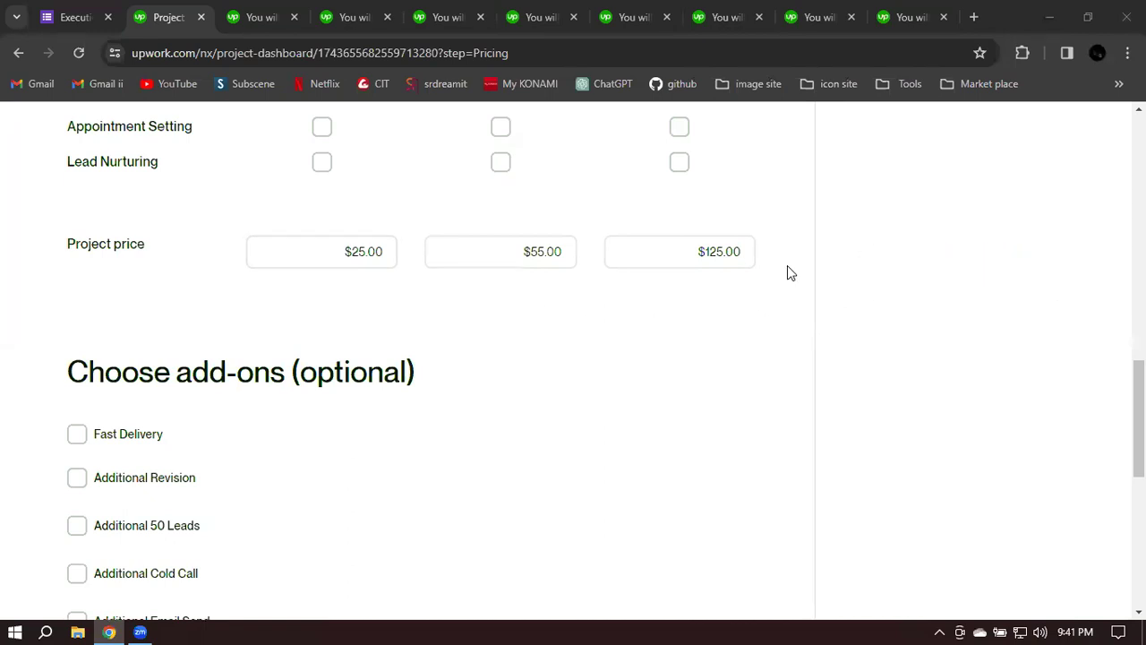
scroll(787, 265, "up", 5)
scroll(534, 256, "up", 2)
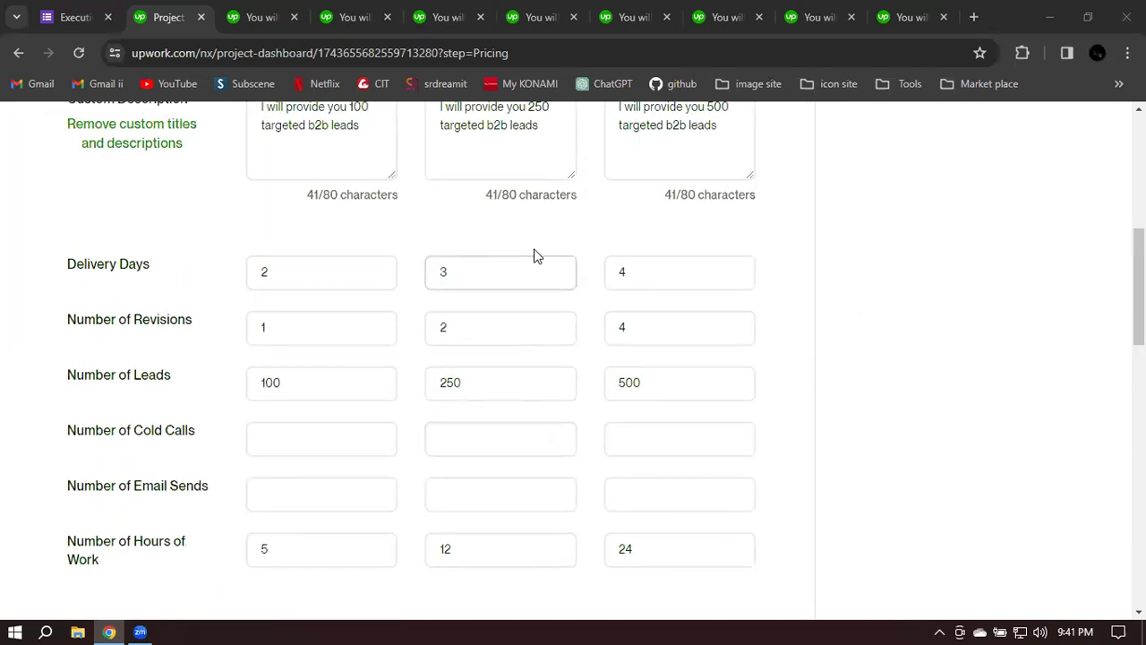
scroll(542, 251, "down", 1)
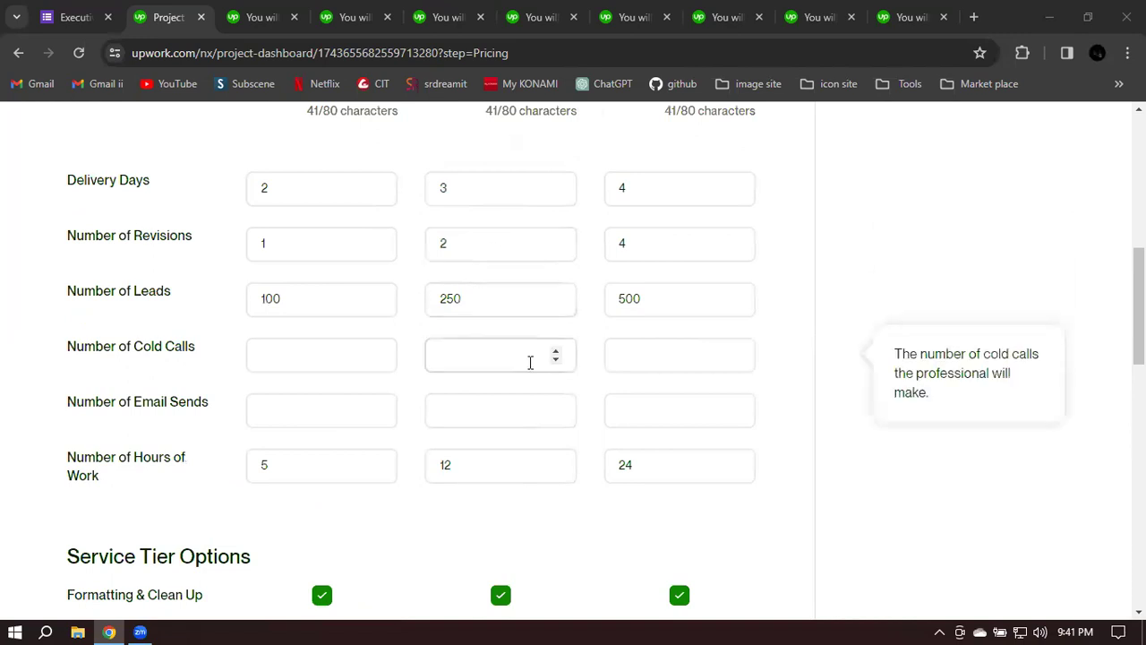
scroll(530, 362, "down", 4)
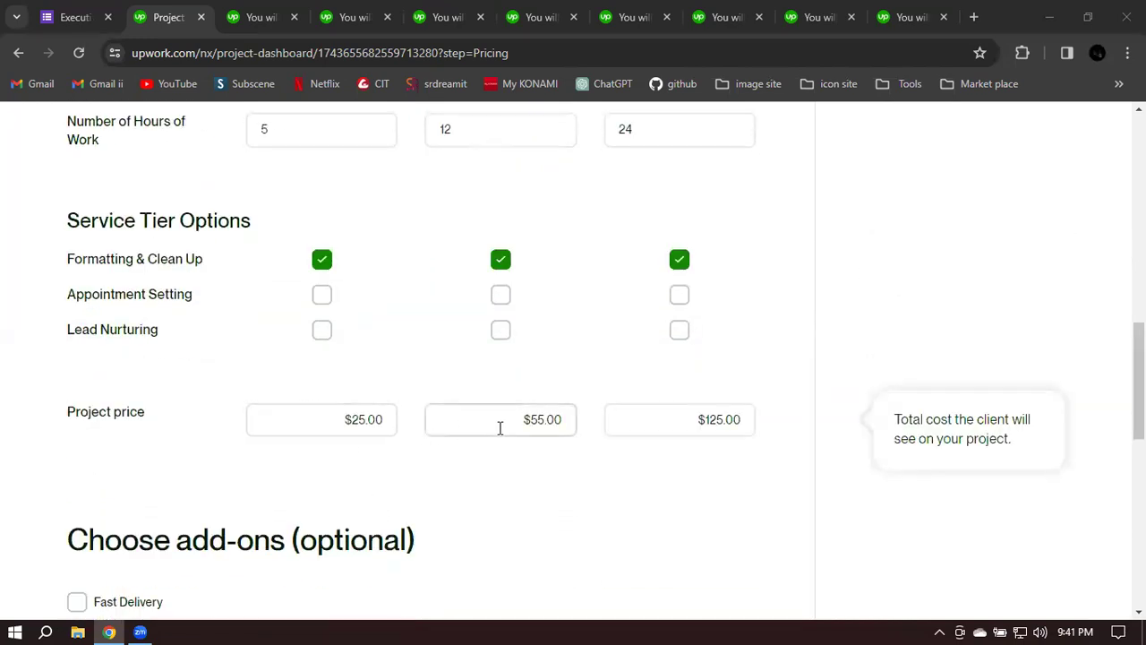
scroll(528, 404, "up", 4)
scroll(529, 412, "down", 1)
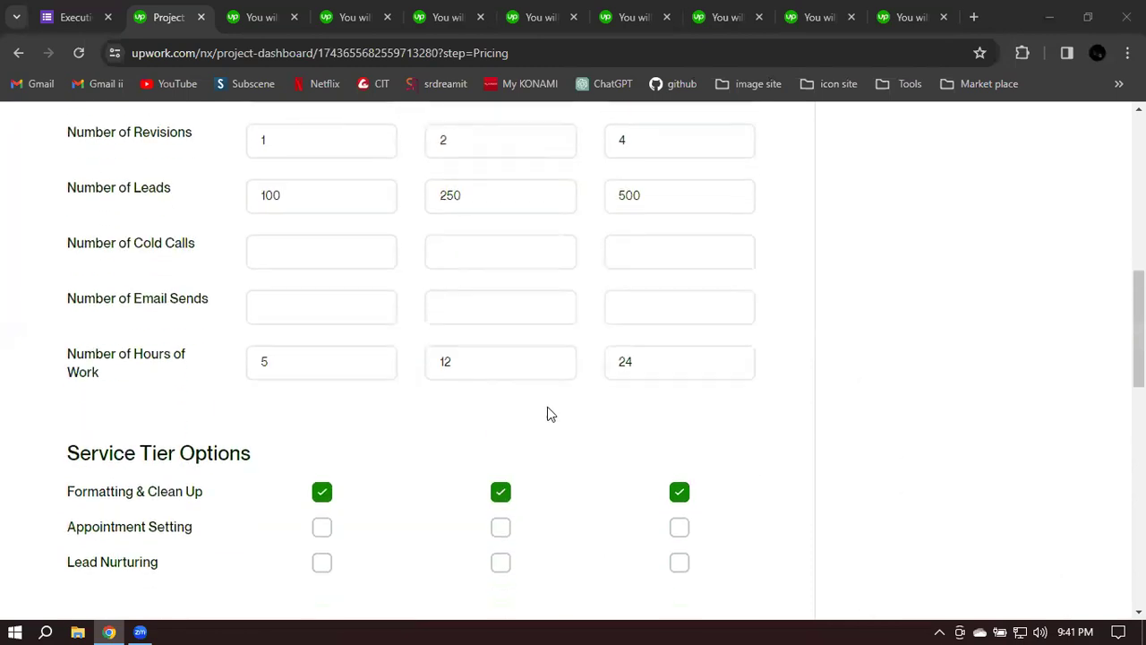
scroll(549, 414, "down", 3)
Step: Change the Standard tier's project price to $60
left_click(532, 419)
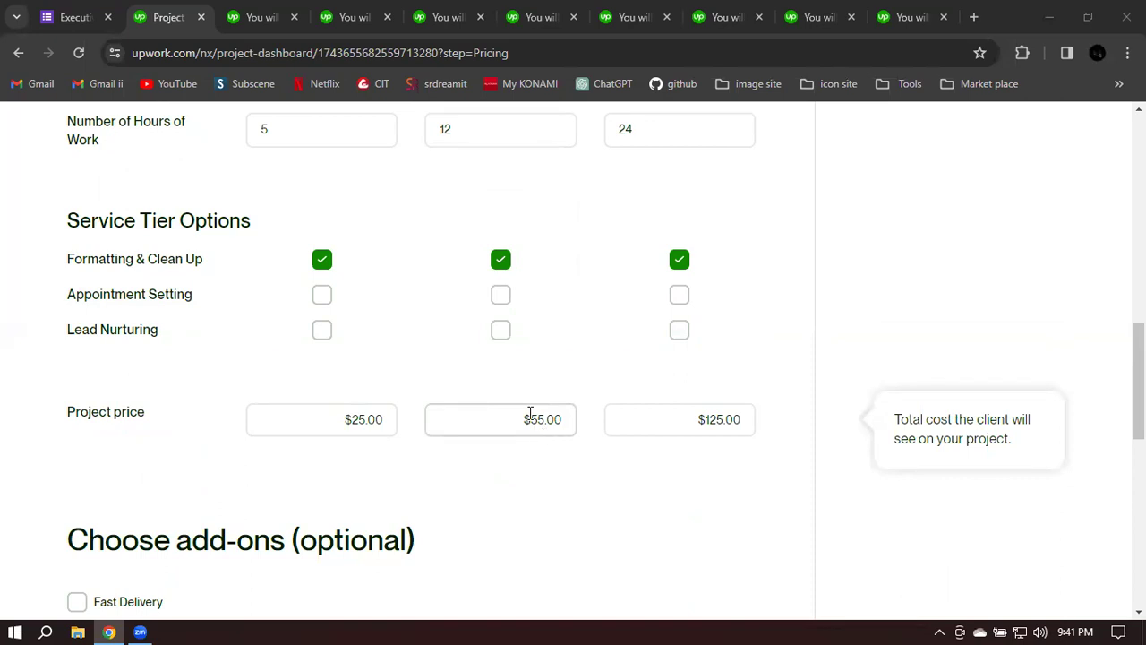
scroll(528, 410, "up", 1)
scroll(526, 405, "up", 4)
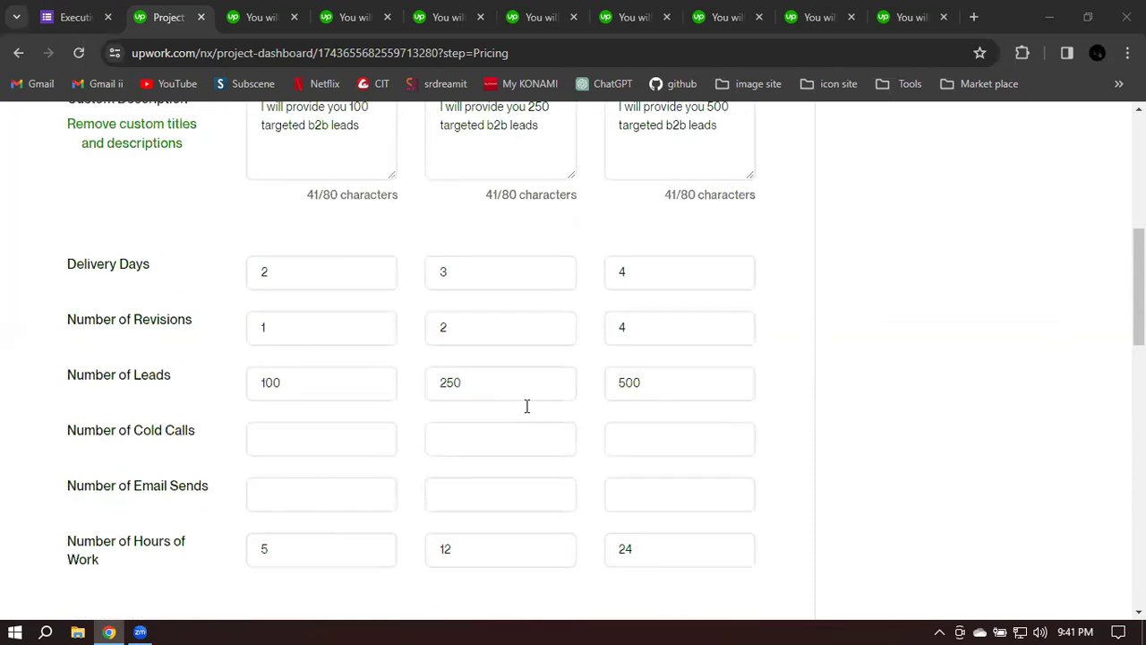
scroll(527, 406, "down", 6)
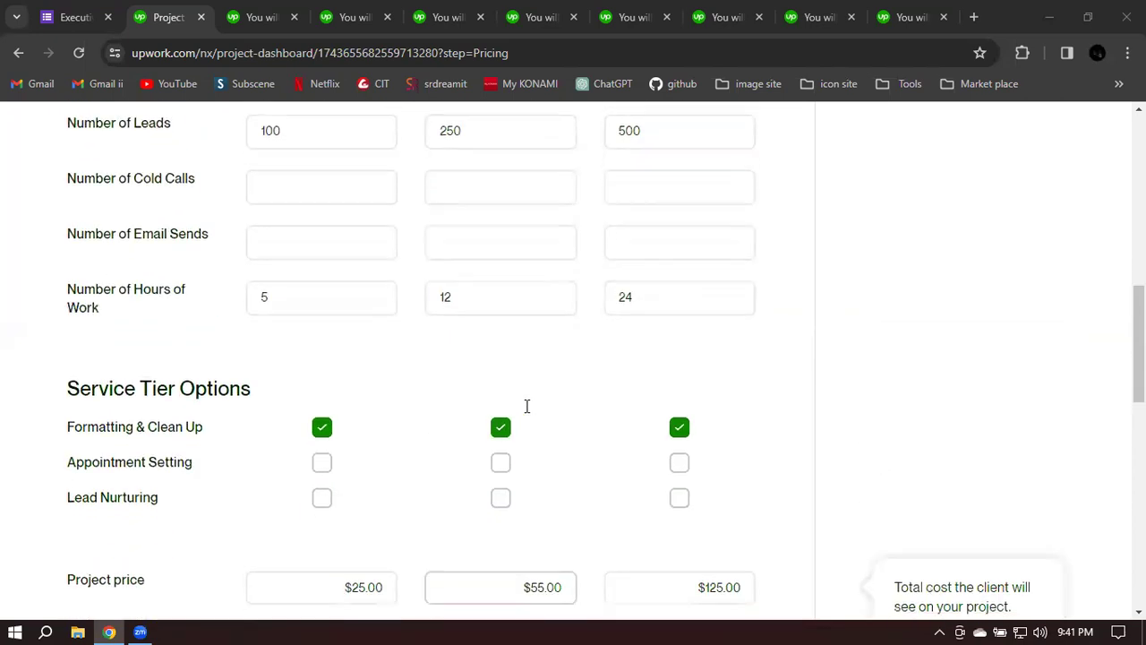
left_click(543, 335)
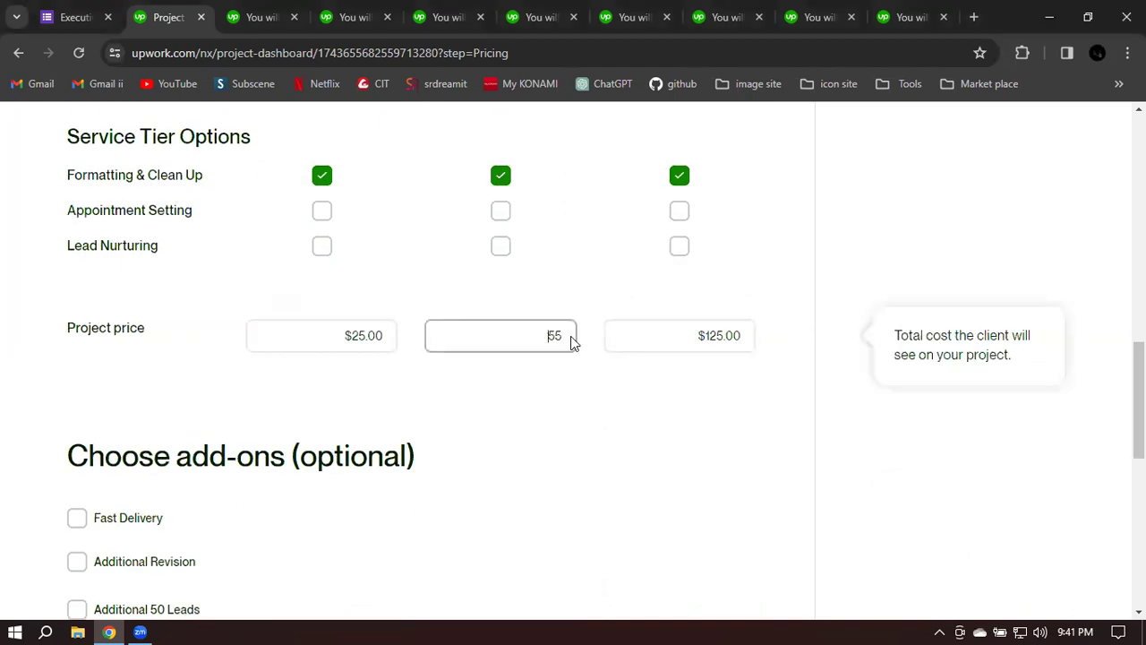
key("BackSpace")
key("BackSpace")
type("60")
left_click(564, 421)
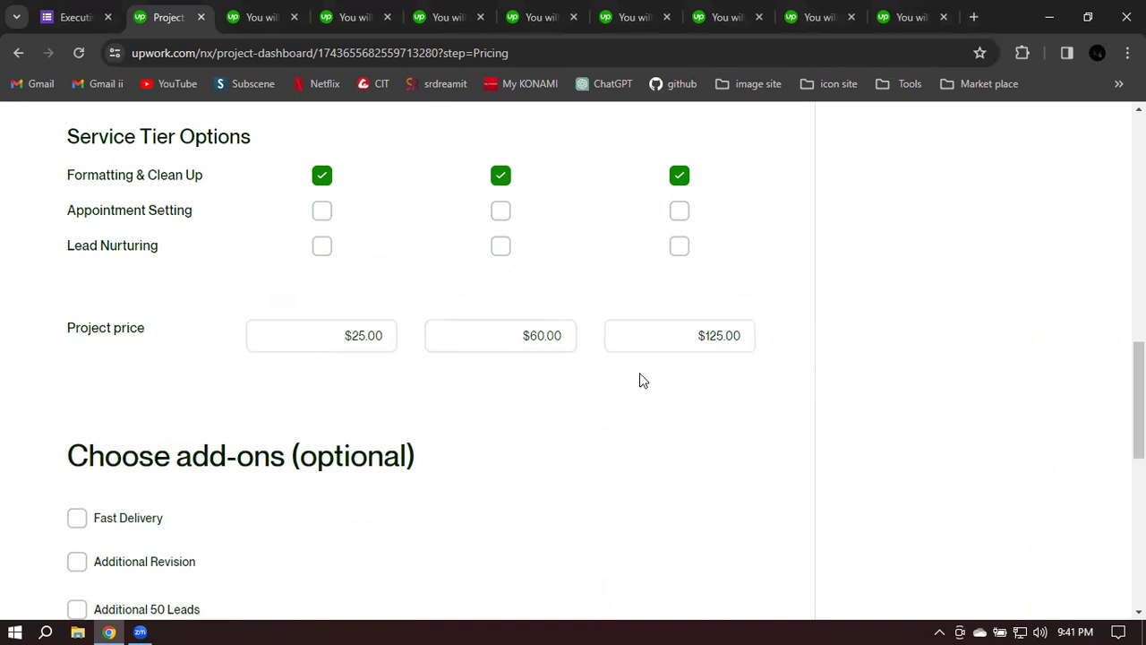
Step: Enable the Fast Delivery, Additional Revision and Additional 50 Leads add-ons
scroll(639, 380, "down", 2)
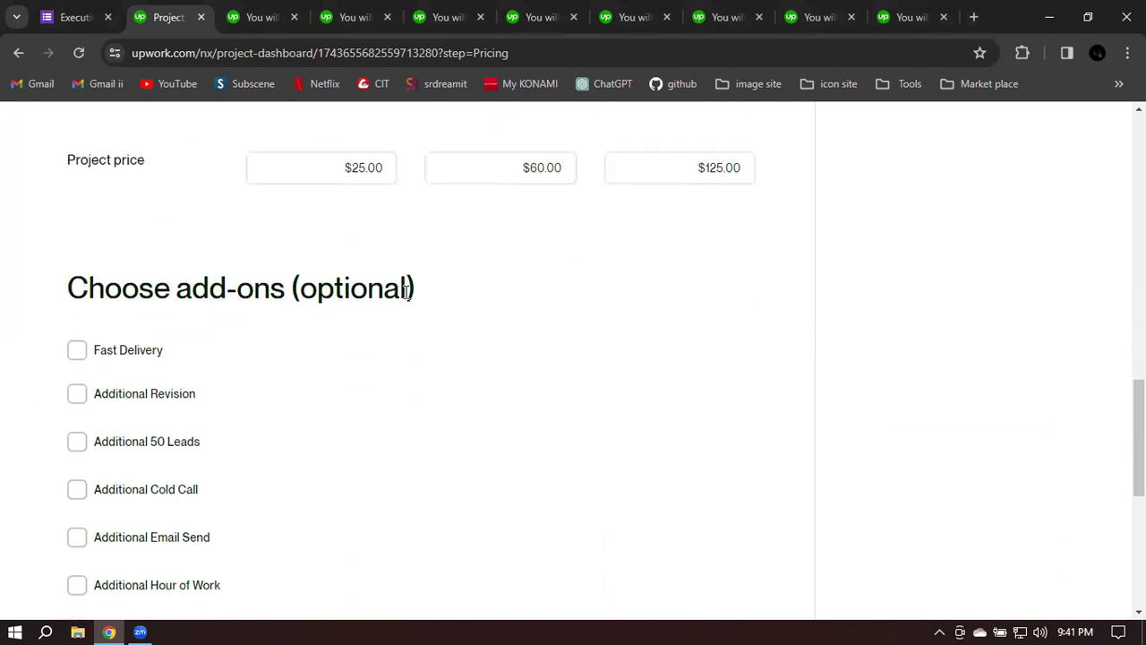
scroll(462, 298, "down", 1)
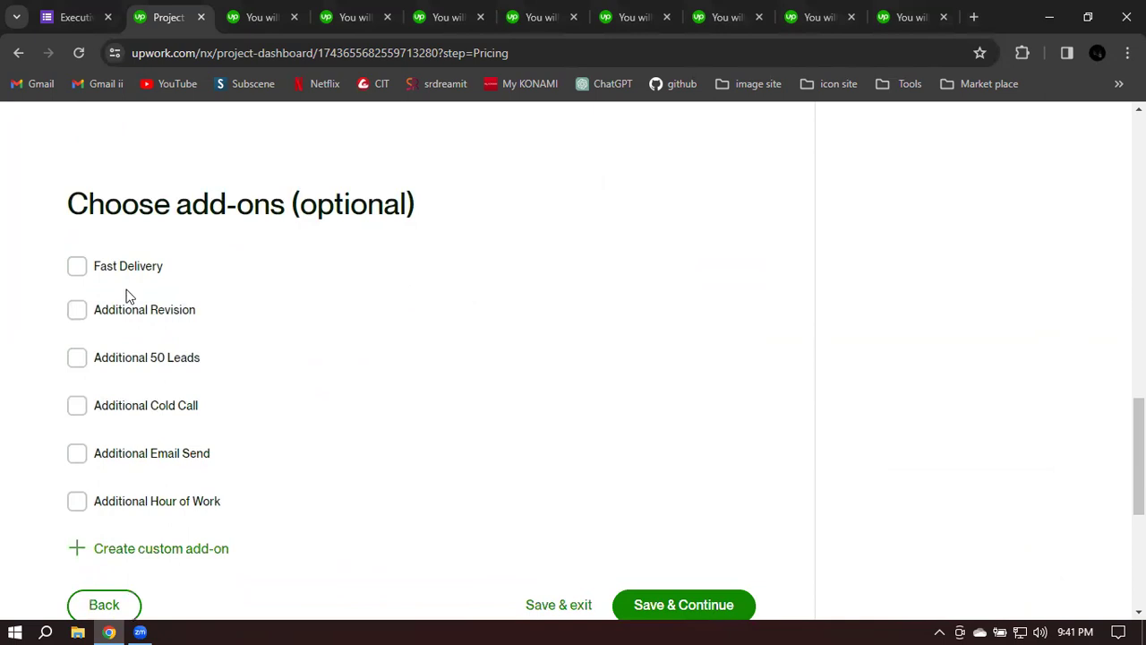
left_click(77, 267)
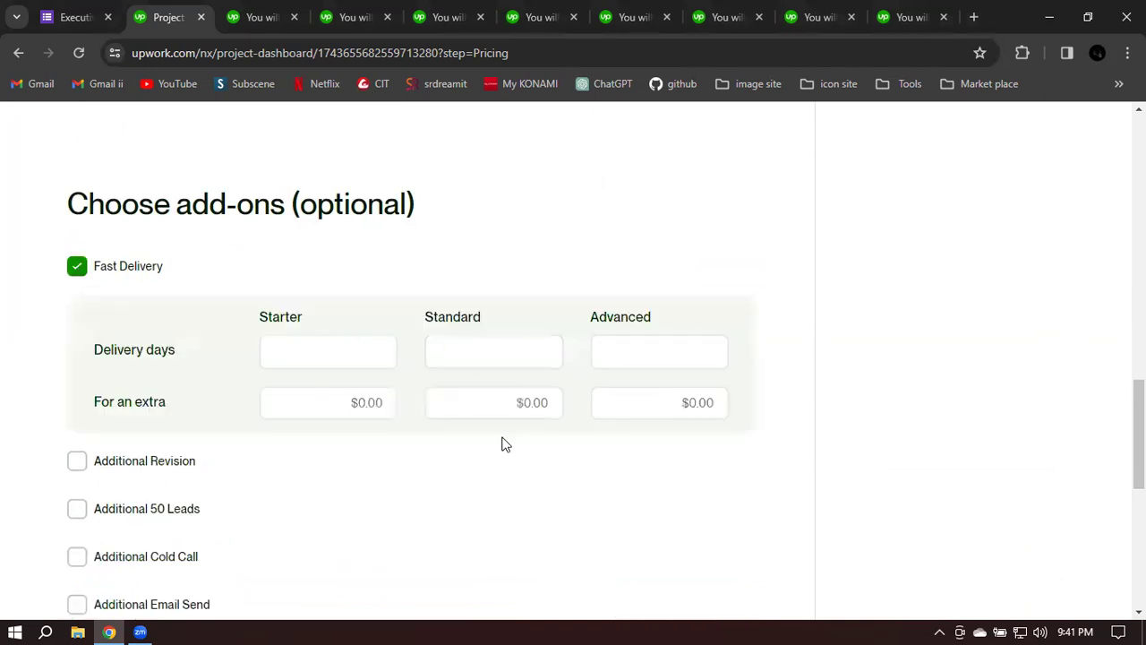
left_click(77, 465)
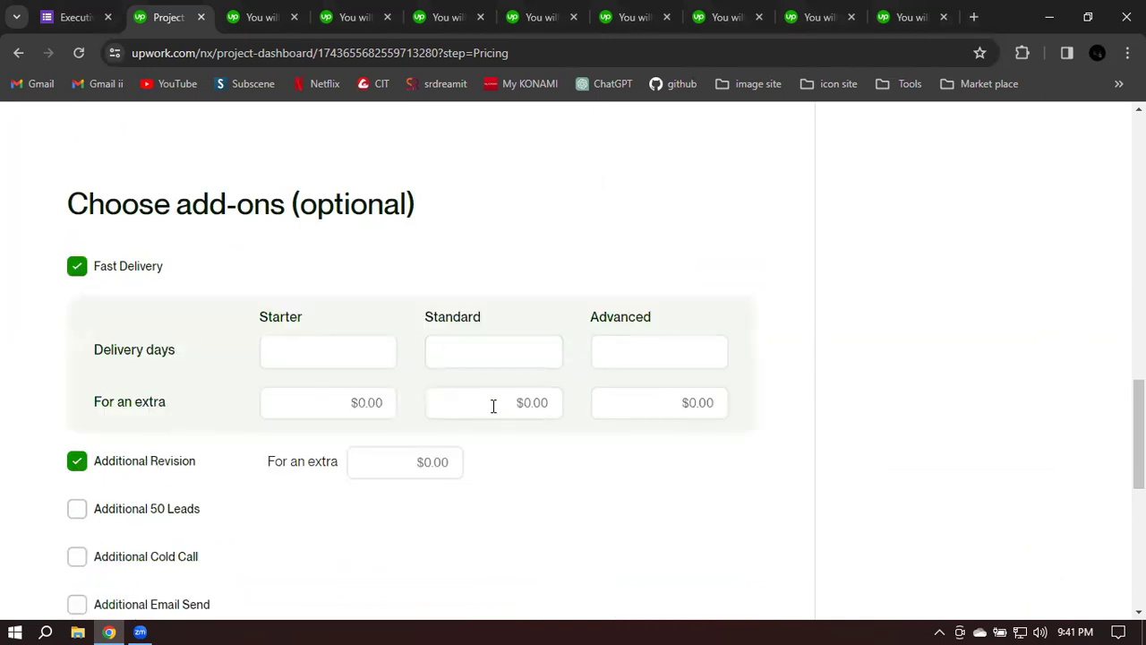
scroll(493, 404, "down", 2)
left_click(388, 297)
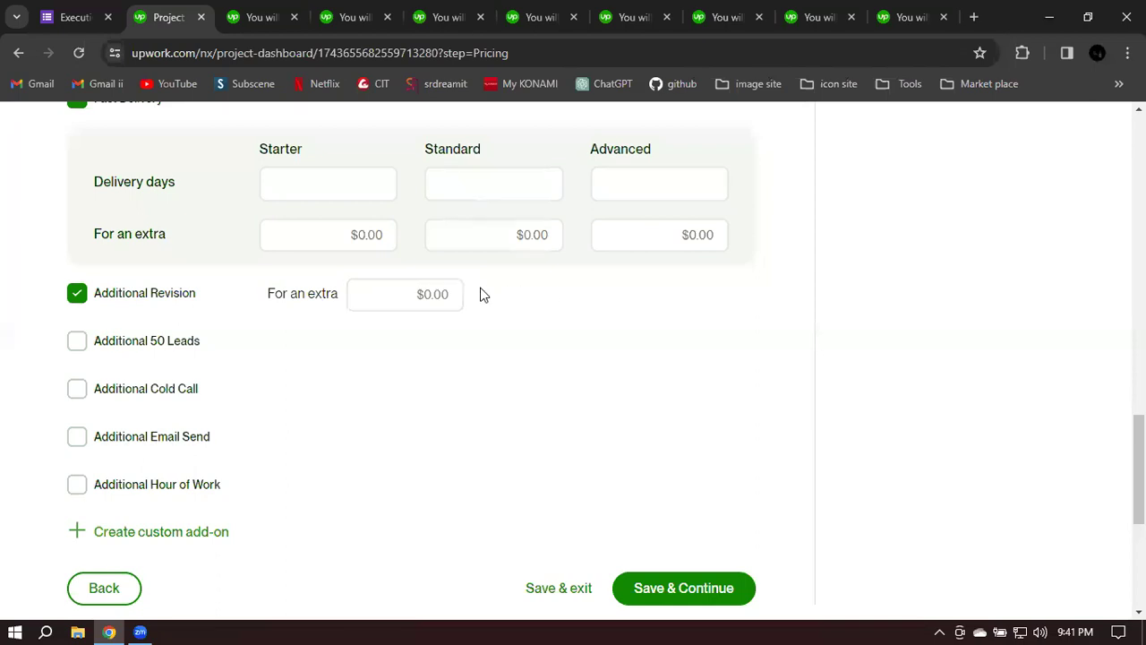
left_click(76, 352)
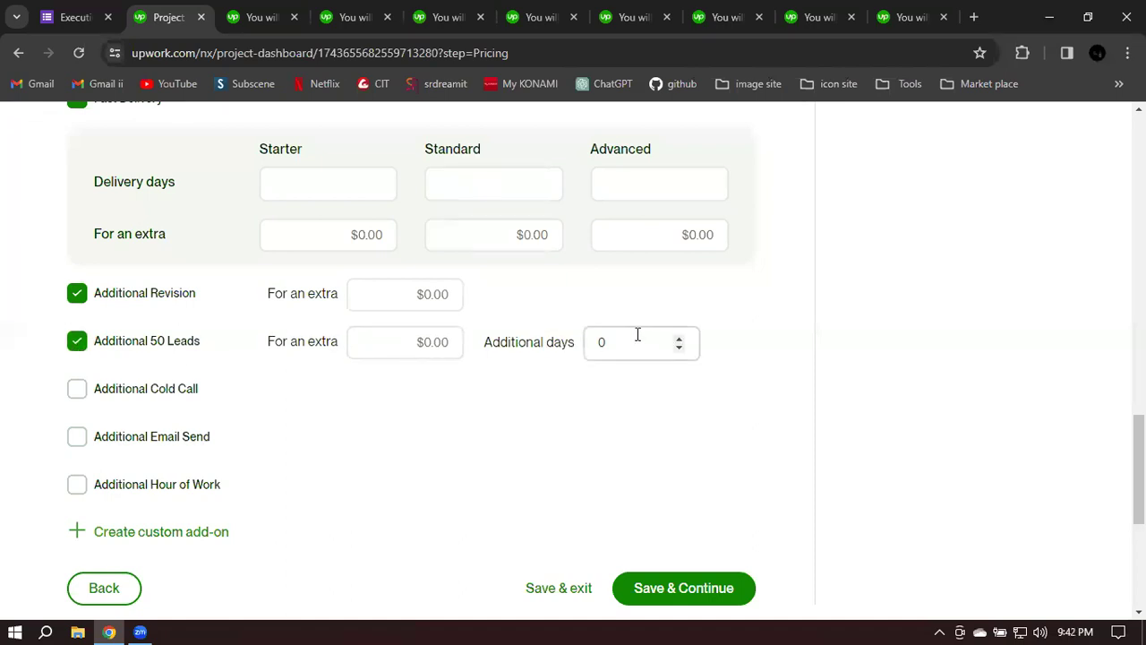
Step: Check the tiers' regular delivery days and set Starter Fast Delivery to 1 day for an extra $20
scroll(611, 334, "up", 1)
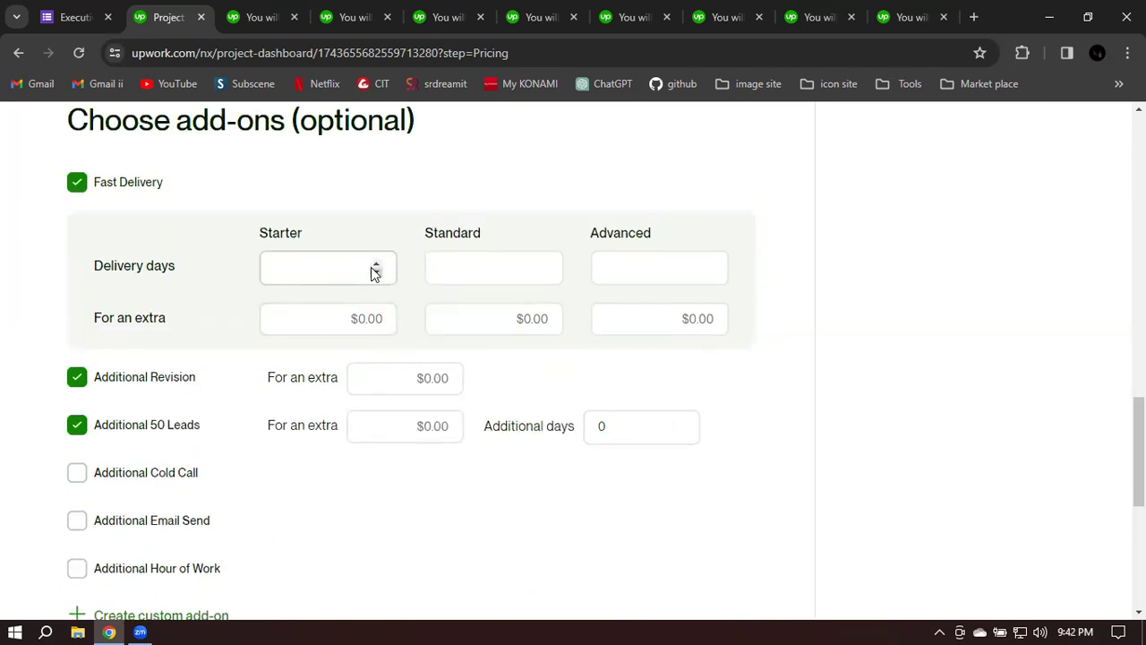
scroll(474, 266, "up", 12)
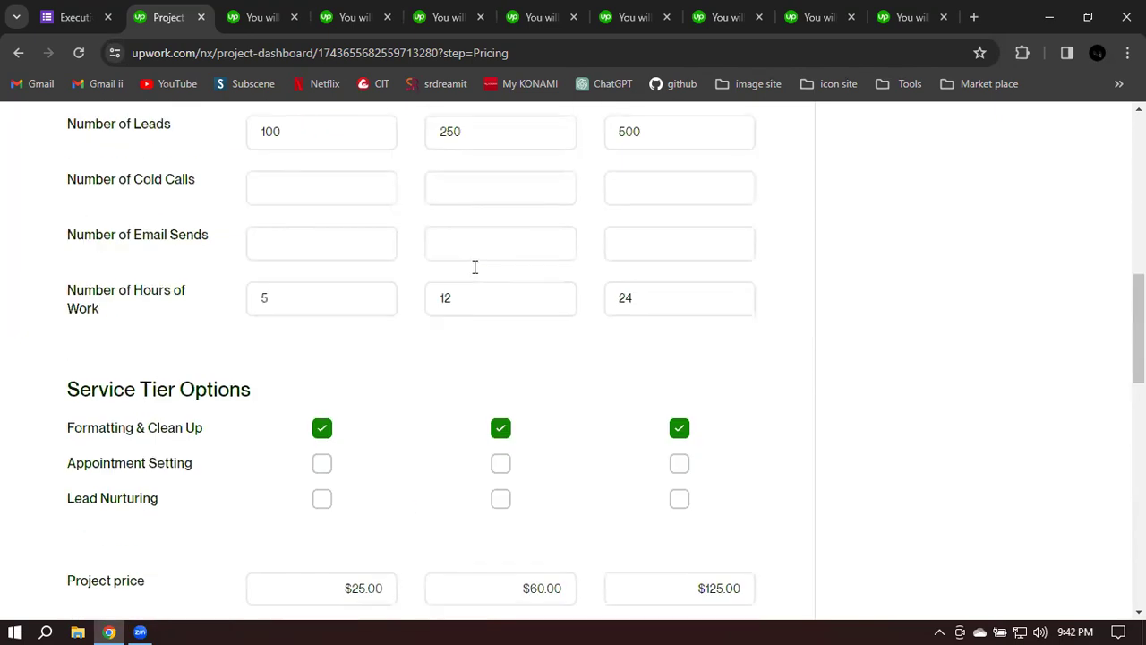
scroll(376, 403, "down", 2)
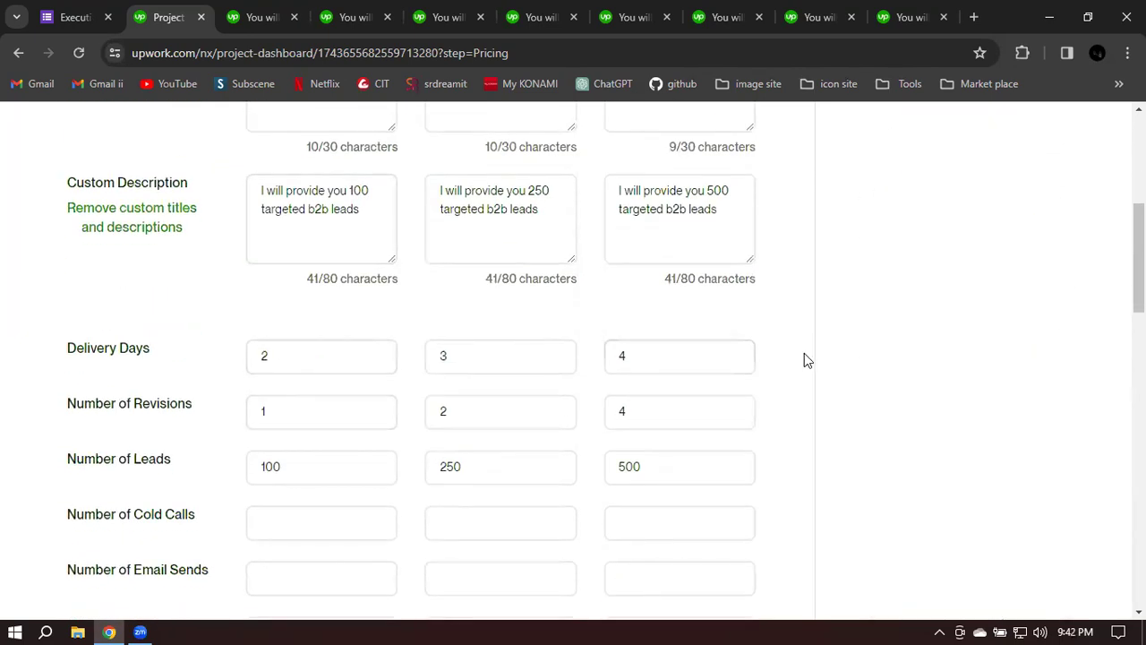
scroll(804, 354, "down", 5)
scroll(802, 358, "down", 8)
scroll(519, 299, "up", 2)
left_click(326, 269)
left_click(377, 272)
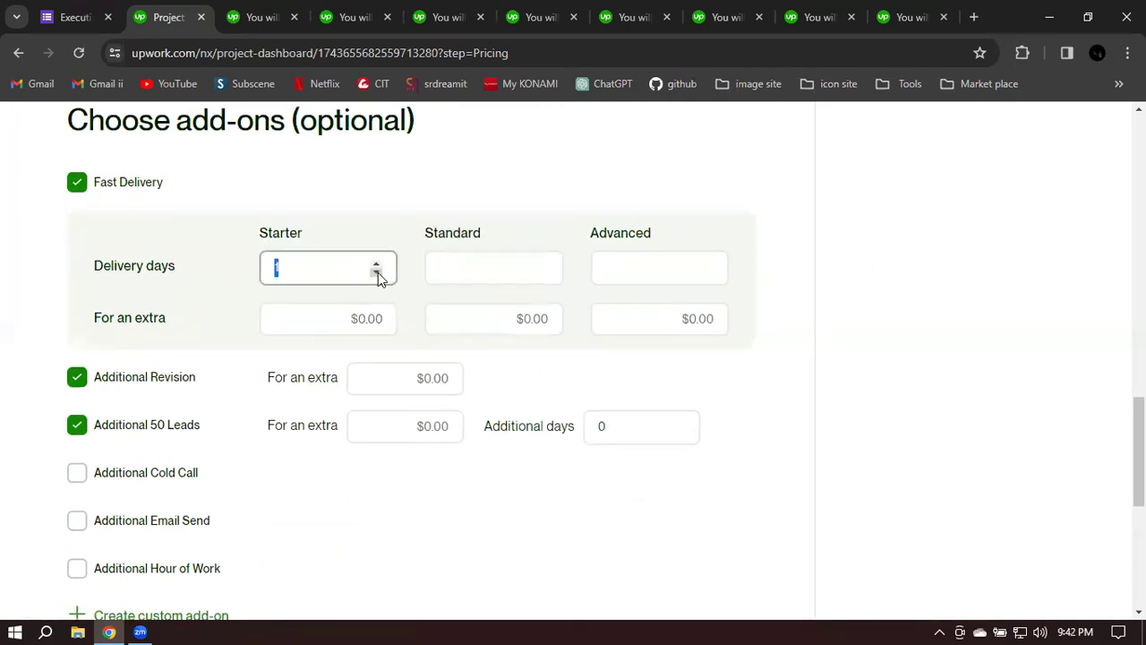
left_click(366, 319)
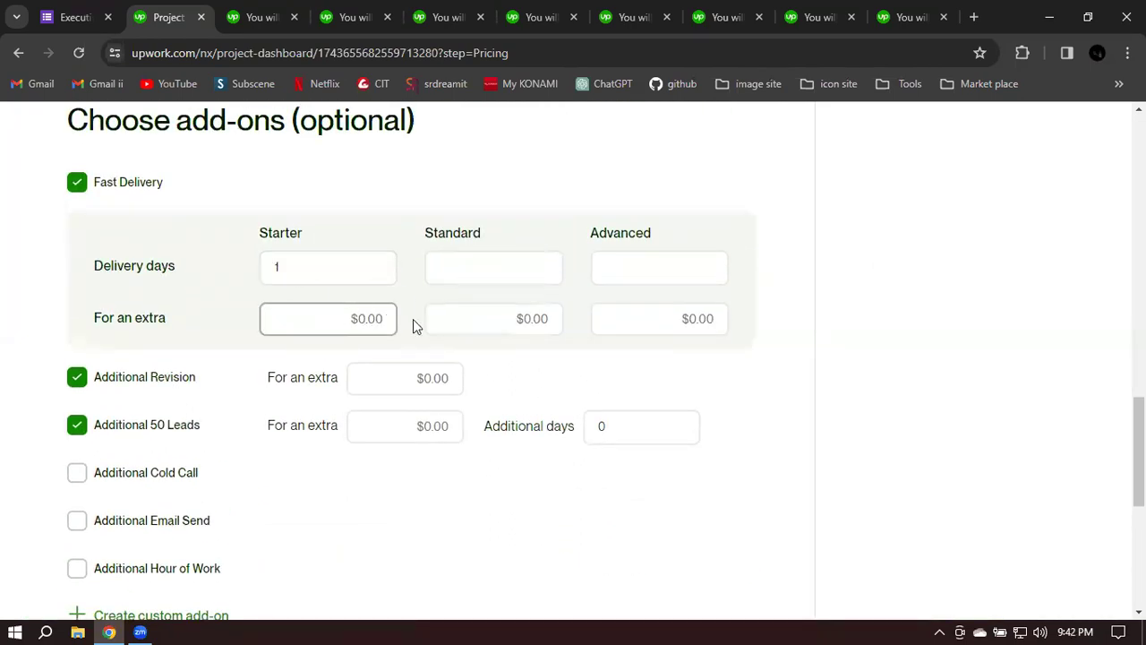
type("10")
key("BackSpace")
key("BackSpace")
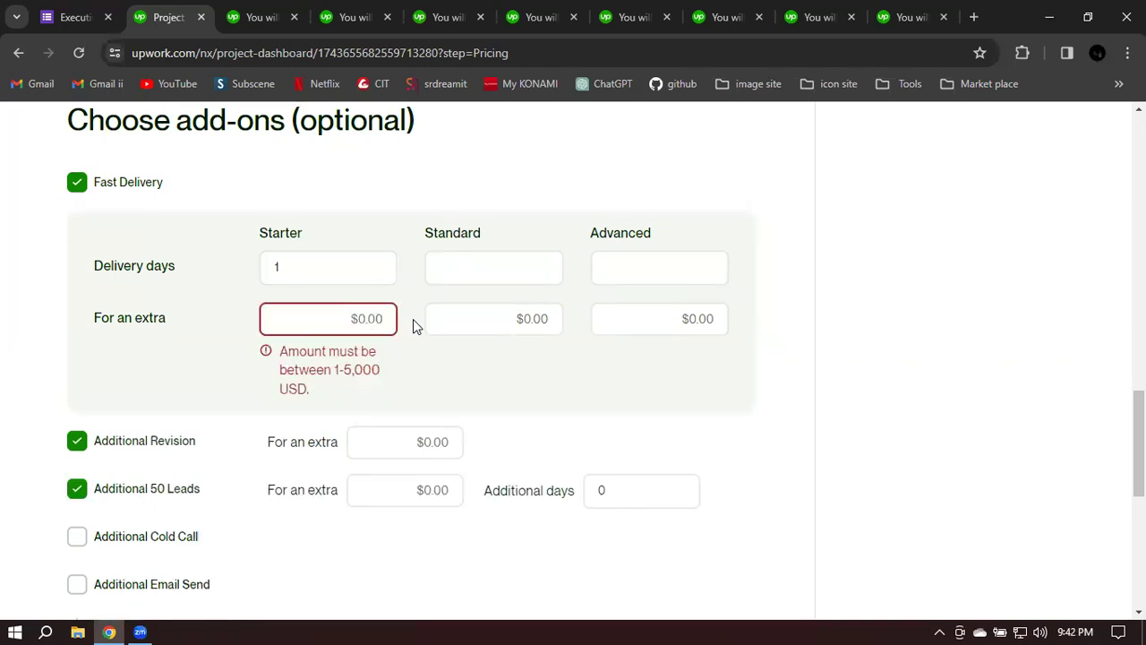
type("20")
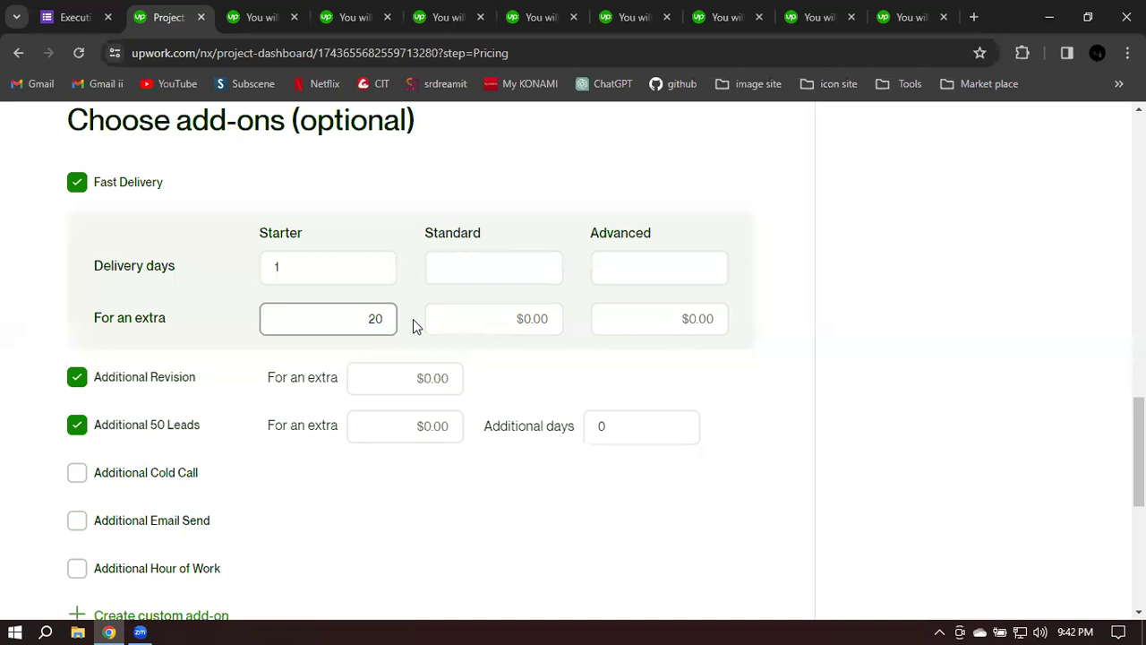
Step: Set the Standard tier's Fast Delivery to 2 days for an extra $30
left_click(506, 274)
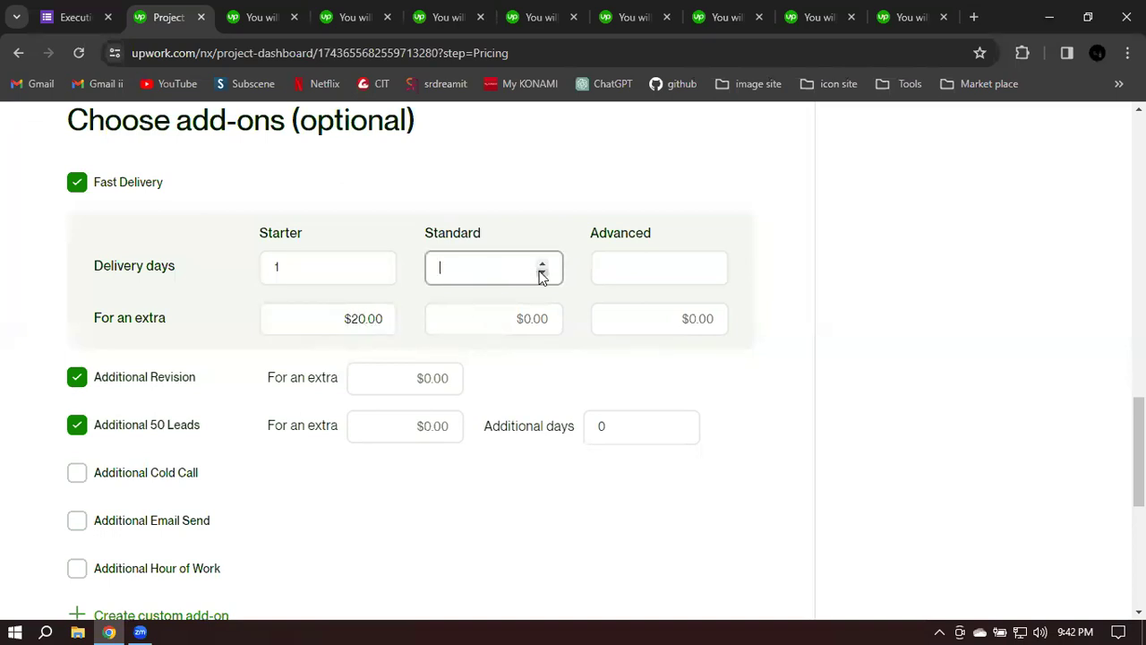
left_click(542, 272)
left_click(542, 265)
left_click(495, 318)
type("30")
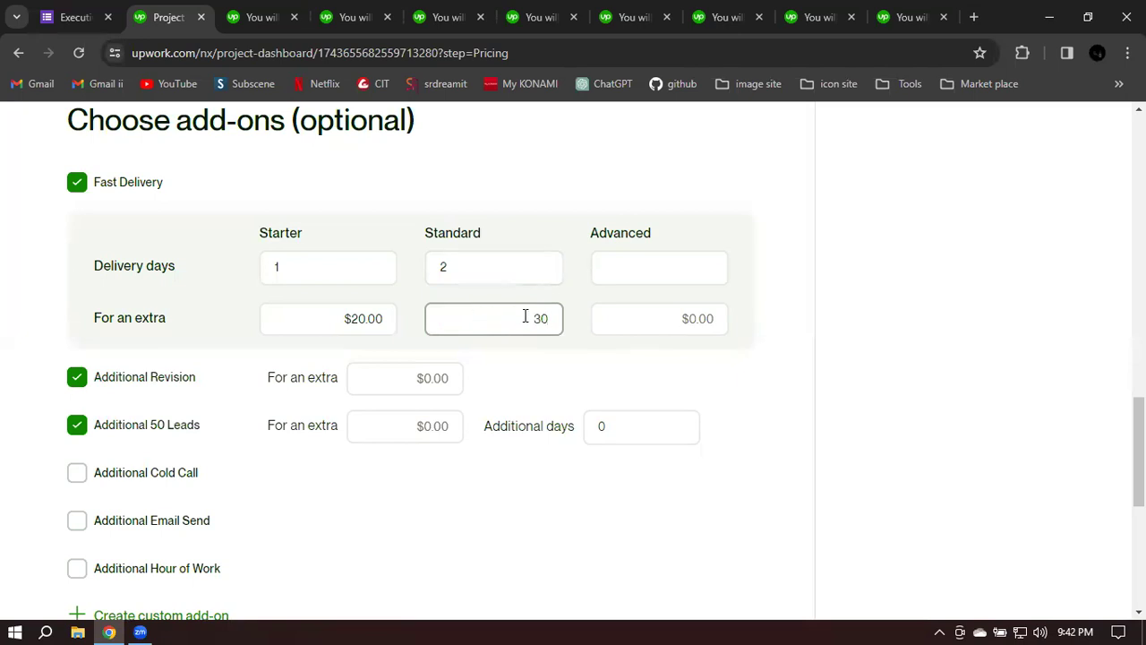
Step: Set the Advanced tier's Fast Delivery to 2 days for an extra $50
left_click(696, 267)
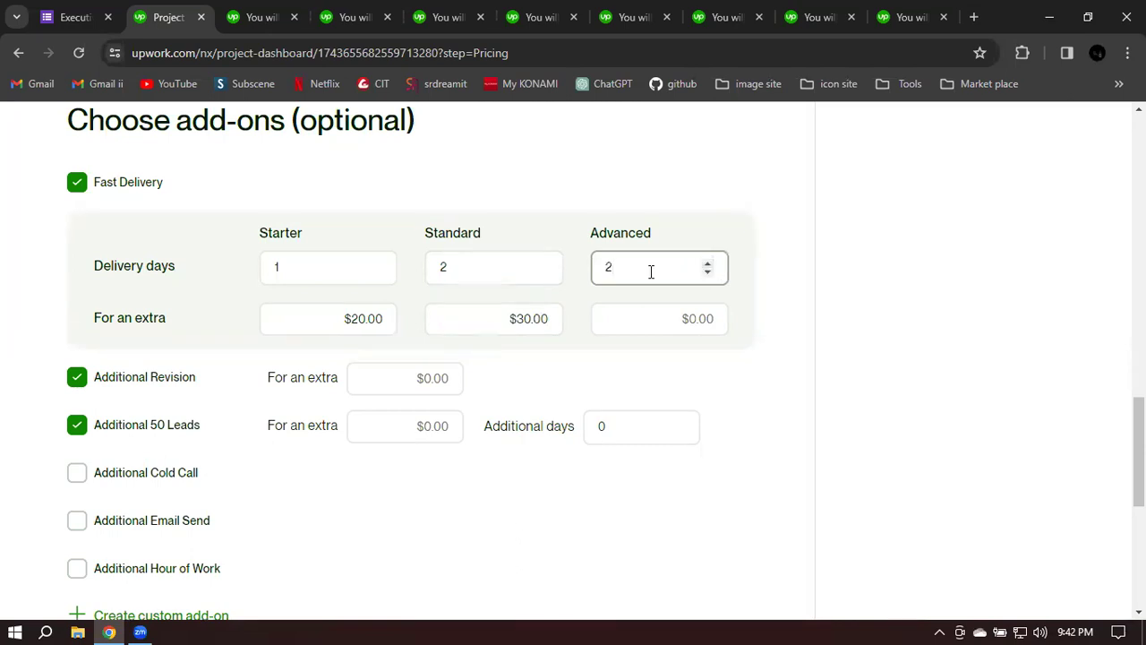
left_click(659, 321)
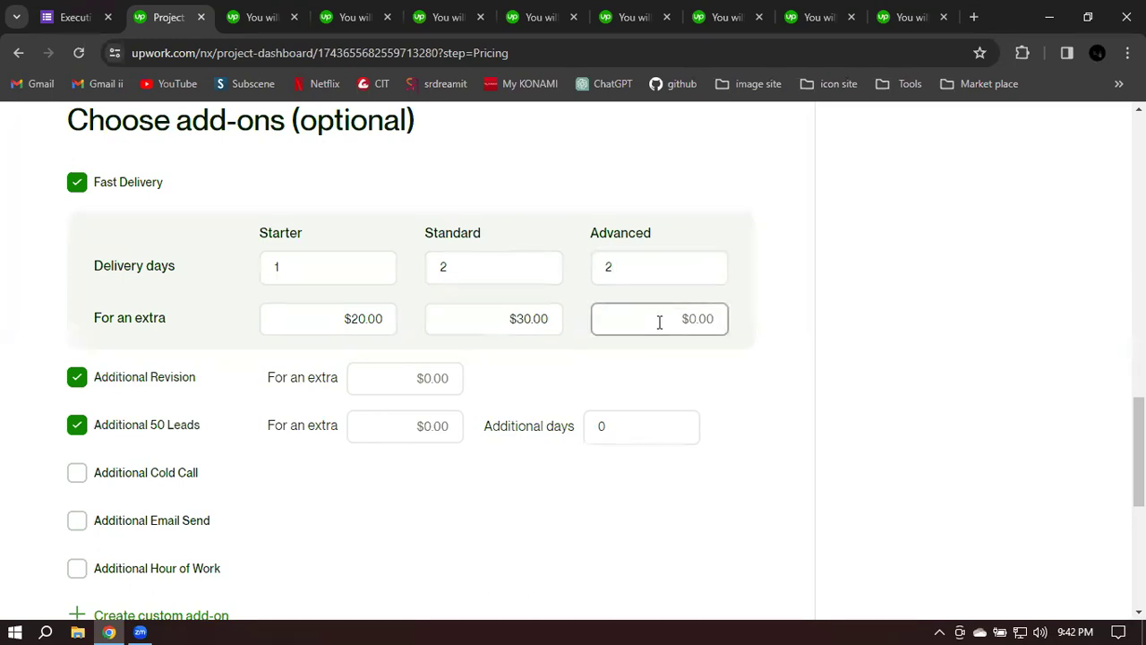
type("50")
left_click(778, 325)
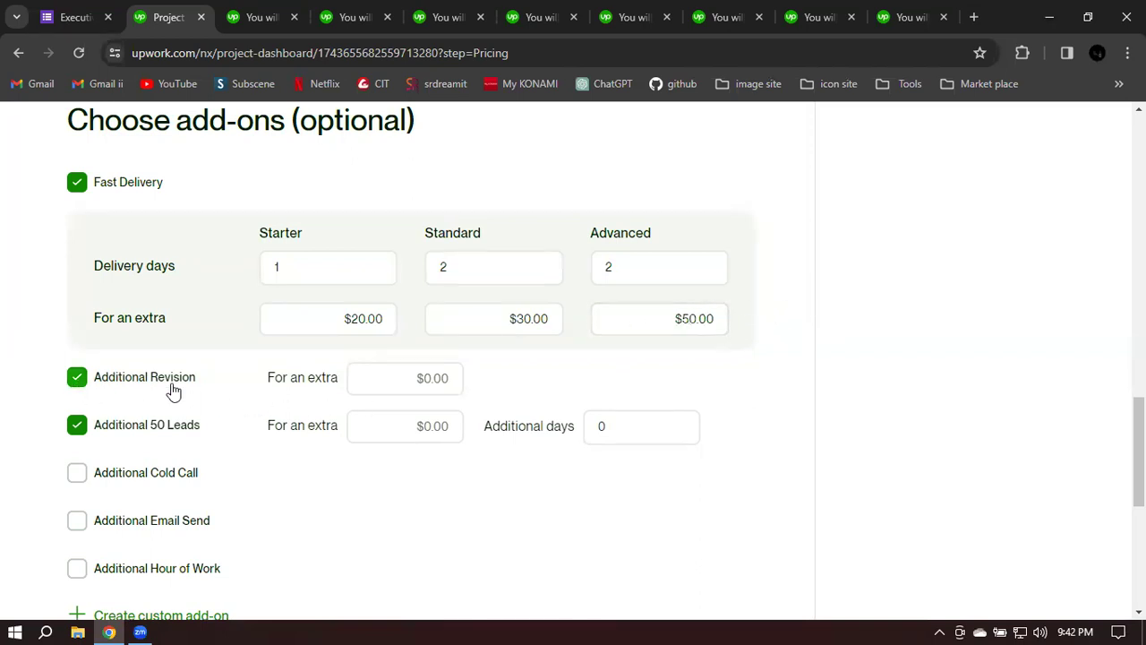
Step: Price the Additional Revision add-on at $5 and the Additional 50 Leads add-on at $10 with 1 additional day
left_click(406, 379)
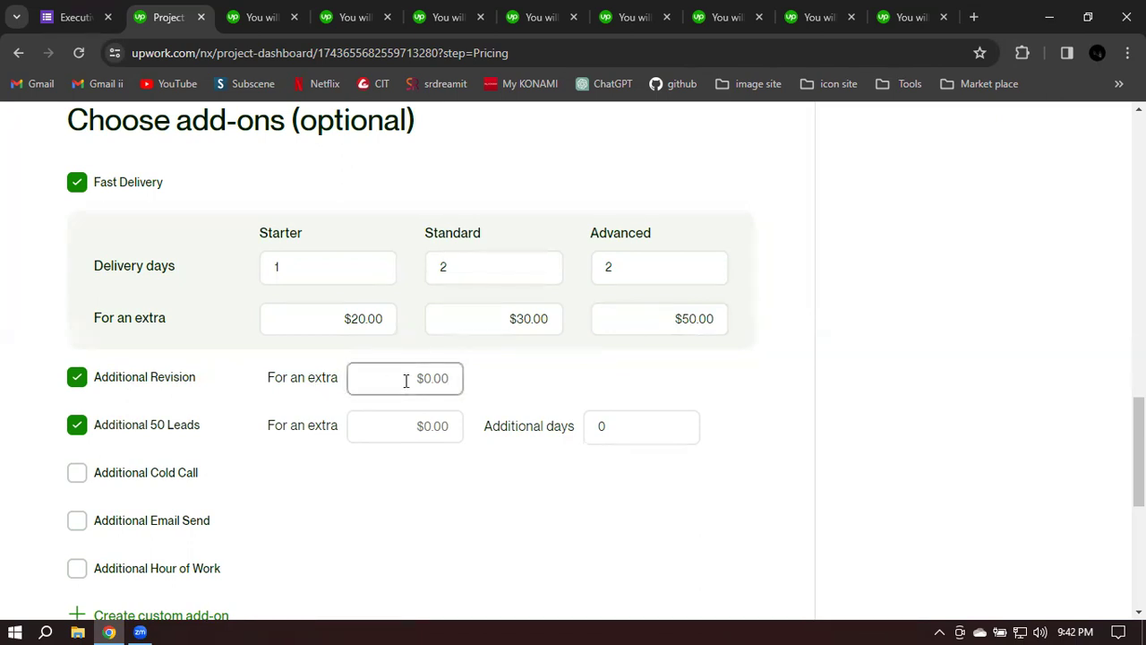
type("5")
left_click(562, 377)
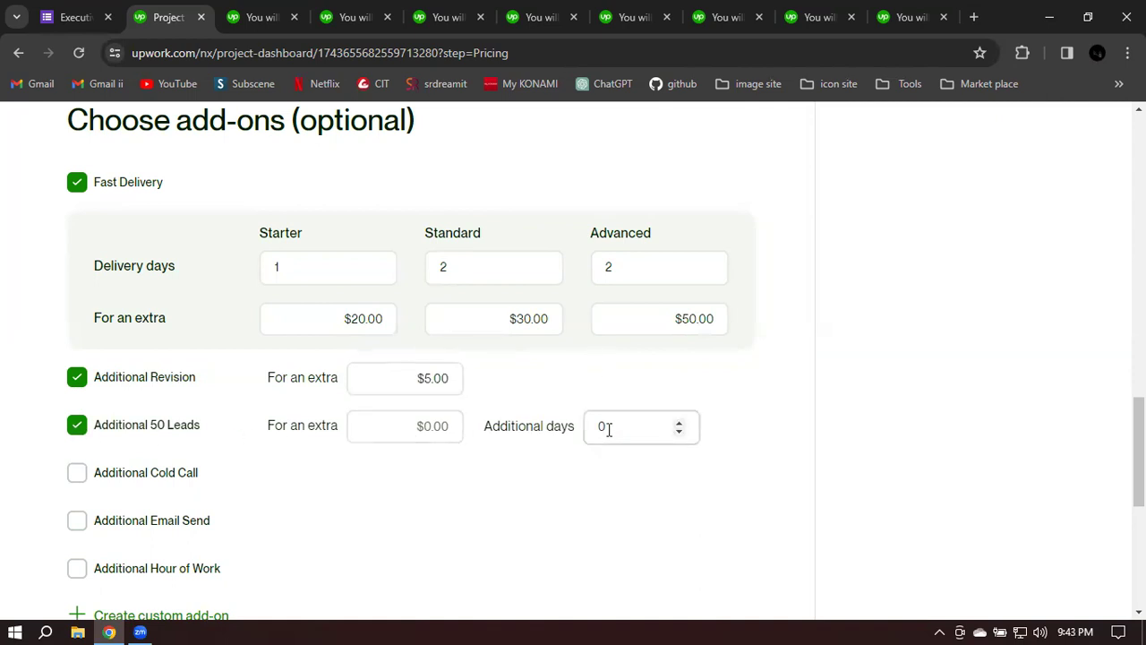
left_click(431, 427)
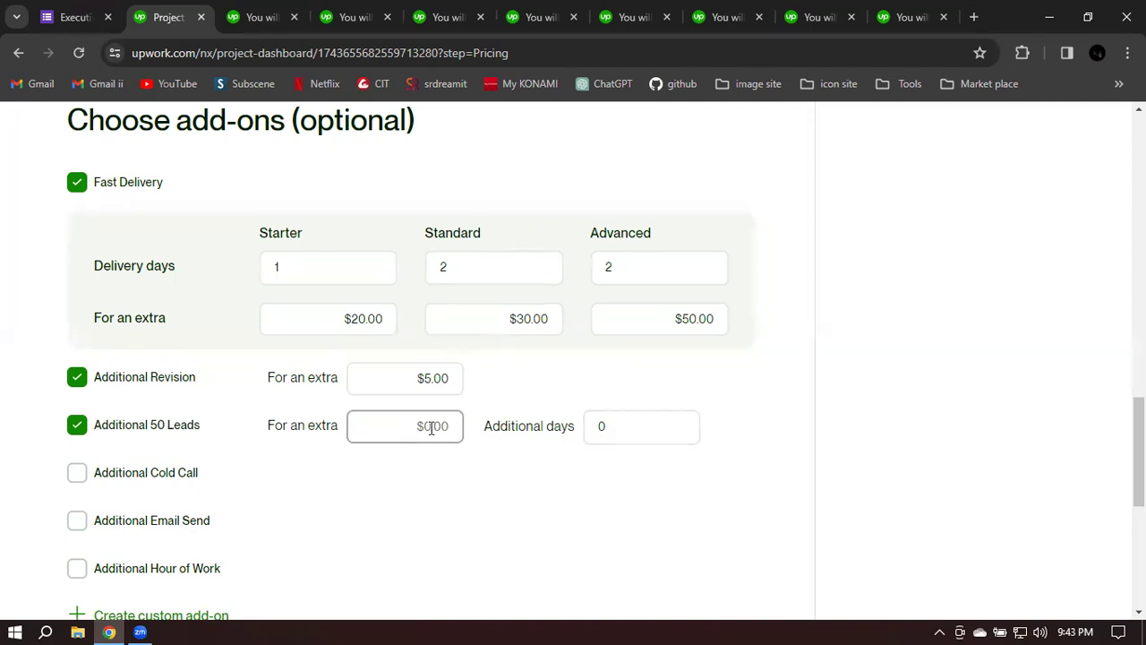
type("10")
key("Tab")
left_click(679, 422)
left_click(729, 428)
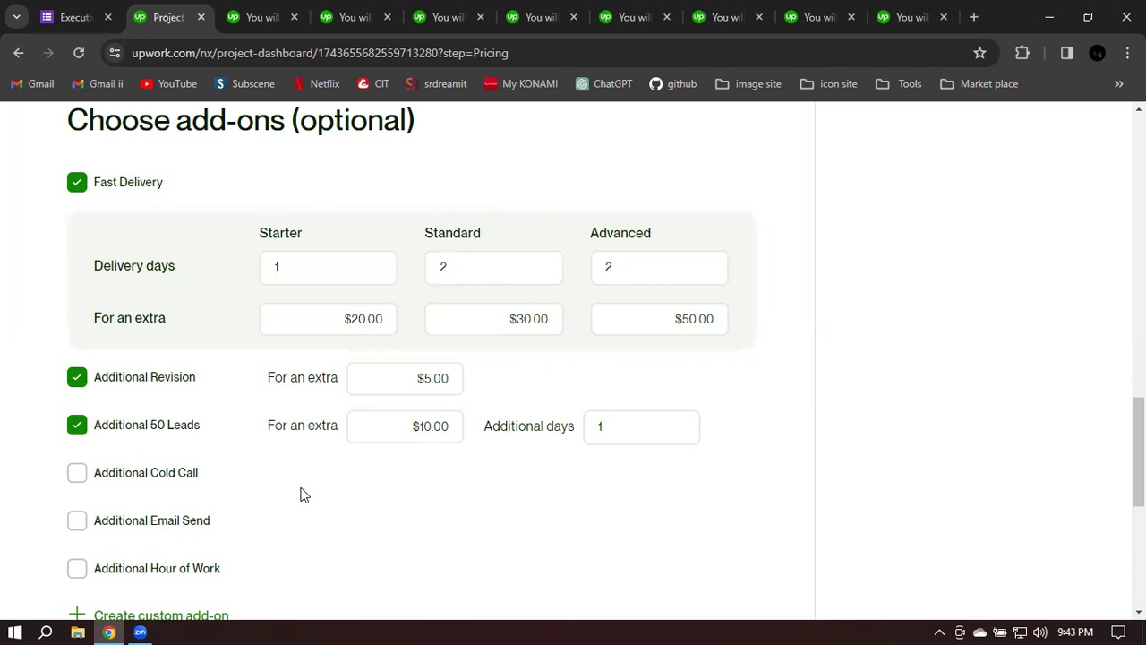
scroll(299, 493, "down", 2)
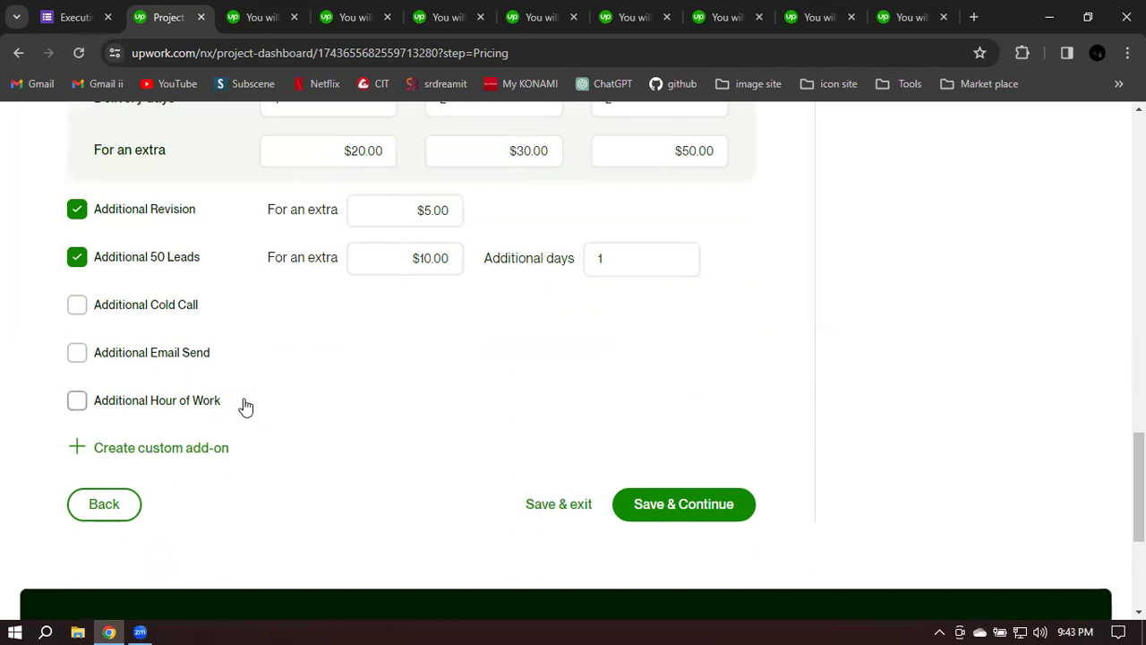
left_click(77, 405)
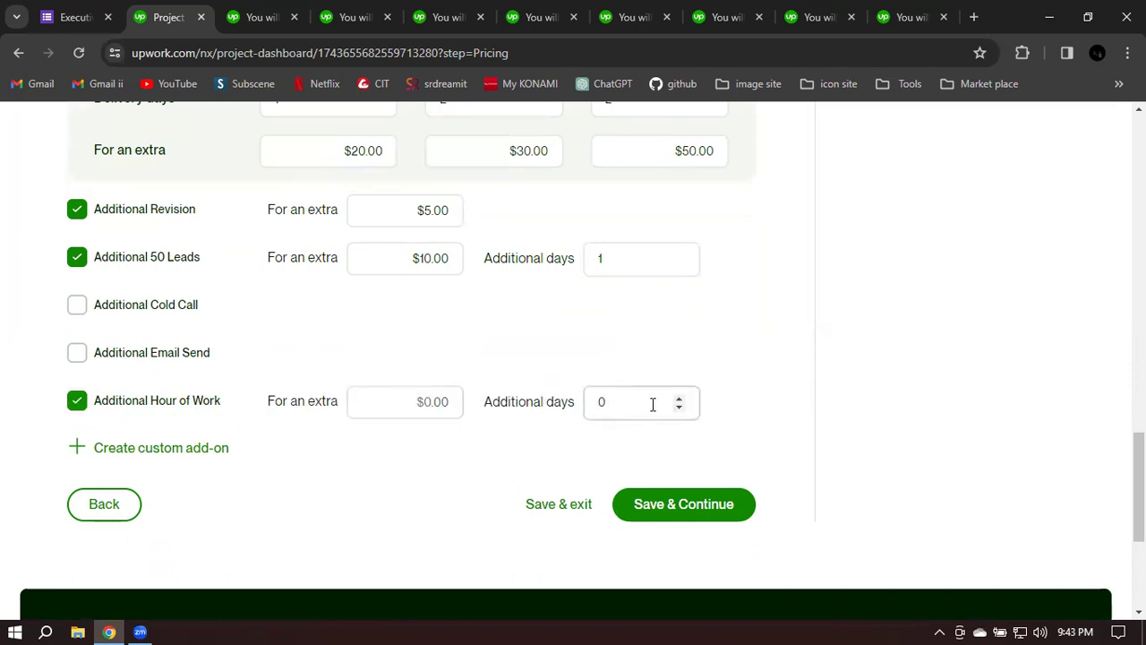
left_click(681, 399)
left_click(390, 408)
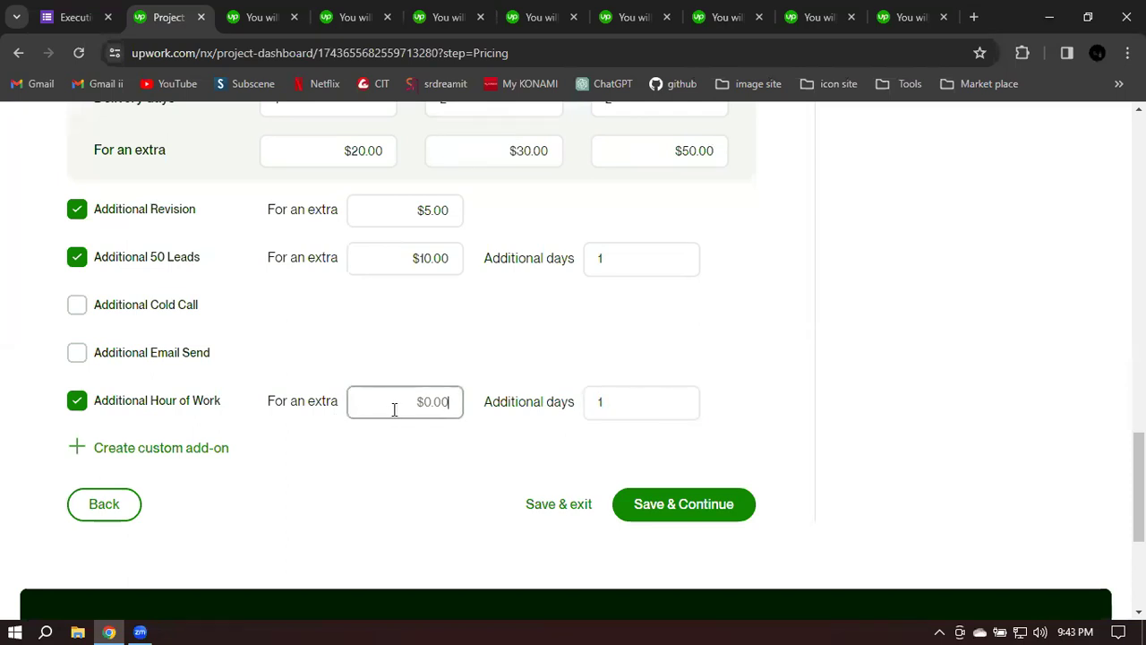
left_click(77, 411)
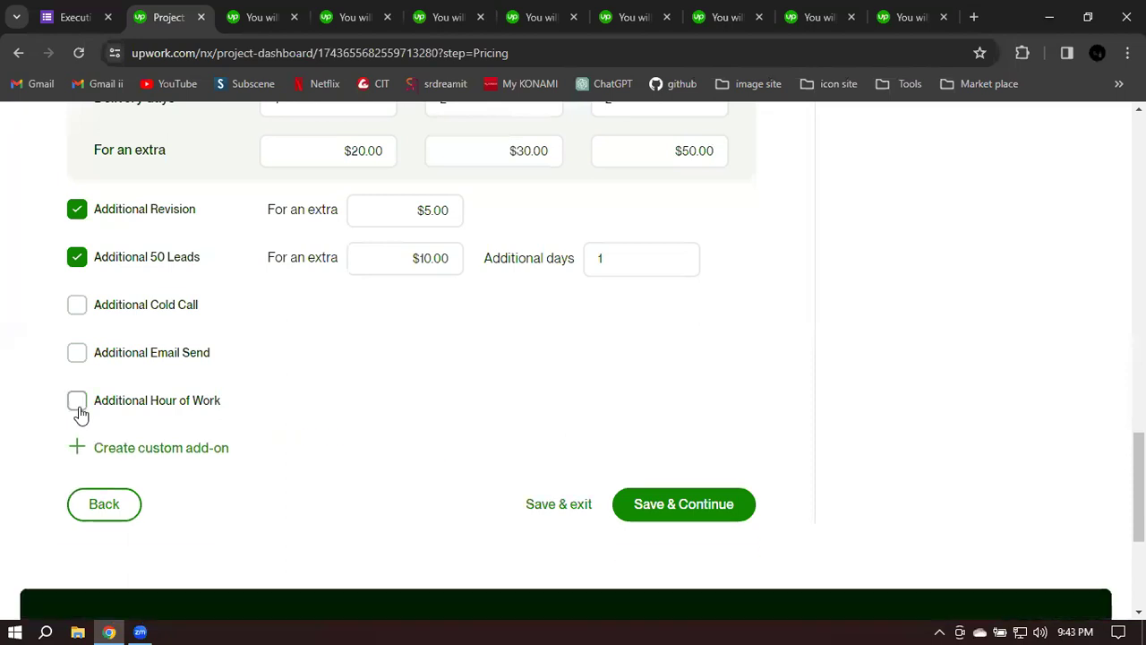
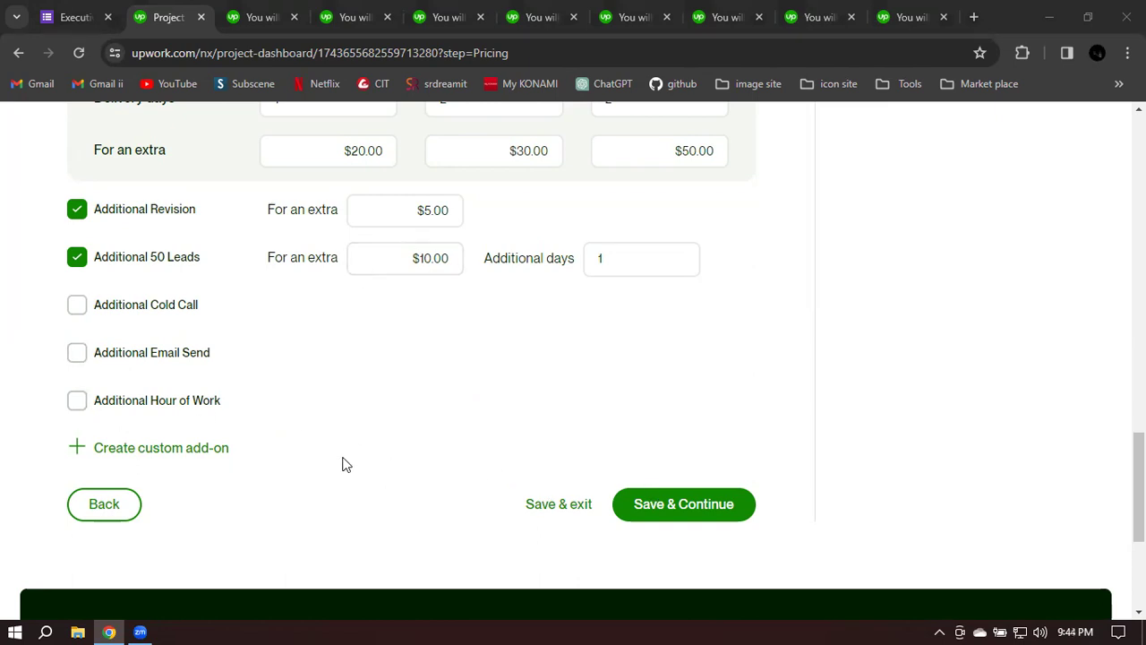
Step: Save the pricing, continue to the Gallery stage and review its upload limits for project images and video
left_click(695, 507)
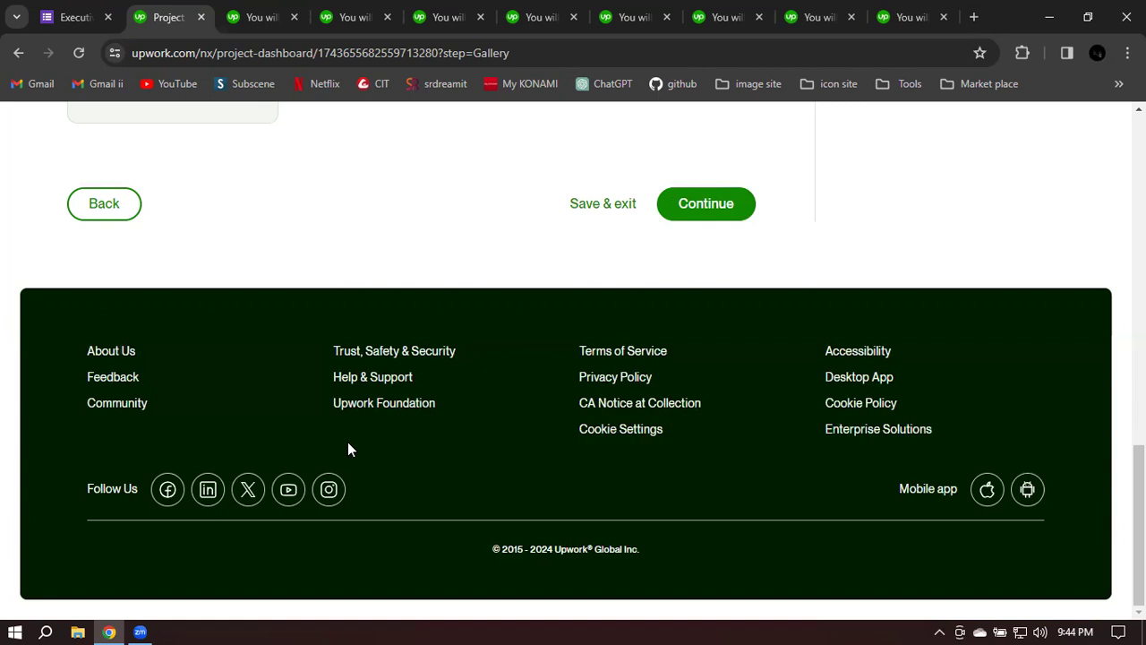
scroll(493, 235, "up", 15)
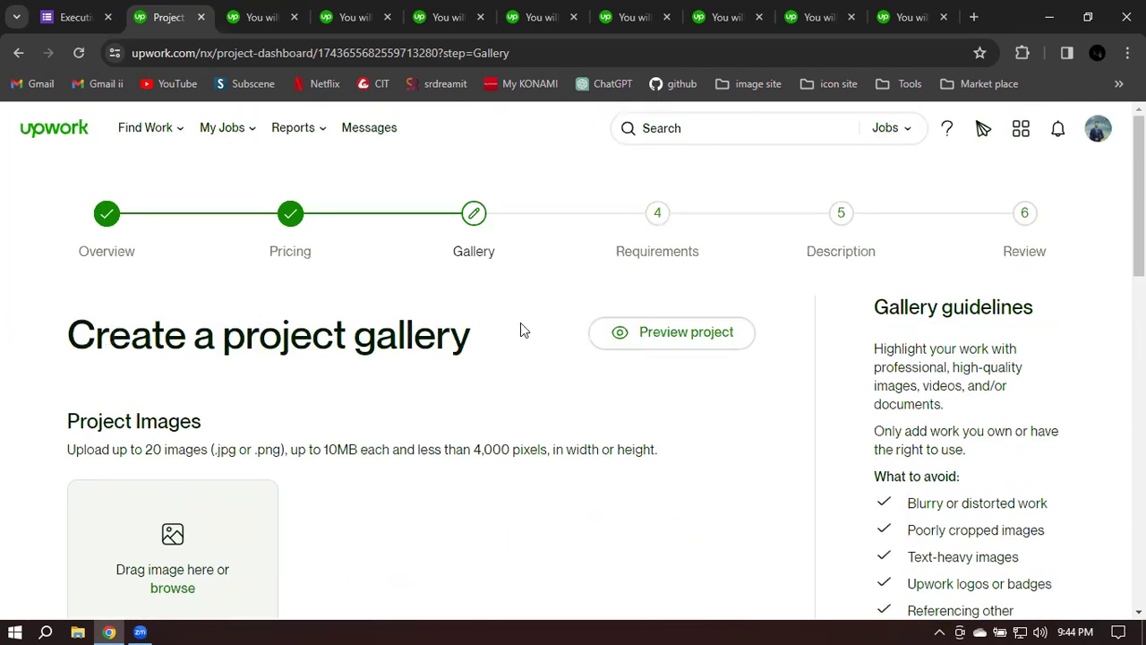
scroll(480, 333, "down", 1)
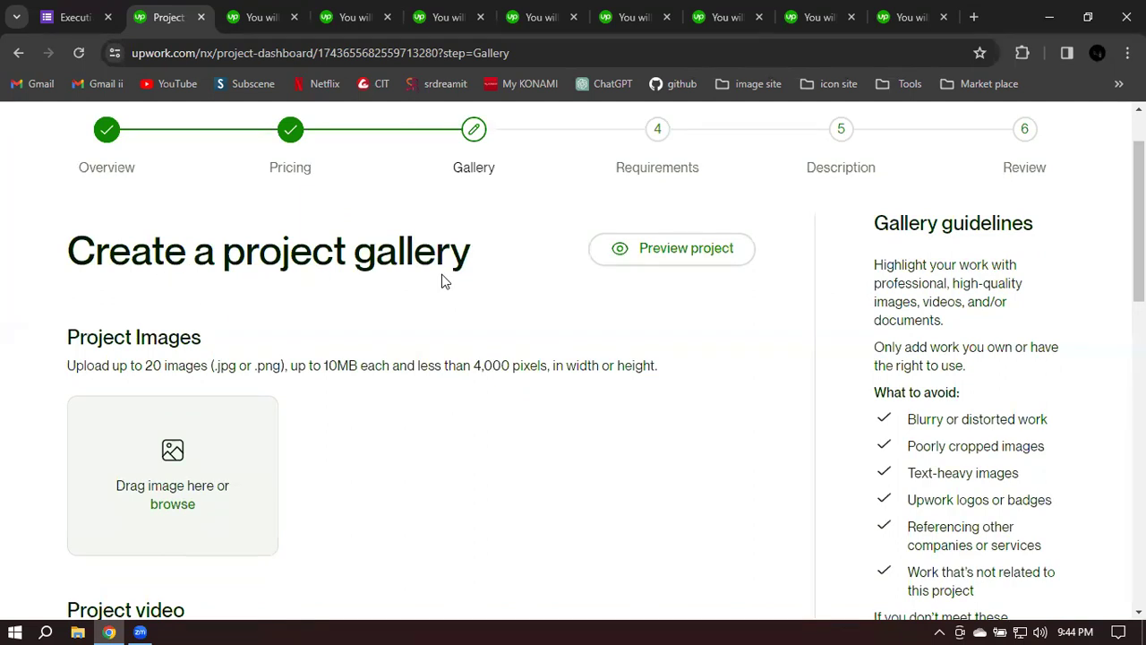
scroll(441, 280, "down", 2)
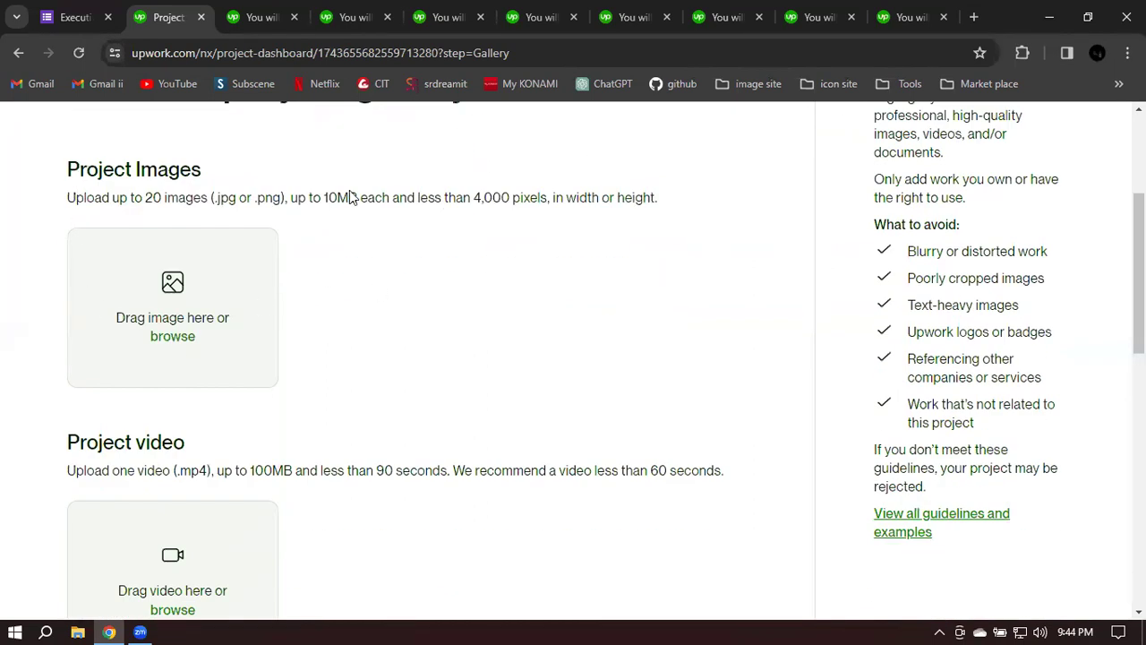
scroll(353, 438, "down", 2)
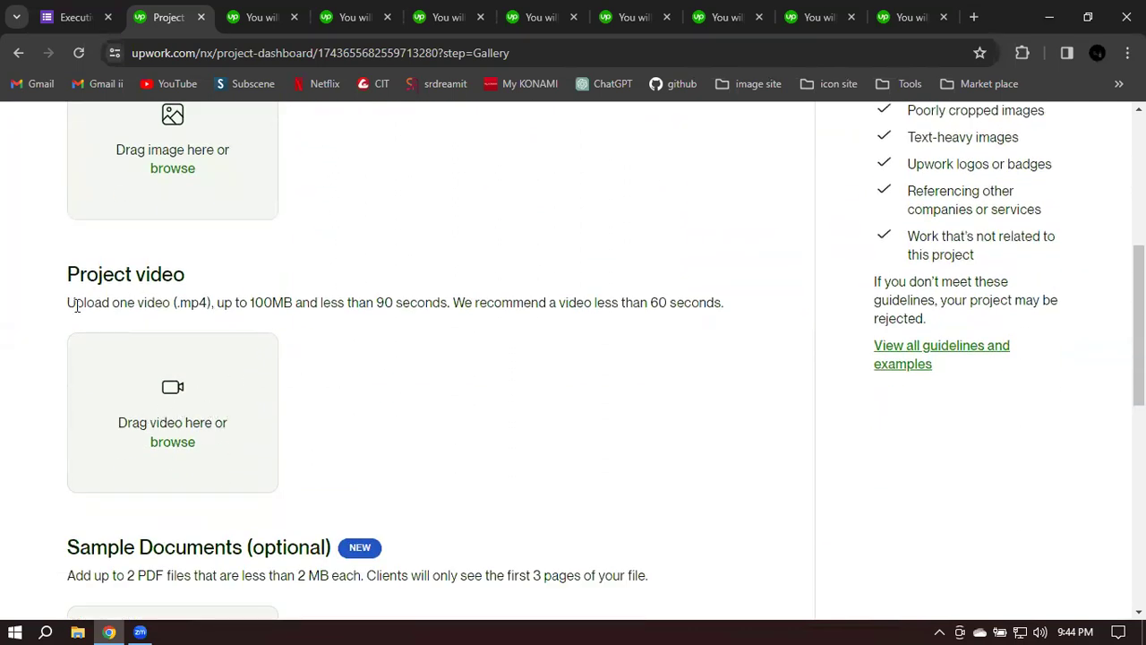
left_click_drag(67, 304, 451, 301)
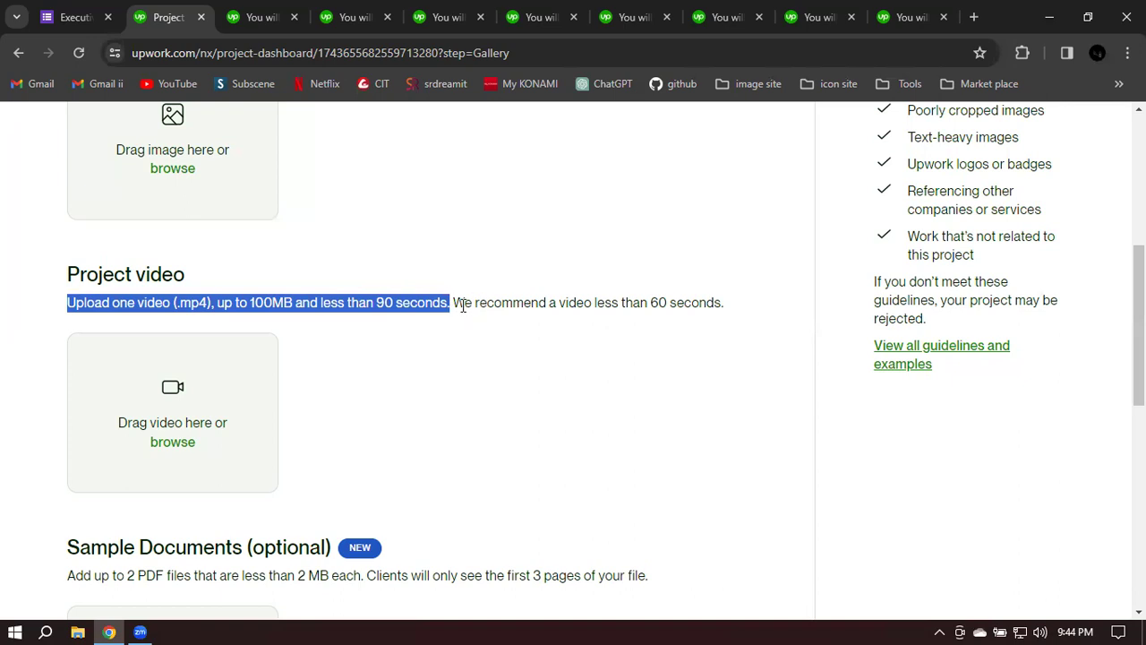
left_click(474, 303)
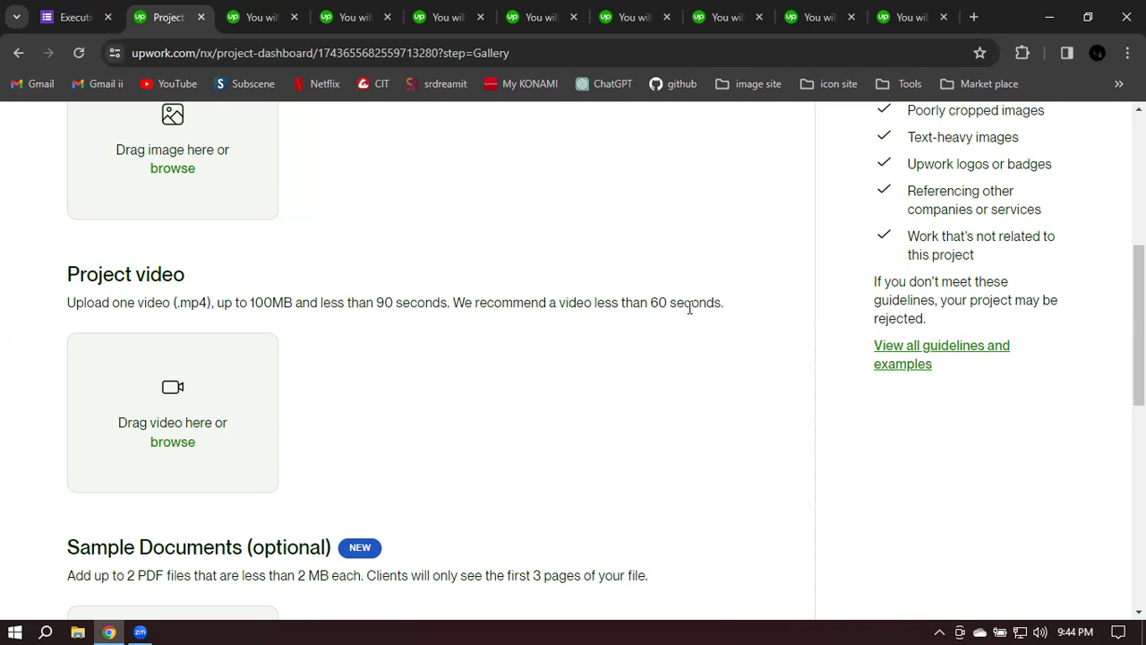
scroll(492, 340, "up", 4)
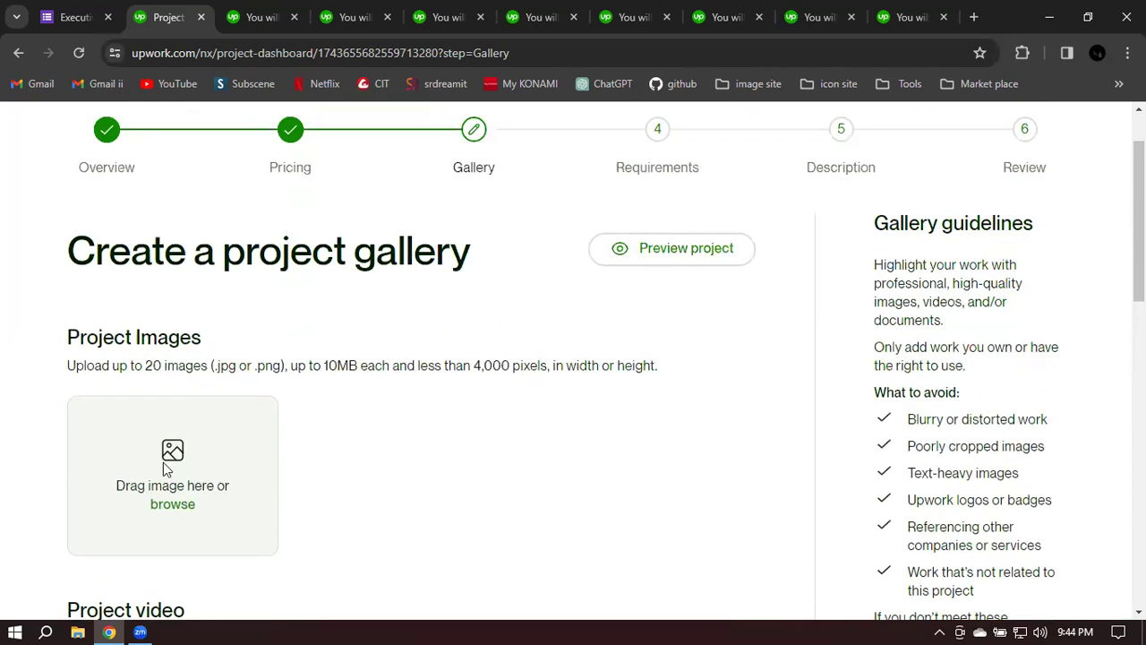
scroll(564, 362, "down", 2)
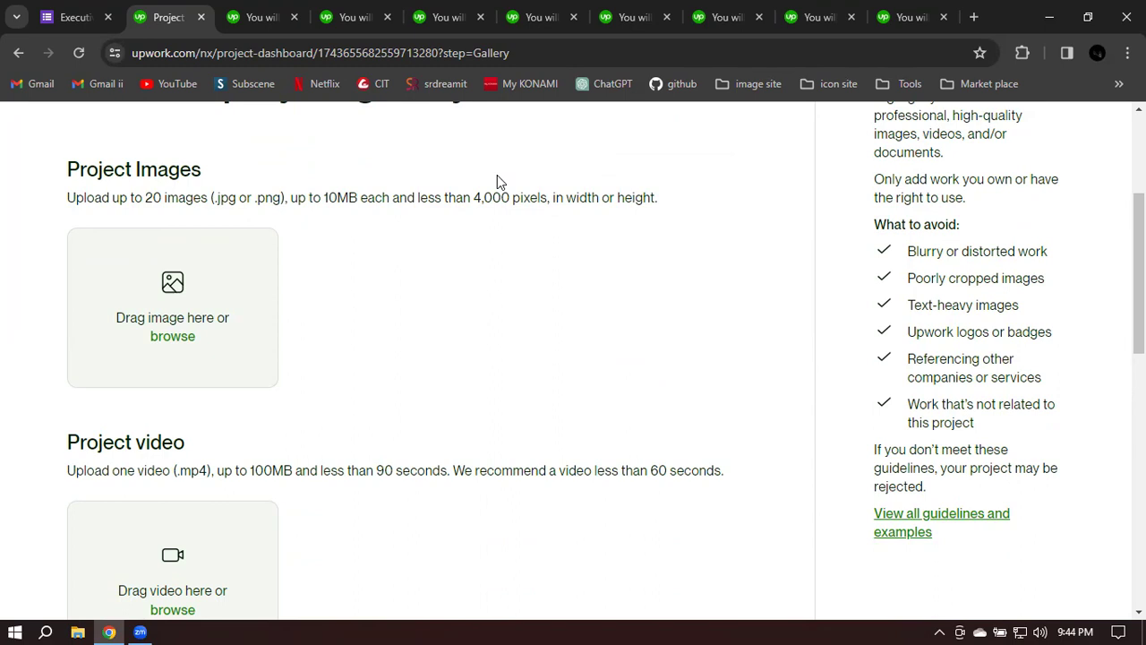
Step: Look through the Downloads and Pictures folders for images suitable for the project gallery
left_click(167, 345)
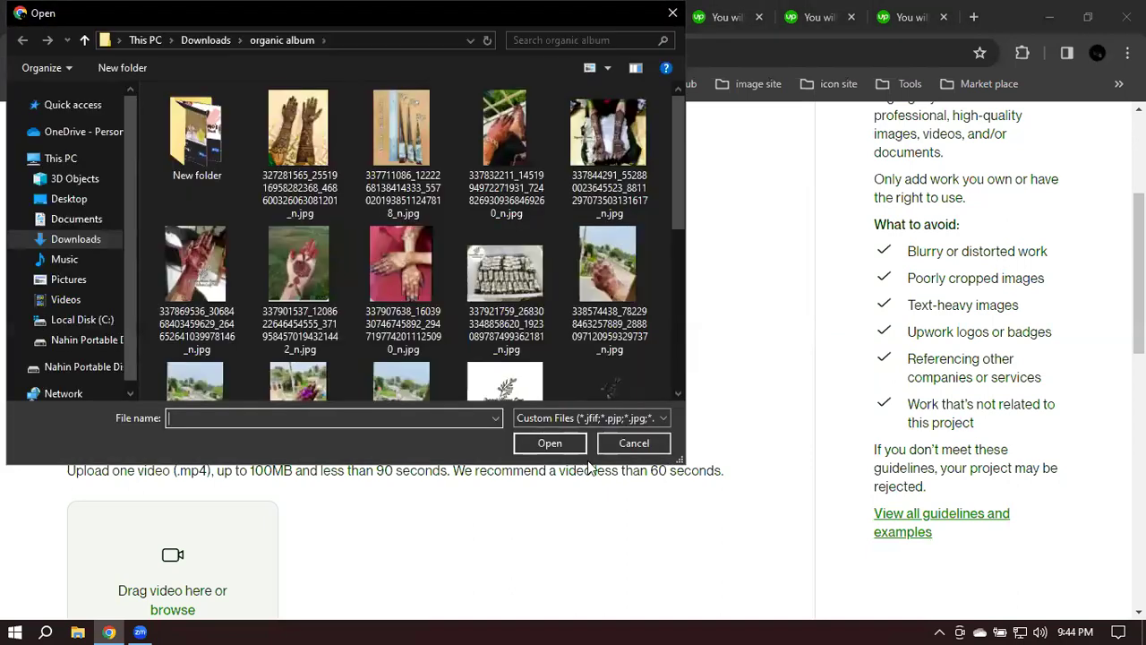
left_click(76, 239)
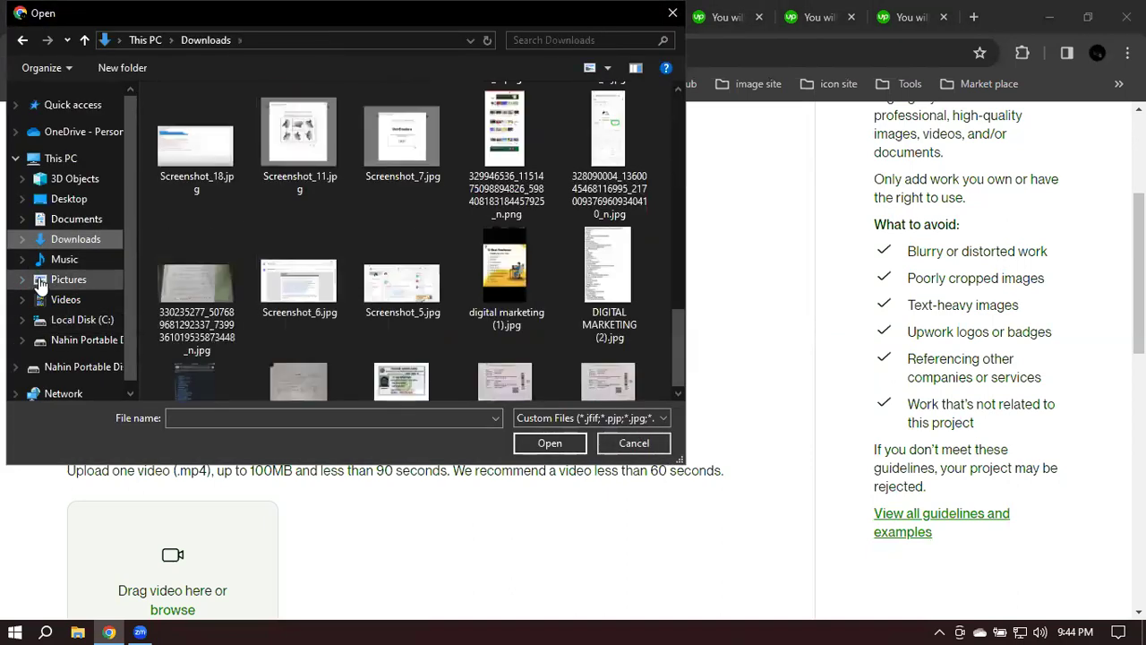
left_click(69, 279)
scroll(408, 273, "down", 1)
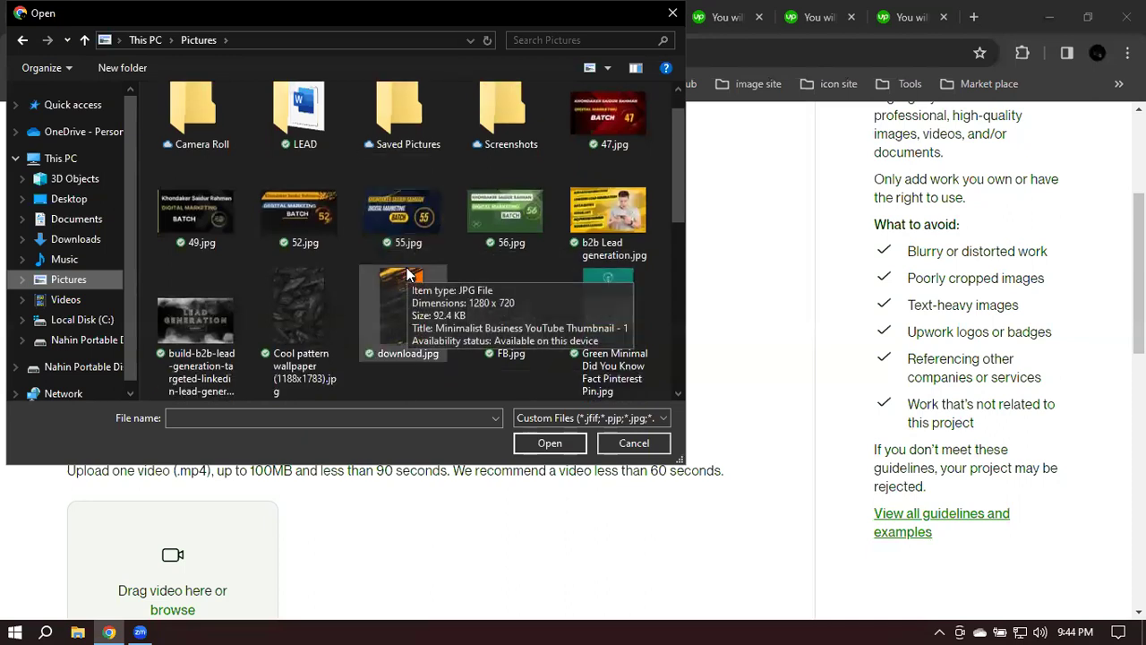
scroll(531, 247, "down", 3)
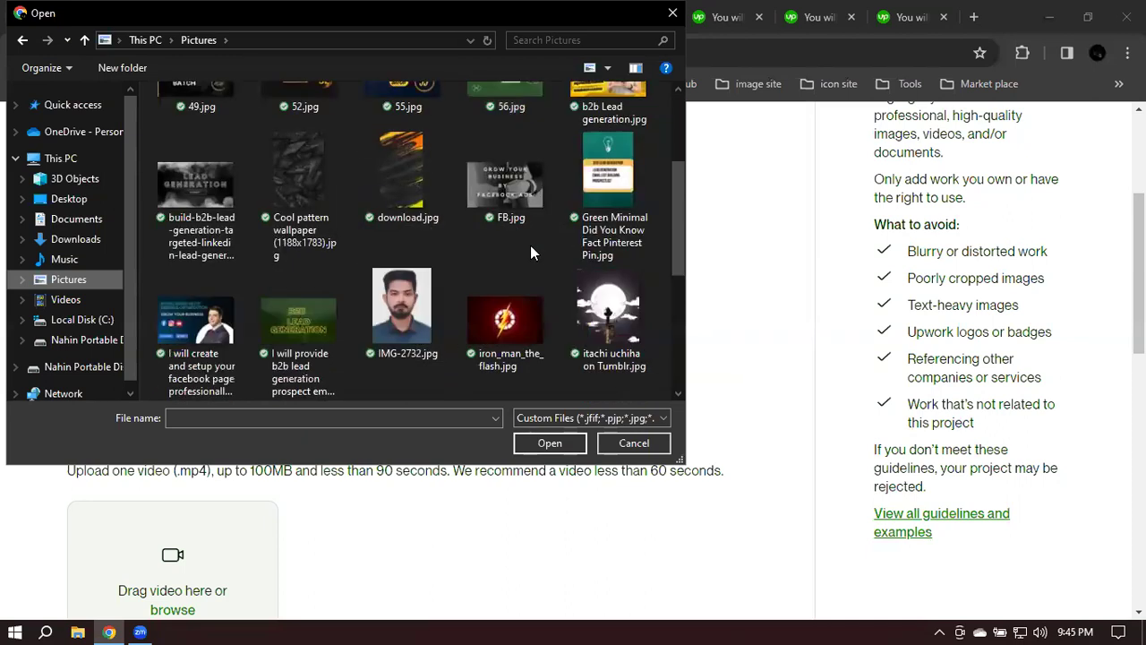
scroll(530, 246, "down", 3)
scroll(530, 245, "down", 5)
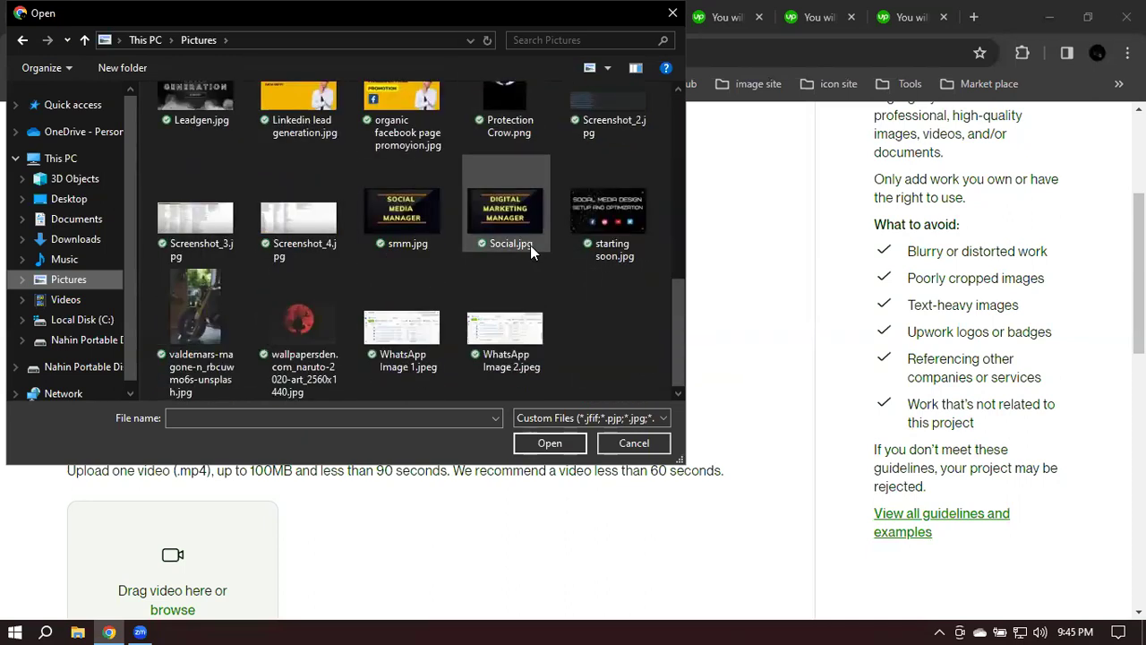
left_click(633, 443)
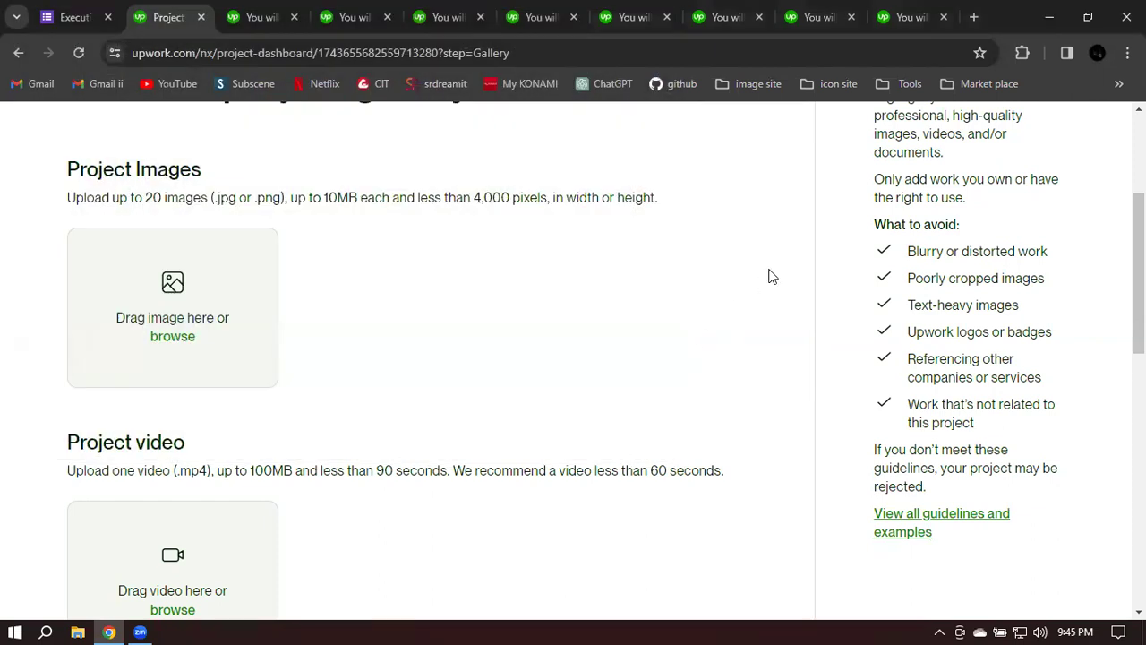
Step: Open the full gallery guidelines and examples, and examine the recommended image format, aspect ratio and pixel dimensions
scroll(768, 276, "up", 2)
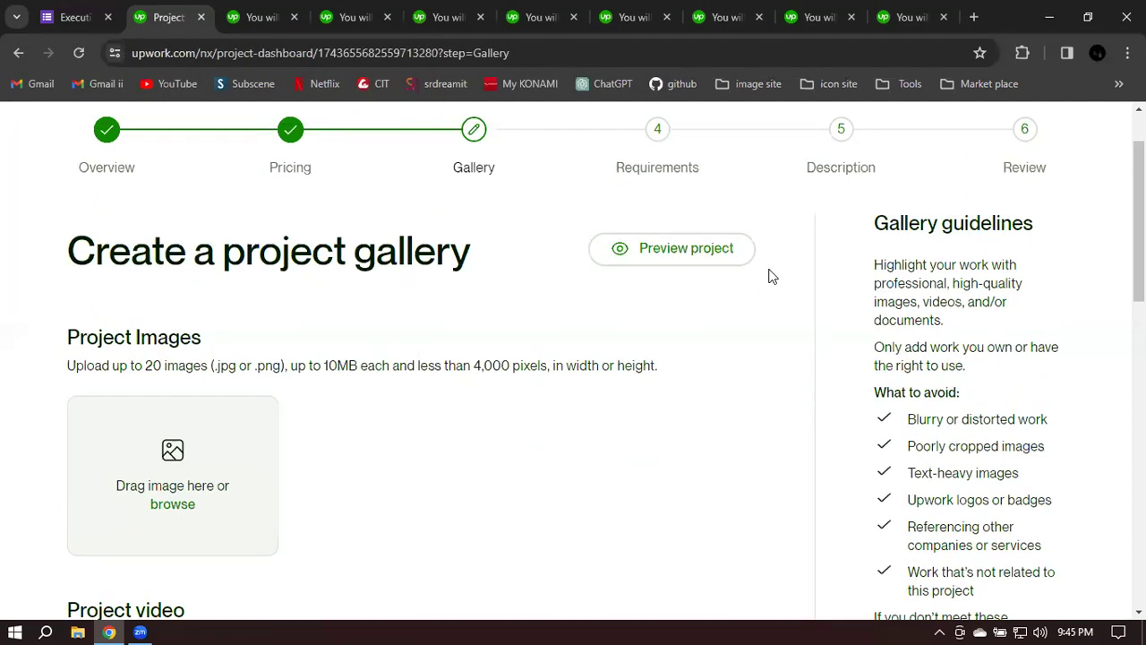
scroll(768, 276, "down", 5)
scroll(716, 289, "down", 3)
scroll(717, 289, "up", 5)
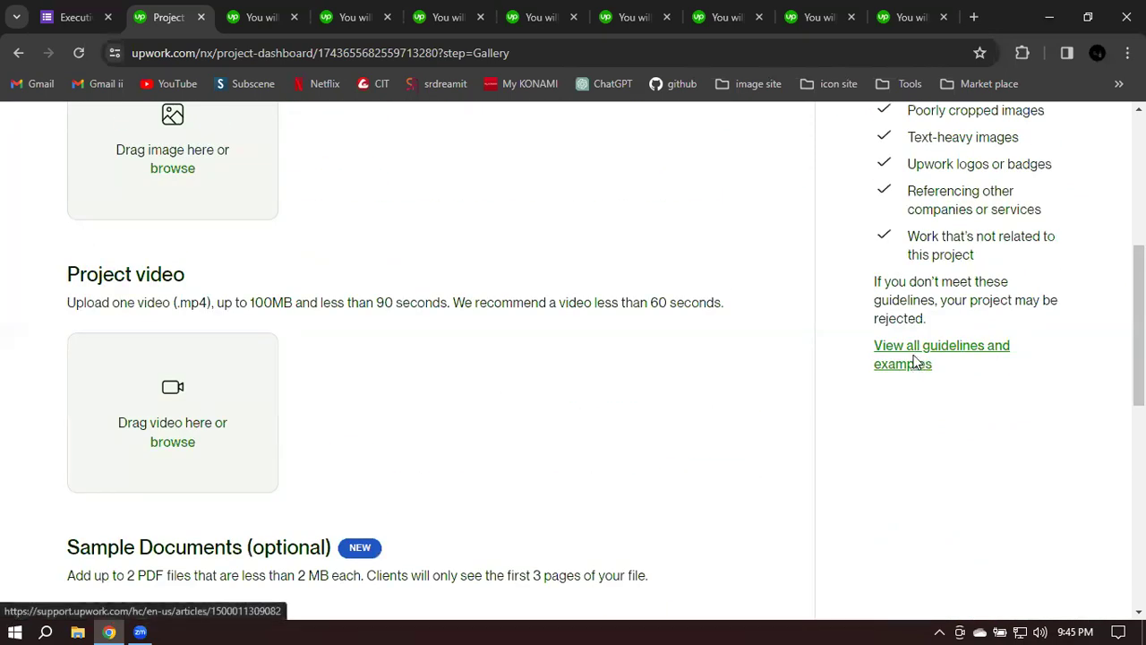
left_click(906, 354)
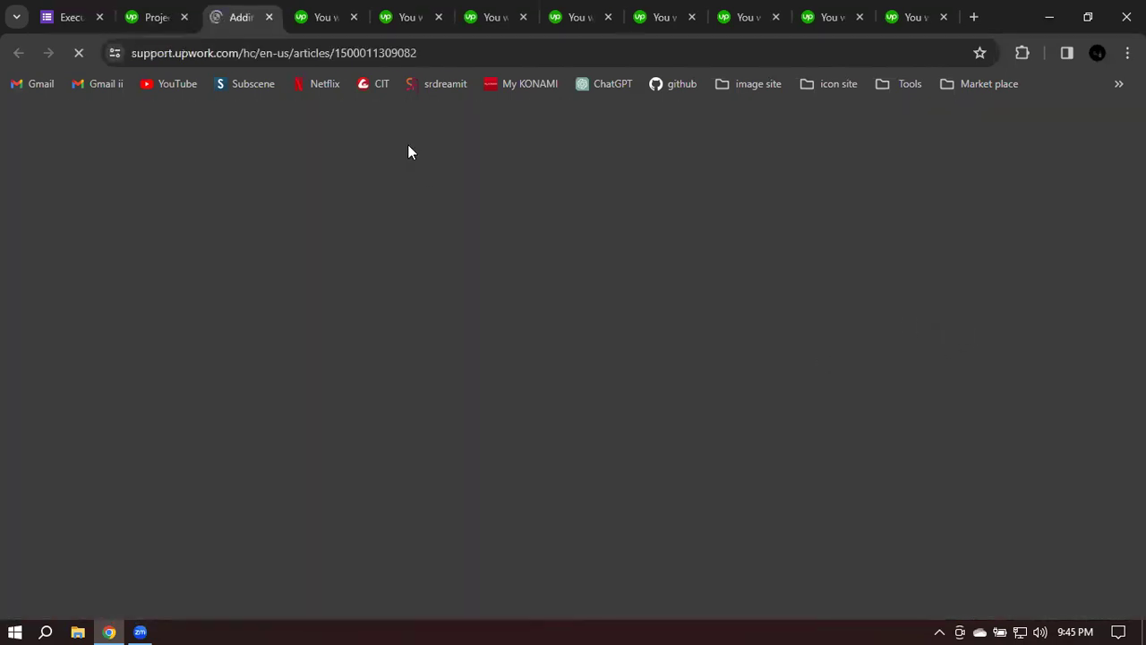
scroll(452, 283, "down", 3)
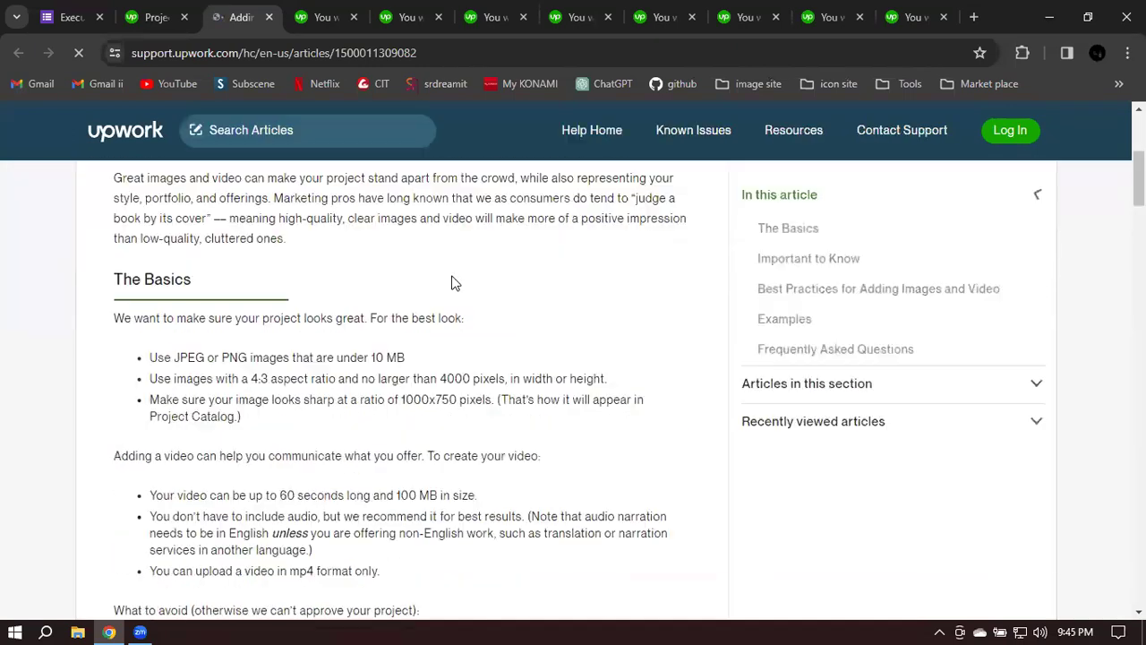
scroll(430, 289, "down", 1)
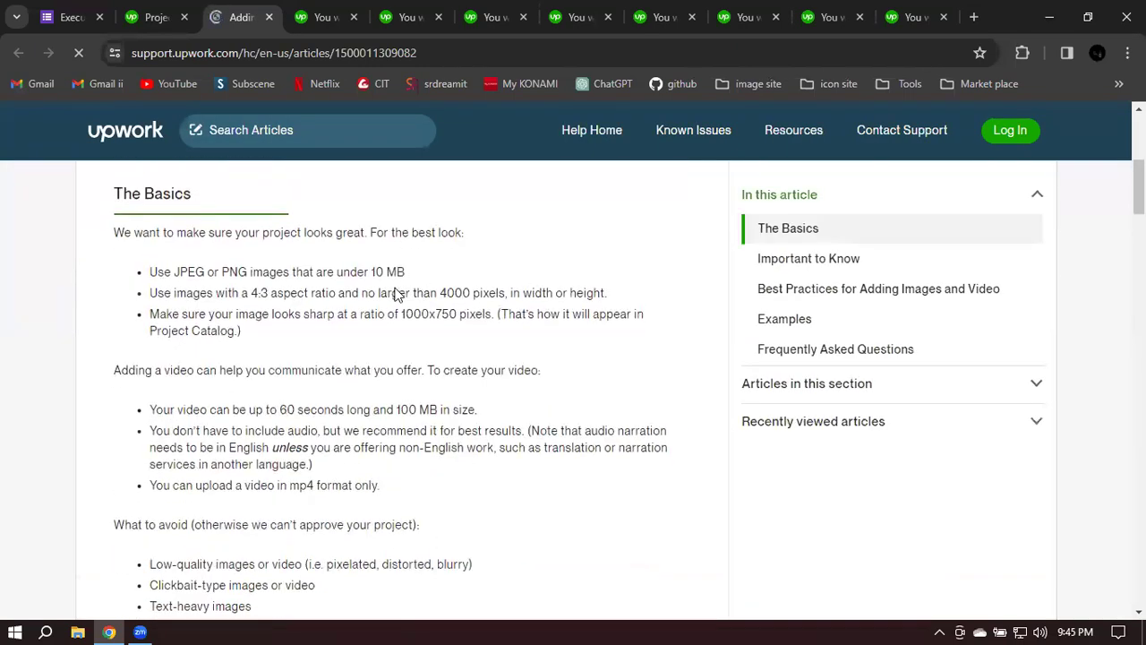
left_click_drag(151, 317, 255, 318)
left_click(166, 293)
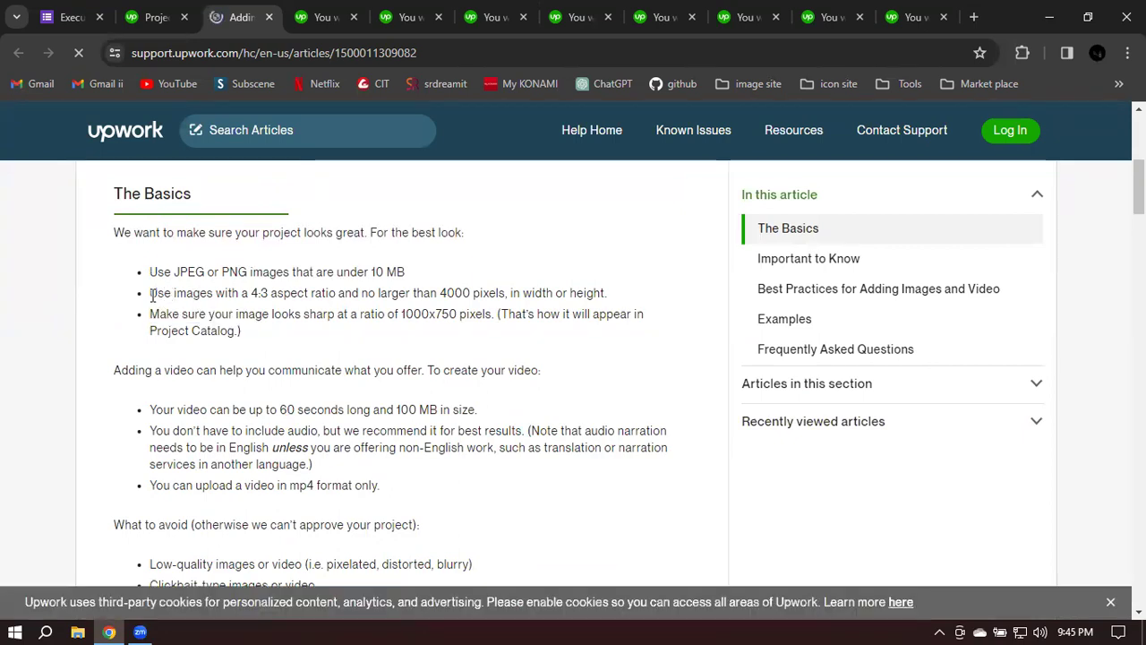
left_click_drag(150, 293, 269, 297)
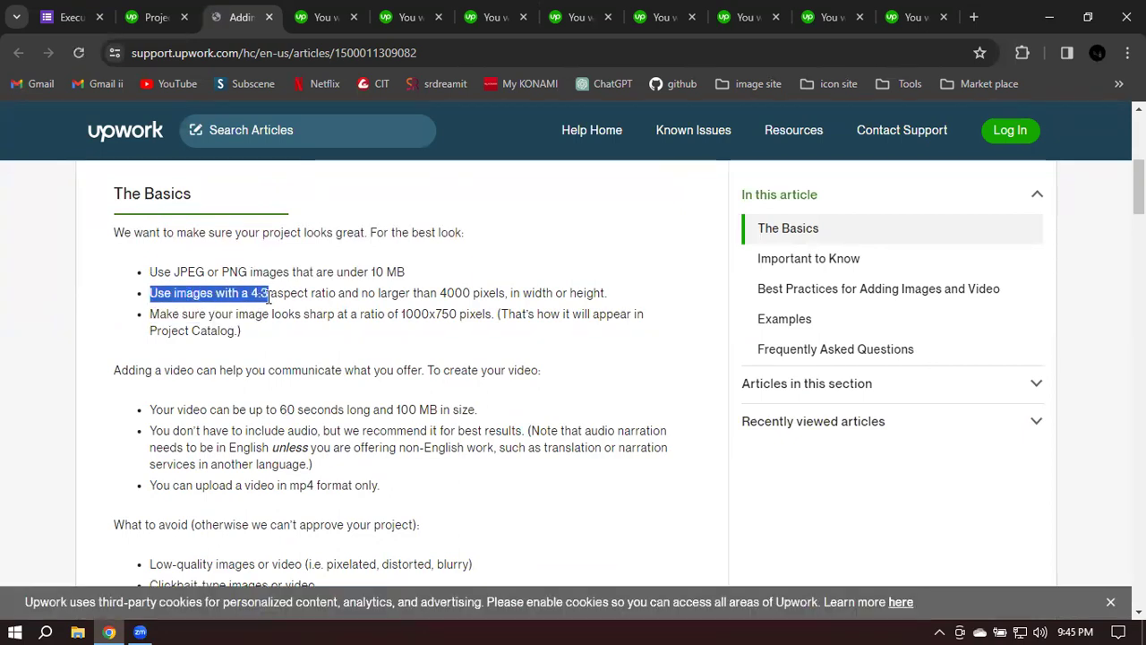
left_click_drag(151, 315, 458, 313)
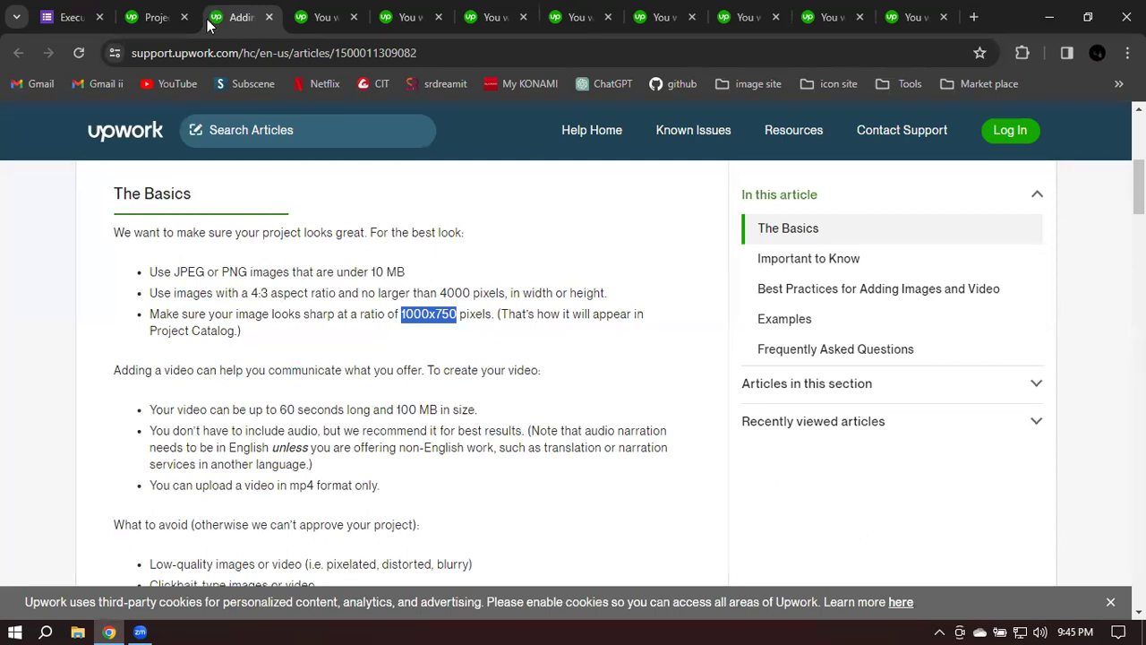
Step: Return to the project gallery page and look through the Pictures folder in File Explorer for a suitable project image
left_click(169, 21)
scroll(403, 233, "up", 2)
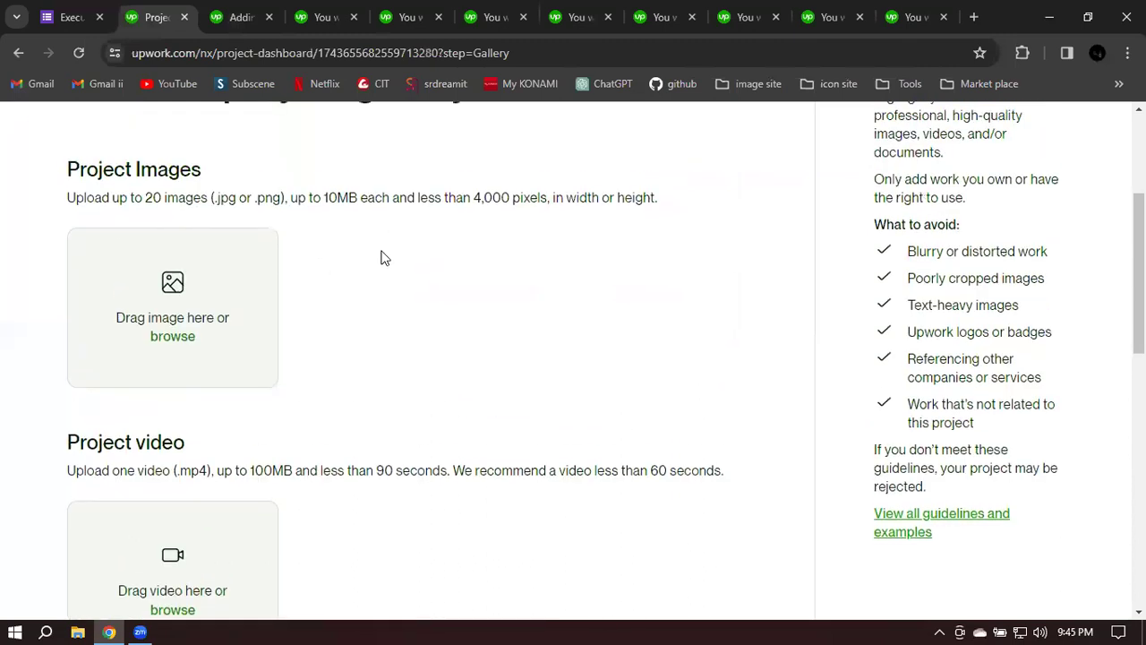
left_click(1052, 18)
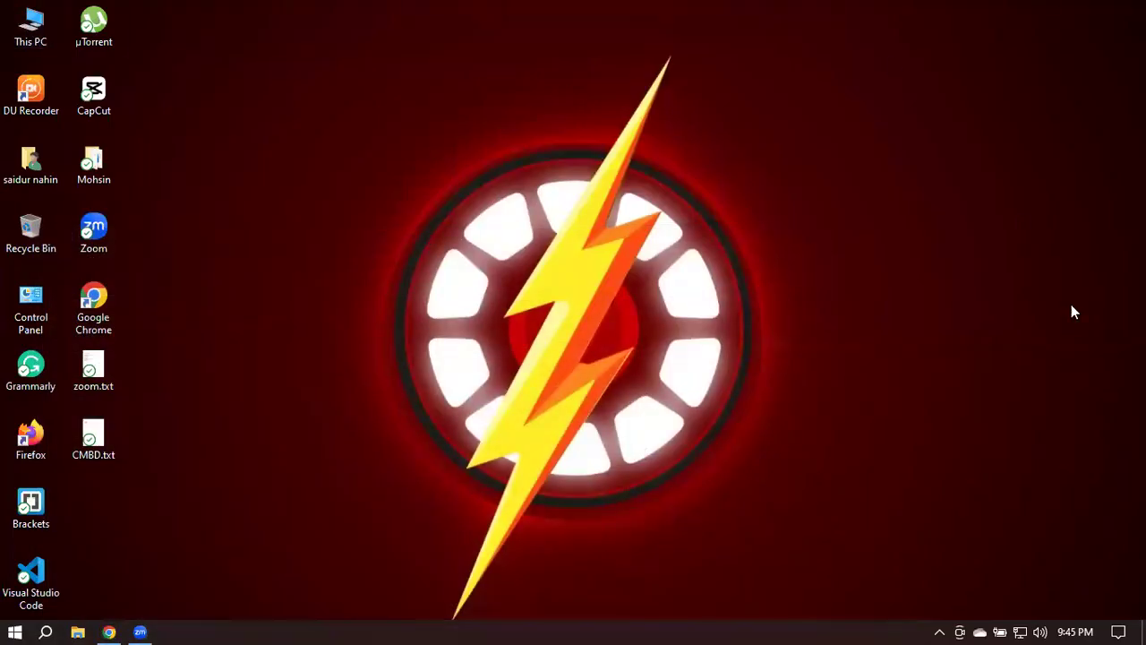
key("super+e")
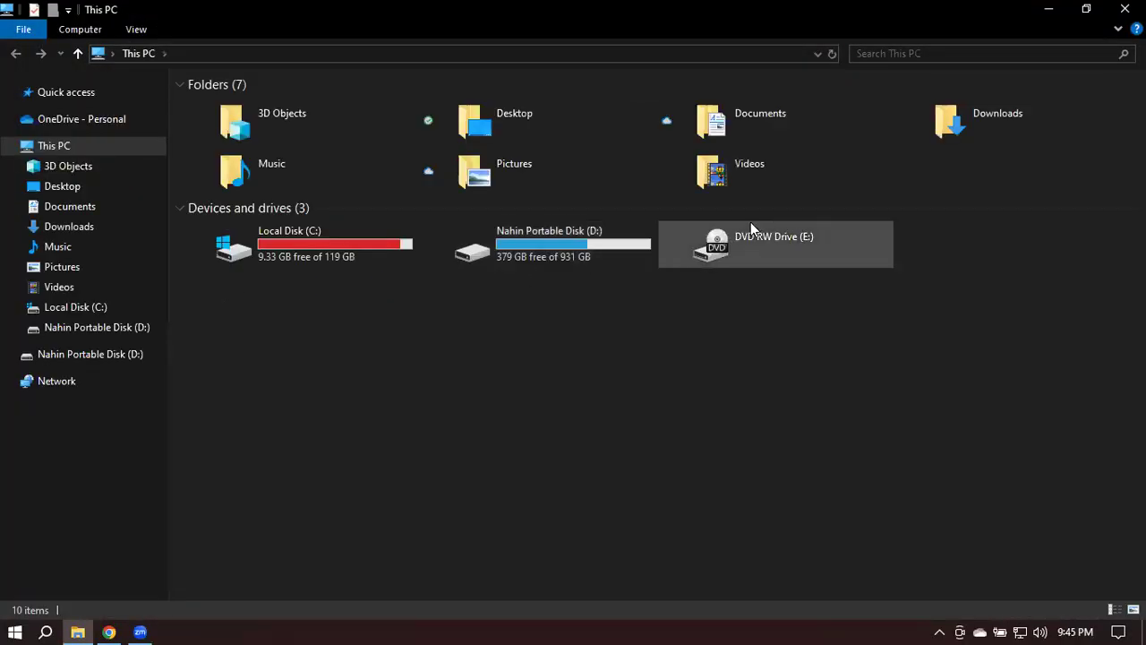
left_click(488, 182)
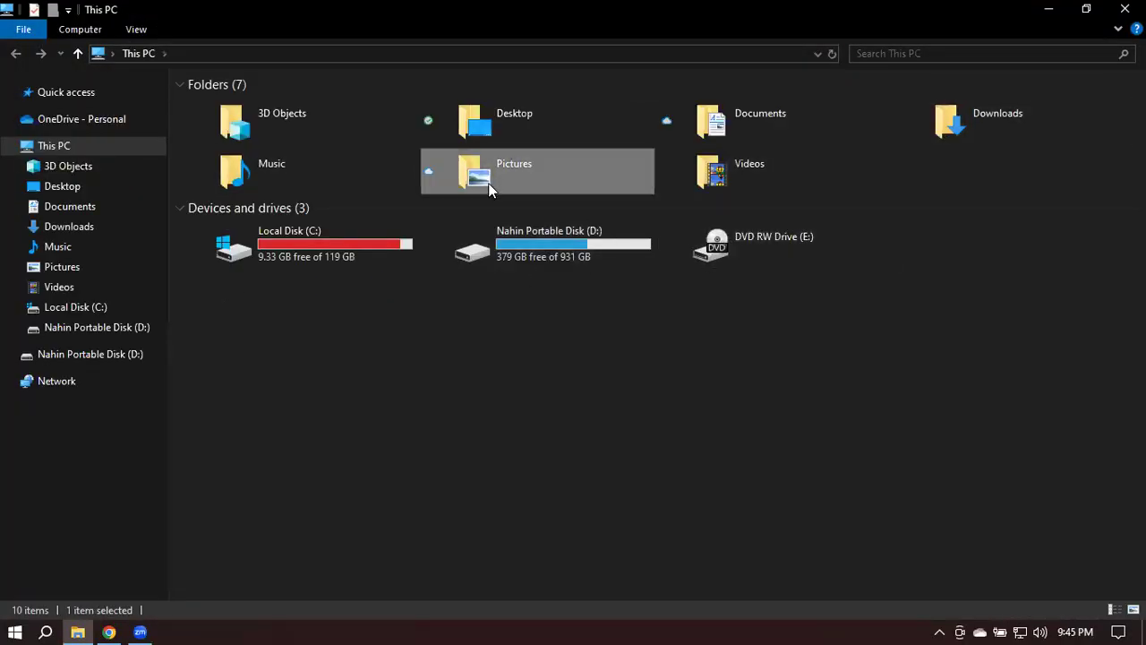
double_click(539, 182)
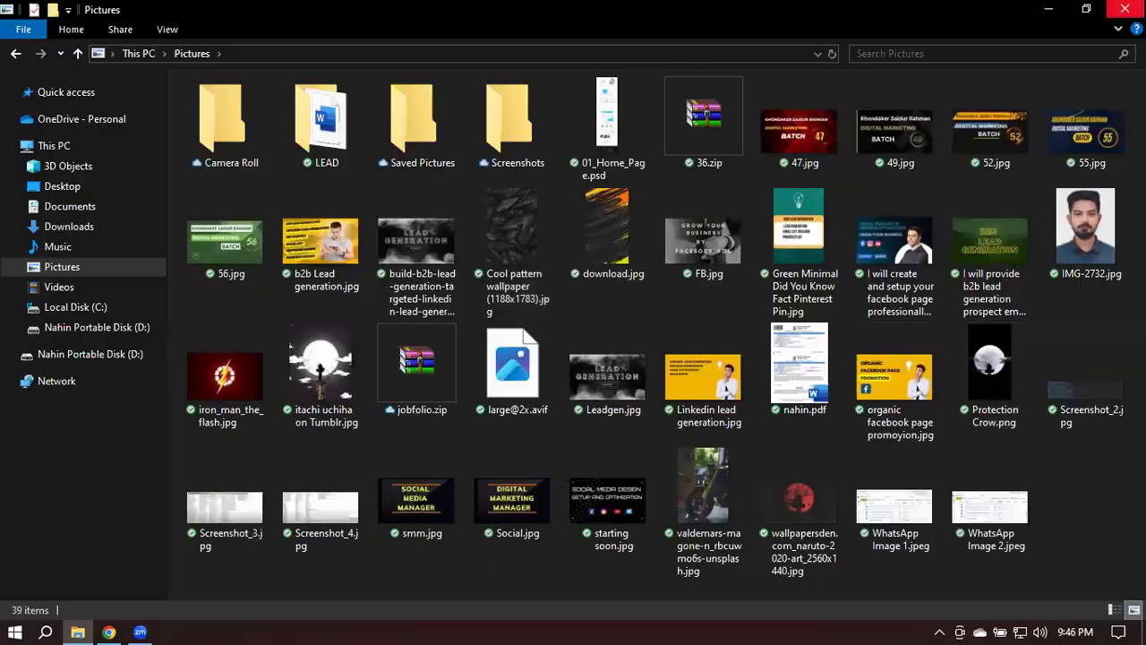
left_click(1124, 9)
Step: Open Canva in a new browser tab and create a custom-size design of 1000 × 750 px
left_click(109, 633)
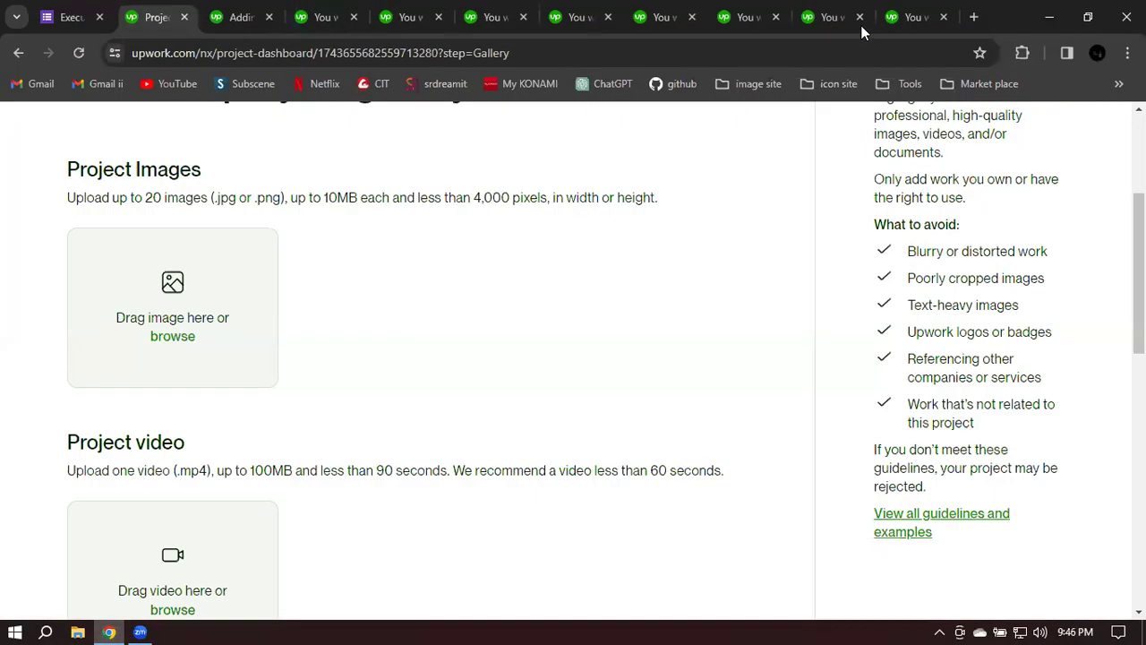
left_click(975, 17)
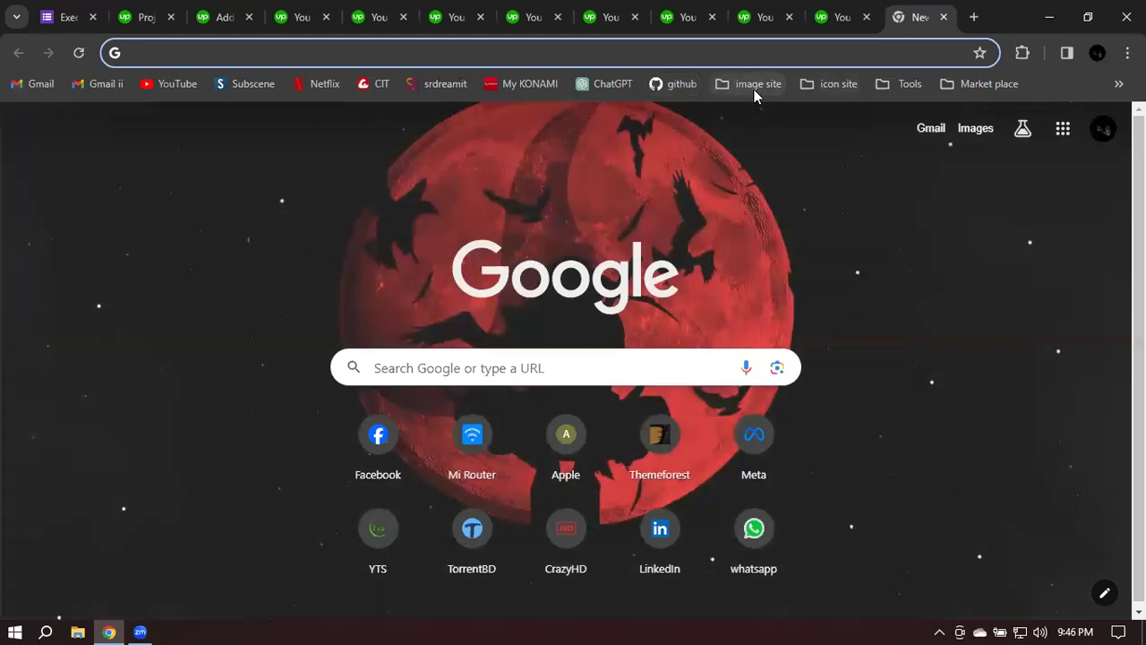
left_click(840, 87)
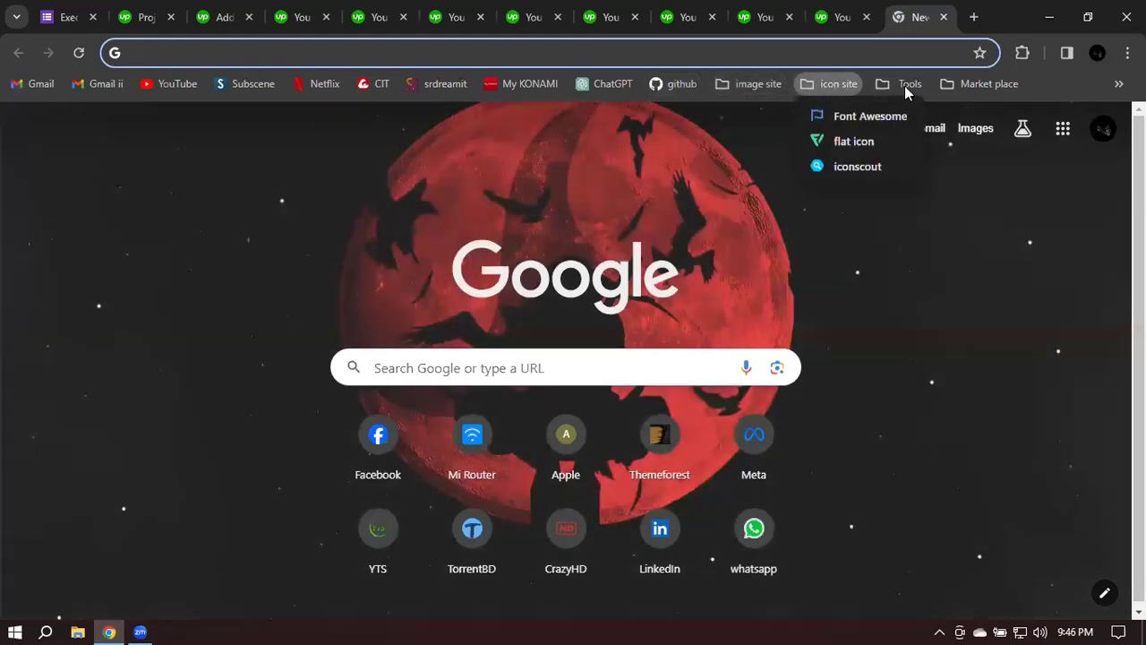
mouse_move(906, 86)
left_click(923, 136)
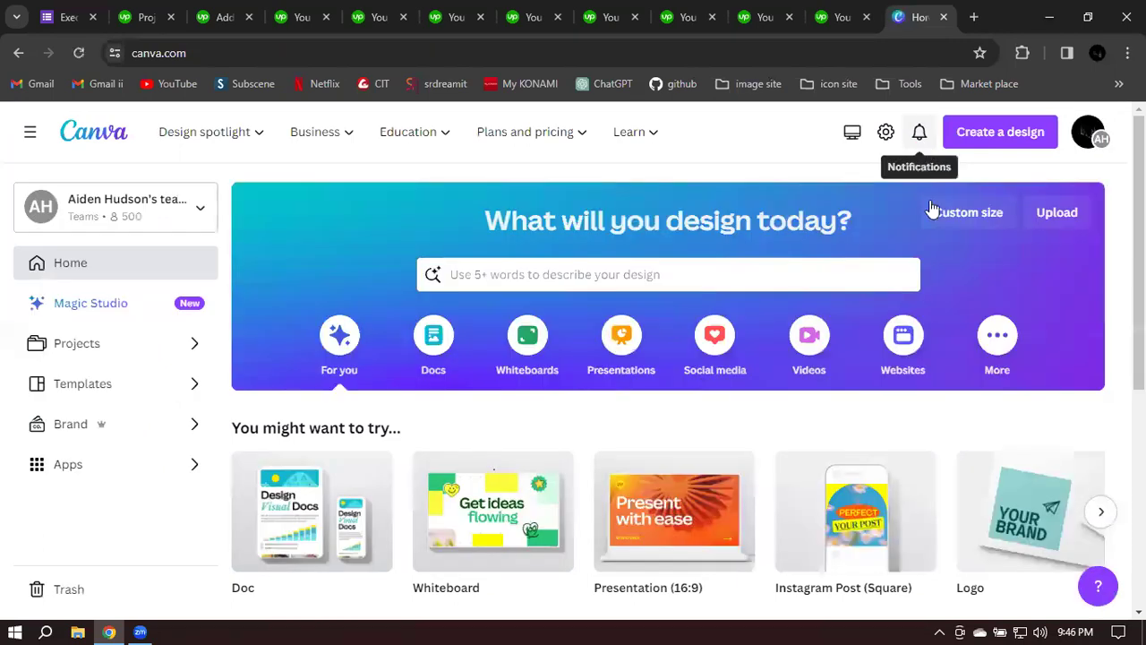
left_click(953, 215)
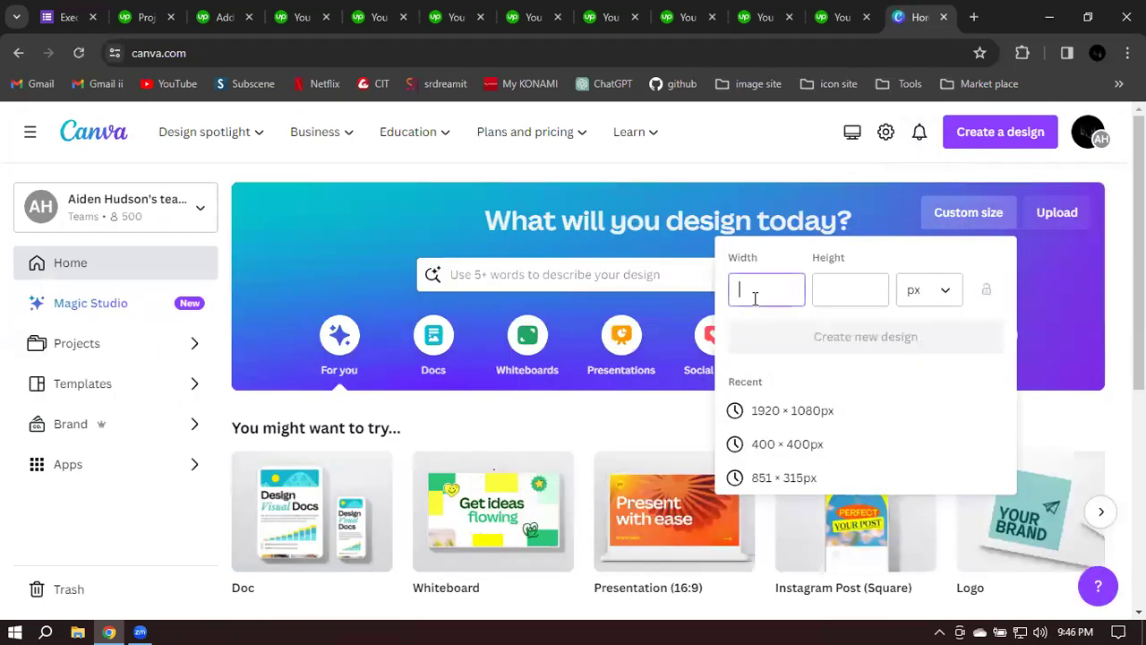
type("1000")
key("Tab")
type("750")
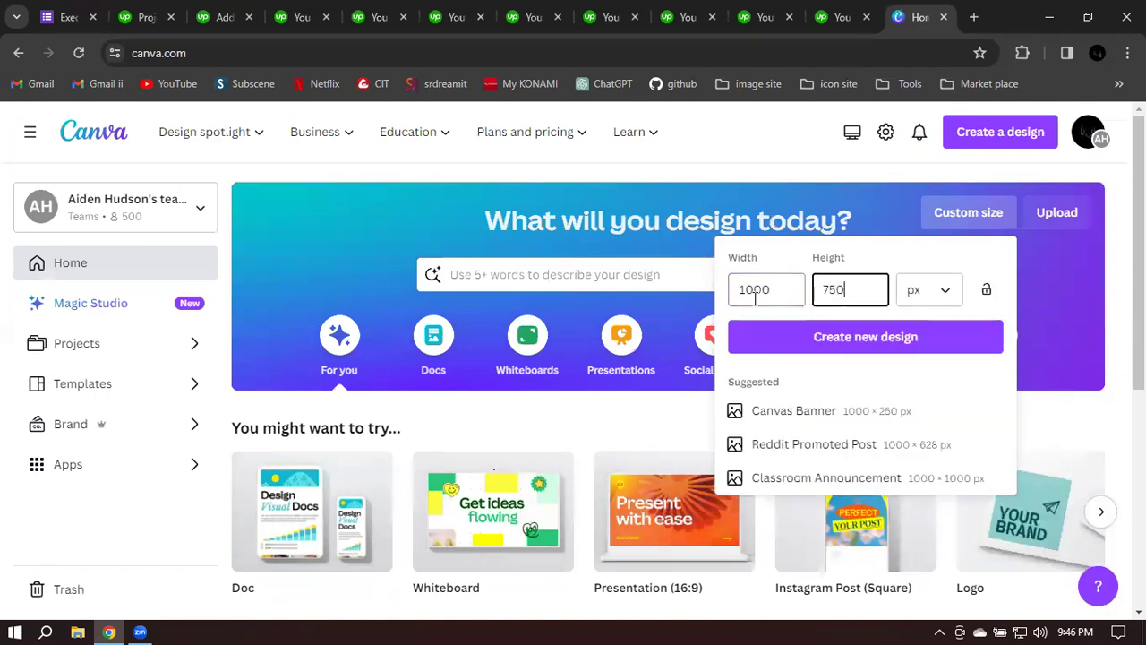
key("Return")
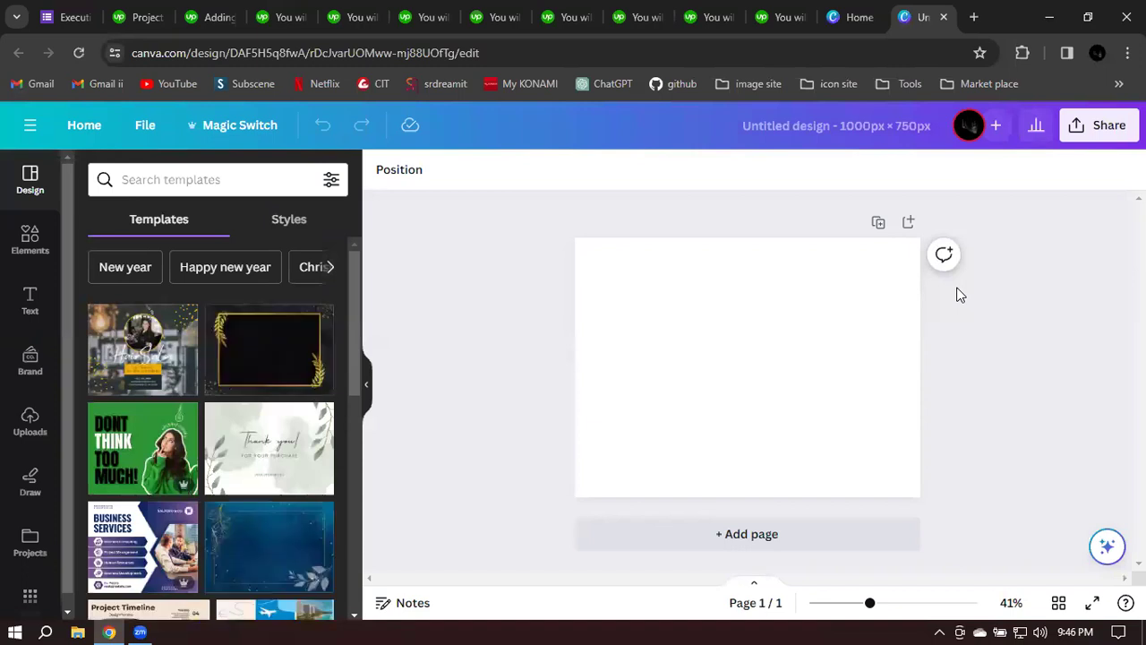
Step: Find the Colorful Minimalist Linear Steps Circular Diagram template and apply it to the blank page
scroll(269, 374, "down", 5)
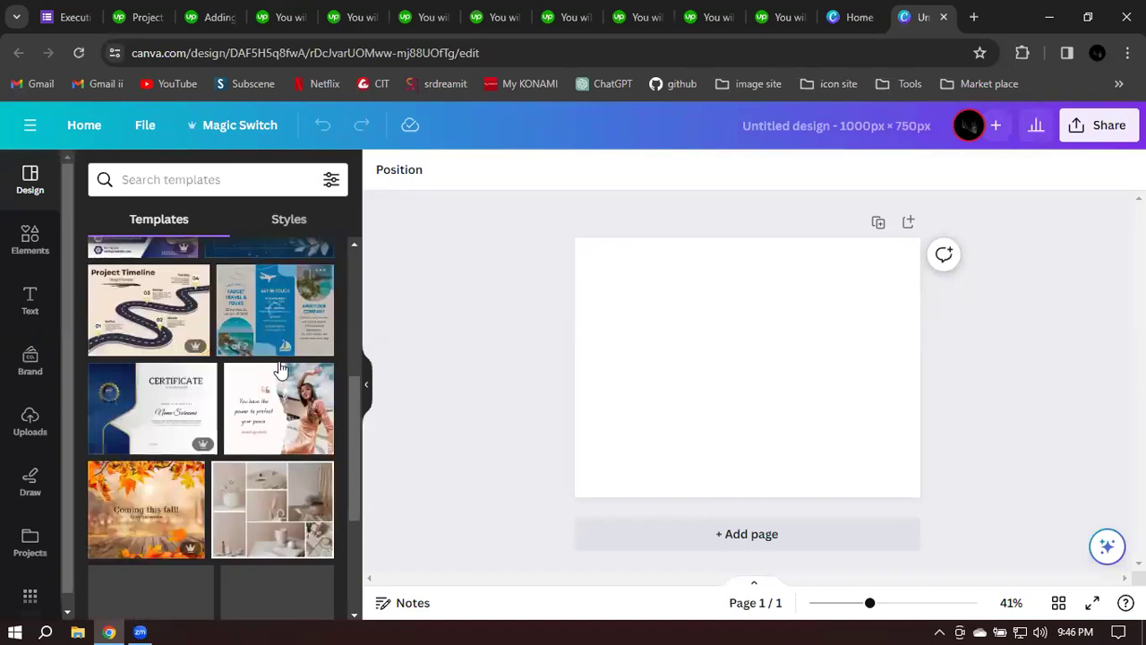
scroll(291, 367, "down", 2)
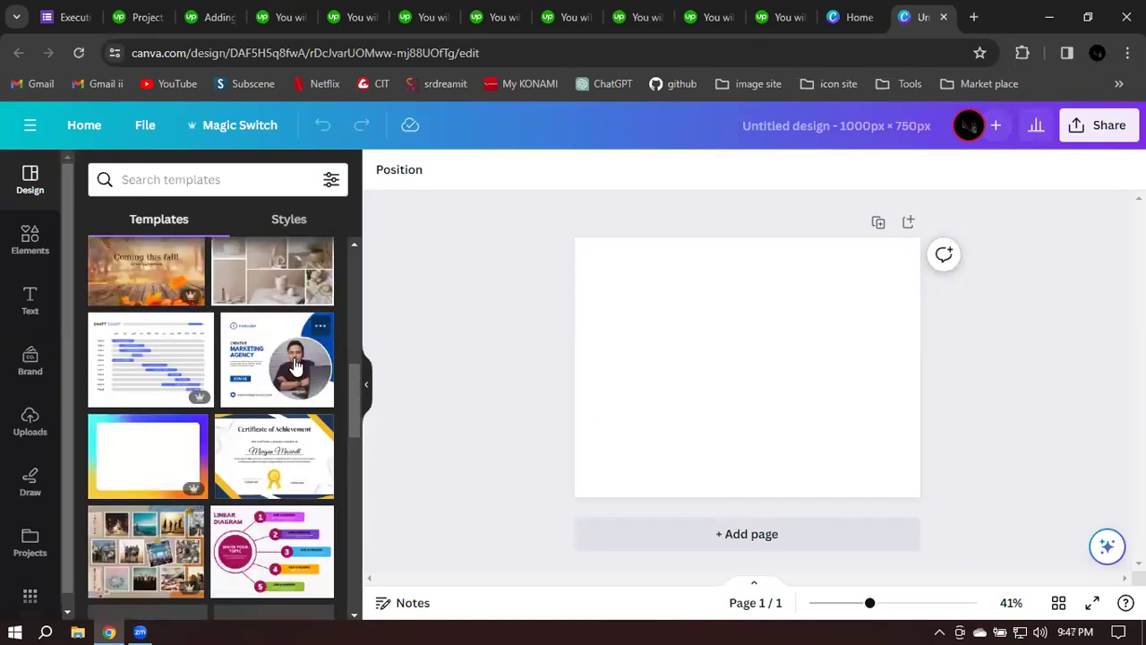
scroll(296, 366, "down", 2)
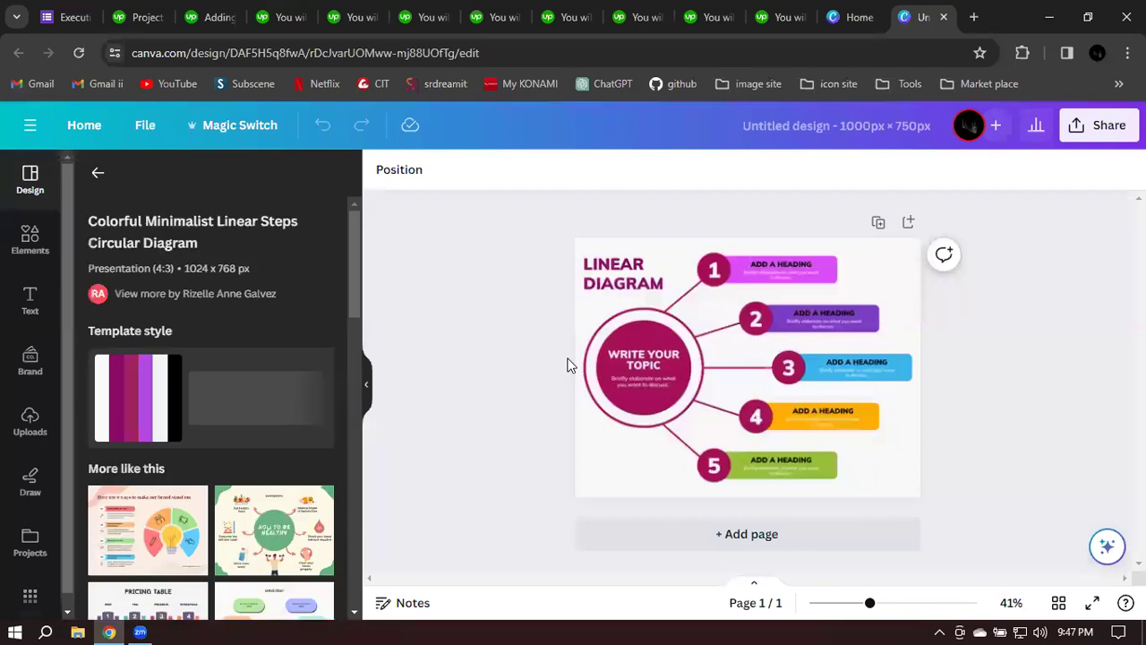
Step: Replace the "LINEAR DIAGRAM" title with "B2B" and "LEAD" on separate lines, and start a third line
left_click(644, 275)
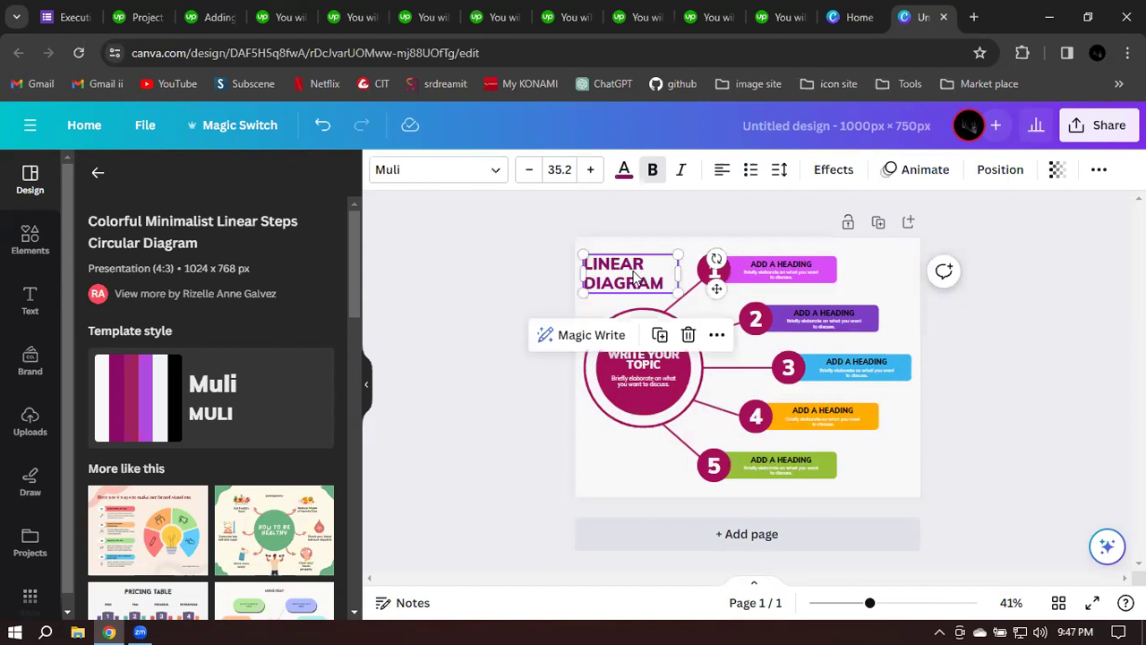
double_click(634, 273)
type("B")
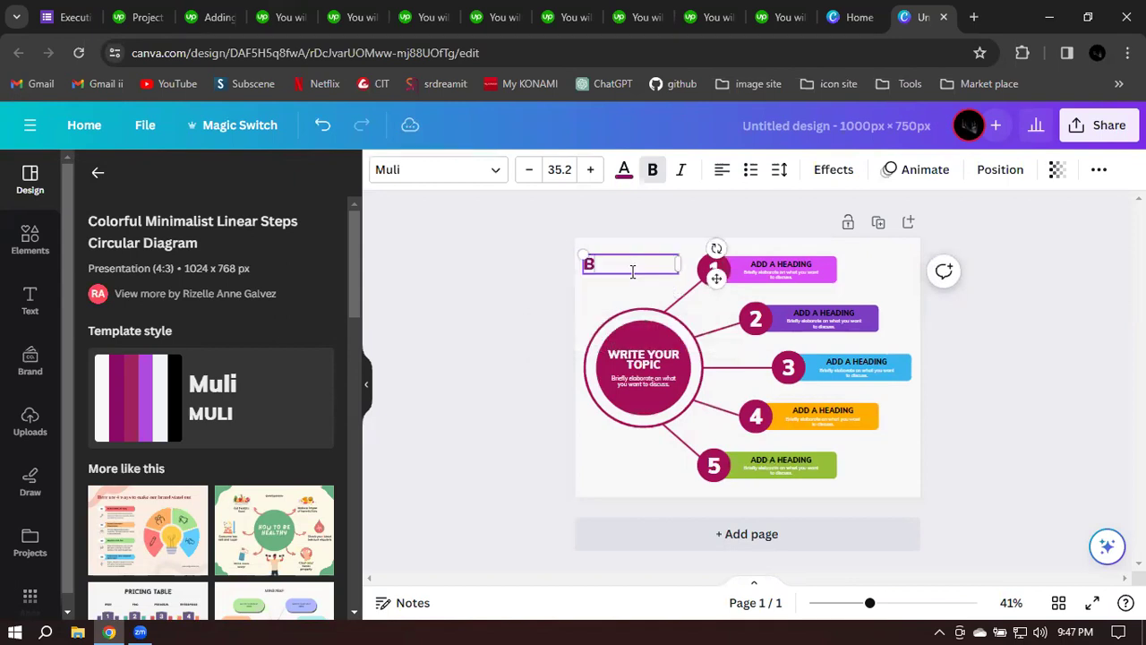
type("2B")
key("Return")
type("LEAD")
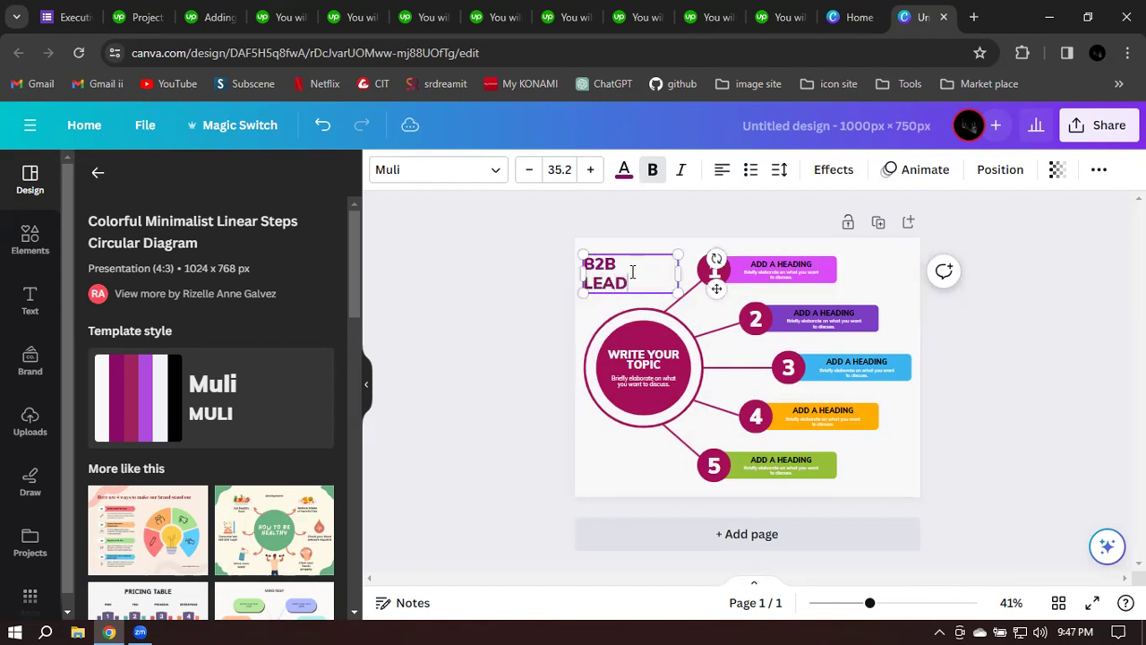
key("Return")
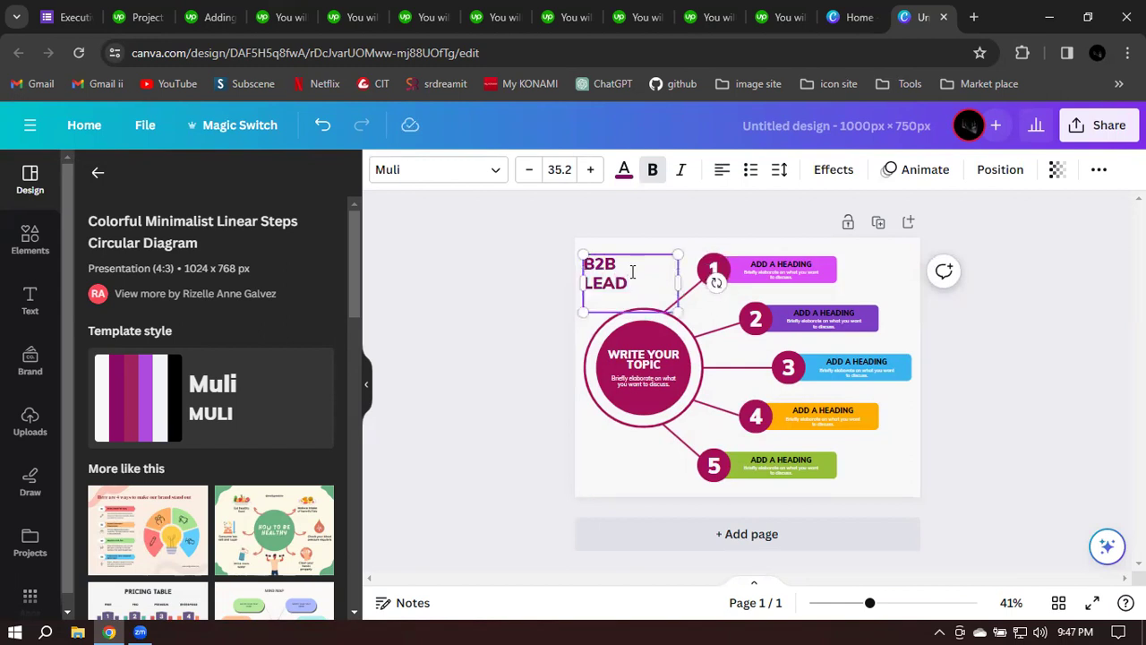